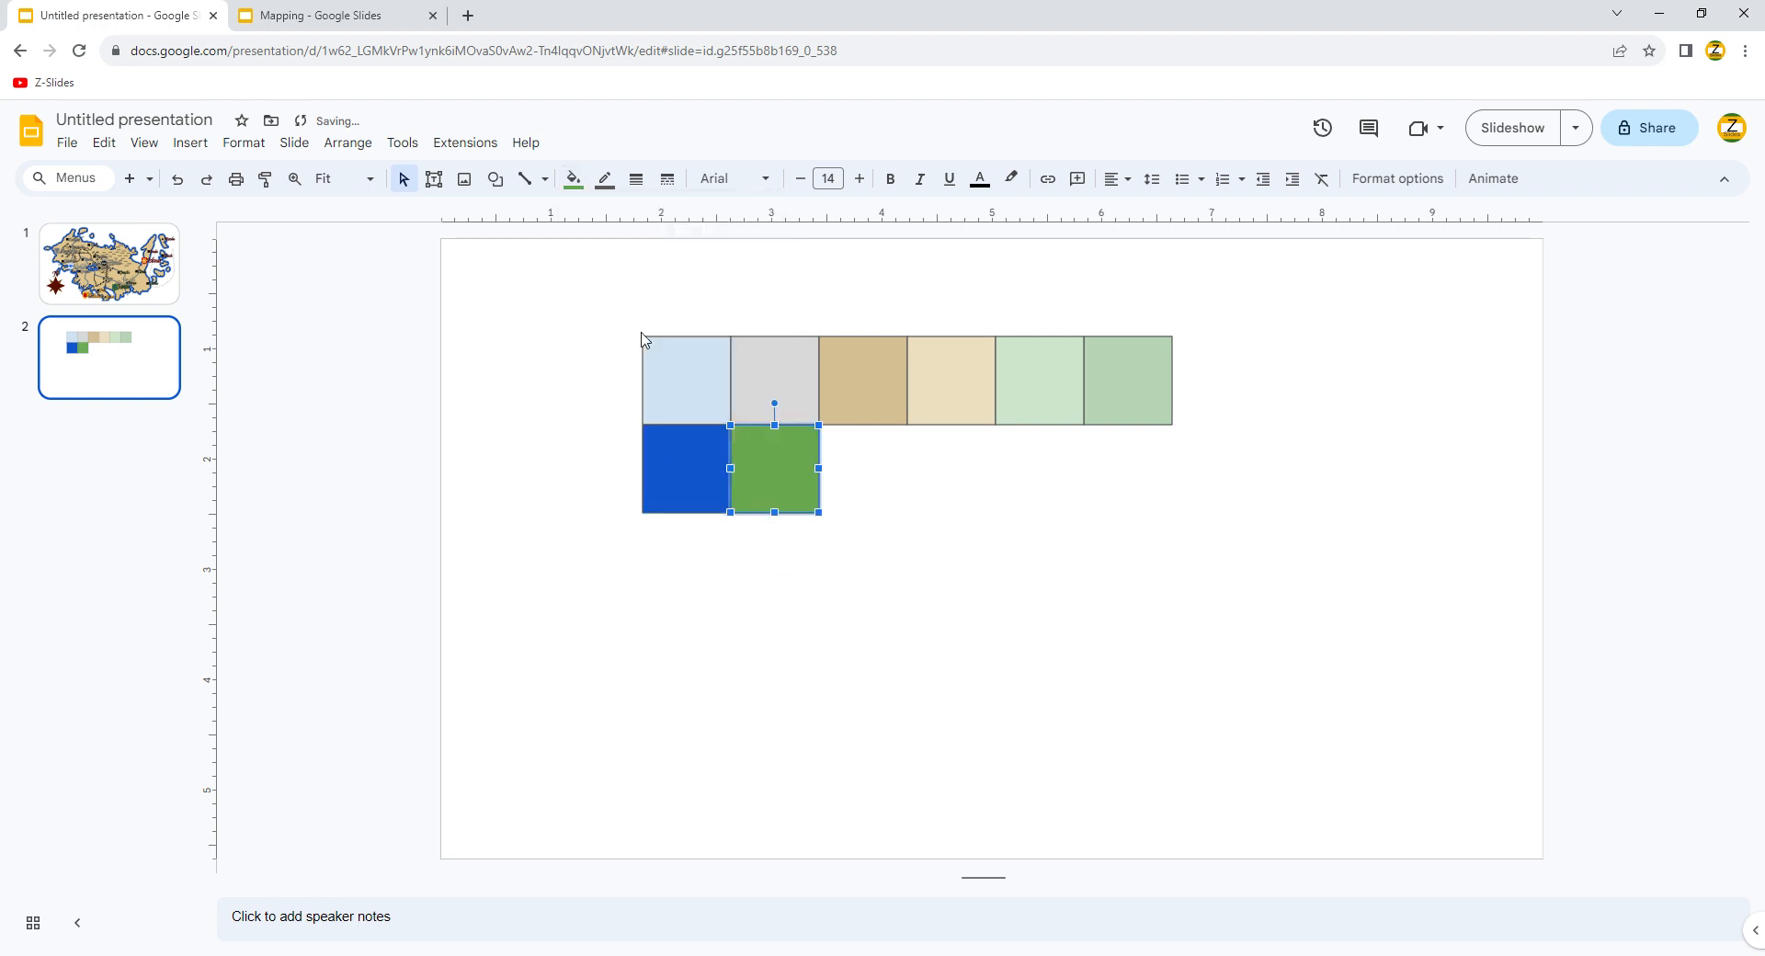
- Fill the dark green square with the custom lighter green #81c663
drag(532, 320, 581, 353)
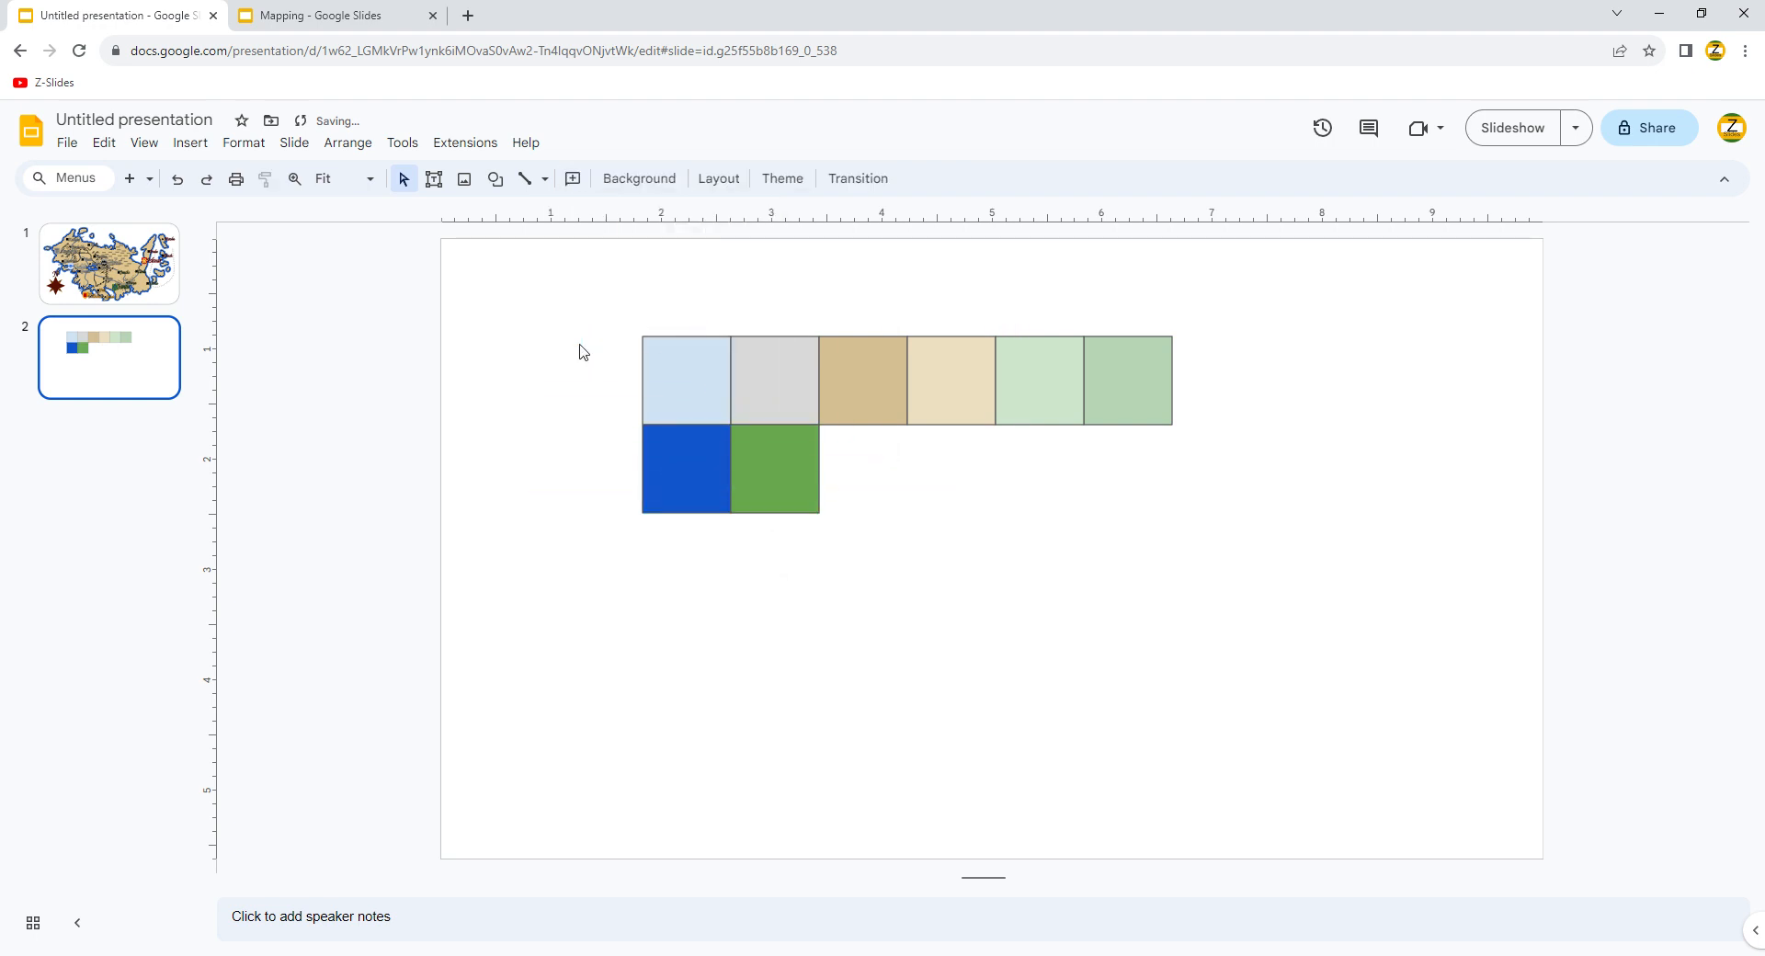
click(777, 472)
click(571, 179)
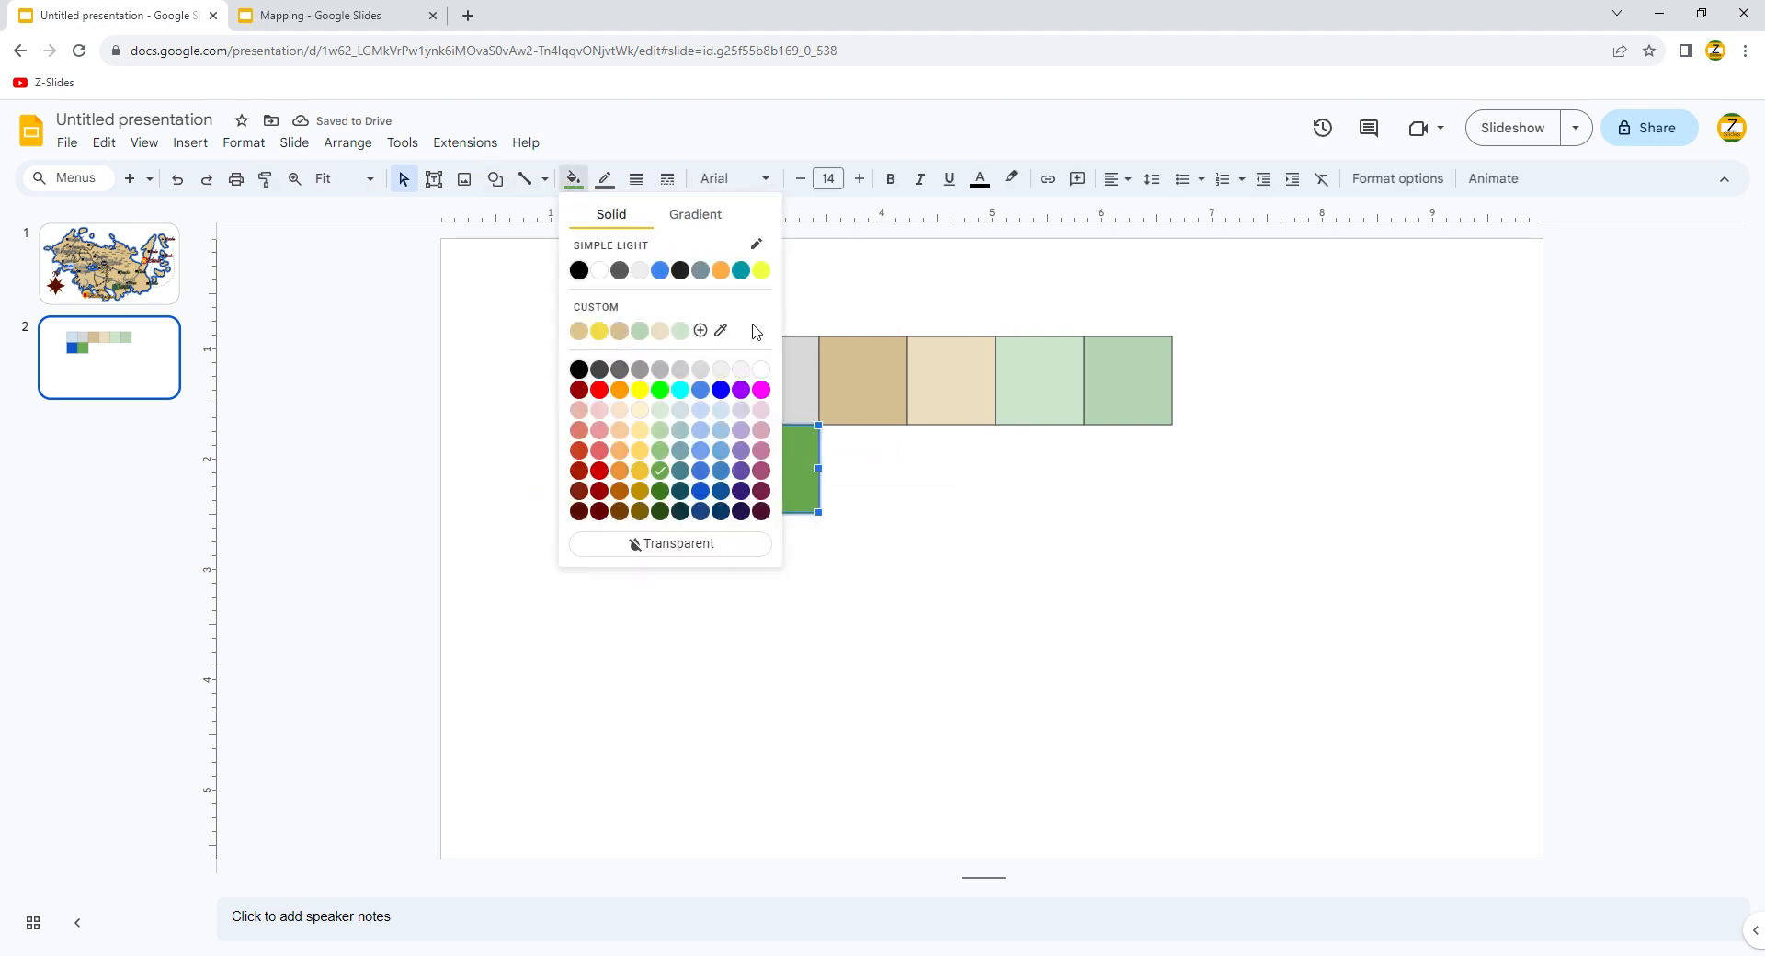
click(700, 331)
drag(893, 420, 886, 406)
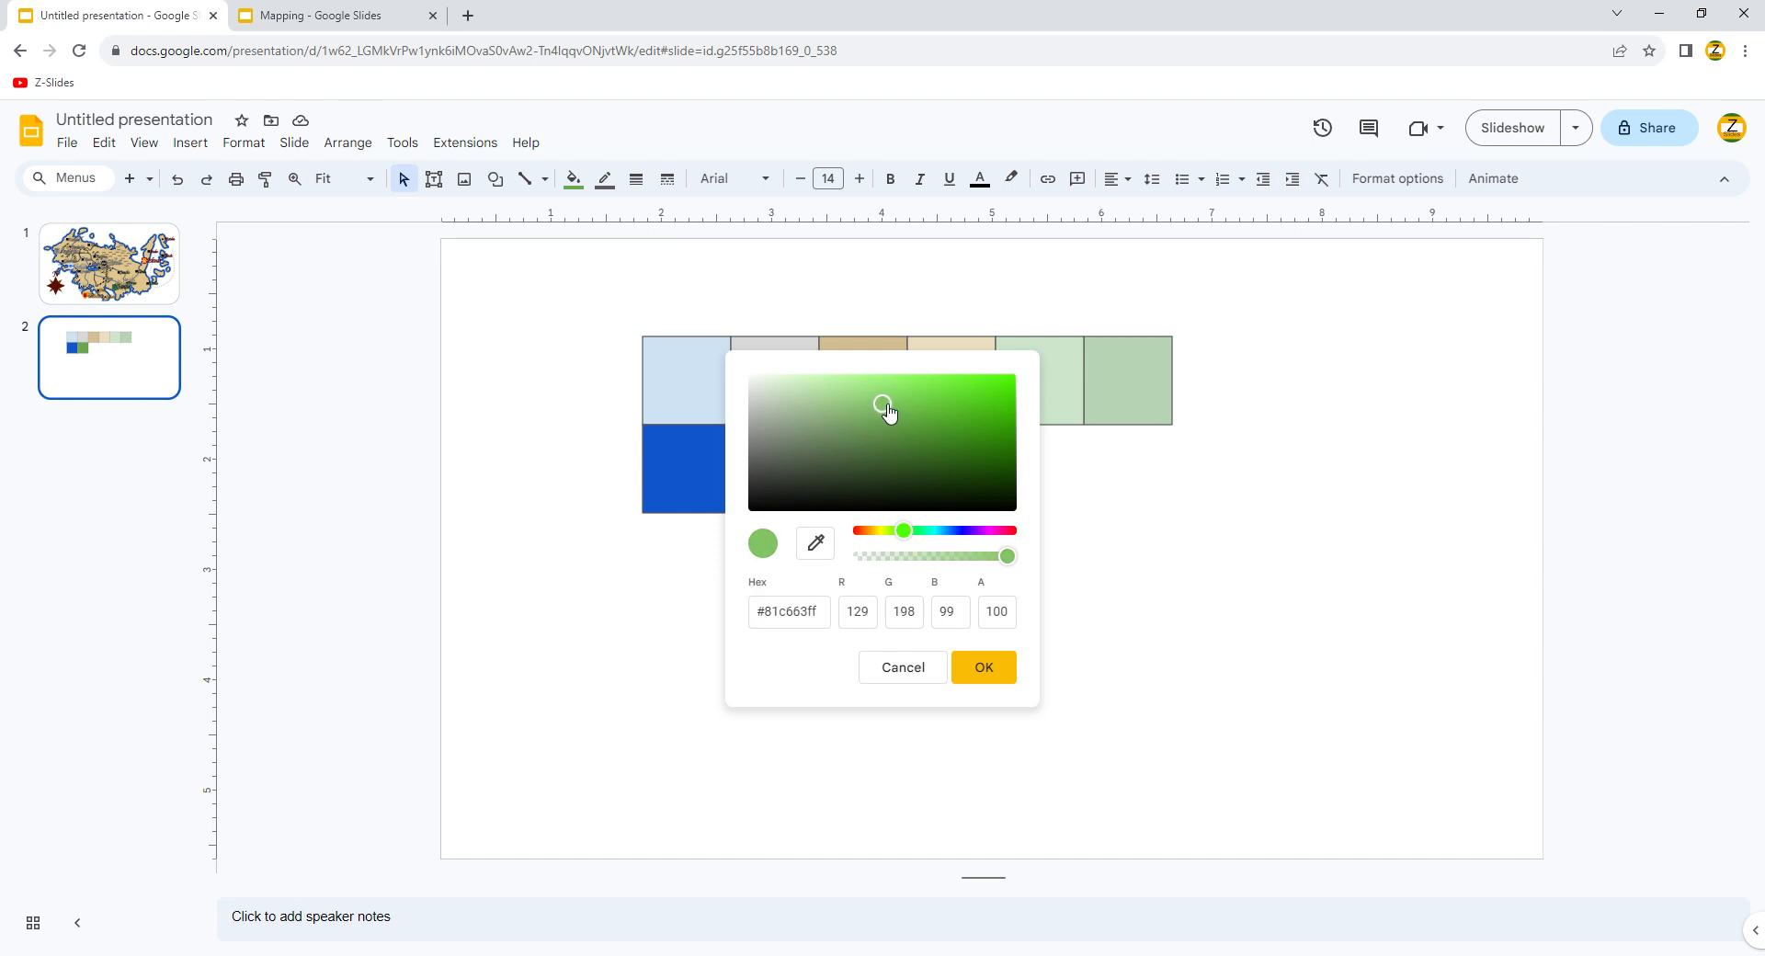
click(973, 682)
- Make the borders of all eight color squares transparent and open the first slide with the map
drag(579, 333, 1142, 548)
click(604, 178)
click(695, 511)
click(670, 562)
drag(570, 319, 1185, 614)
click(143, 234)
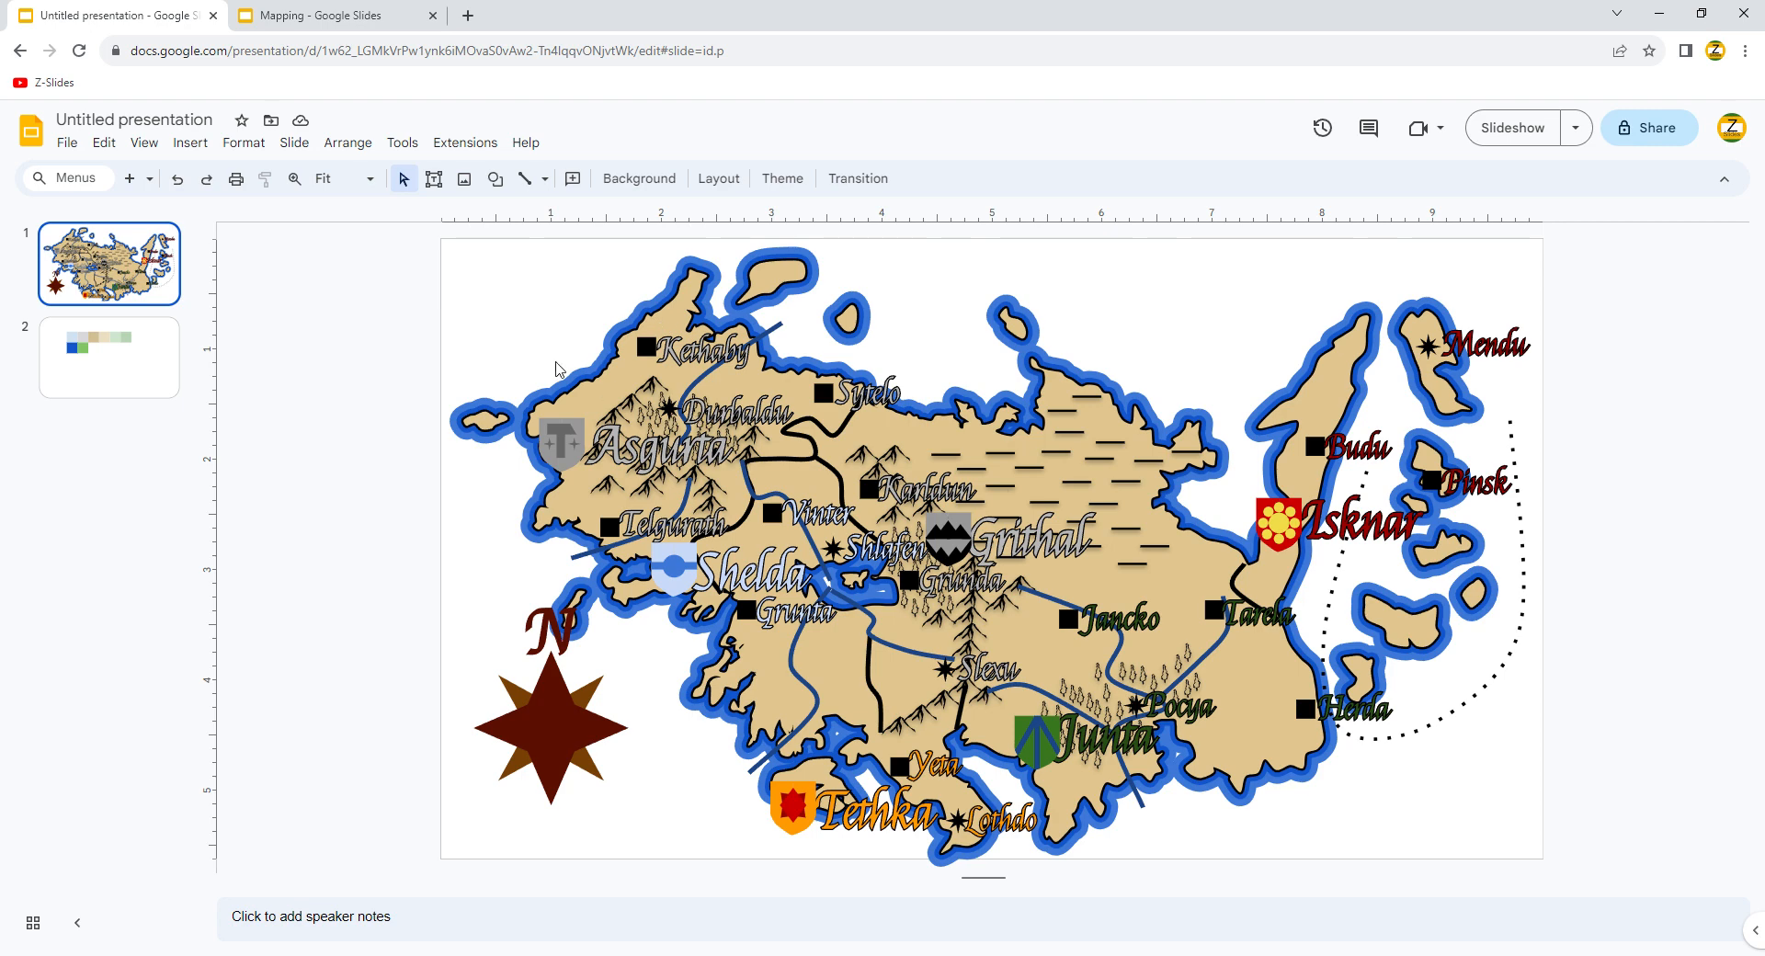
click(571, 393)
key(Delete)
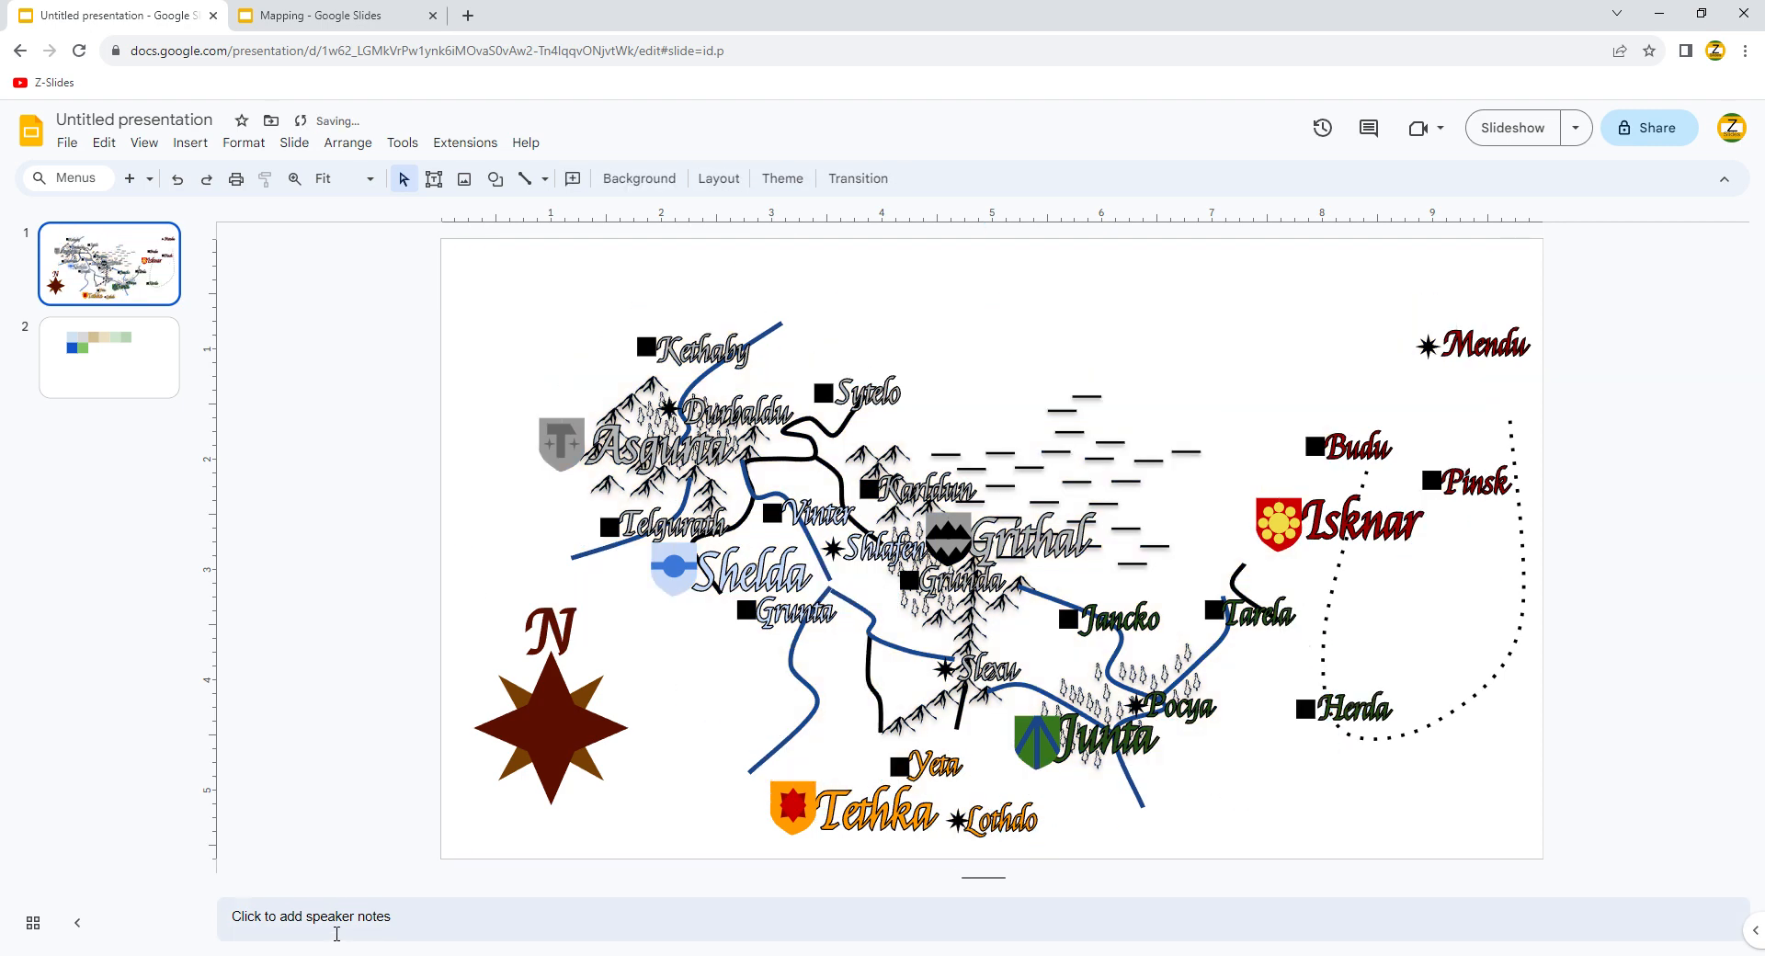
key(ctrl+z)
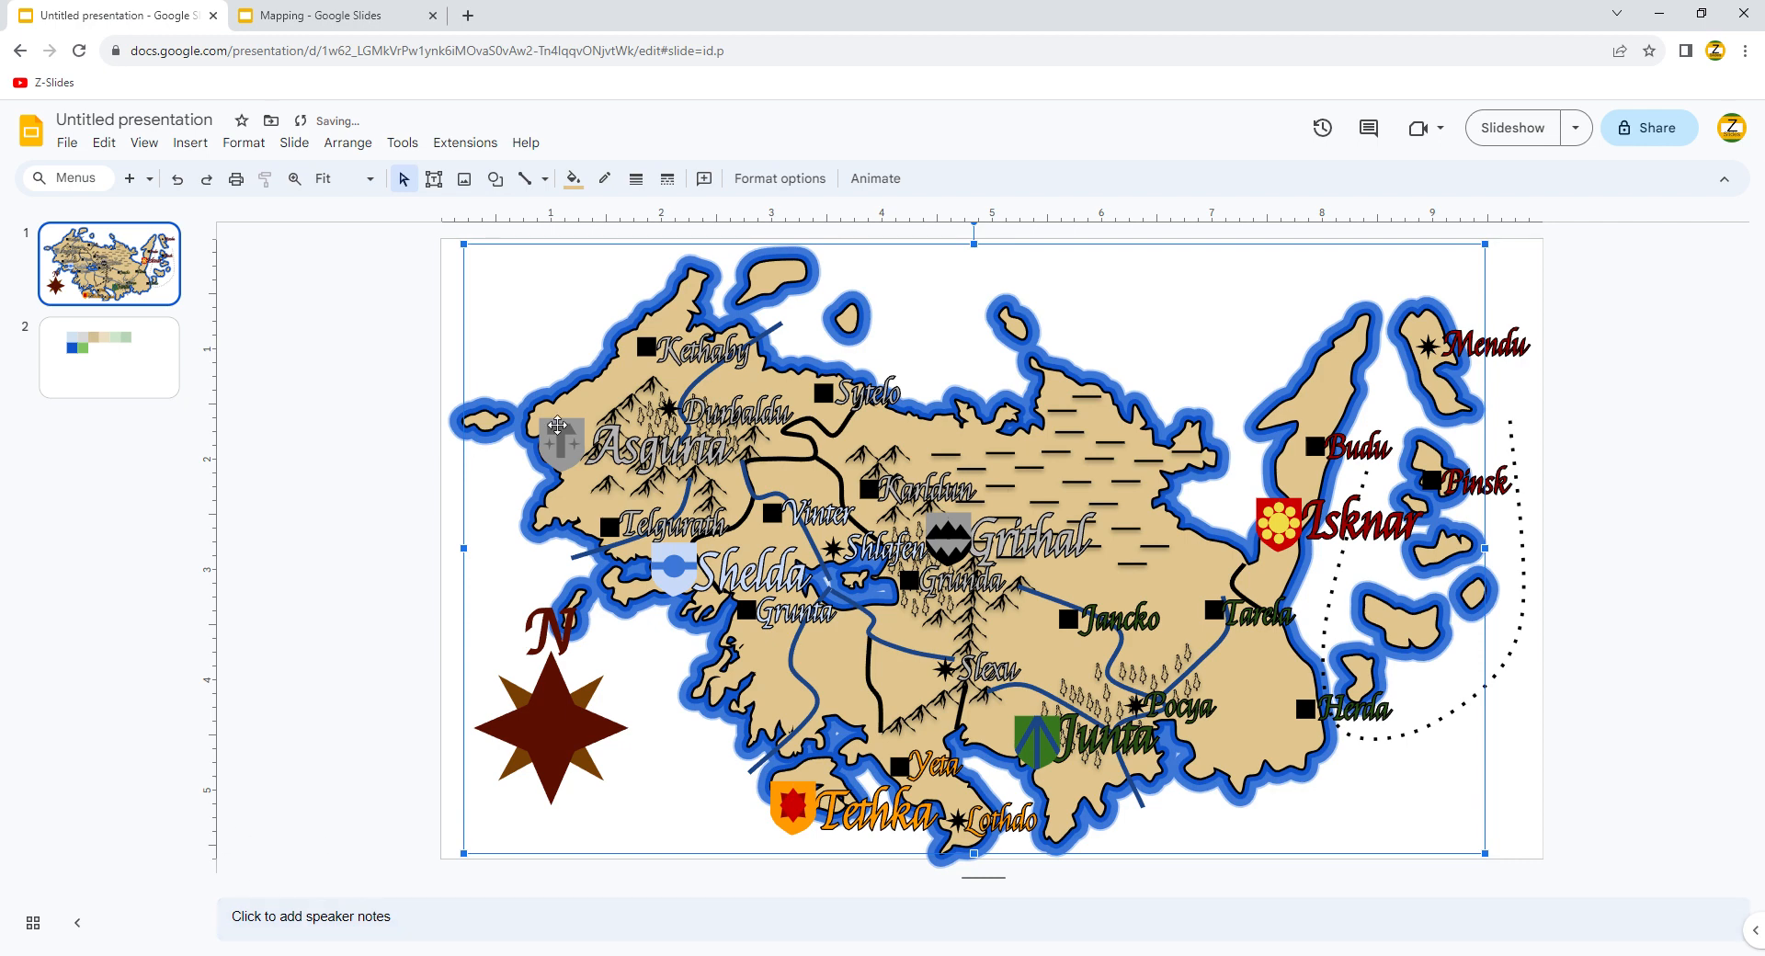
right_click(627, 402)
click(508, 499)
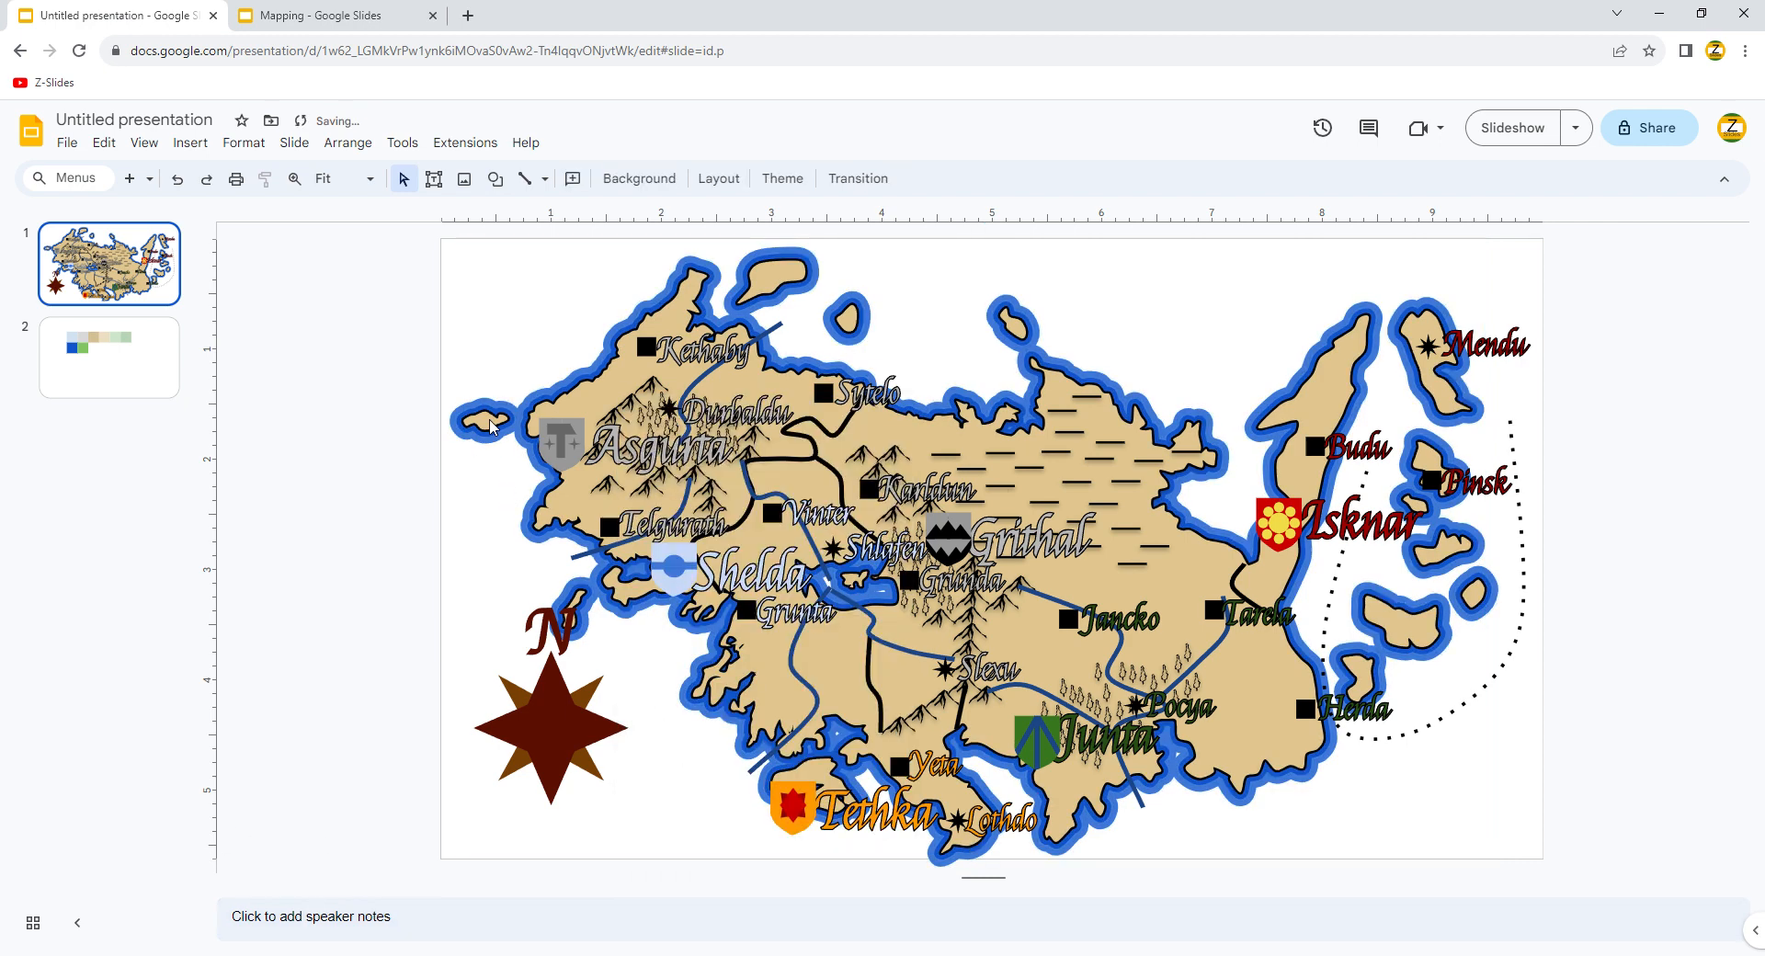
- Delete the wide light blue outline and the narrow dark blue outline around the map's coast
click(496, 447)
key(Delete)
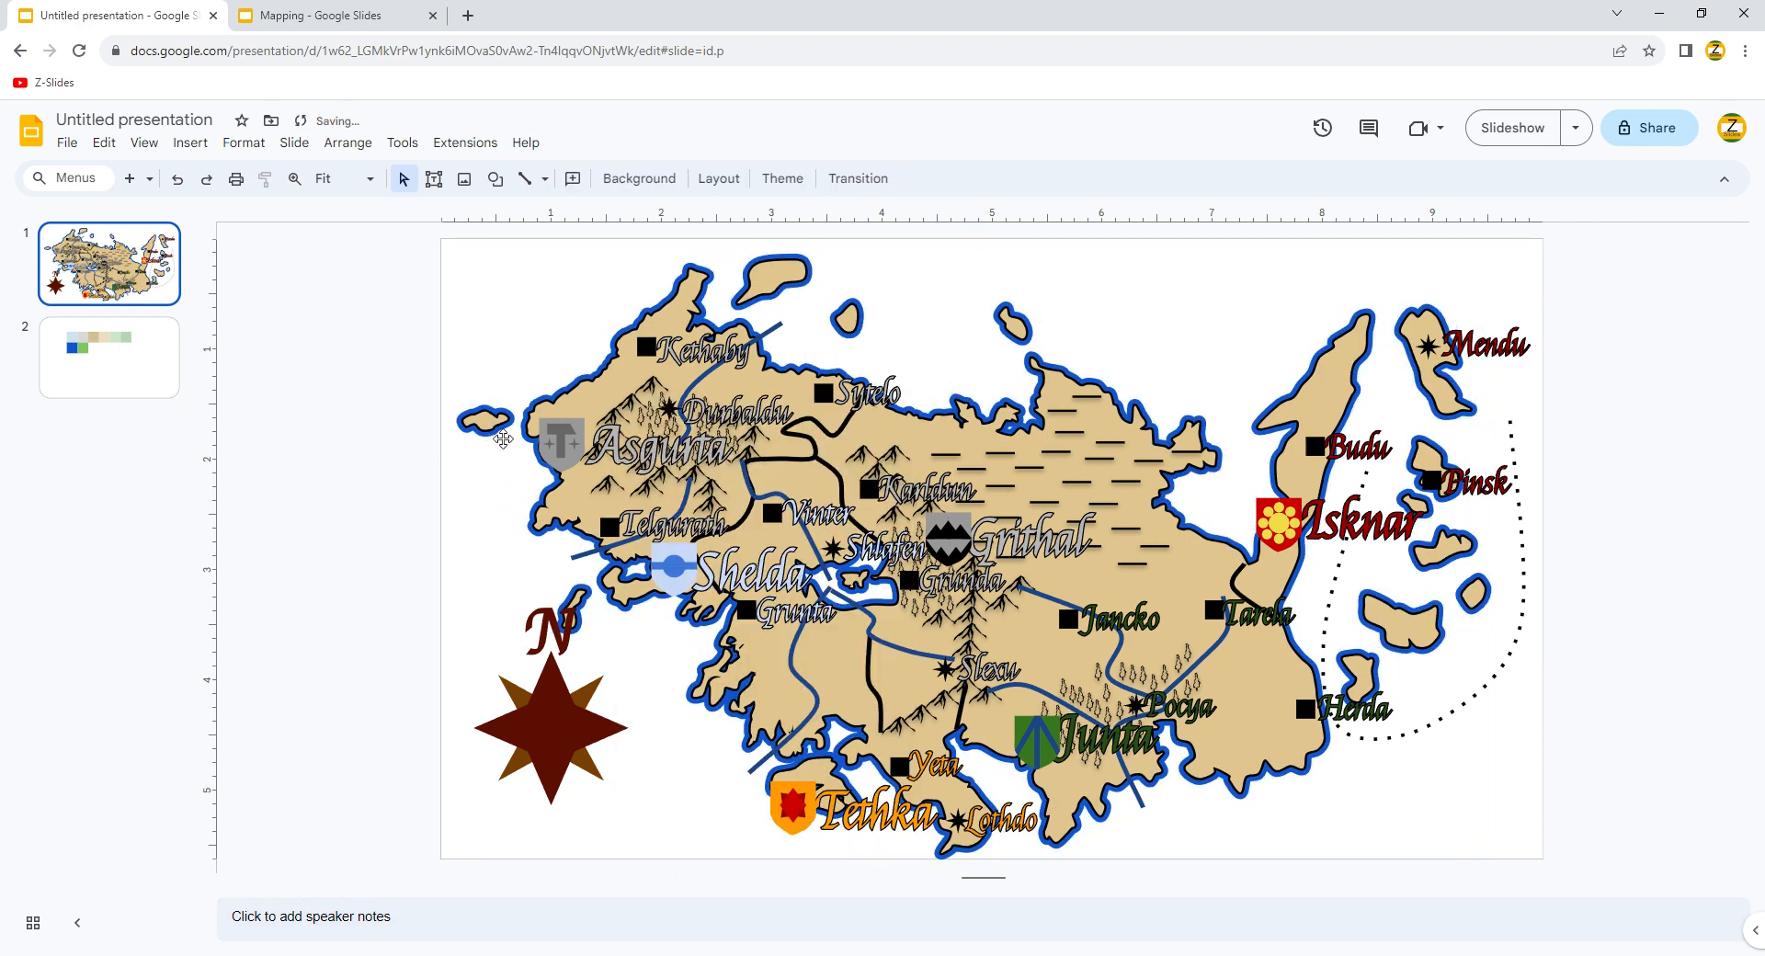
click(497, 445)
key(Delete)
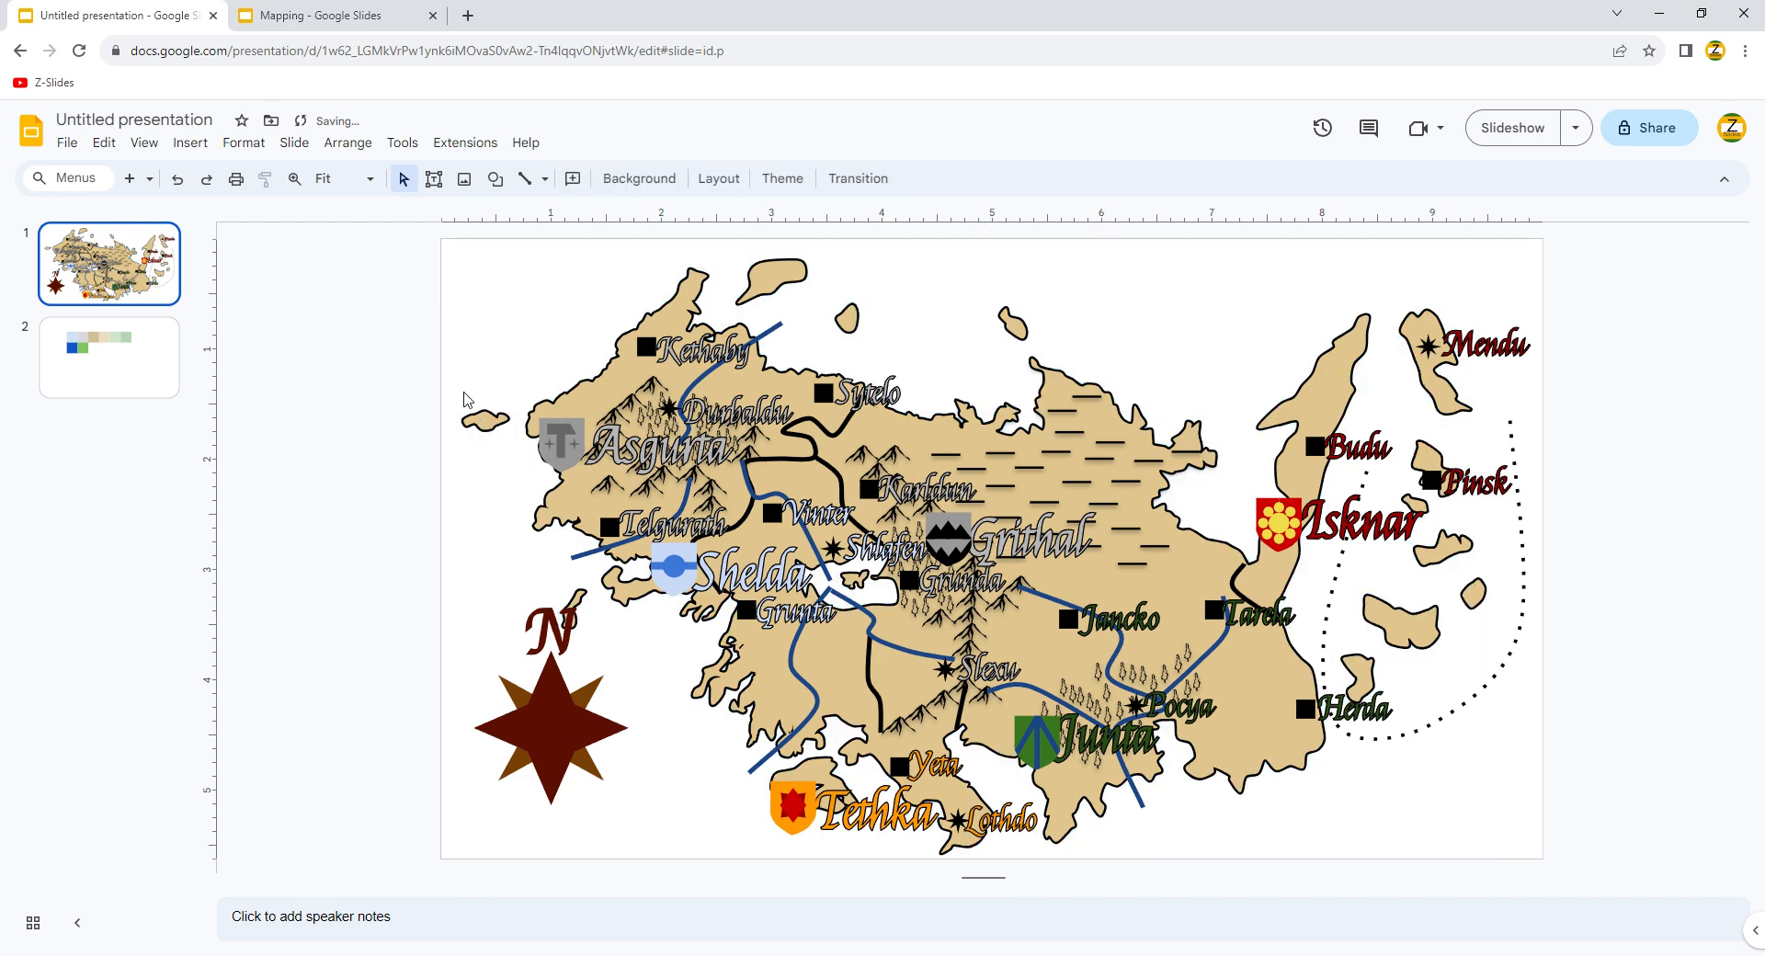
- Delete the compass rose with its N label from the map
click(588, 394)
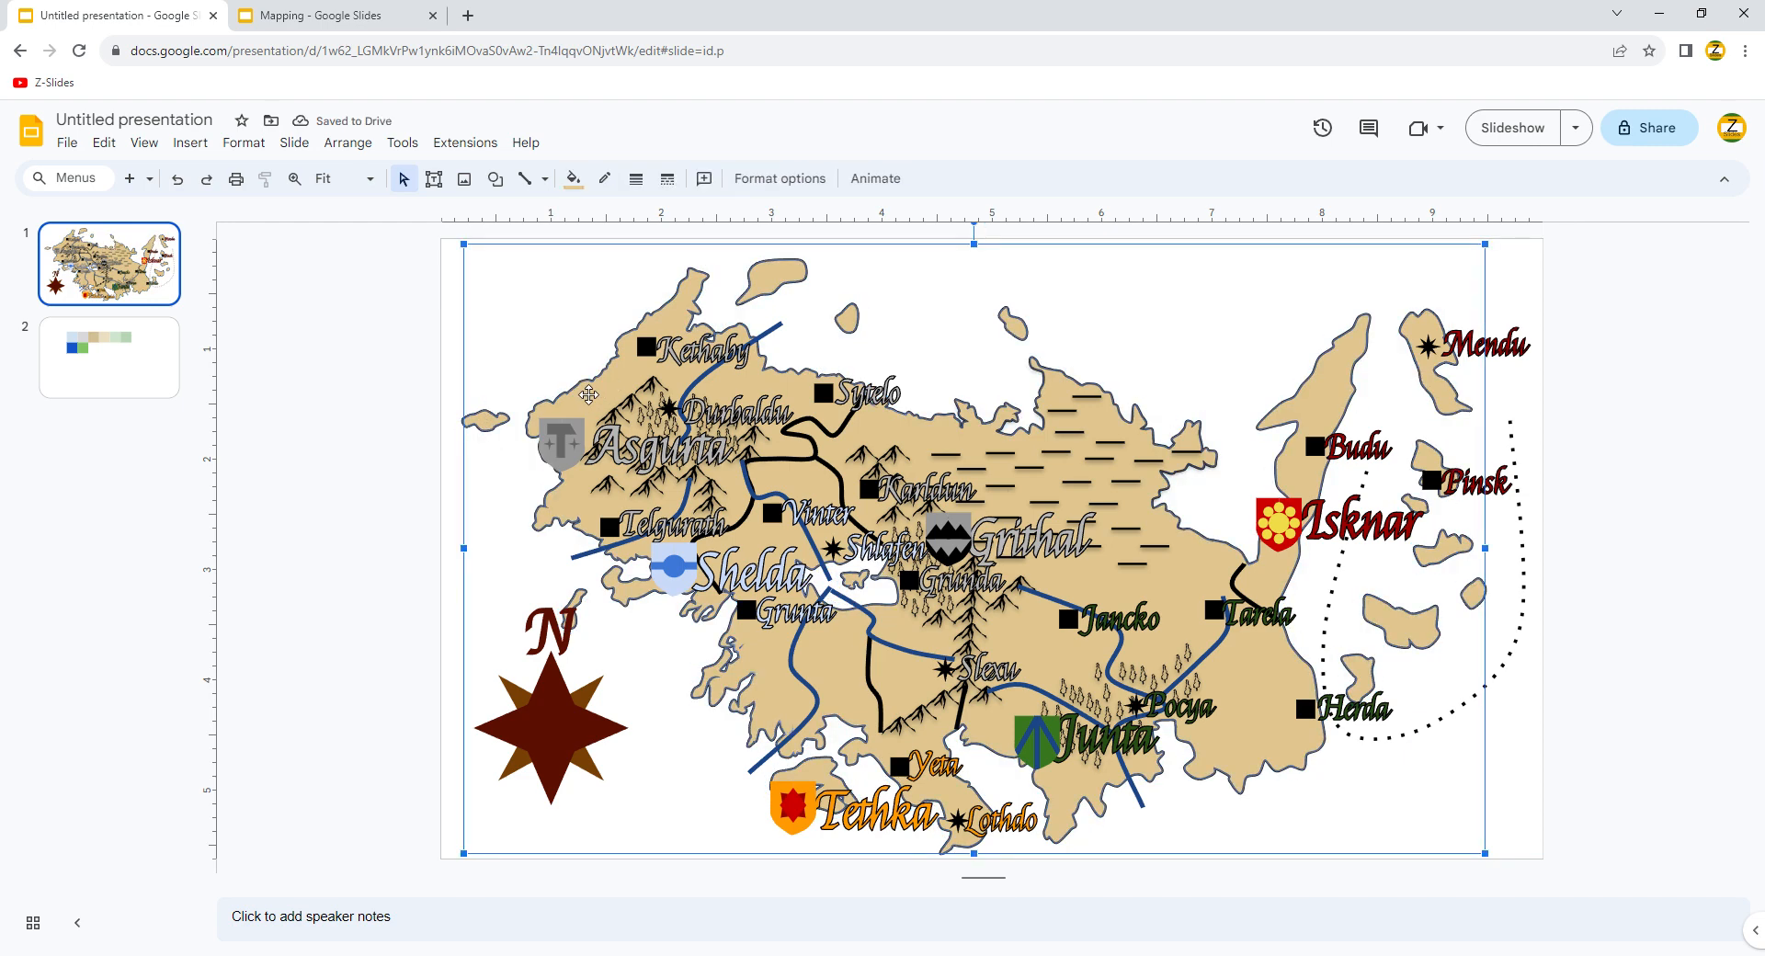
key(Delete)
click(491, 607)
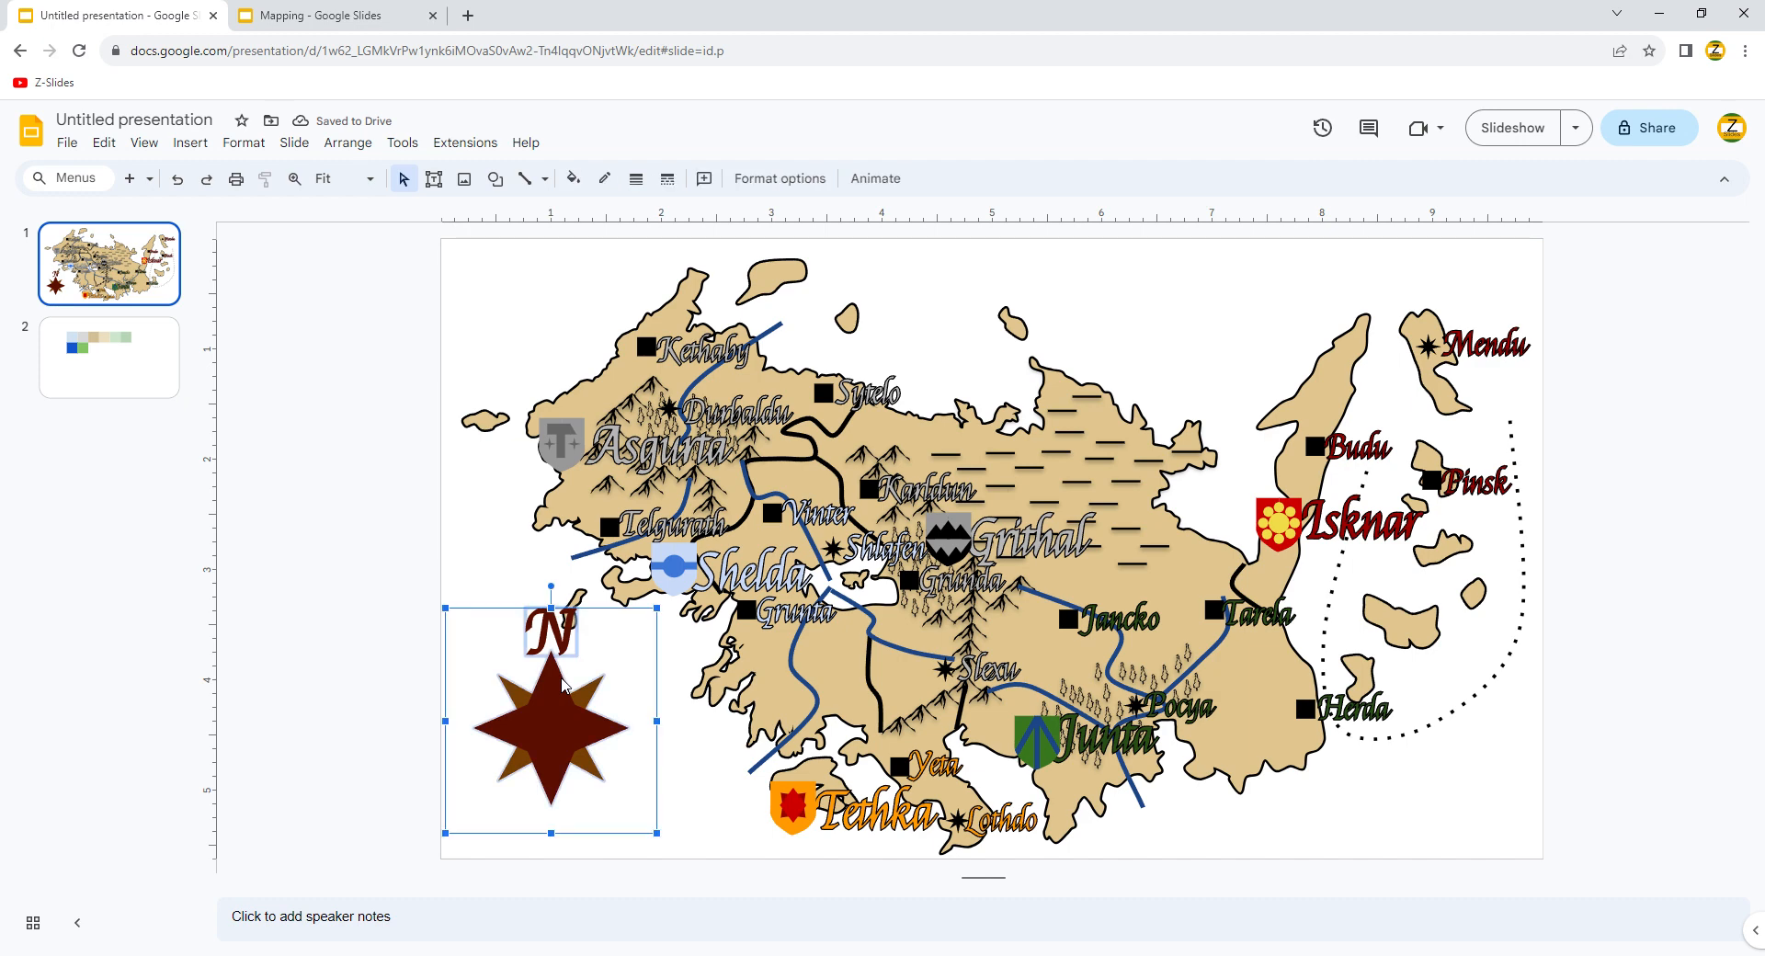
key(Delete)
- Copy all remaining map elements onto a new blank slide after the first one
key(ctrl+a)
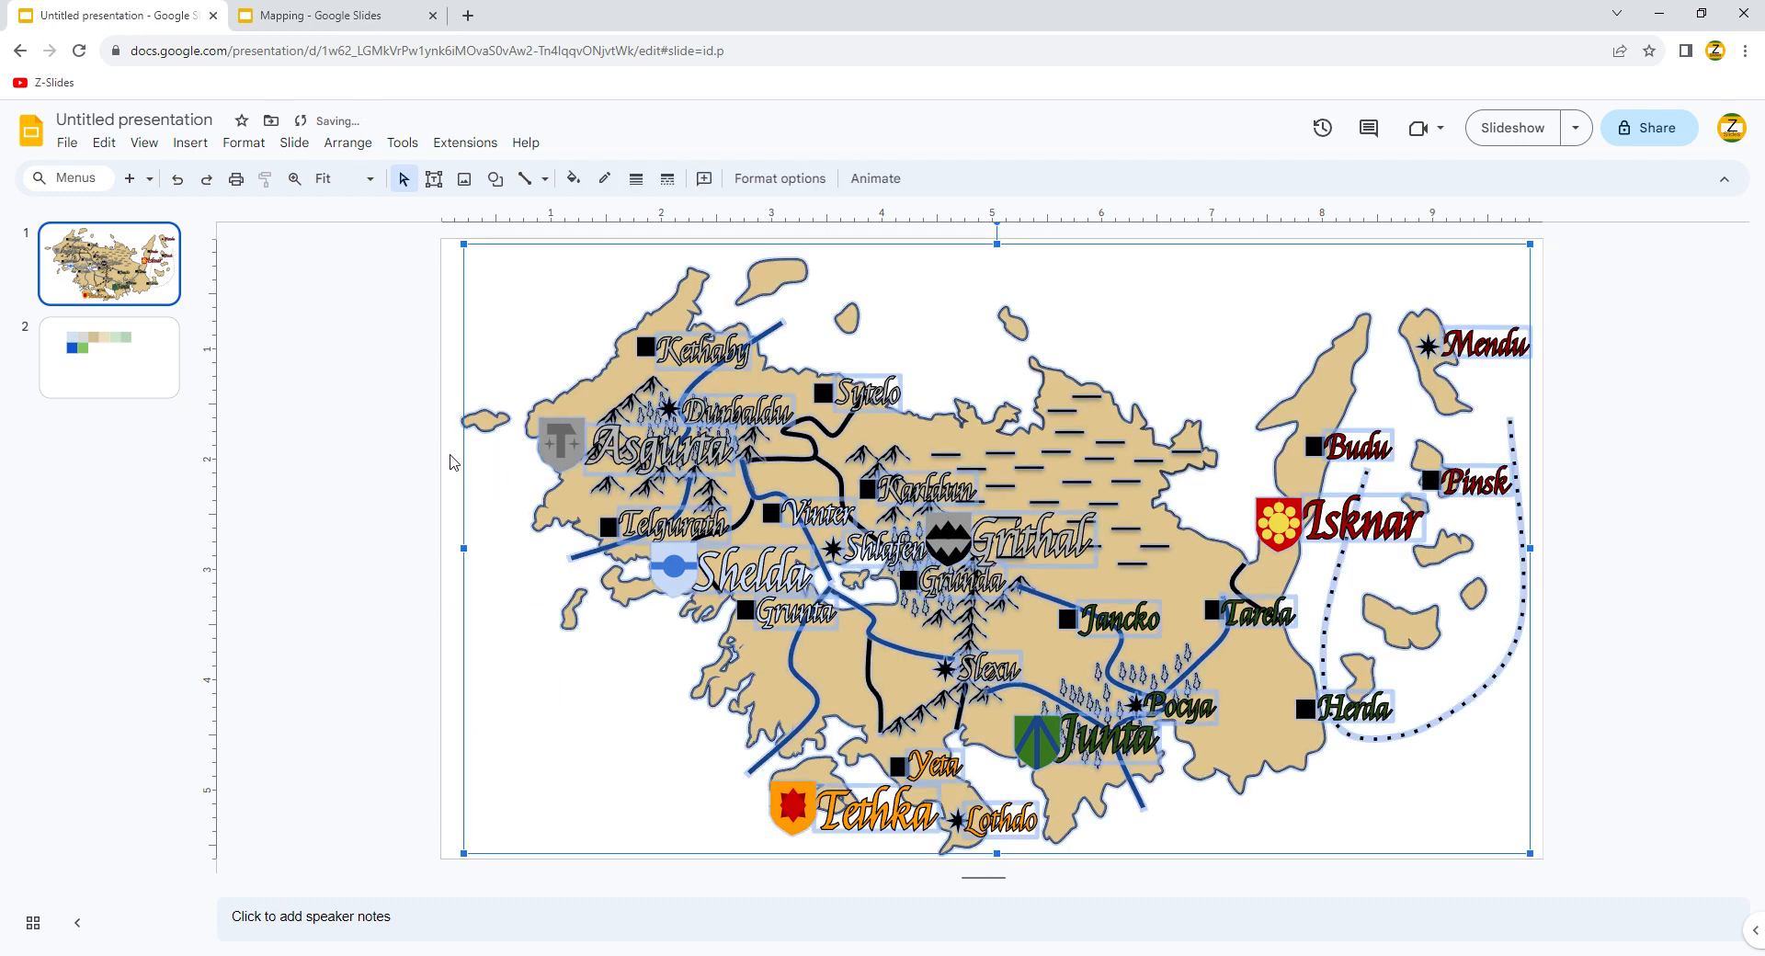
click(149, 178)
click(337, 516)
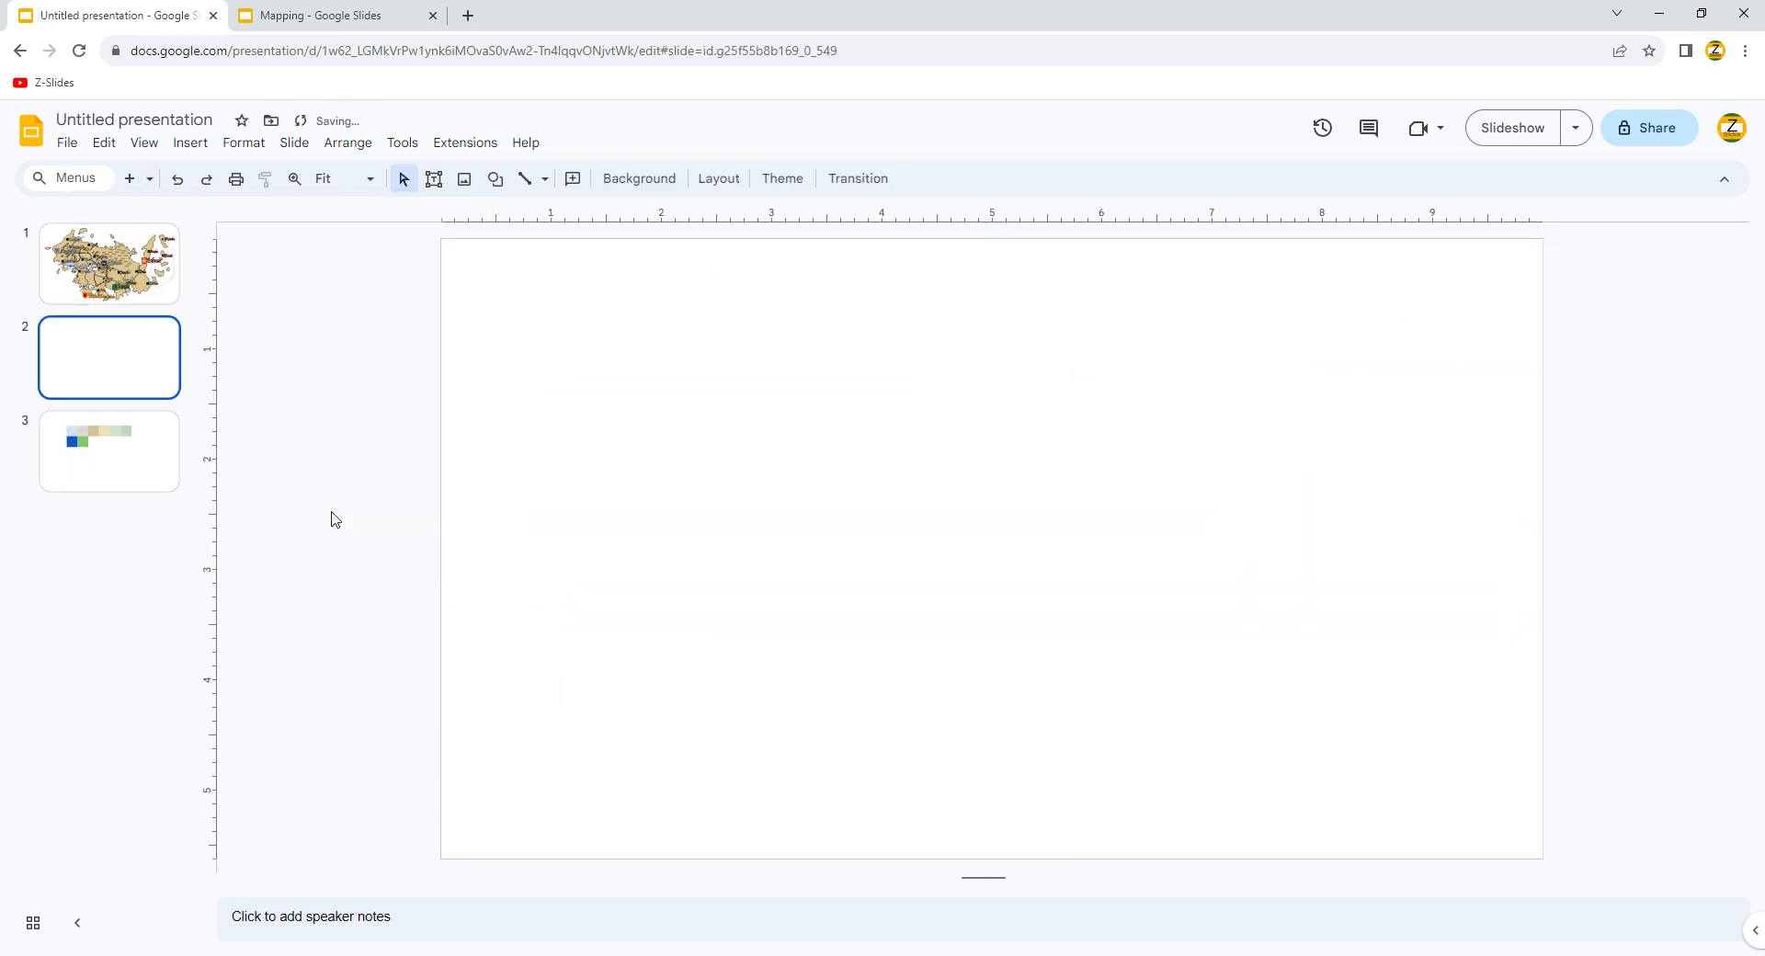
key(ctrl+v)
- Enlarge the pasted map far beyond the slide edges and move it so the Slexu area covers the slide
click(363, 178)
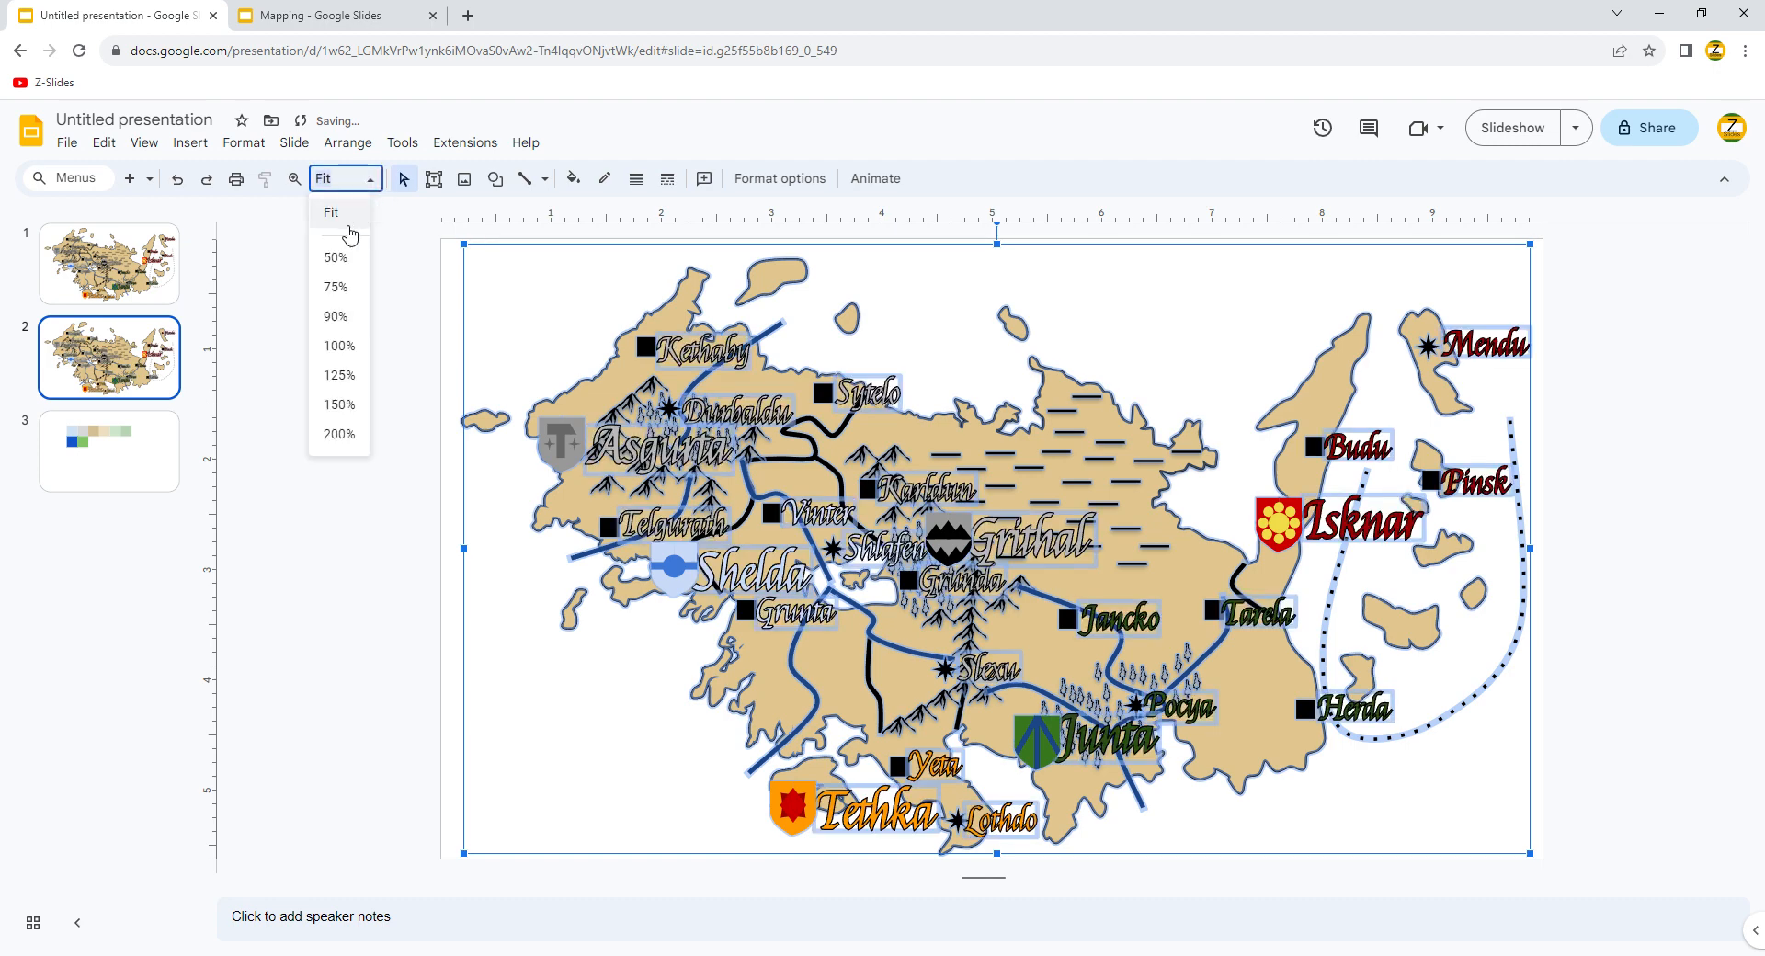
click(336, 258)
drag(678, 361, 1374, 783)
drag(789, 680, 228, 784)
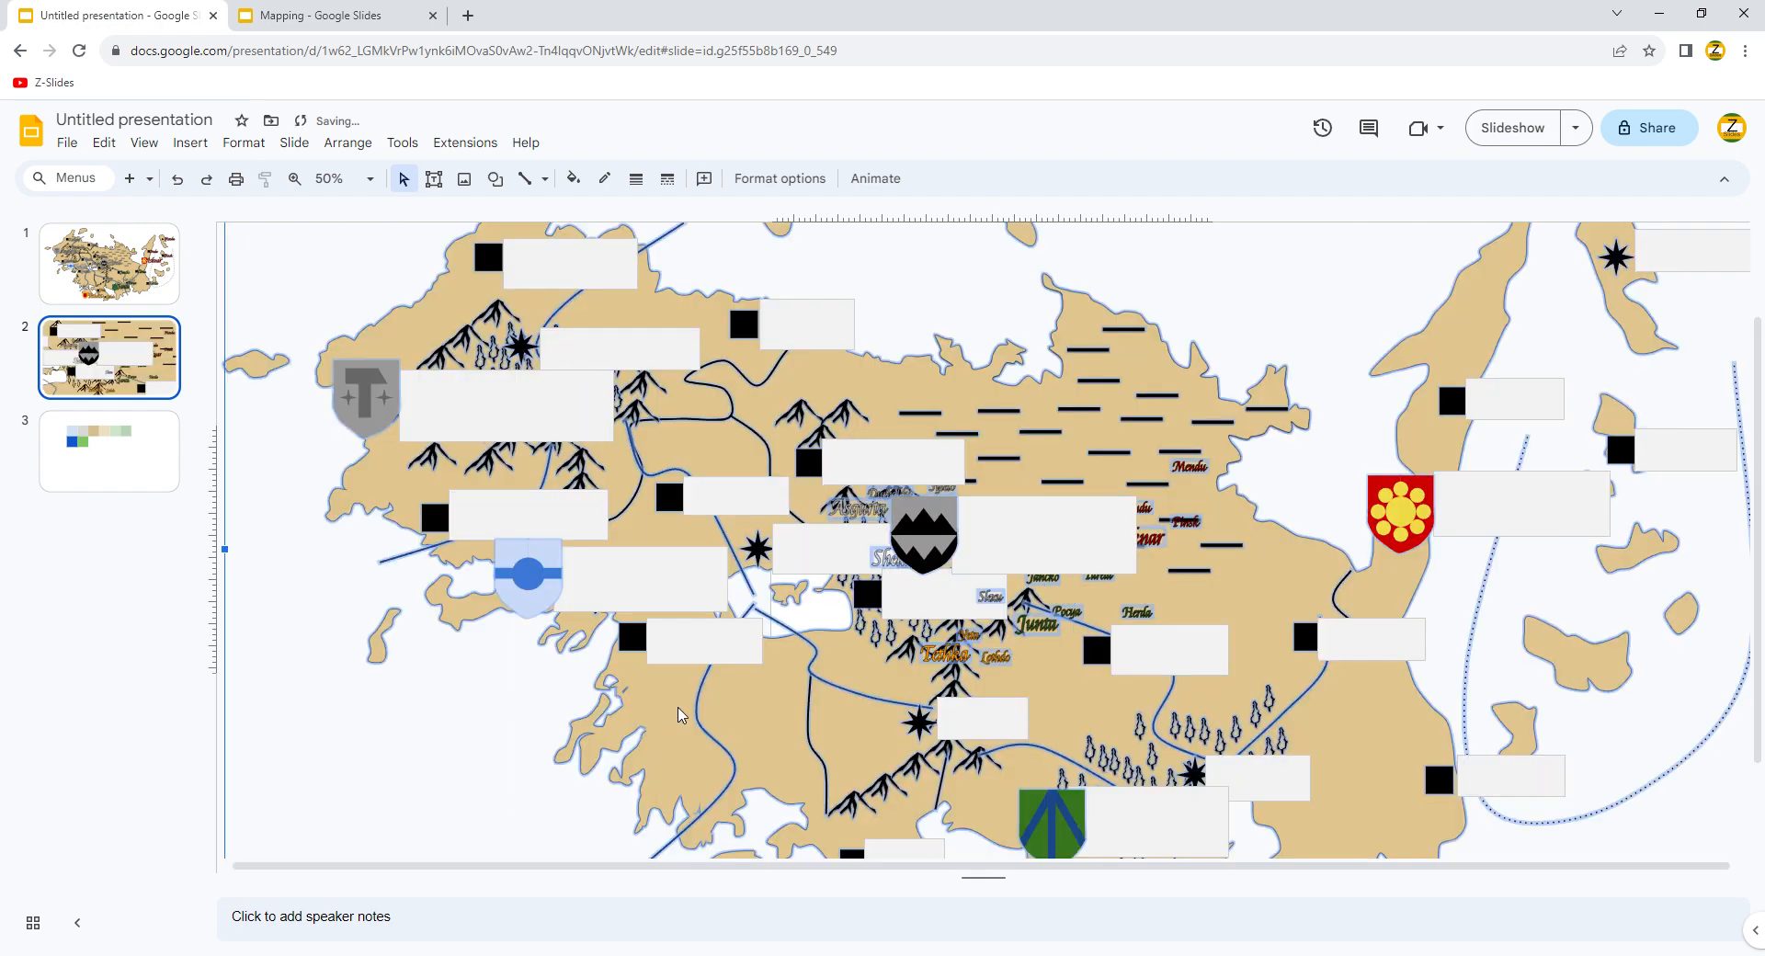
drag(743, 784, 1049, 605)
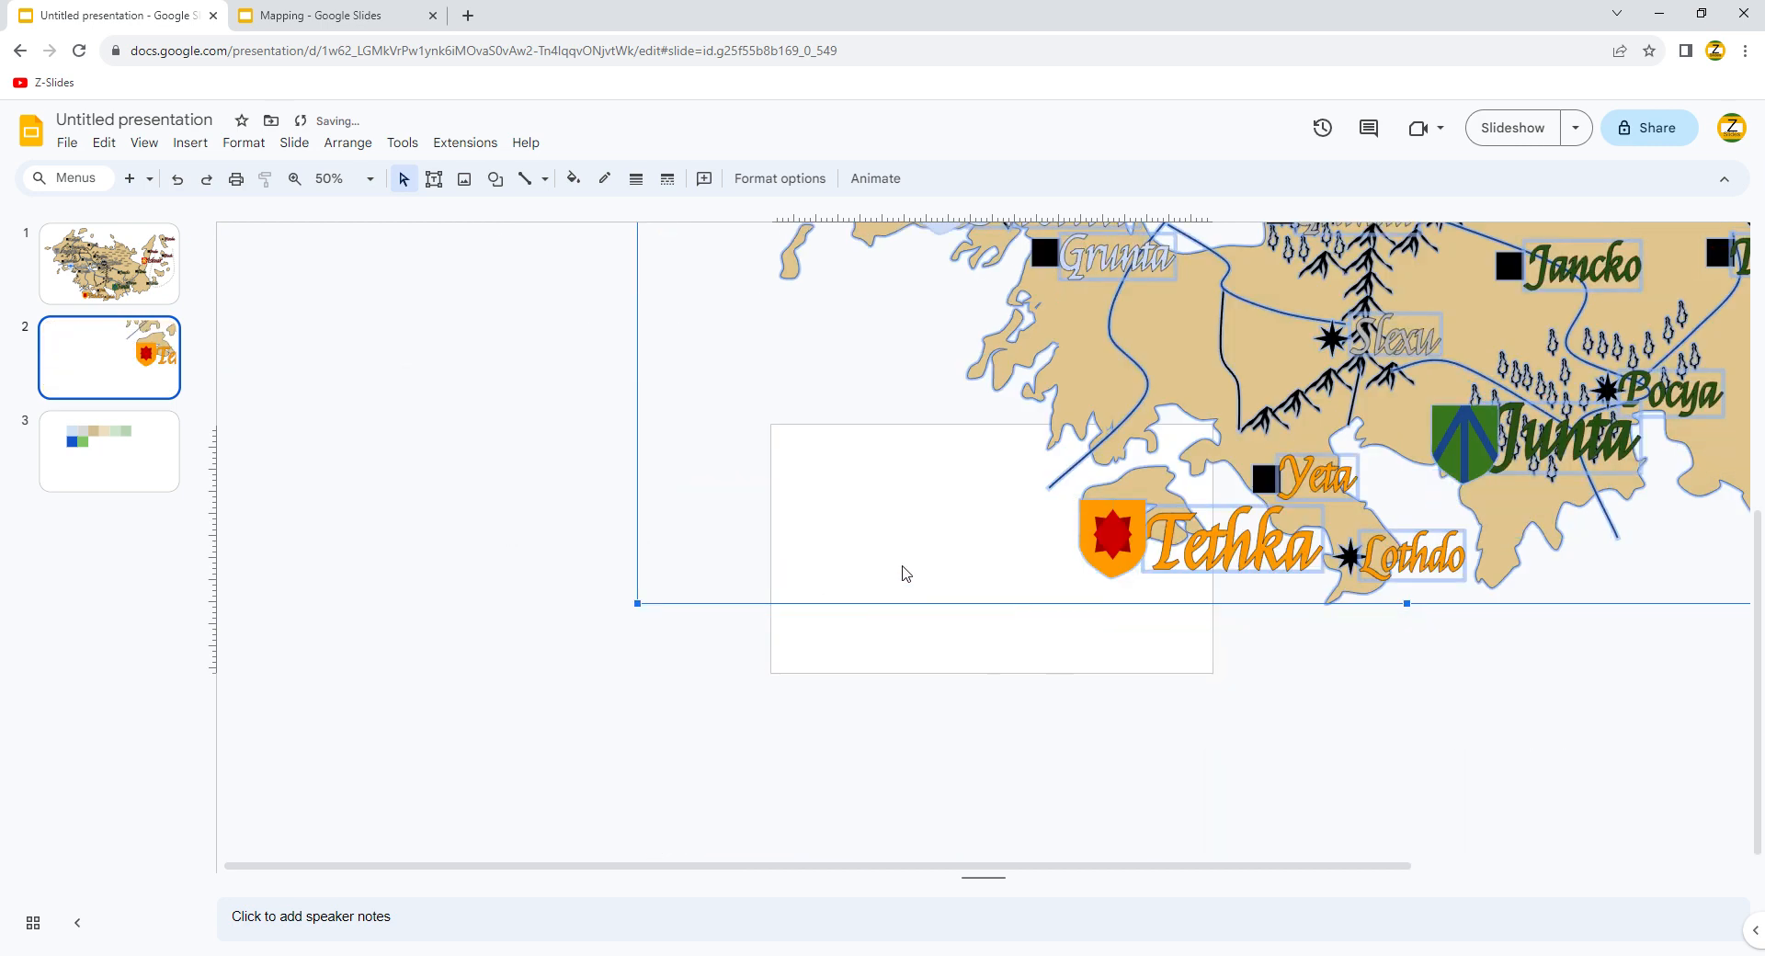
drag(642, 613, 267, 826)
drag(1057, 507, 684, 625)
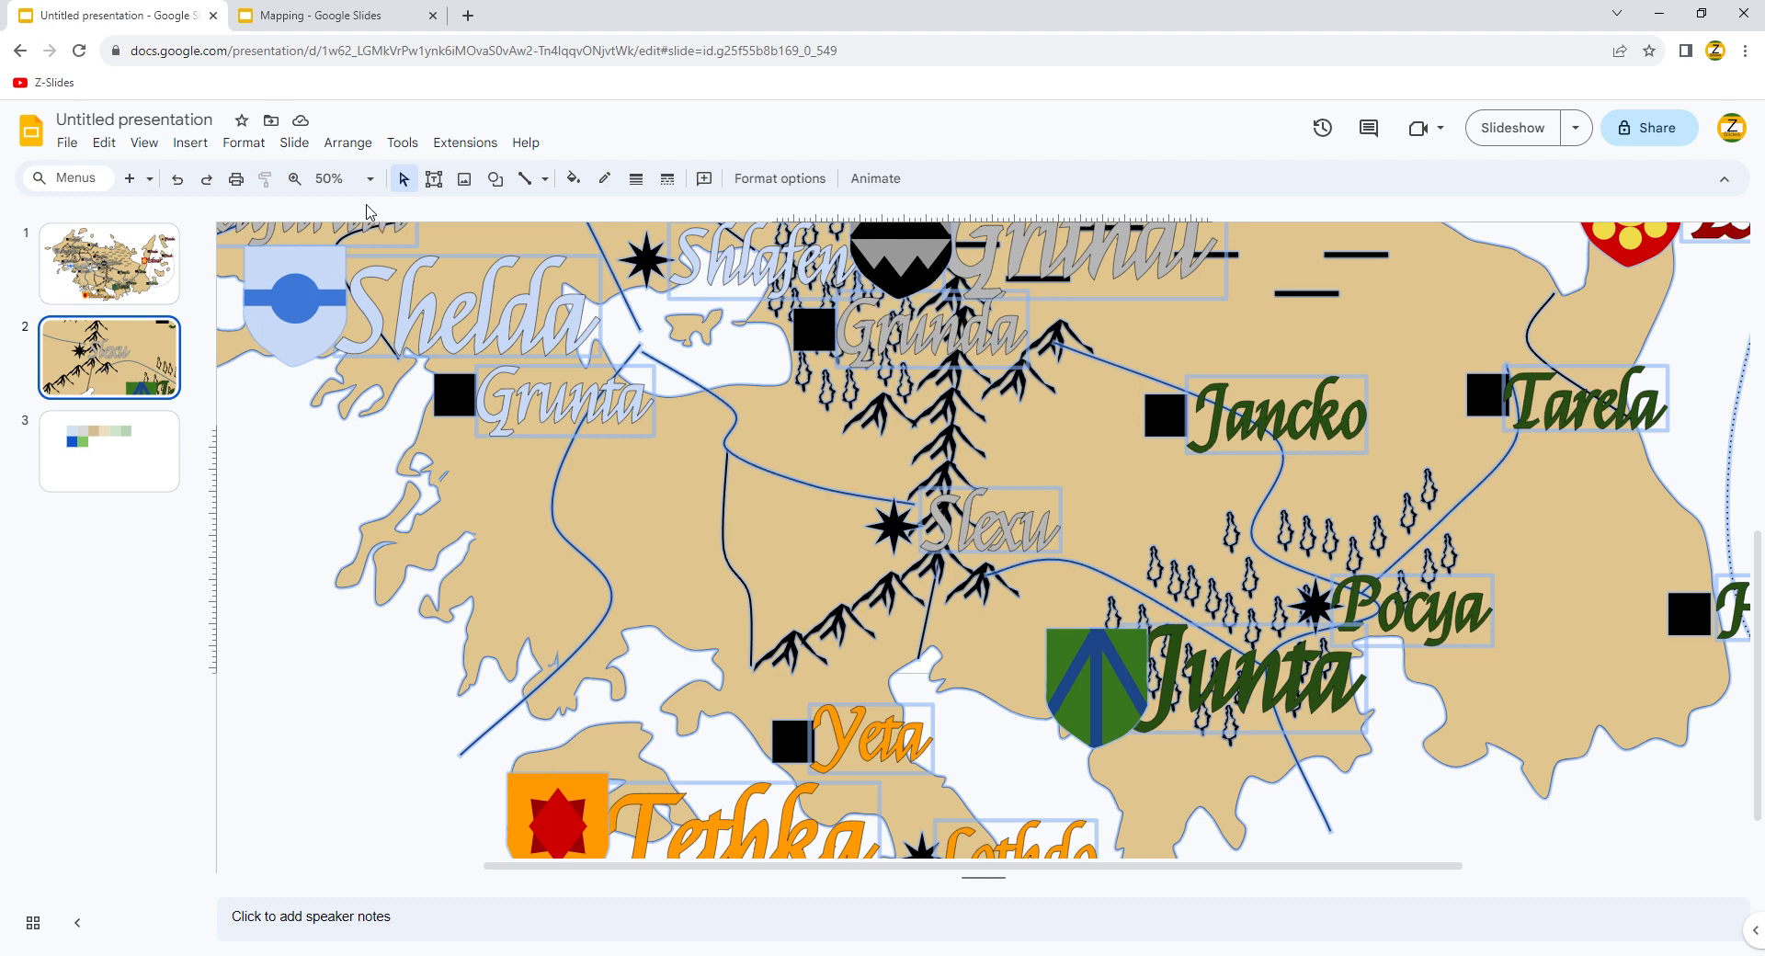
- Scale the whole map up once more and bring Slexu back over the slide
drag(1041, 478, 232, 824)
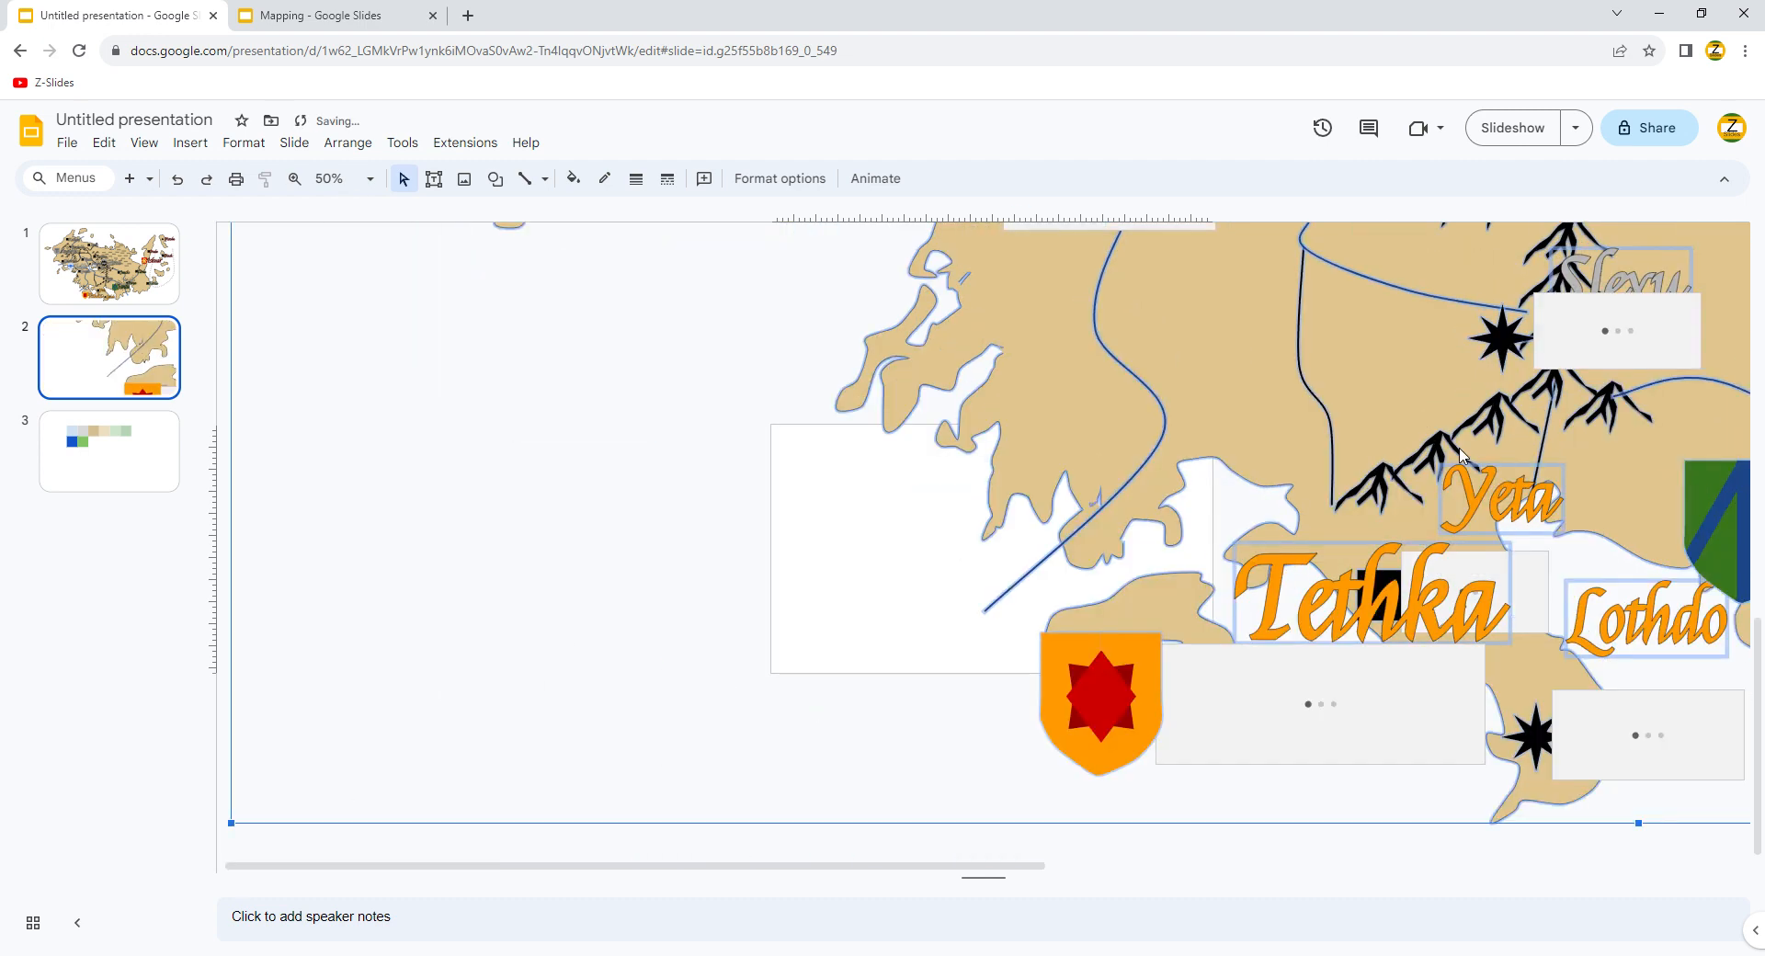
drag(1416, 549, 985, 581)
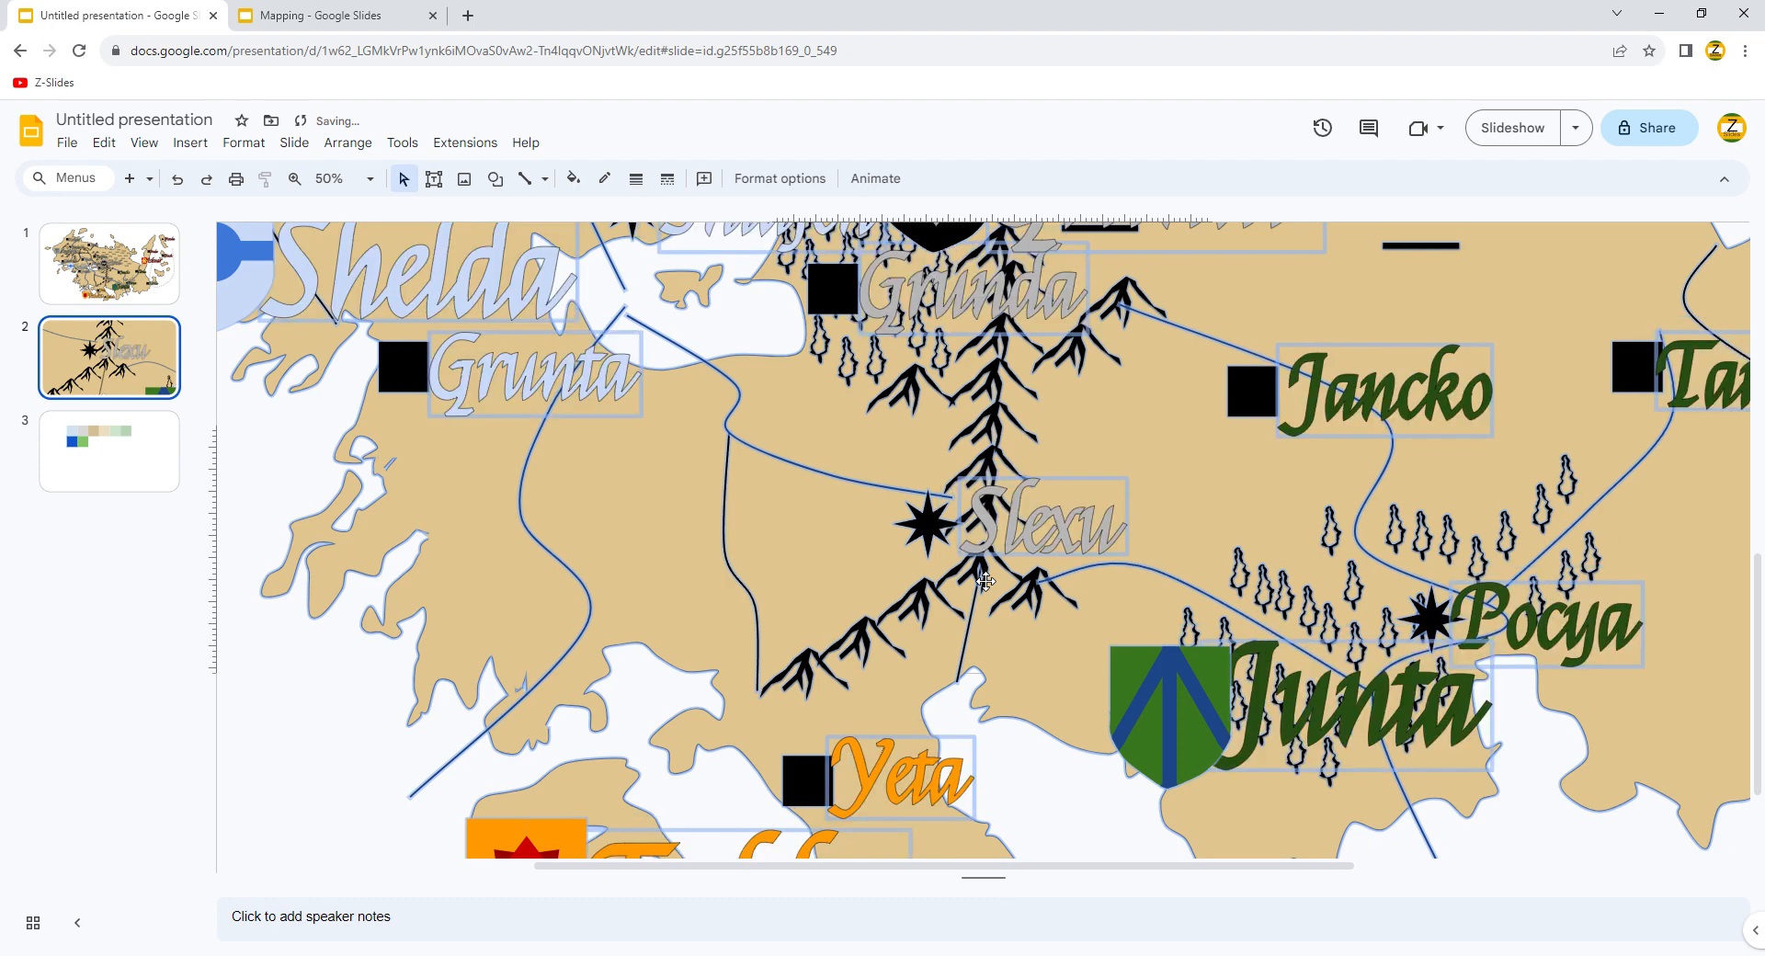
click(371, 180)
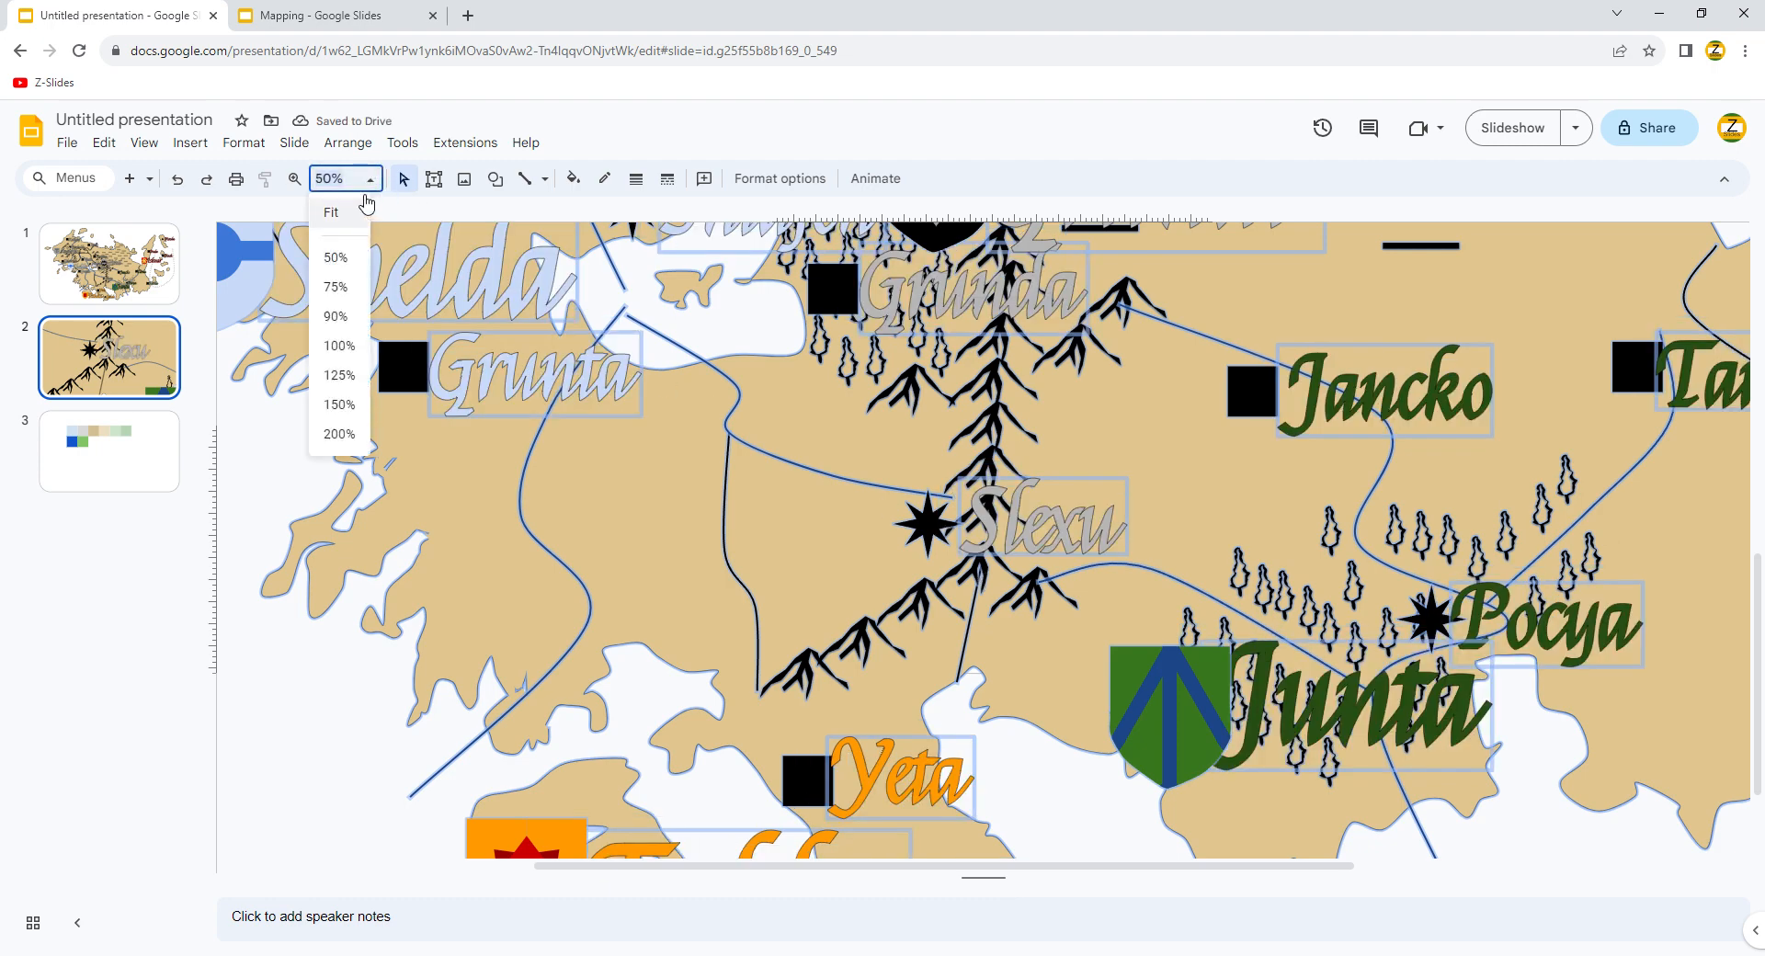
click(372, 181)
- Enlarge the map further and position it so the Slexu label and its star marker fill the slide
drag(678, 640, 1279, 401)
drag(1025, 571, 904, 489)
click(749, 547)
key(ctrl+a)
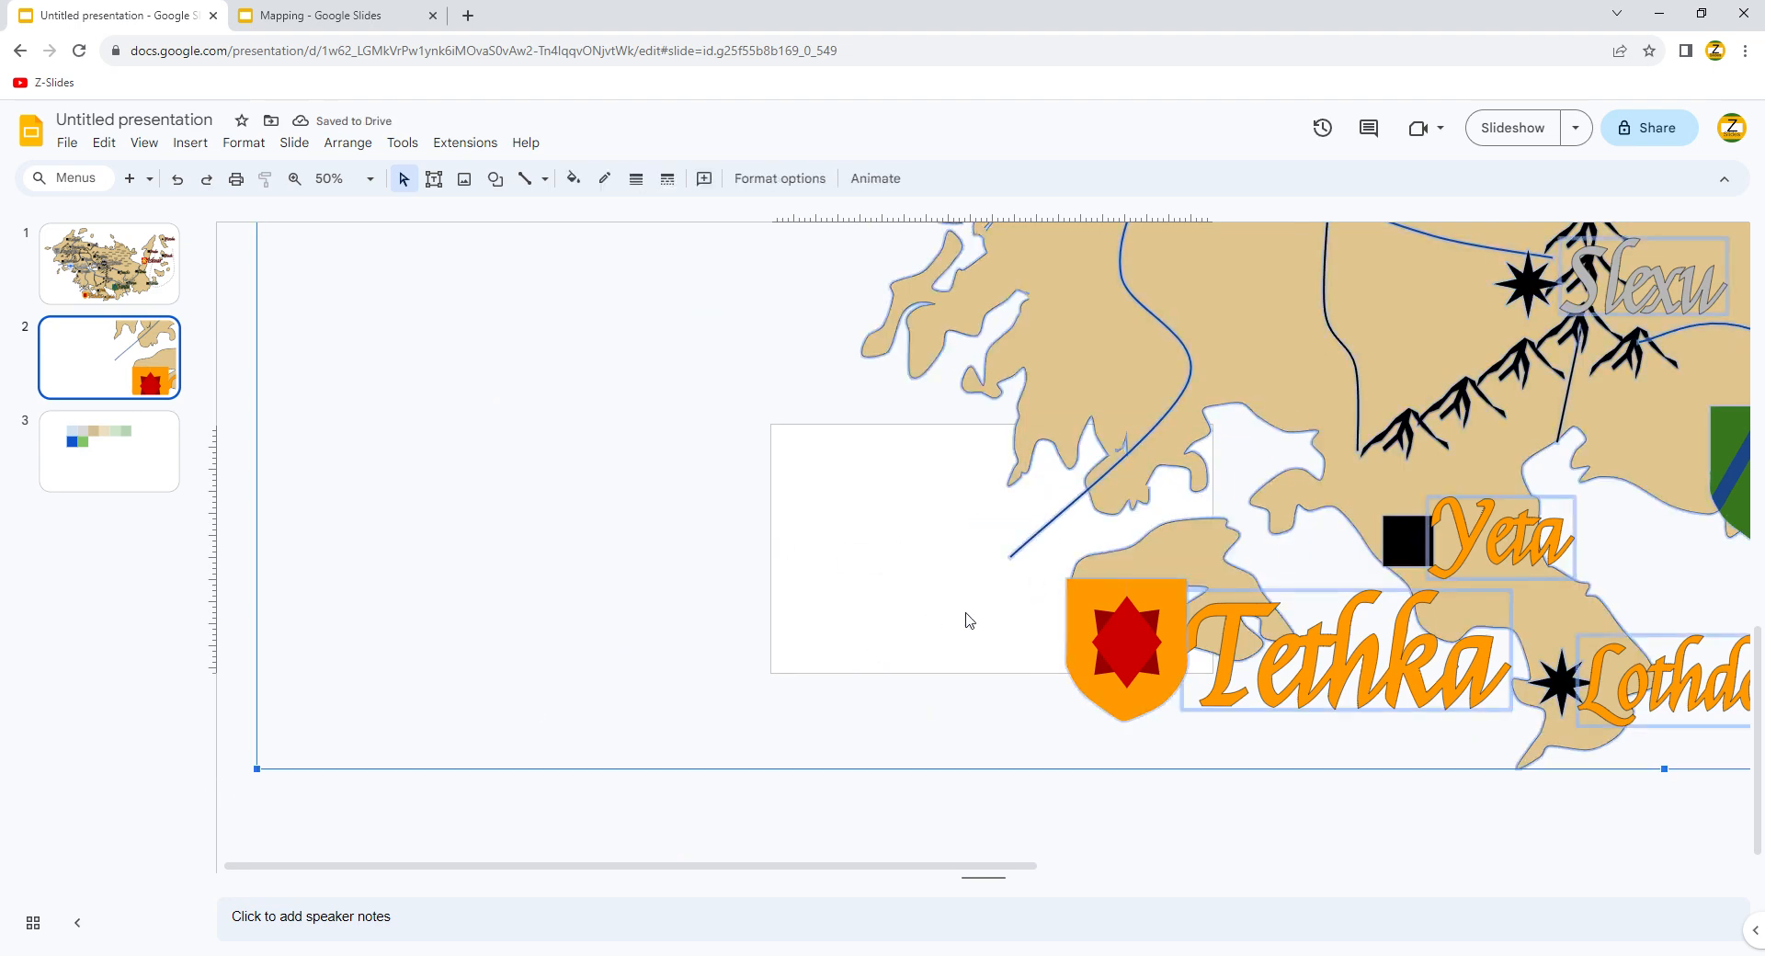
drag(1155, 501, 1441, 342)
drag(1076, 599, 1603, 480)
drag(814, 554, 292, 843)
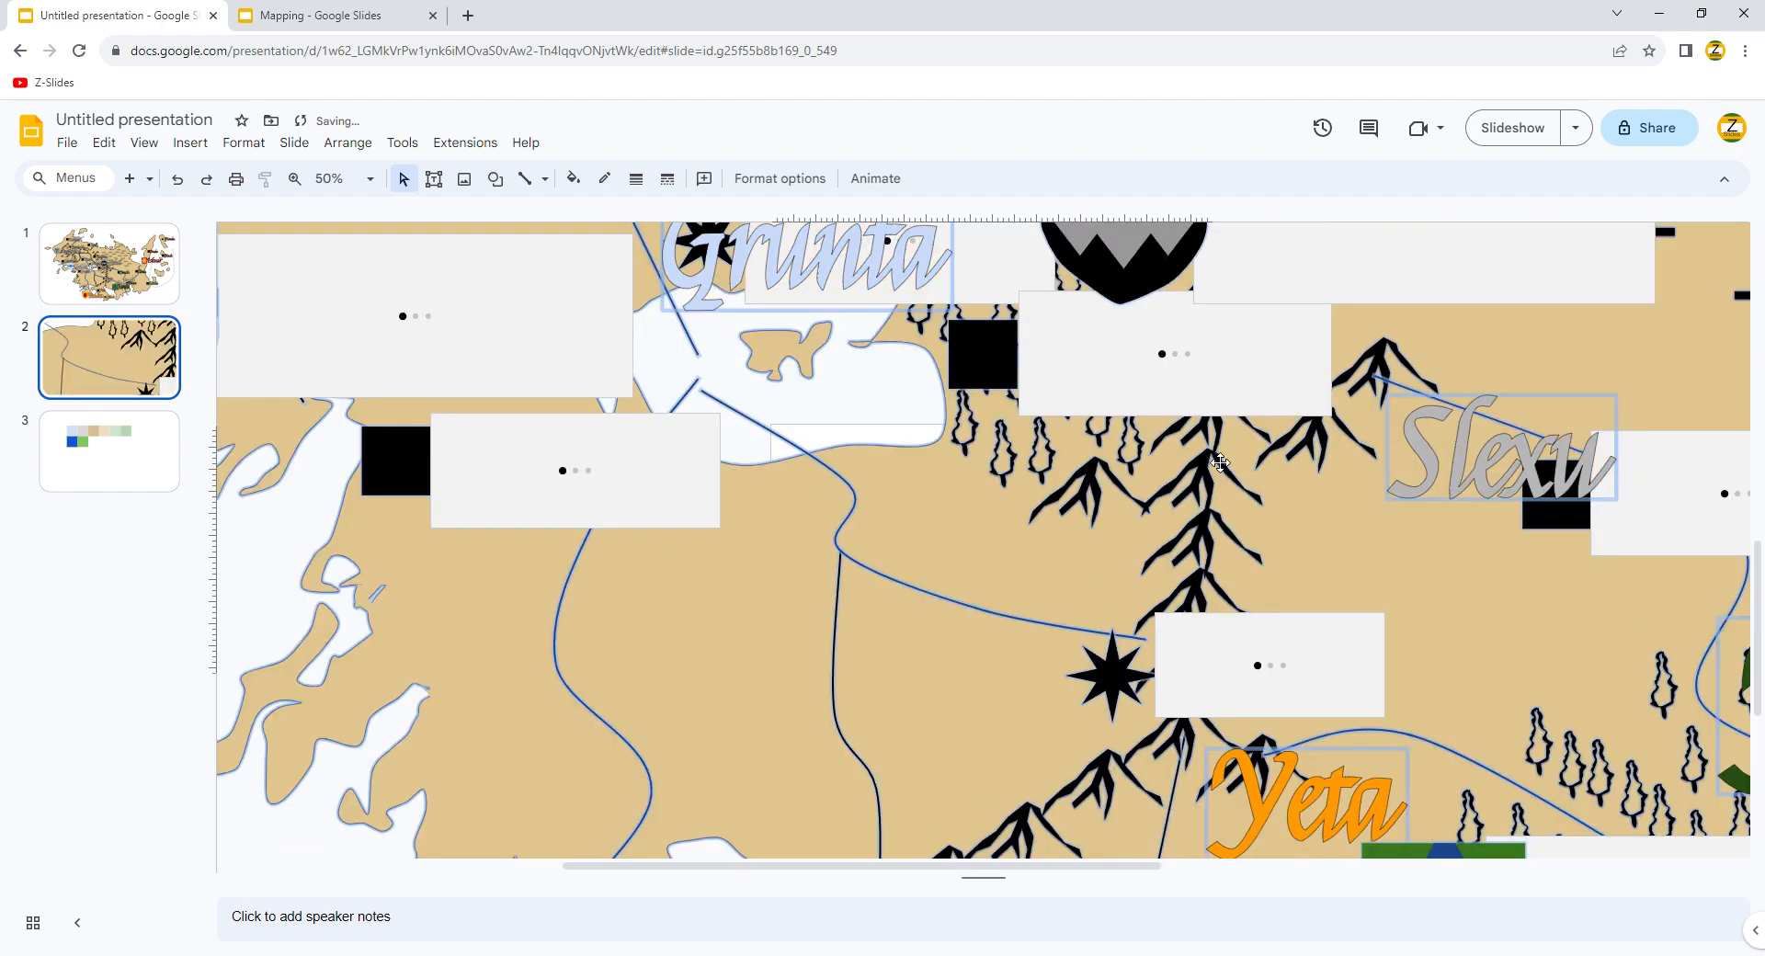
drag(1147, 657, 896, 520)
drag(923, 614, 968, 605)
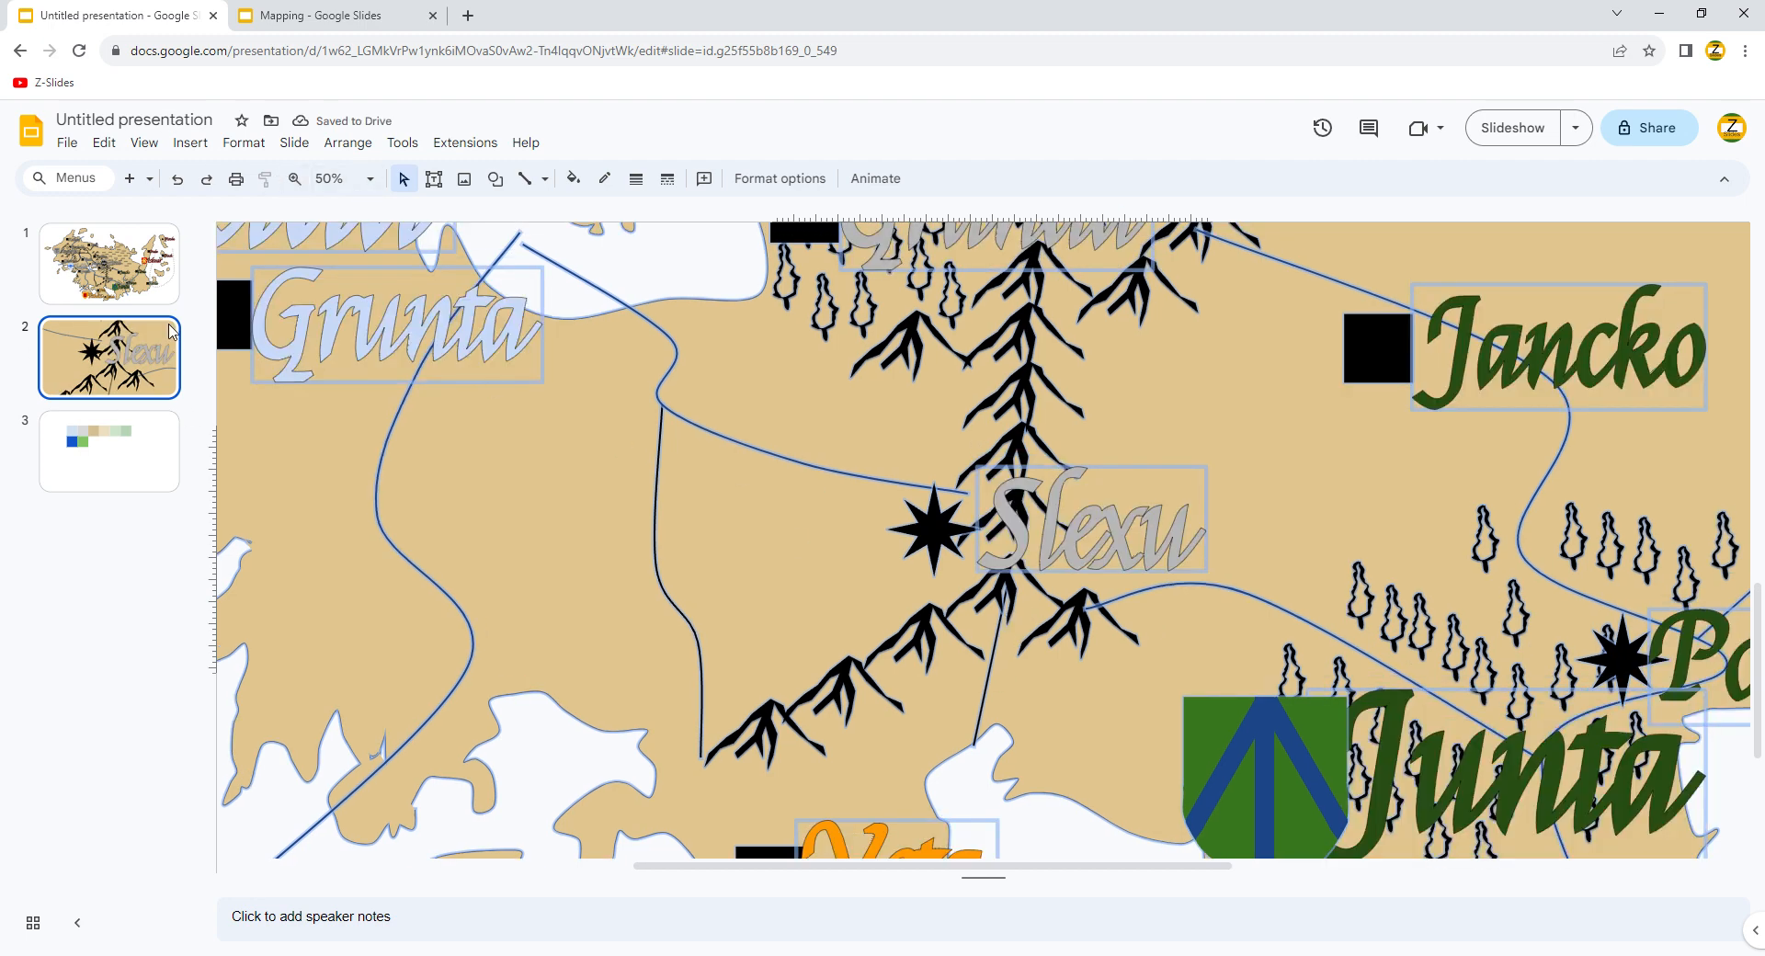
- Delete the tan landmass shapes from the enlarged map, keeping the labels, mountains, rivers and roads
click(125, 378)
click(549, 518)
key(Delete)
click(546, 561)
key(Delete)
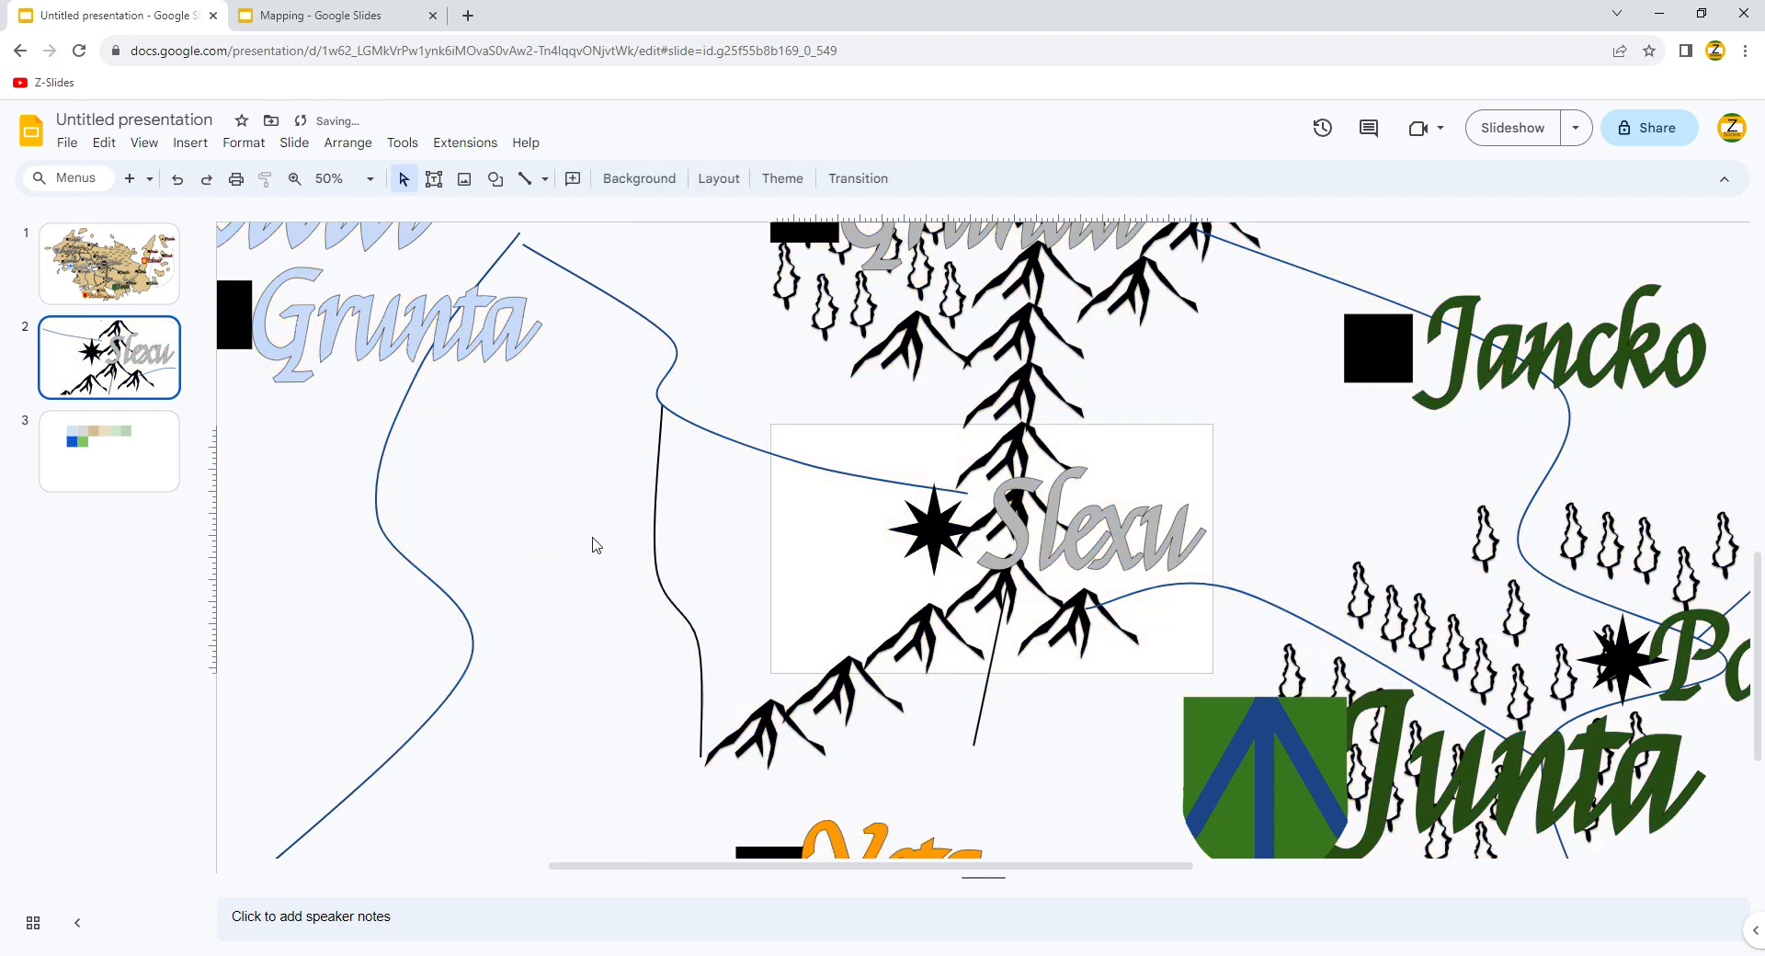
- Move all color squares from the third slide onto the enlarged map slide, placing them over its upper-left area
click(370, 179)
key(Return)
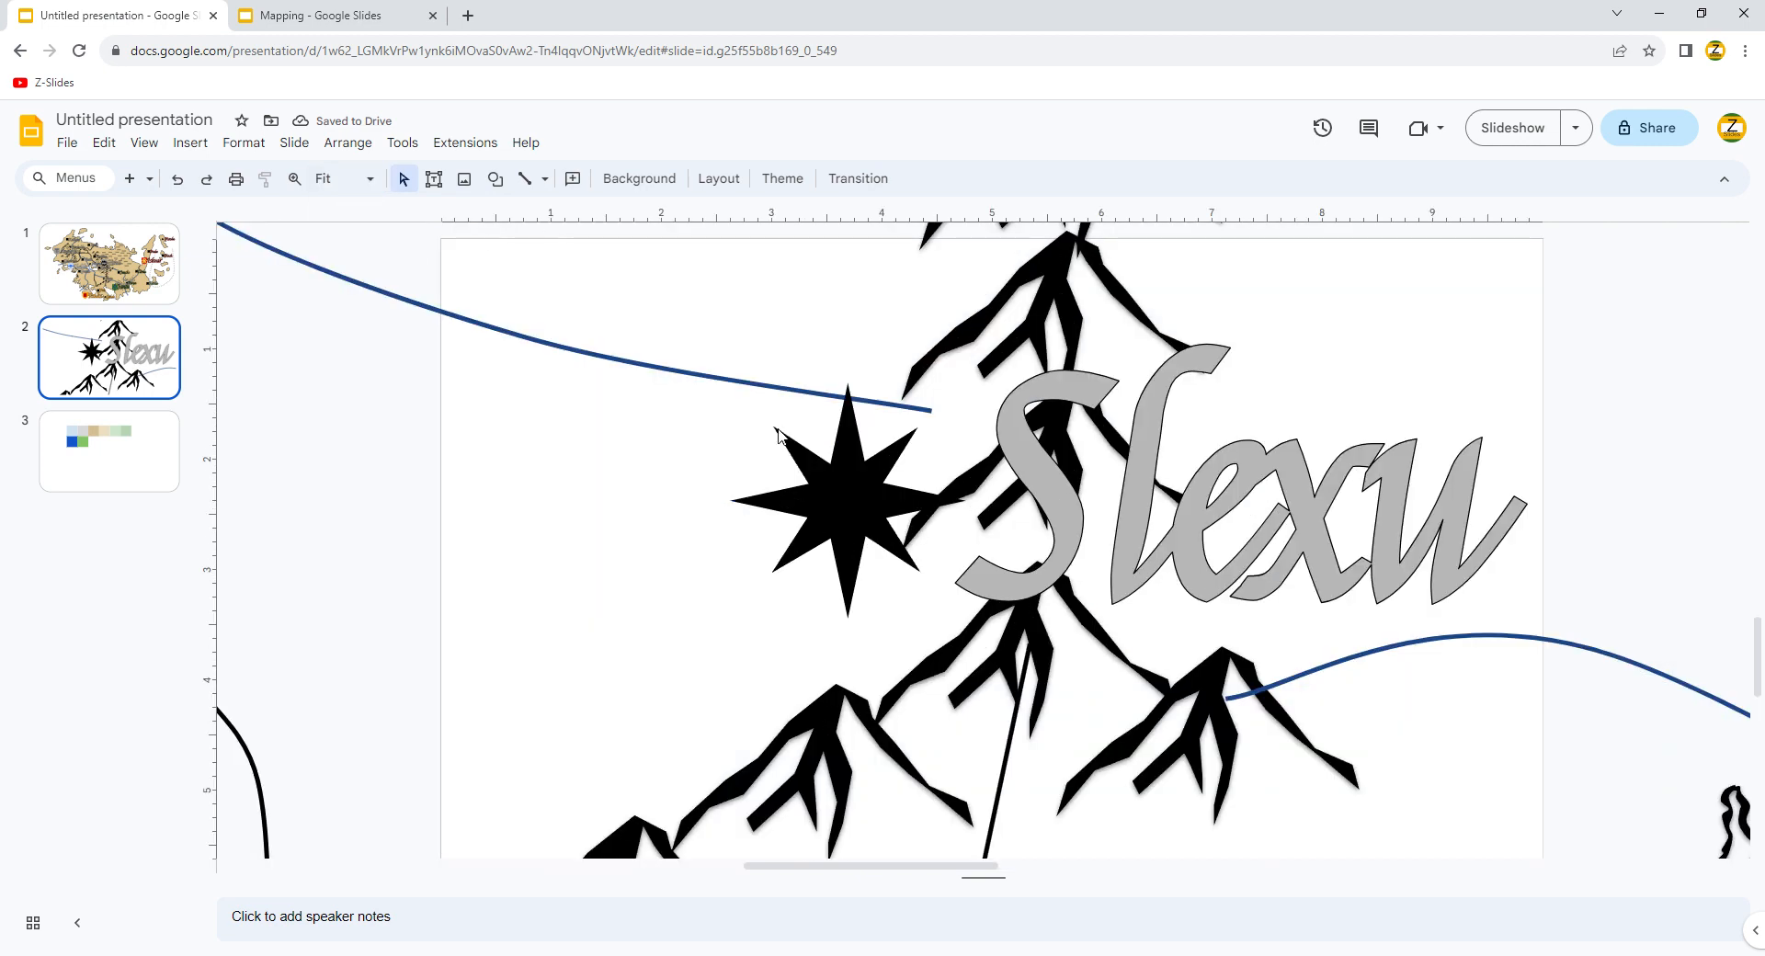
click(99, 421)
drag(642, 260, 1378, 582)
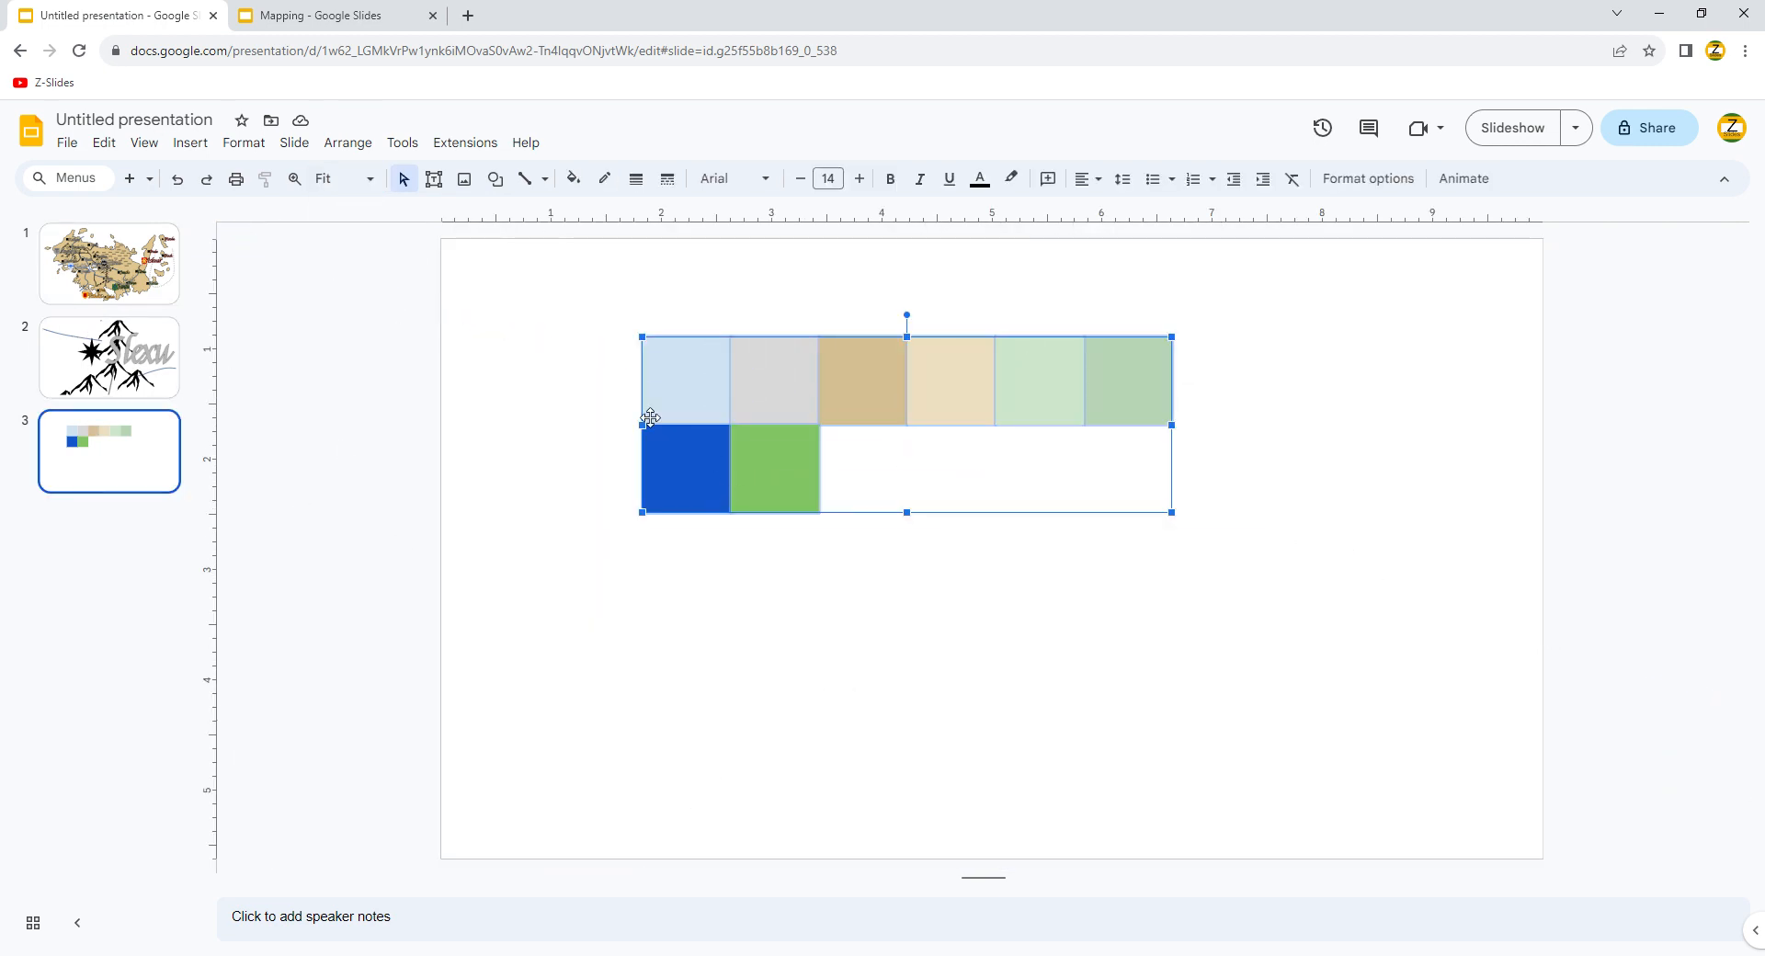
key(ctrl+x)
click(68, 367)
key(ctrl+v)
drag(706, 402, 462, 363)
- Shrink the Slexu label to about 0.9 inches wide and fill its lettering with black
click(989, 346)
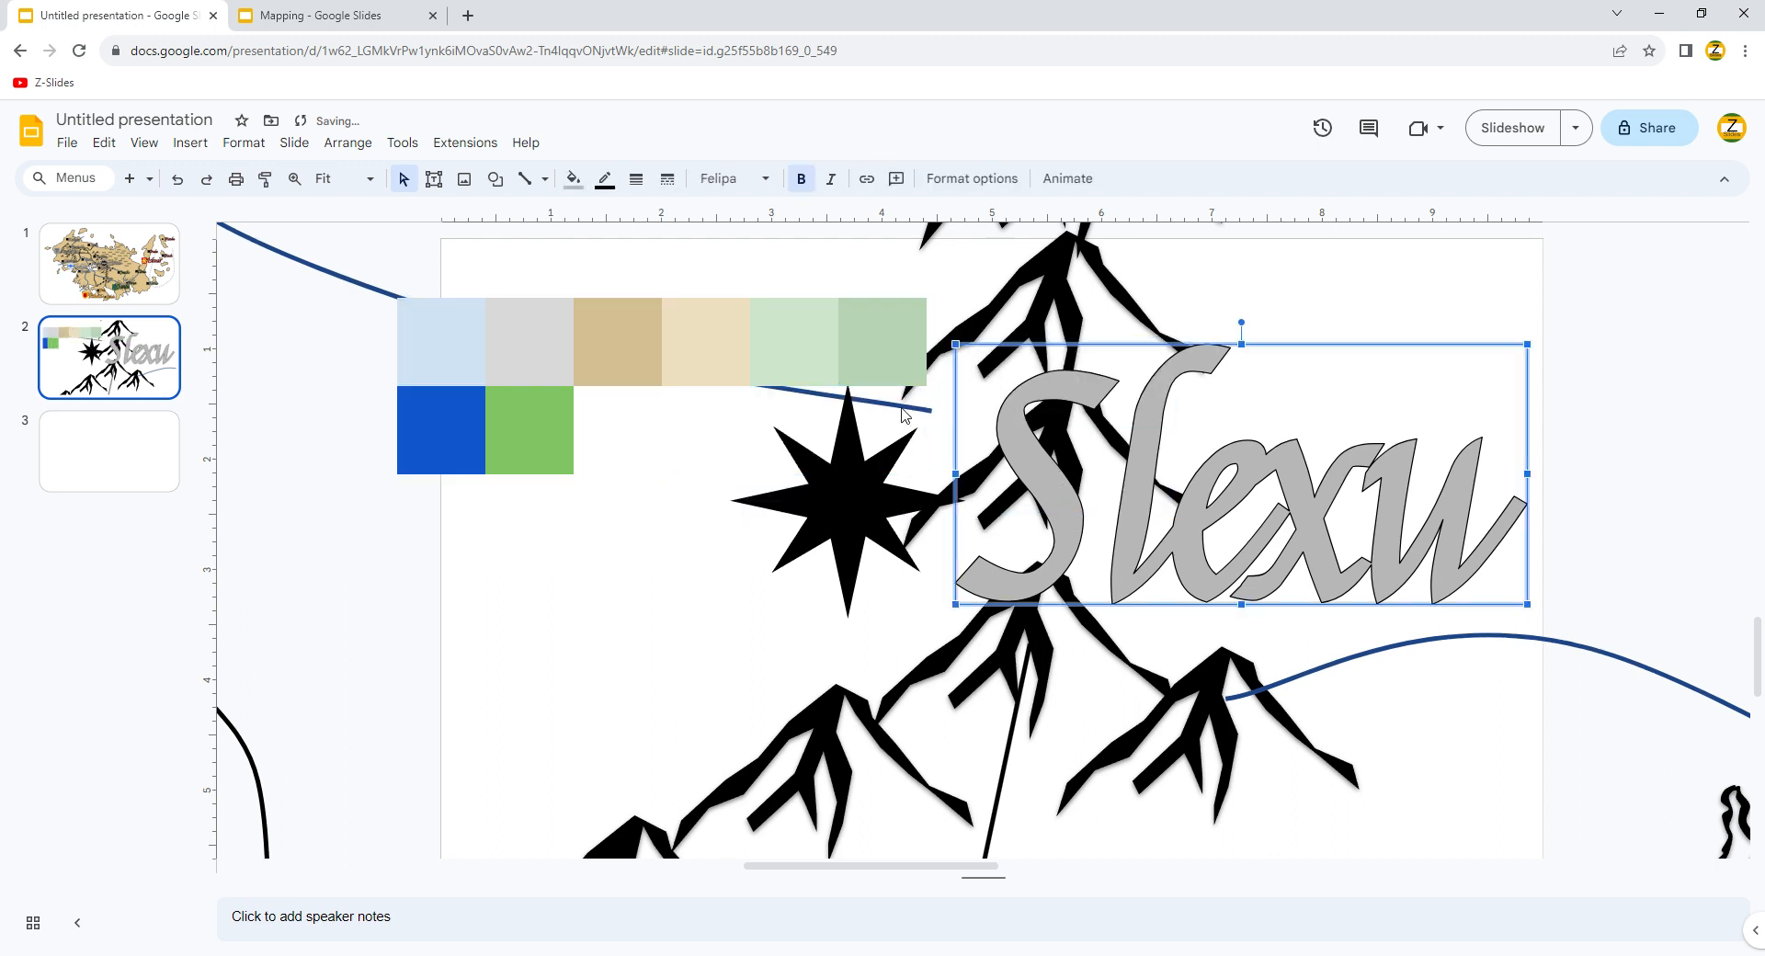
drag(959, 347, 1427, 558)
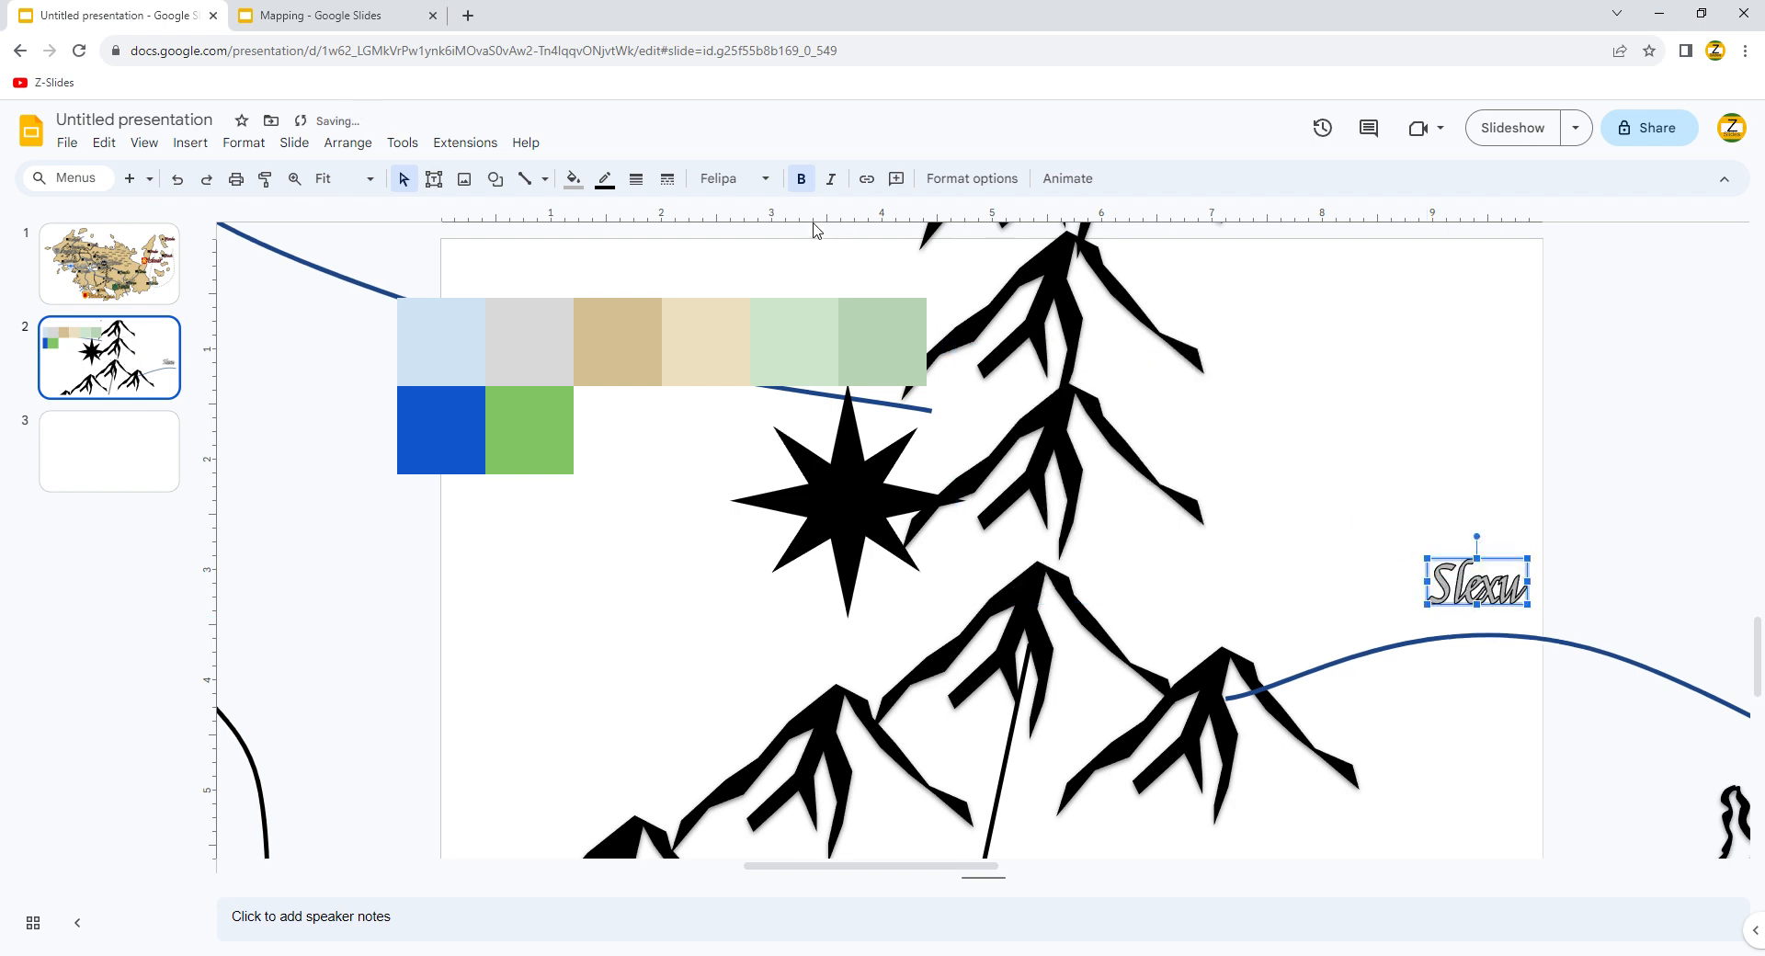
click(574, 180)
click(586, 371)
click(926, 407)
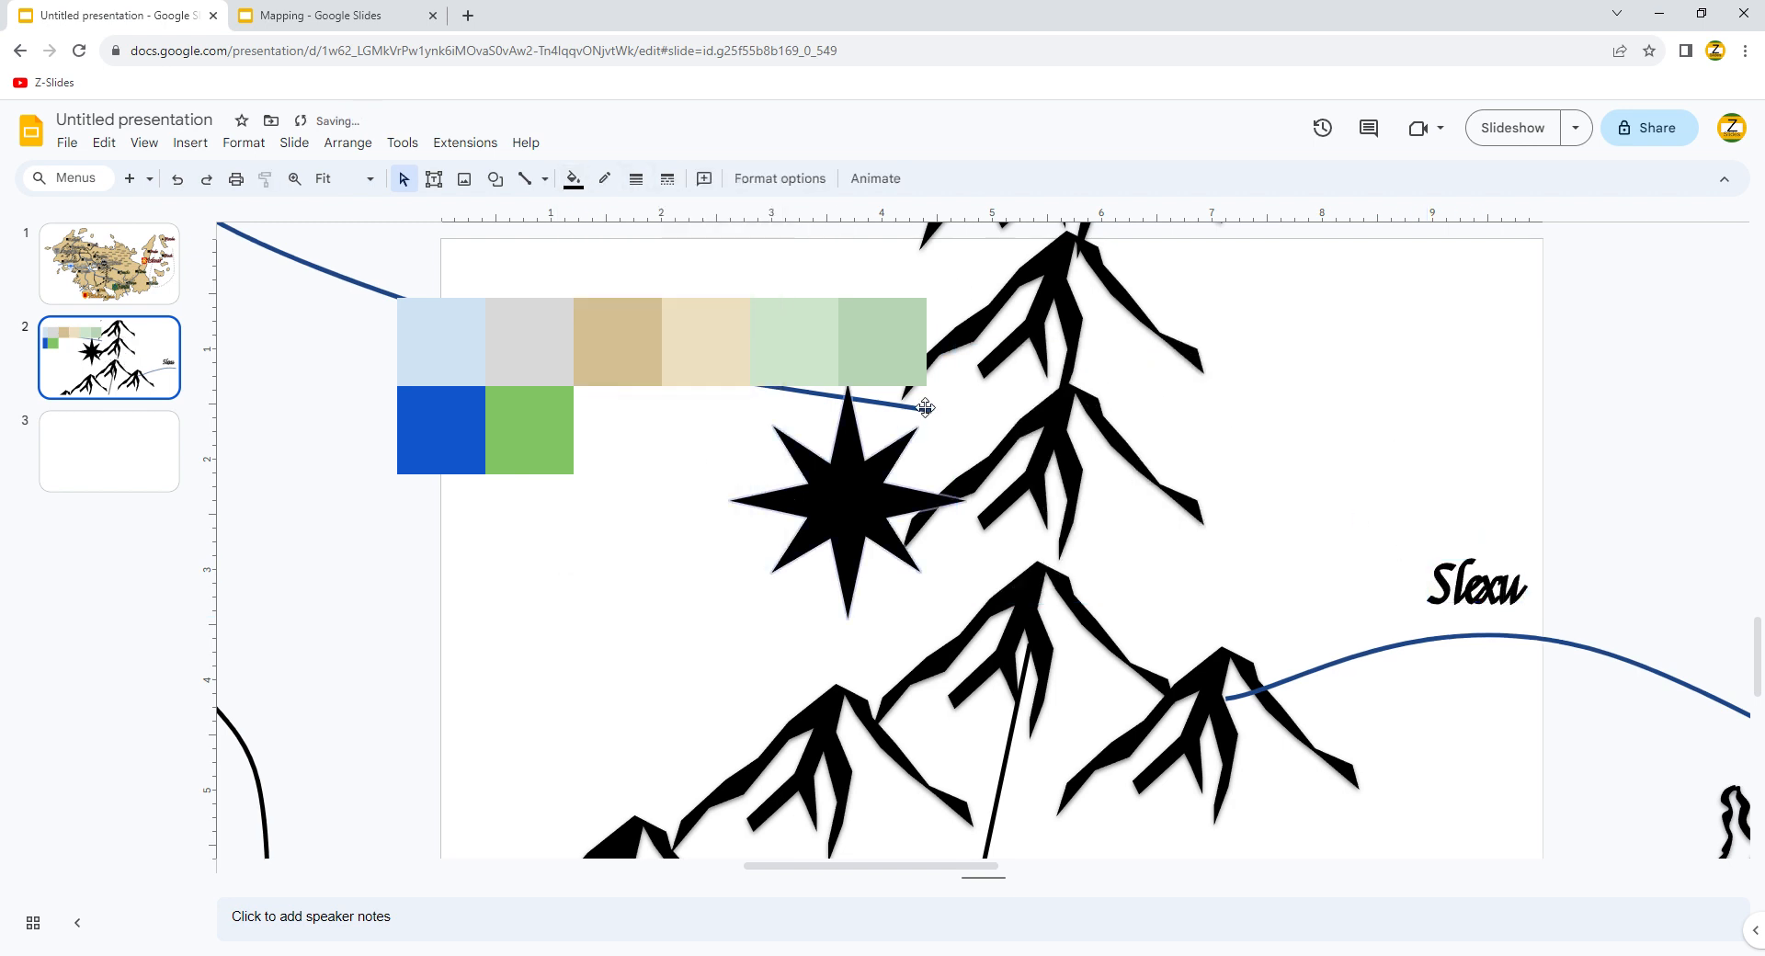
- Shrink the eight-pointed star marker around its center to about 0.4 inches wide
click(818, 493)
right_click(835, 509)
click(884, 753)
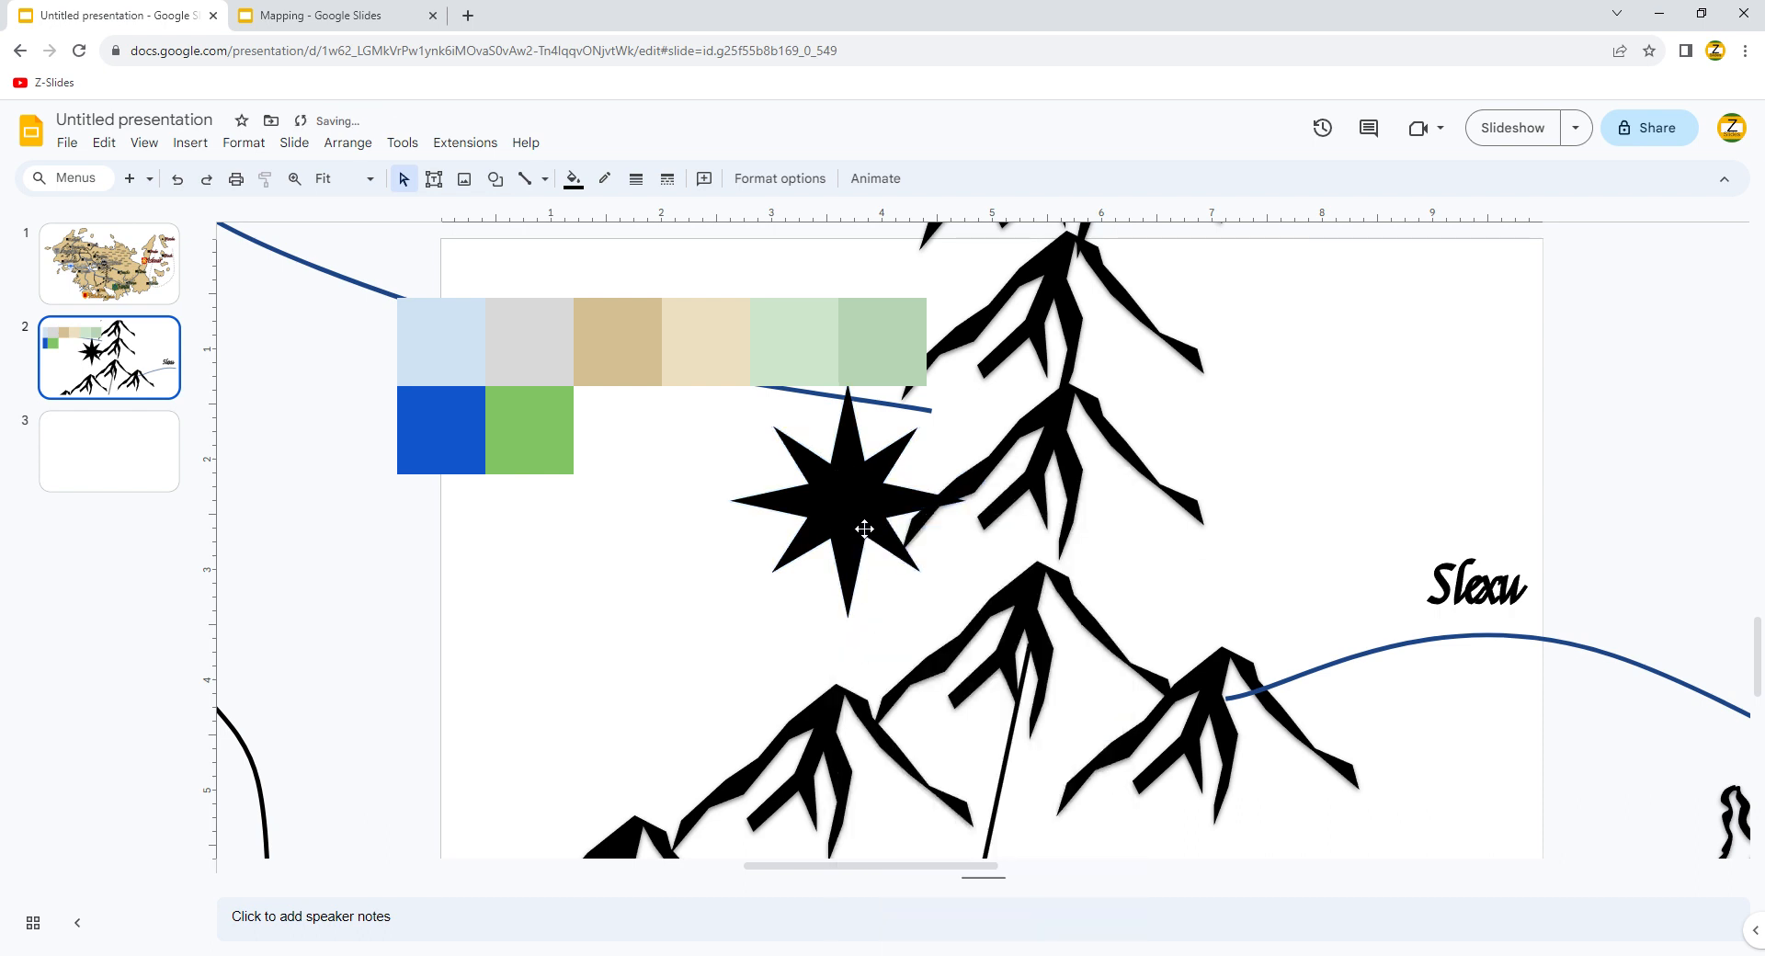
click(855, 526)
drag(965, 383, 870, 479)
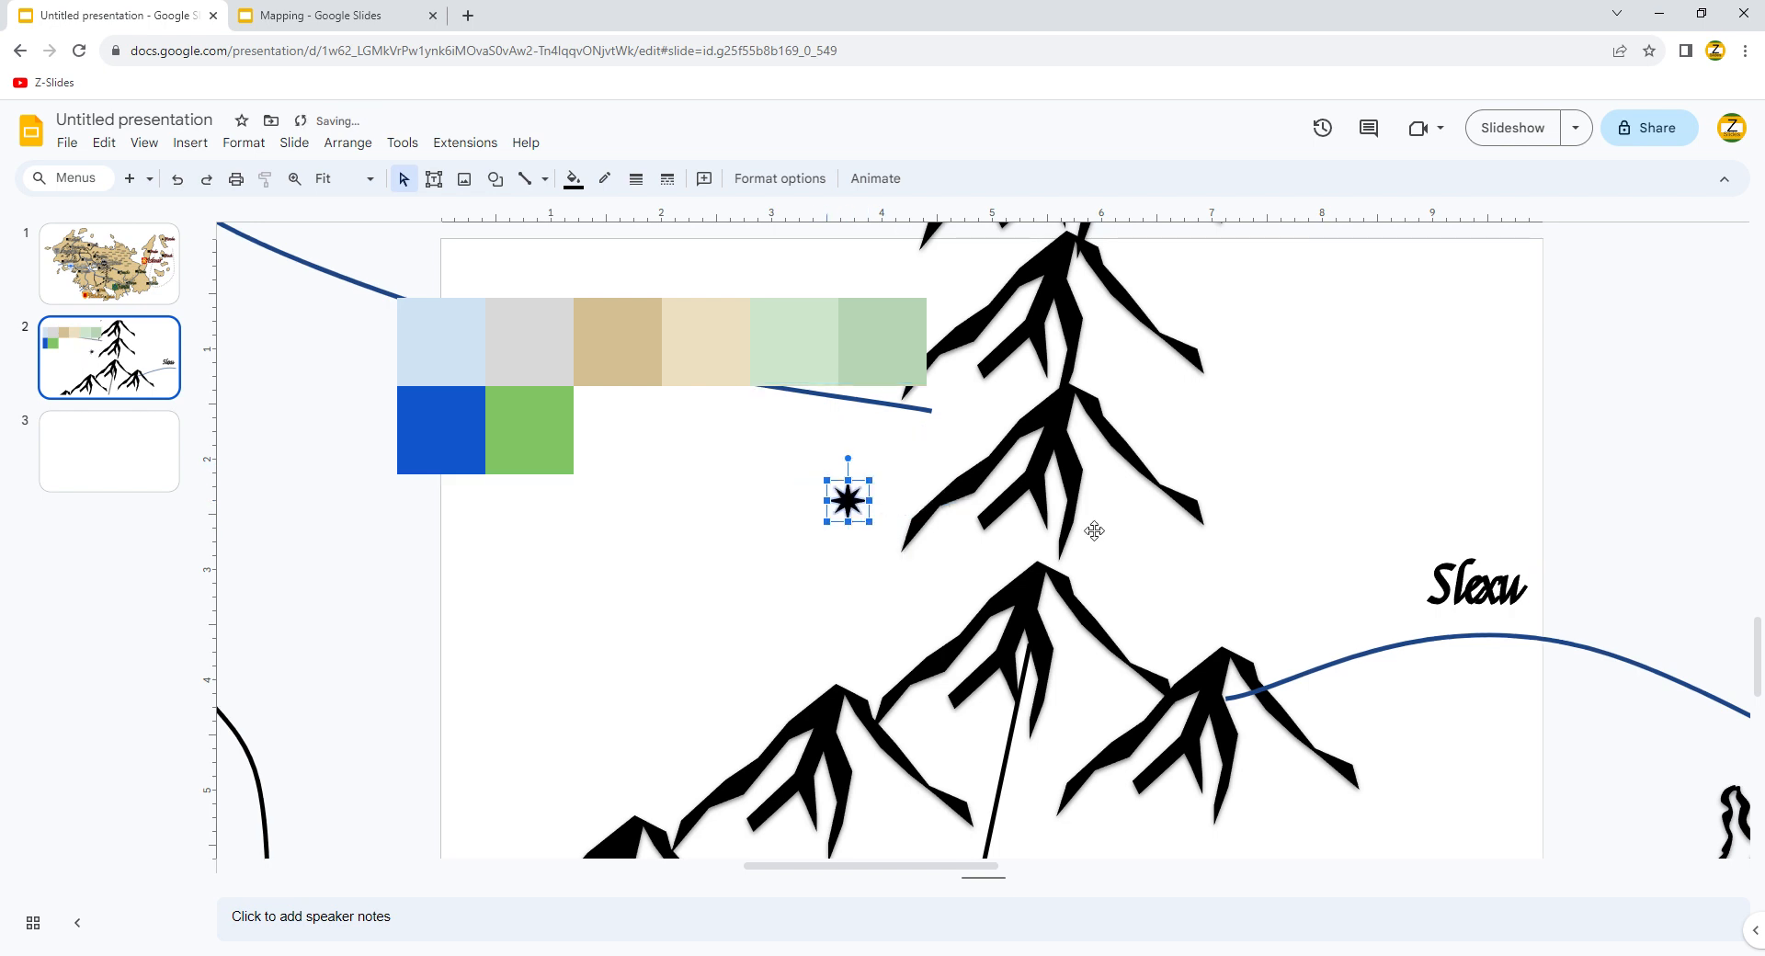
- Edit the blue river's curve so its end point reaches just past the small star marker
click(878, 416)
click(931, 411)
drag(932, 412, 890, 514)
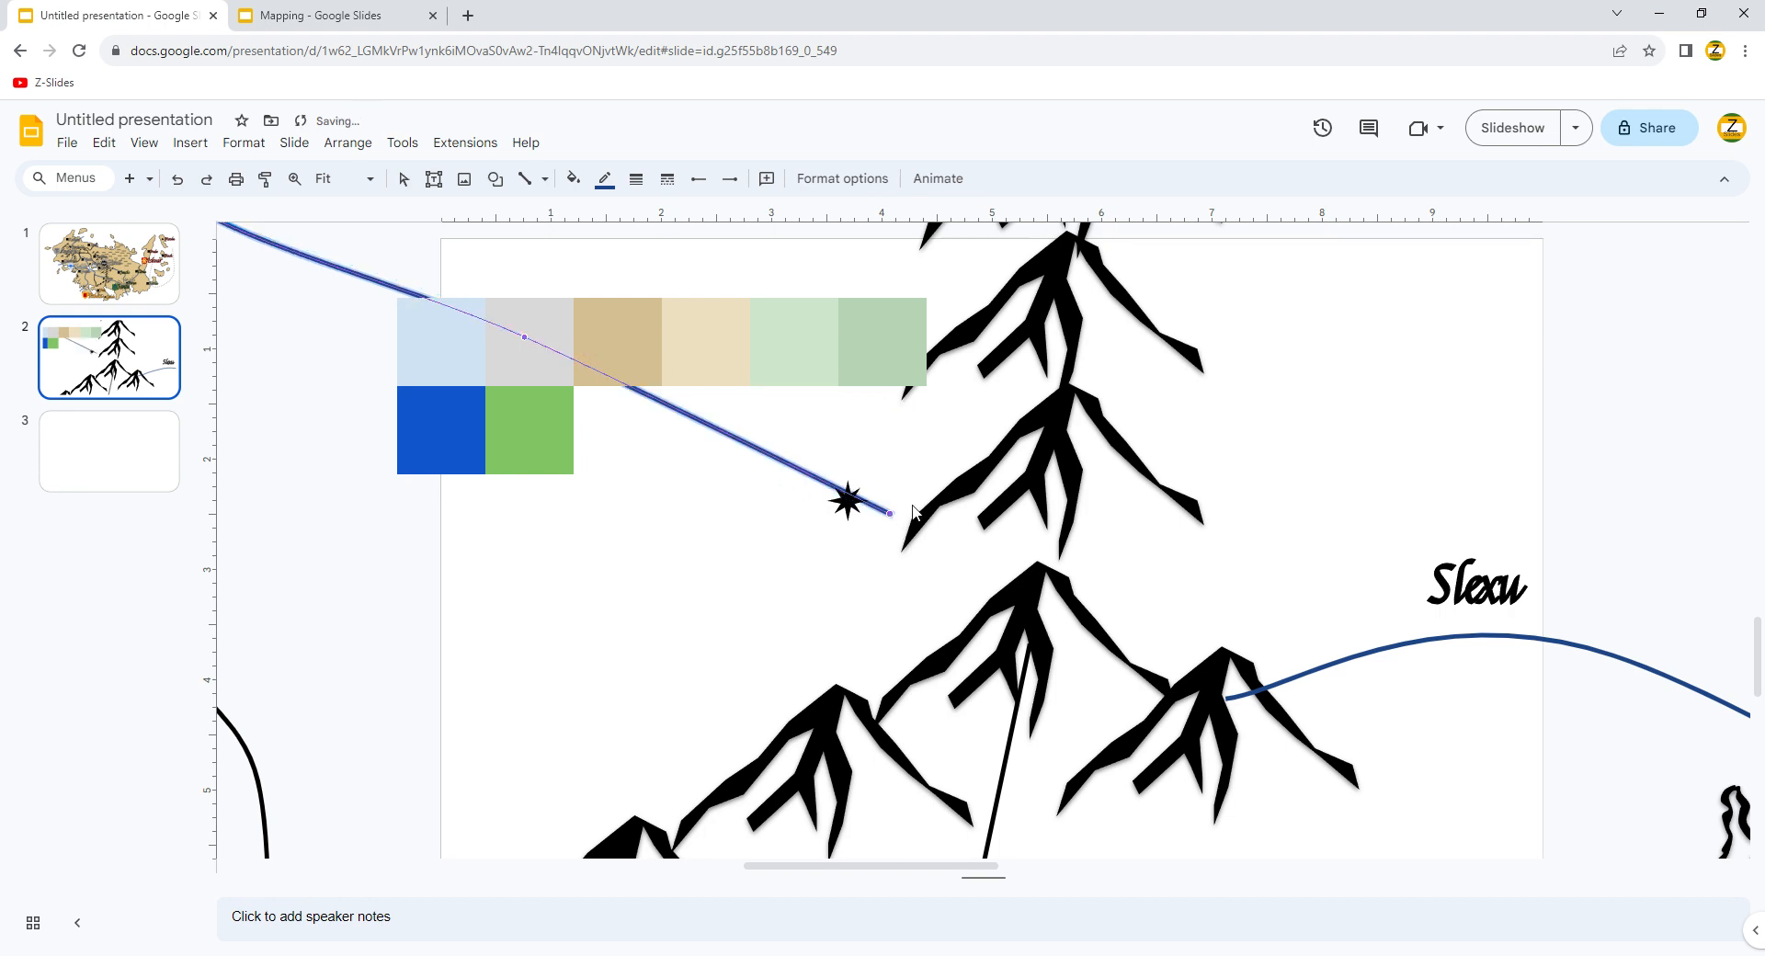
- Move the Slexu label directly to the right of the star marker
click(1451, 586)
drag(1457, 604, 896, 526)
click(874, 569)
click(910, 515)
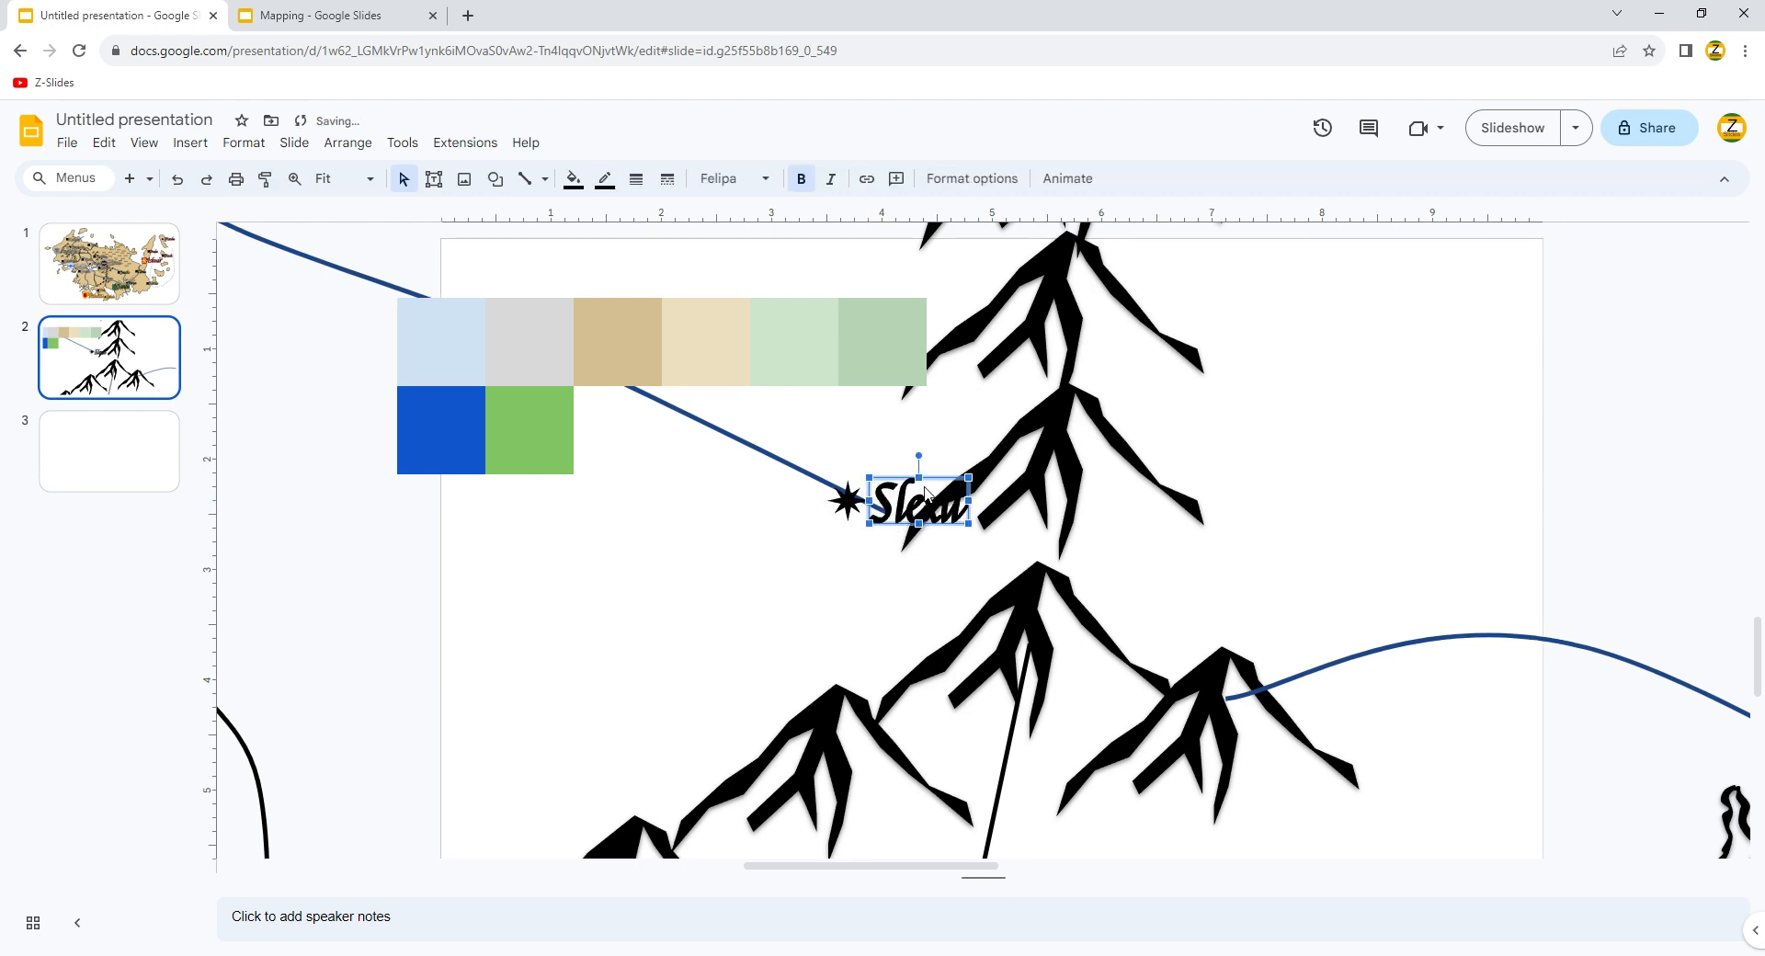
scroll(1012, 397, up, 6)
scroll(1103, 459, down, 5)
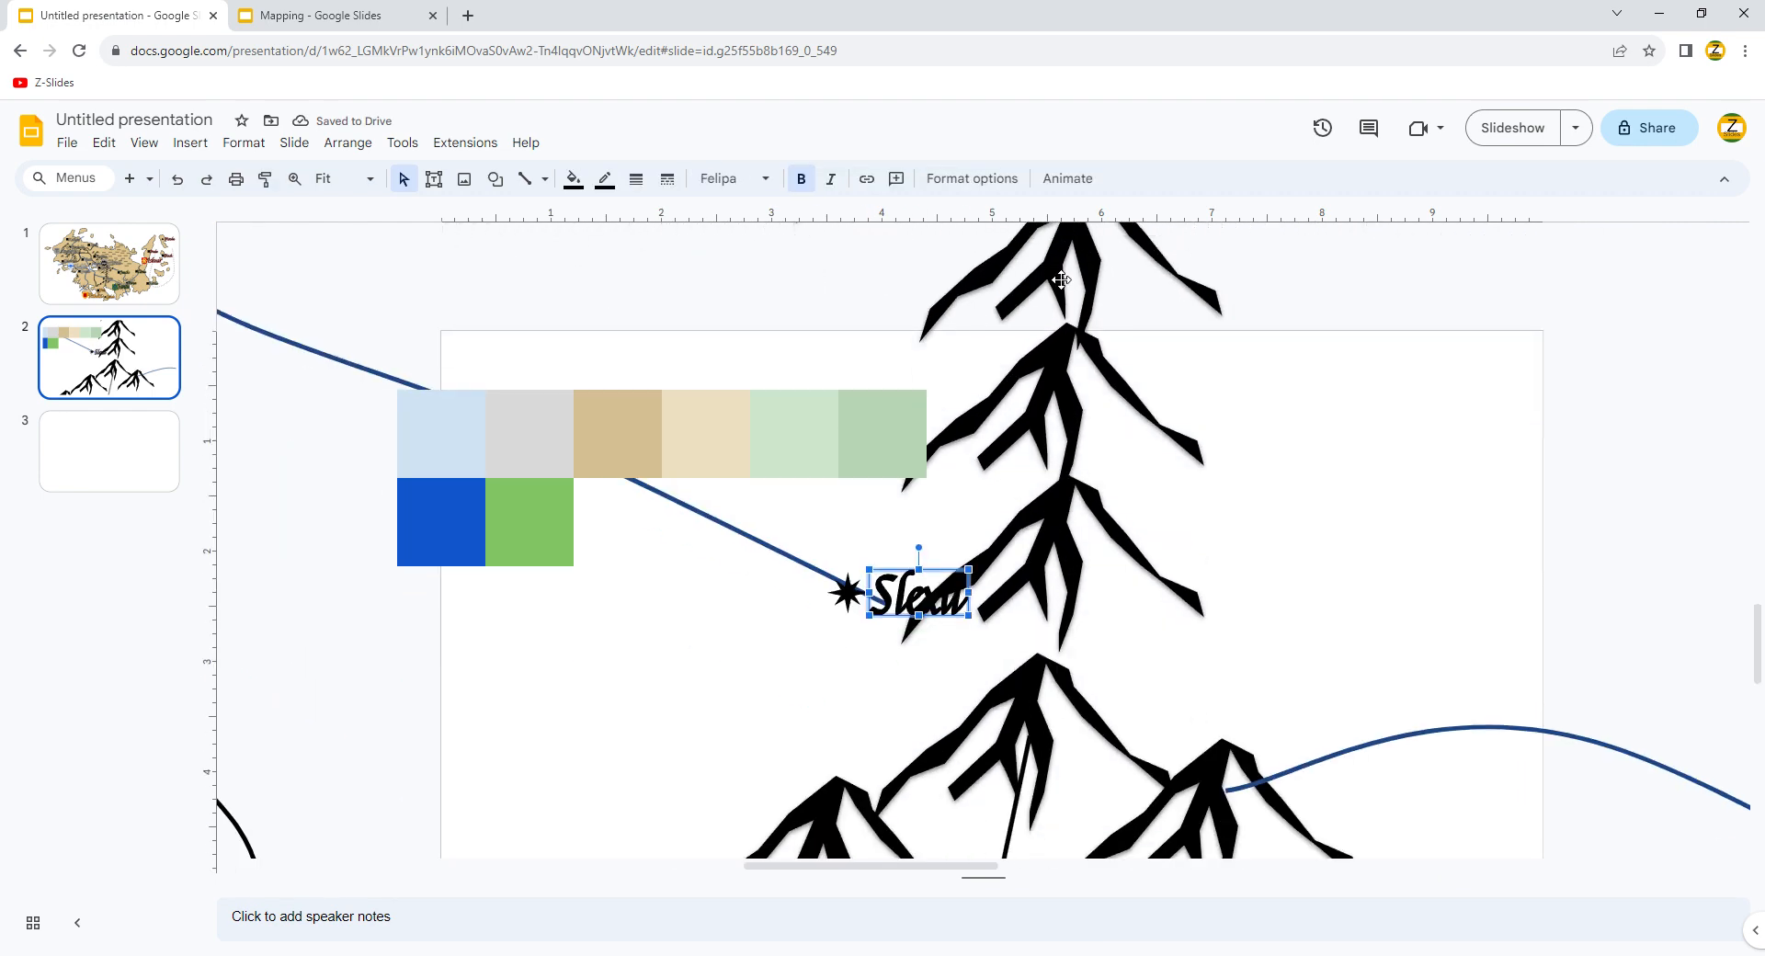
scroll(1011, 515, down, 3)
scroll(827, 552, up, 2)
scroll(654, 535, up, 1)
click(583, 237)
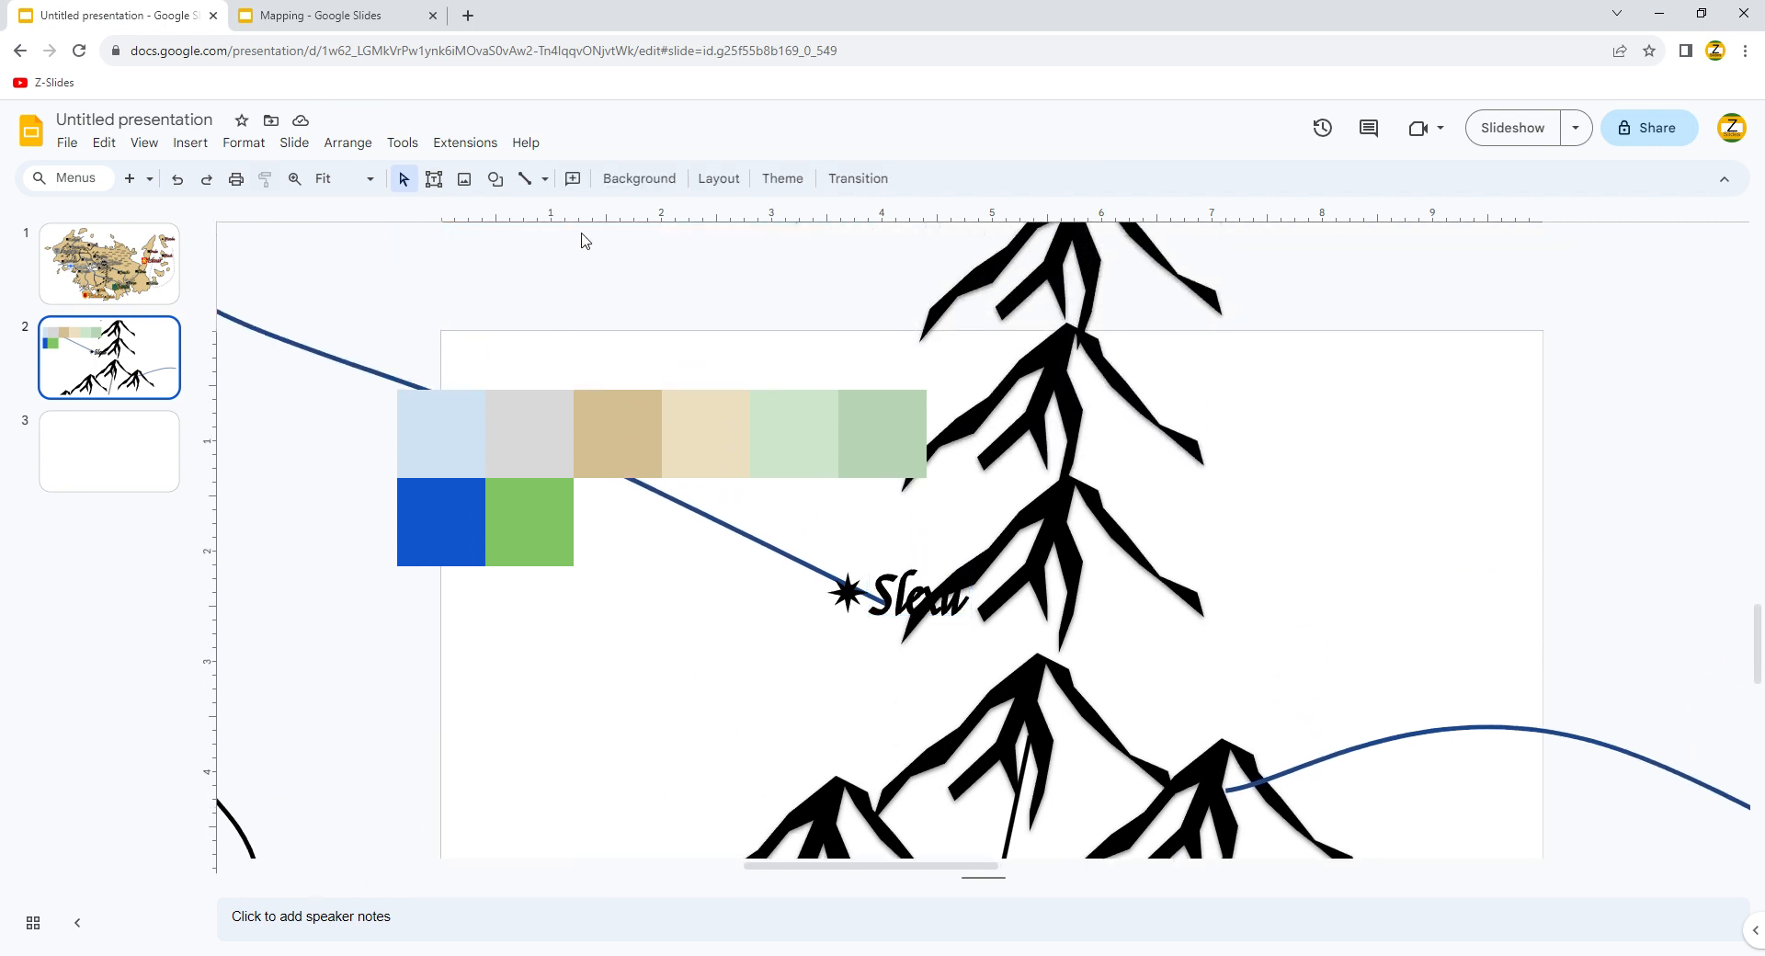
- Draw a narrow closed Curve shape about 5 inches wide along the mountain ridges, branching at the southern peaks
click(548, 179)
click(619, 344)
click(1034, 636)
scroll(919, 786, down, 2)
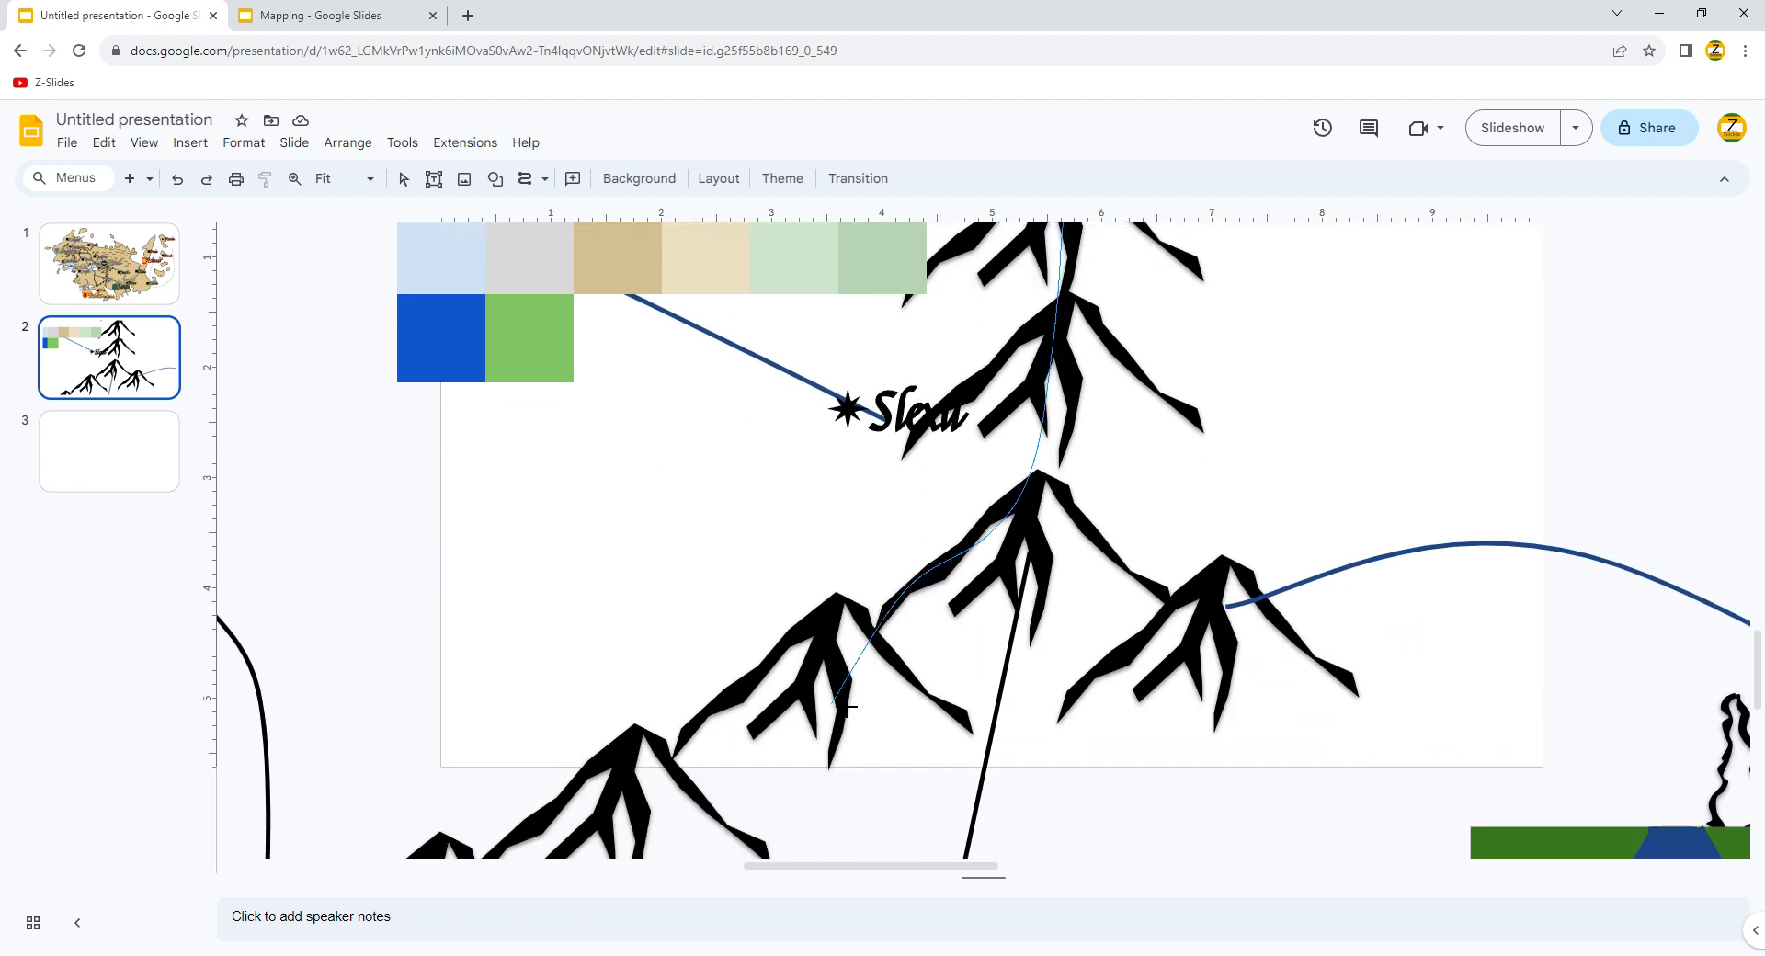
click(596, 788)
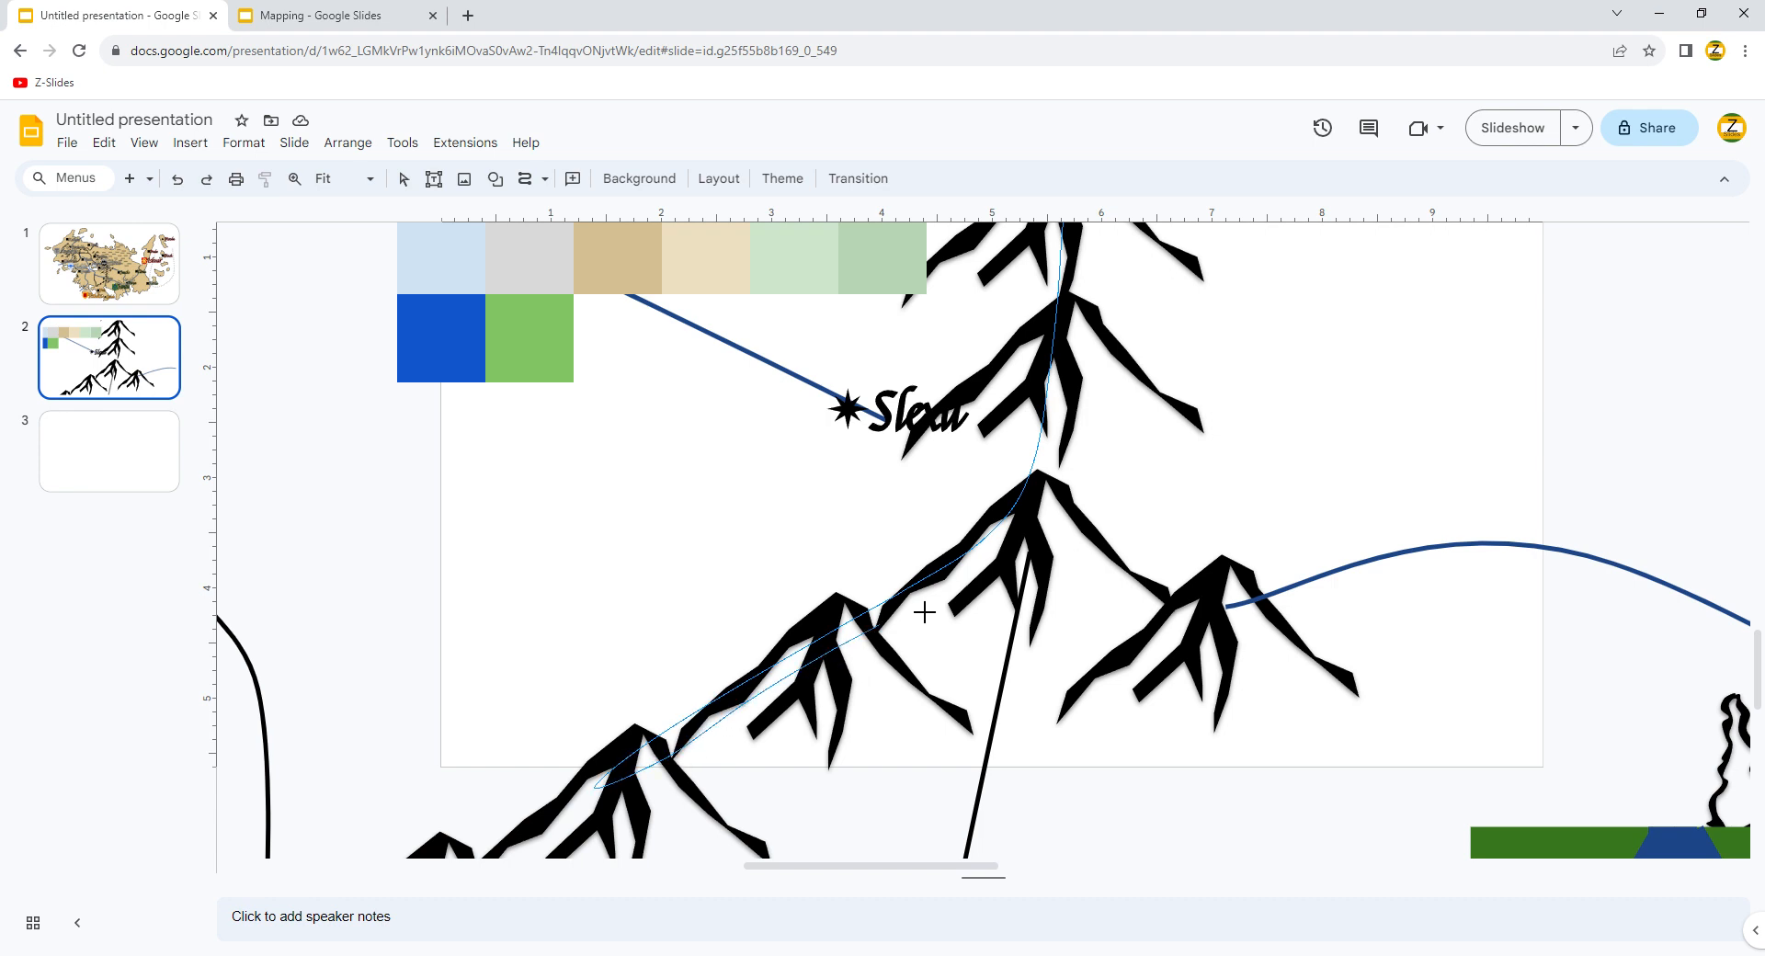
click(1059, 529)
click(1137, 572)
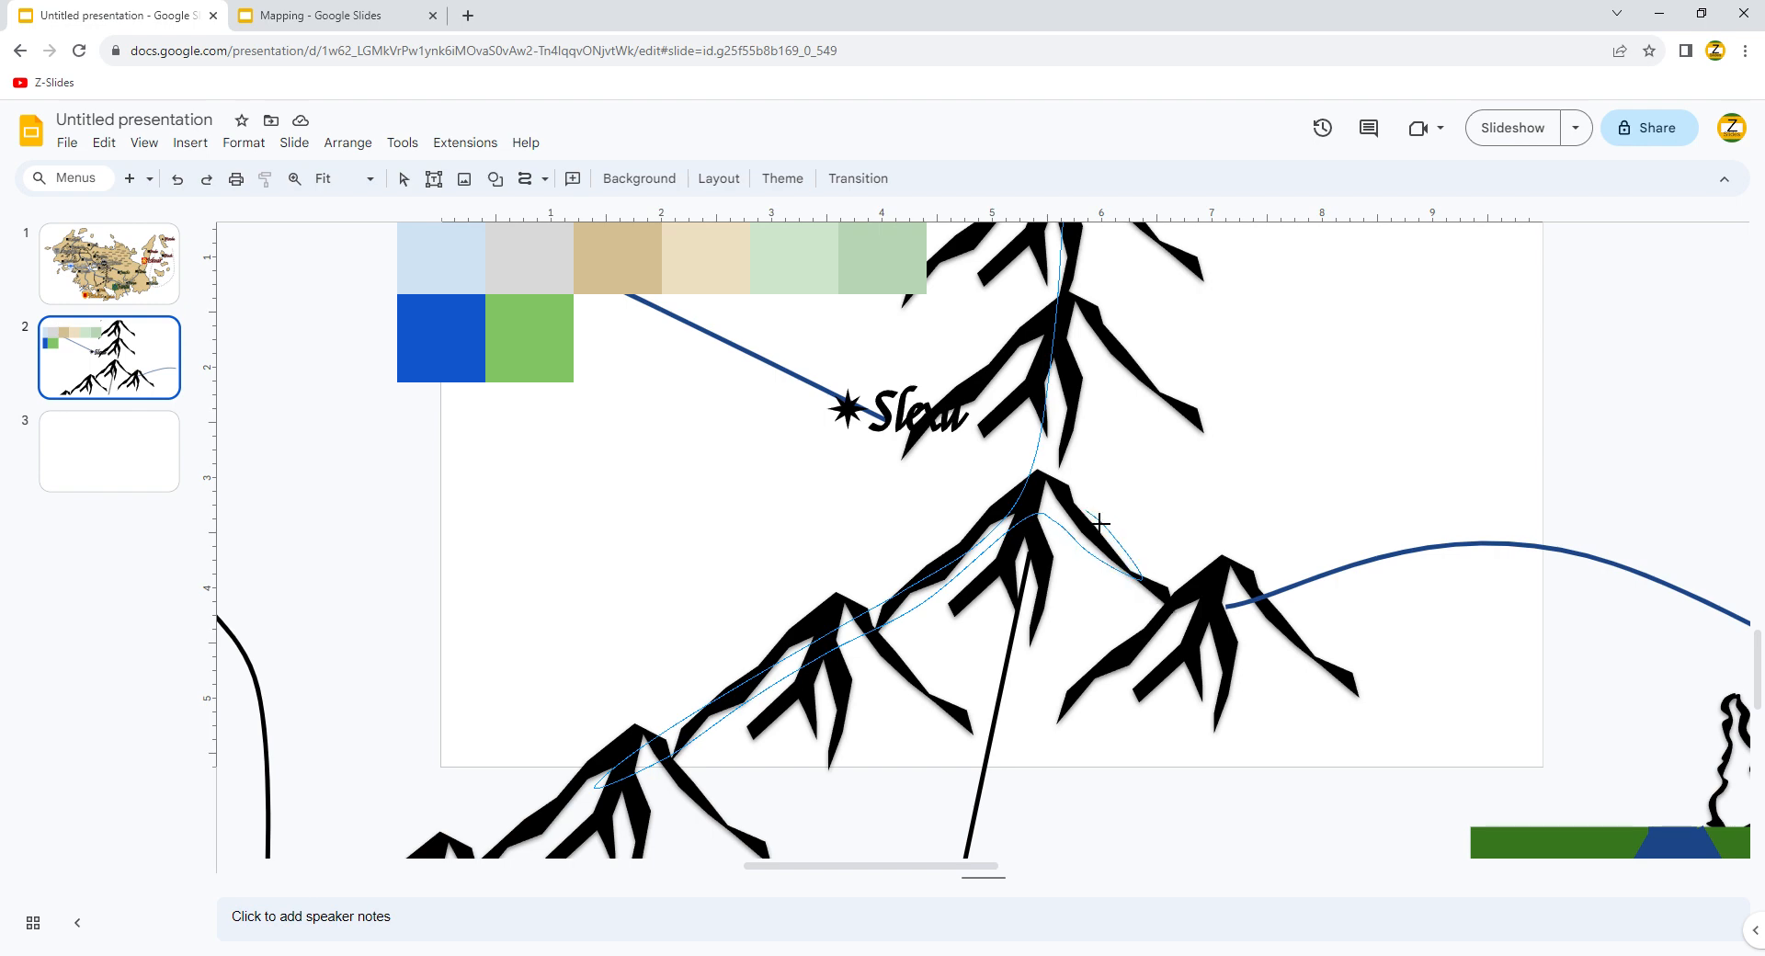
click(1060, 505)
scroll(1098, 354, up, 2)
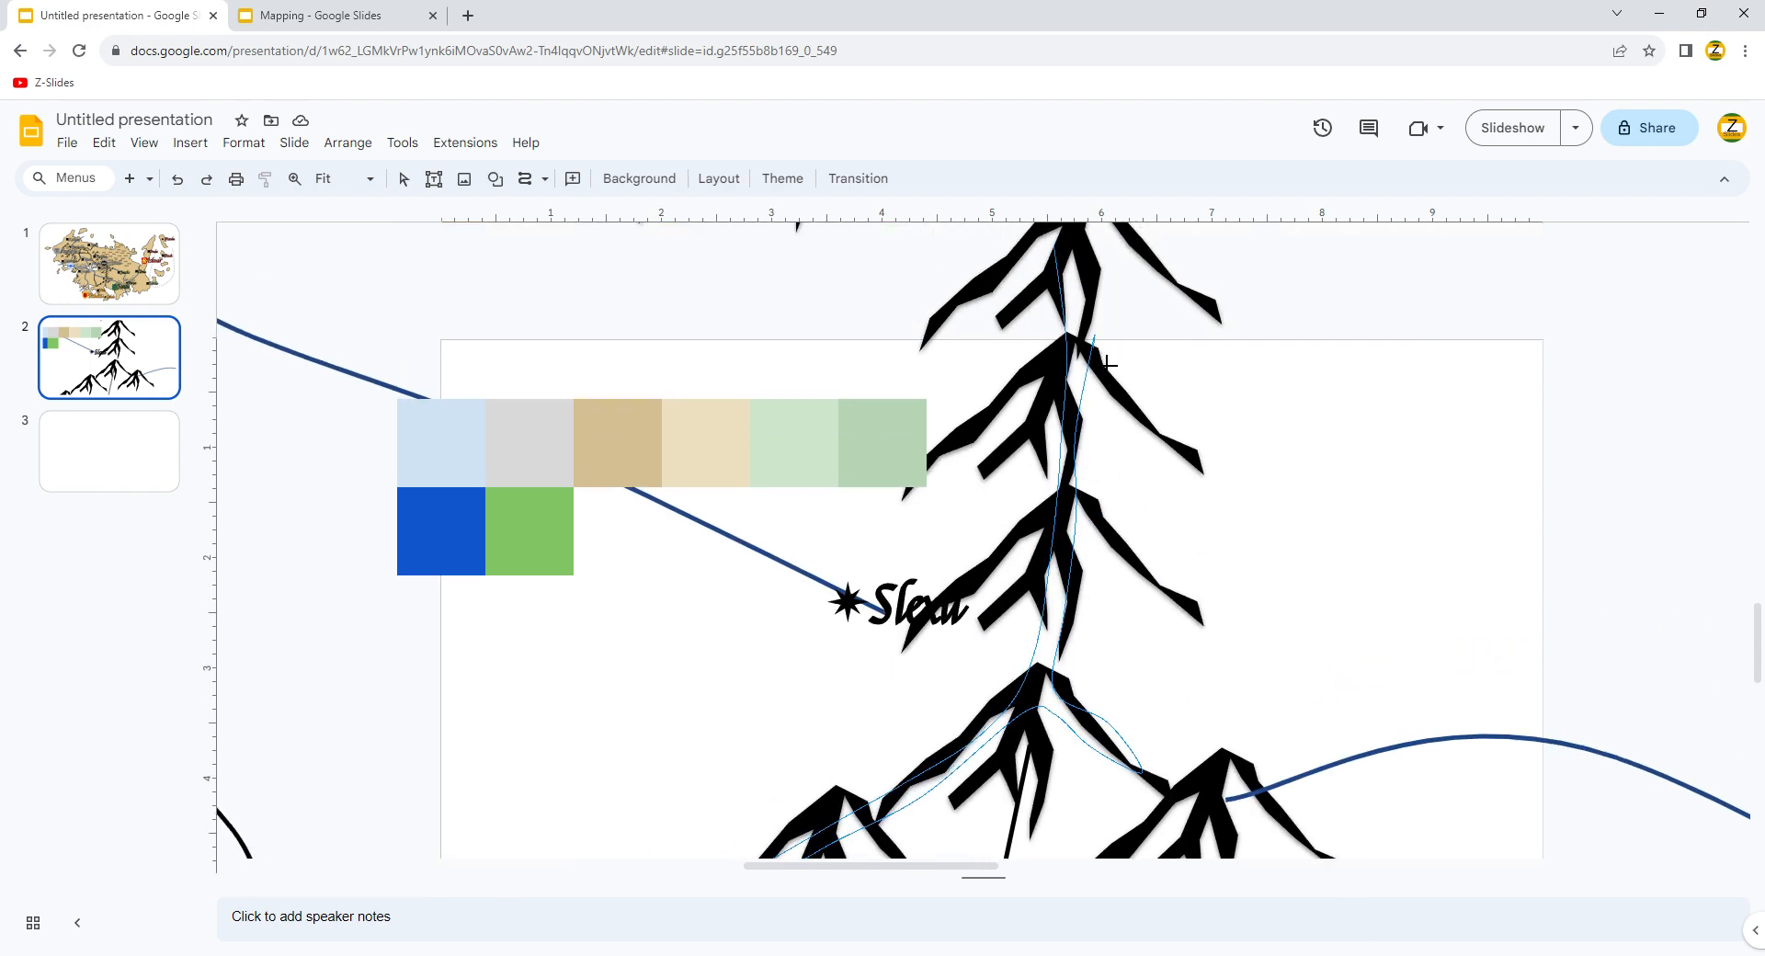
scroll(1108, 358, up, 2)
double_click(1071, 440)
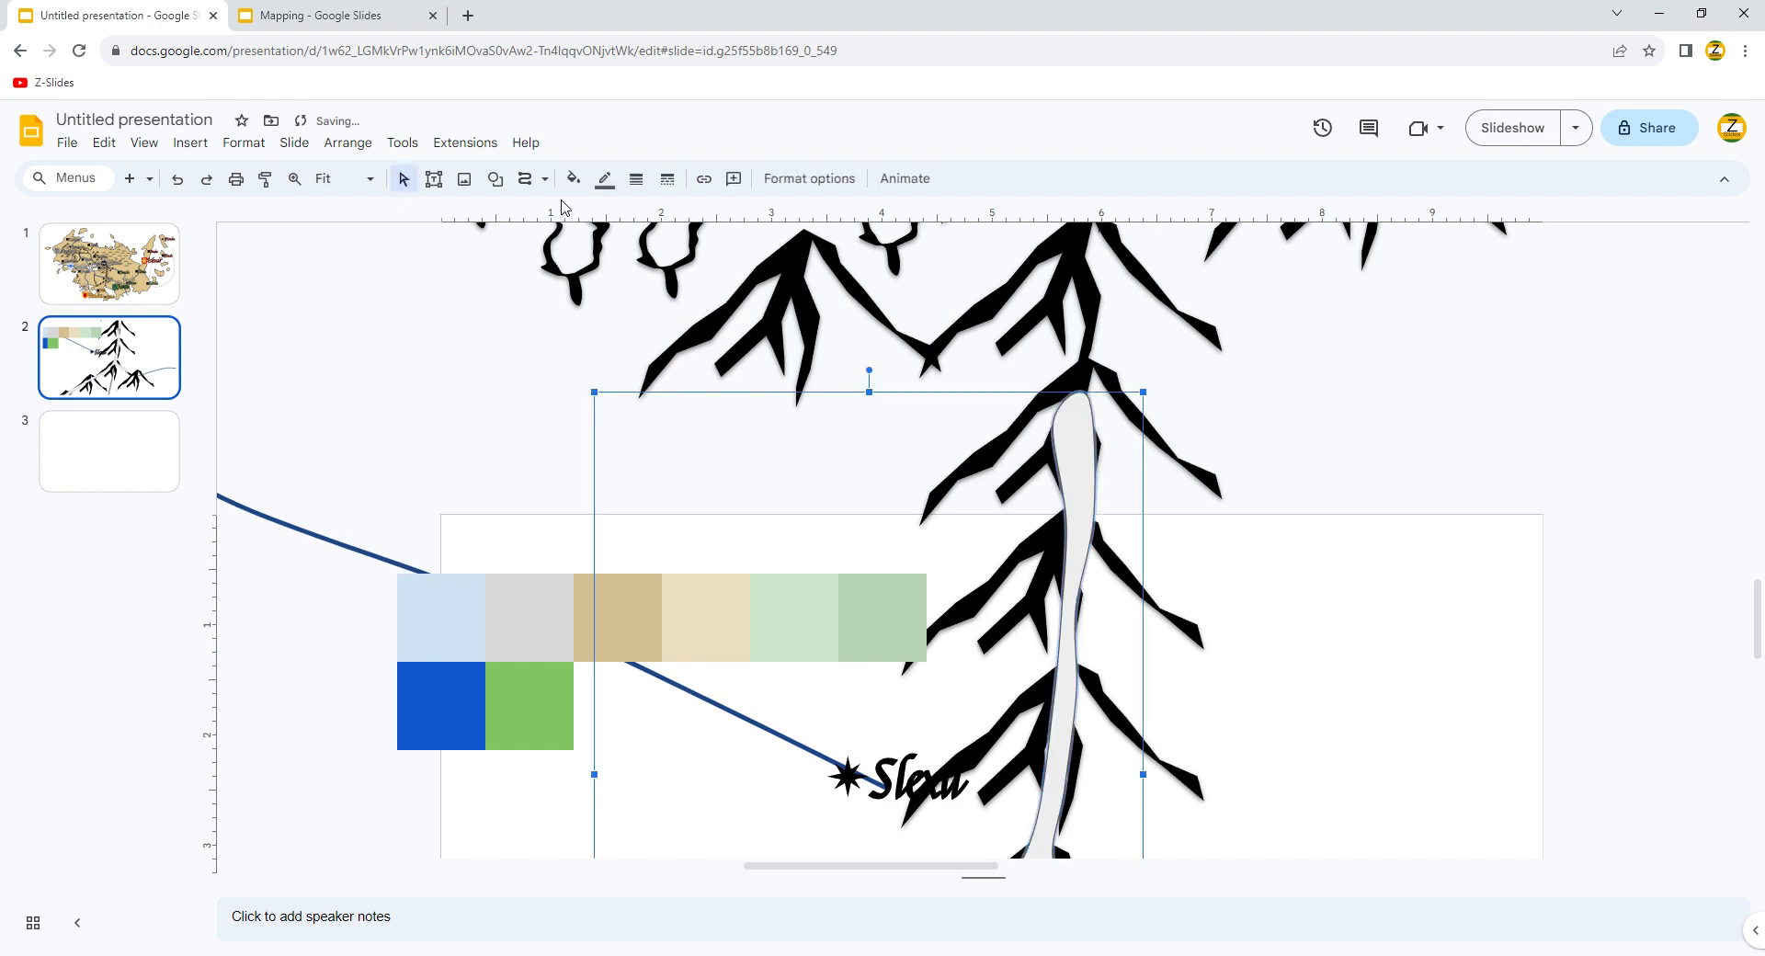
- Fill the ridge shape with the light blue sampled from the palette swatch
click(572, 177)
click(748, 338)
click(434, 614)
click(577, 332)
- Draw a closed curve about 6 inches wide loosely around the light-blue ridge shape and place it behind that shape
click(527, 183)
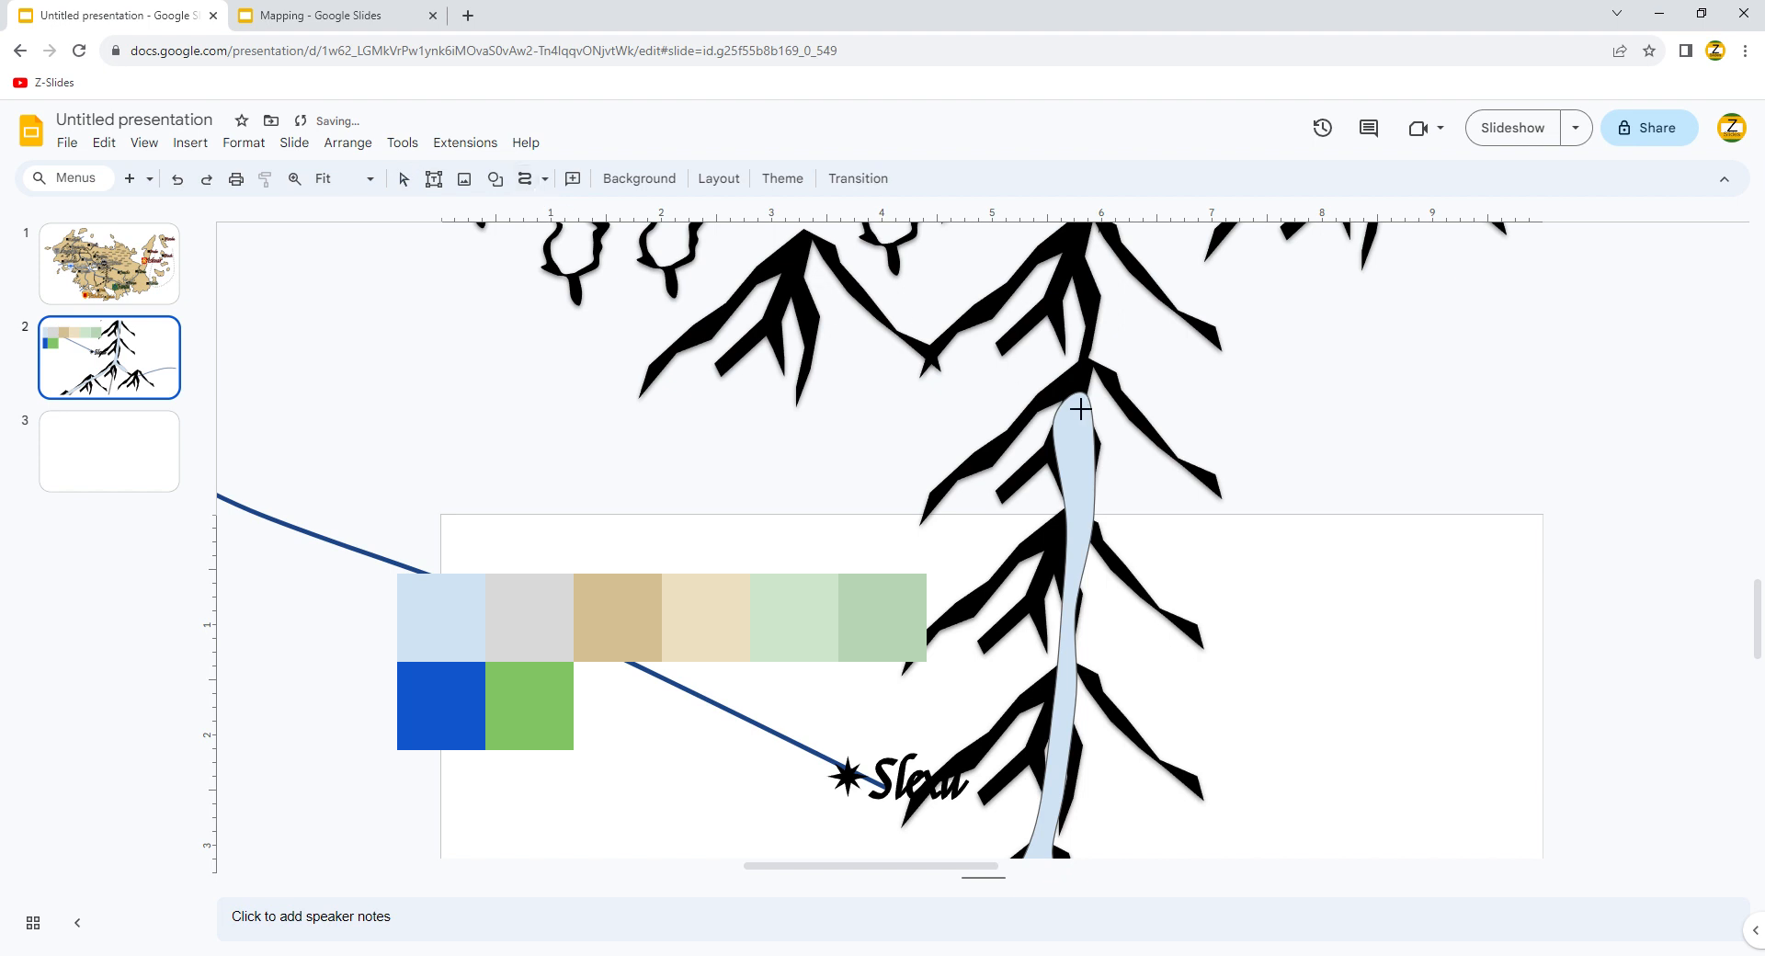
click(1045, 414)
scroll(1053, 699, down, 4)
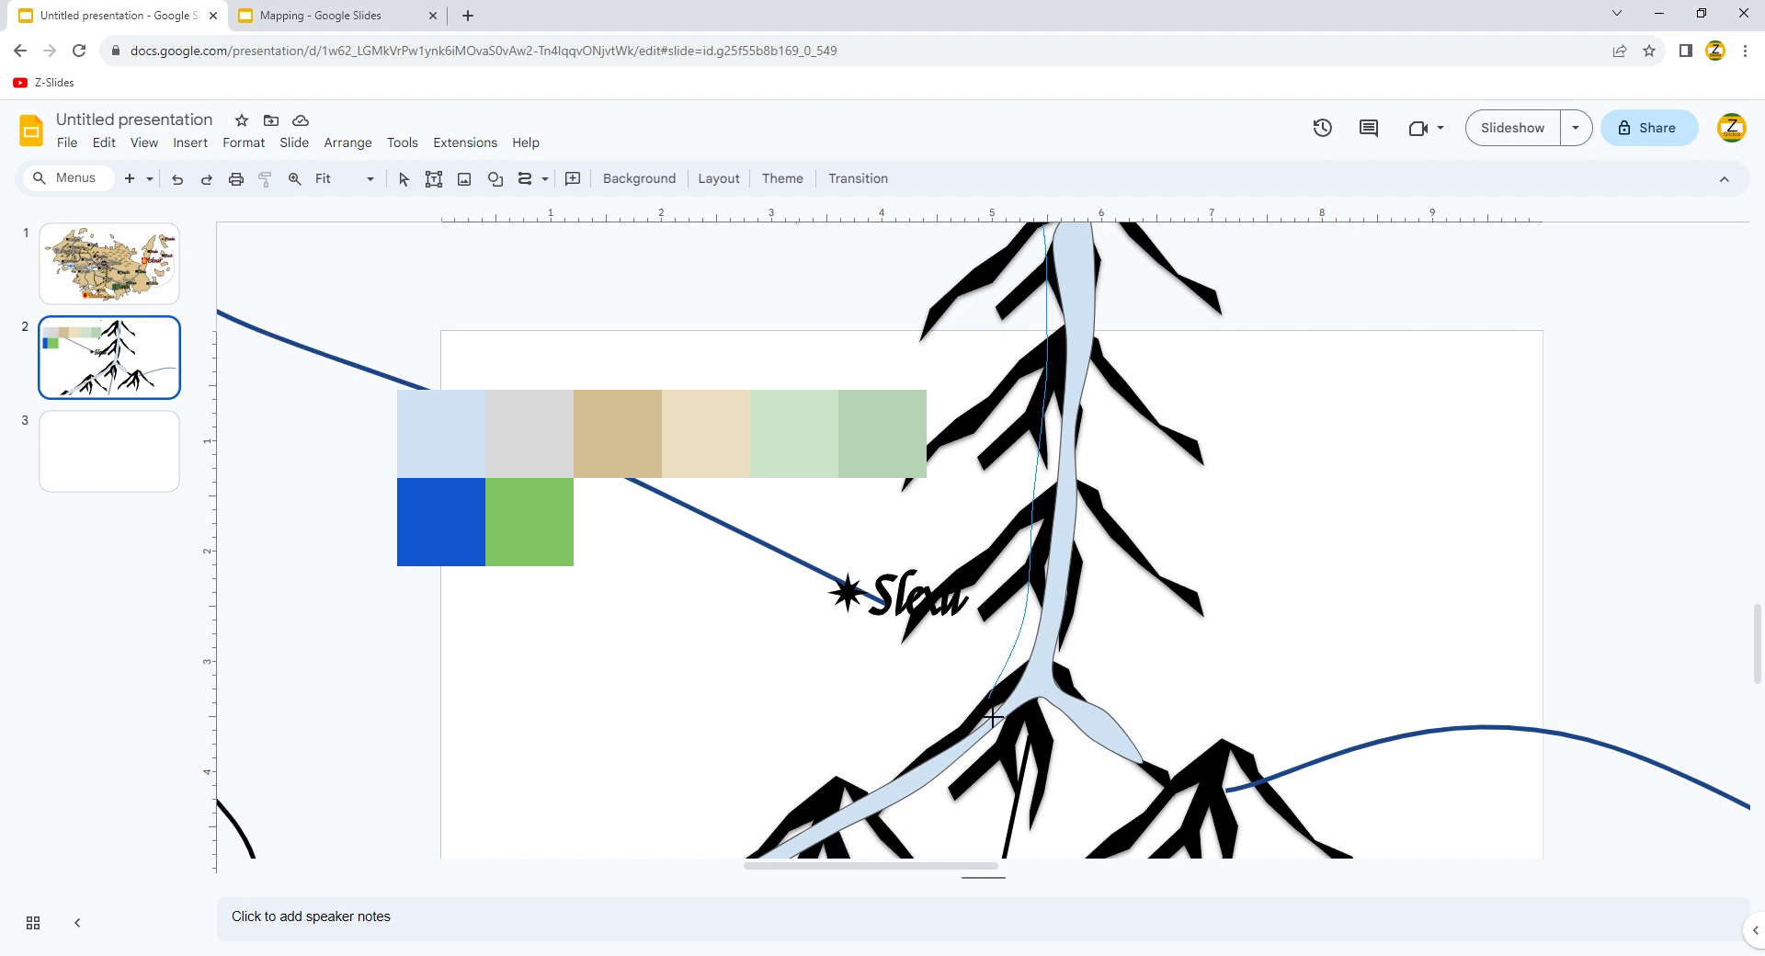
scroll(818, 763, down, 3)
scroll(814, 754, down, 2)
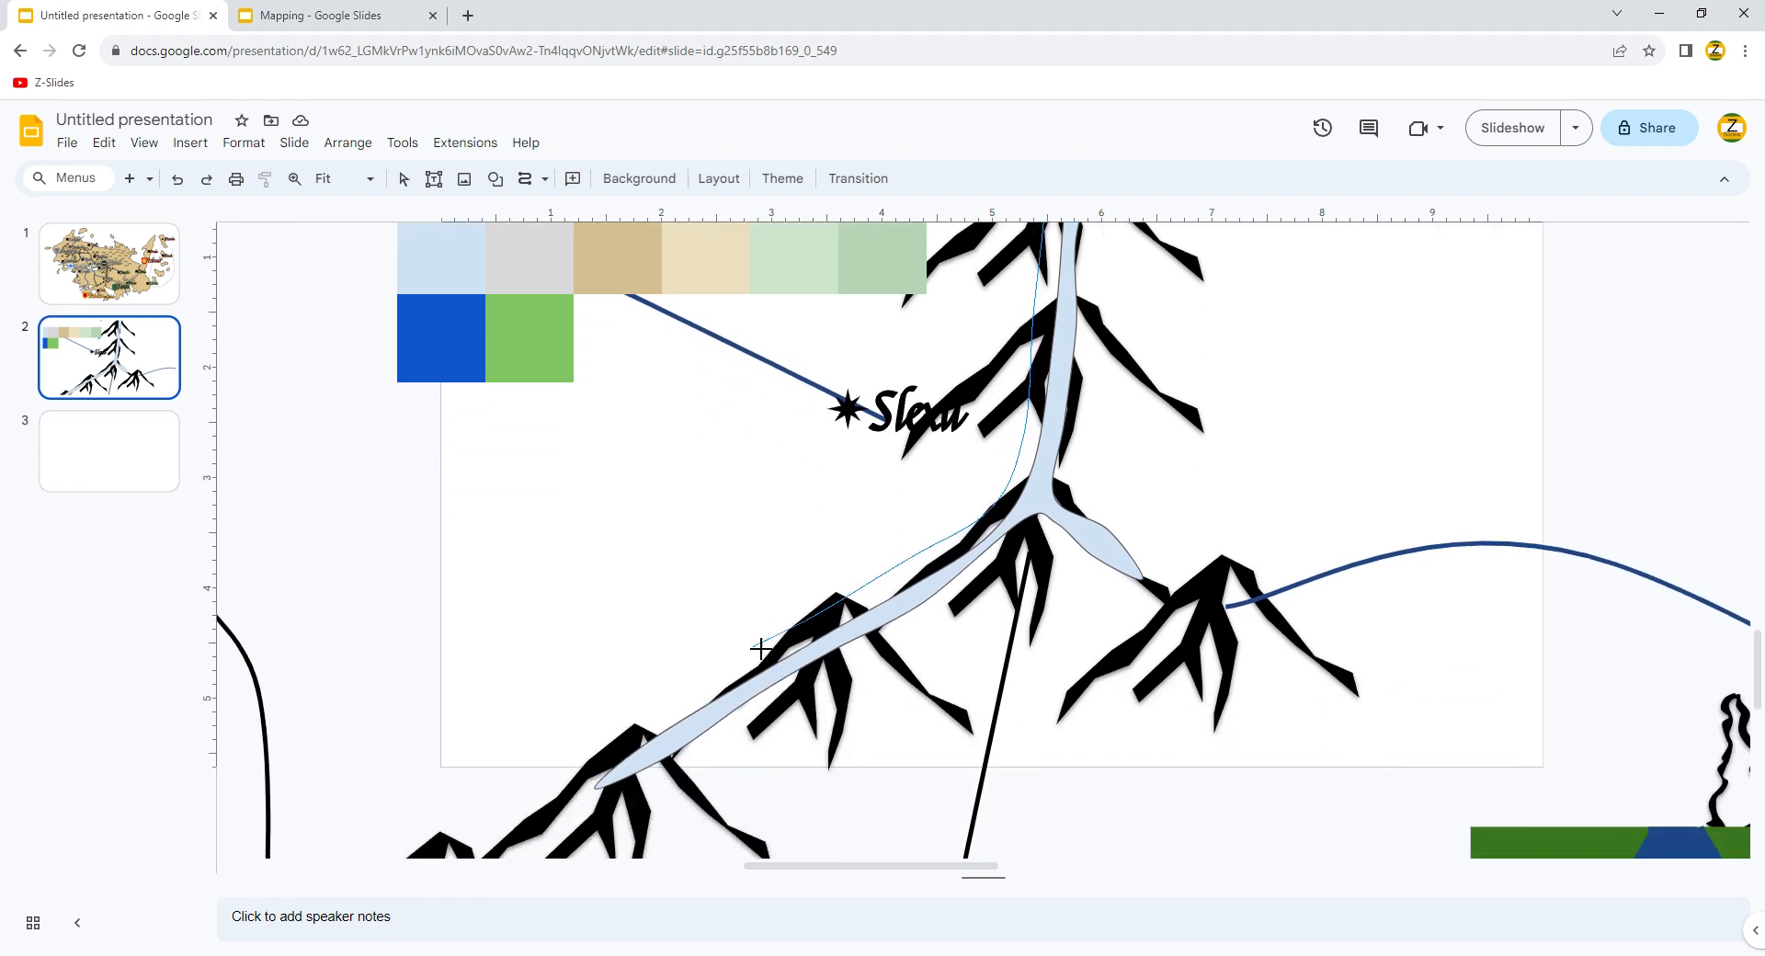
click(728, 669)
click(616, 740)
click(1025, 549)
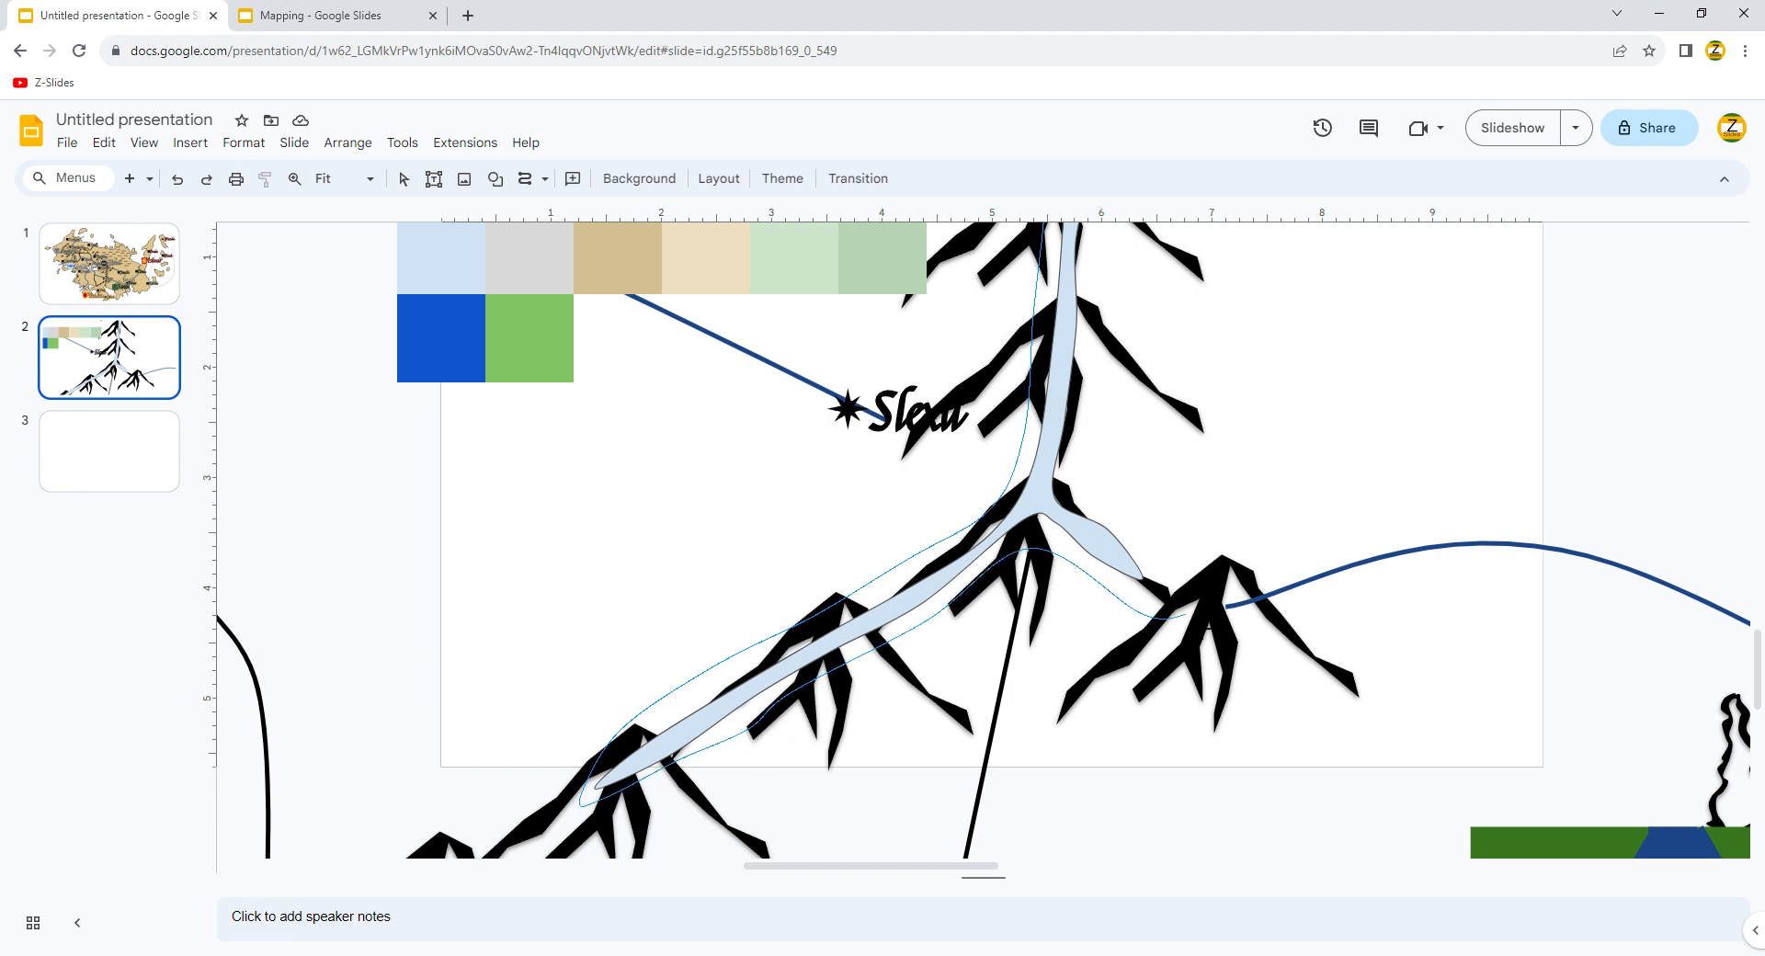
click(1232, 606)
click(1092, 501)
scroll(1107, 358, up, 2)
scroll(1128, 374, up, 2)
click(1118, 377)
click(1048, 414)
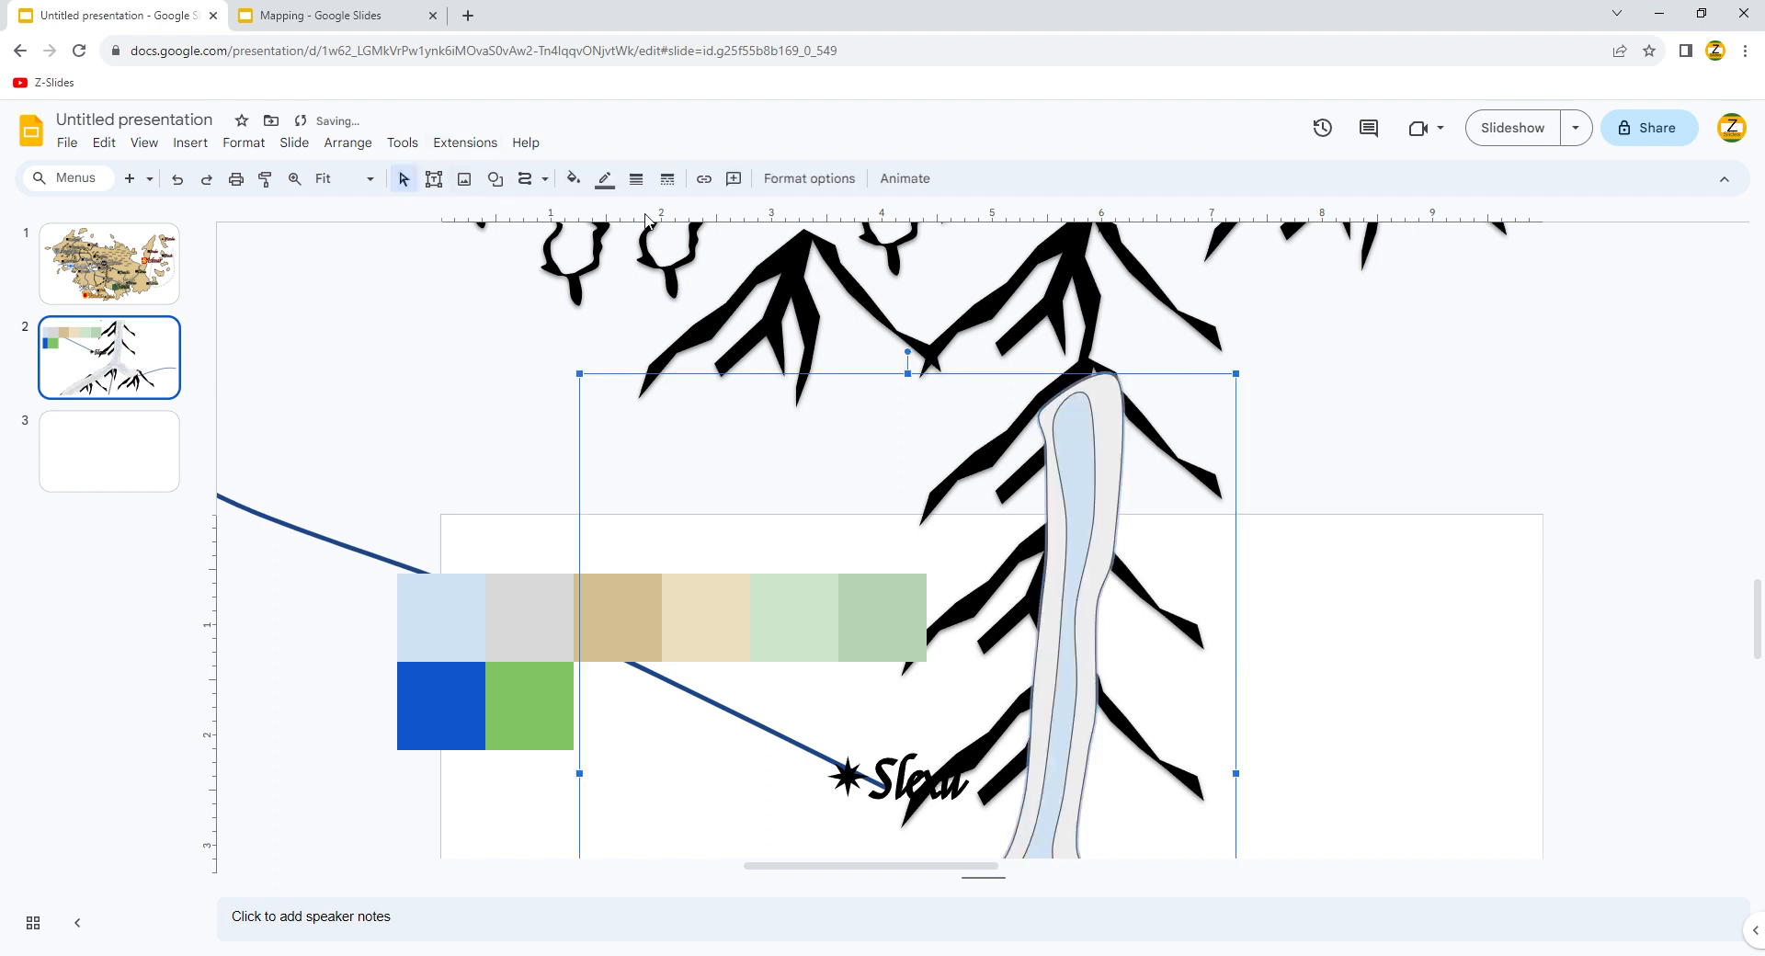
- Fill the second ridge band with the palette's gray and move its upper-left curve point slightly outward
click(573, 179)
click(742, 333)
click(520, 608)
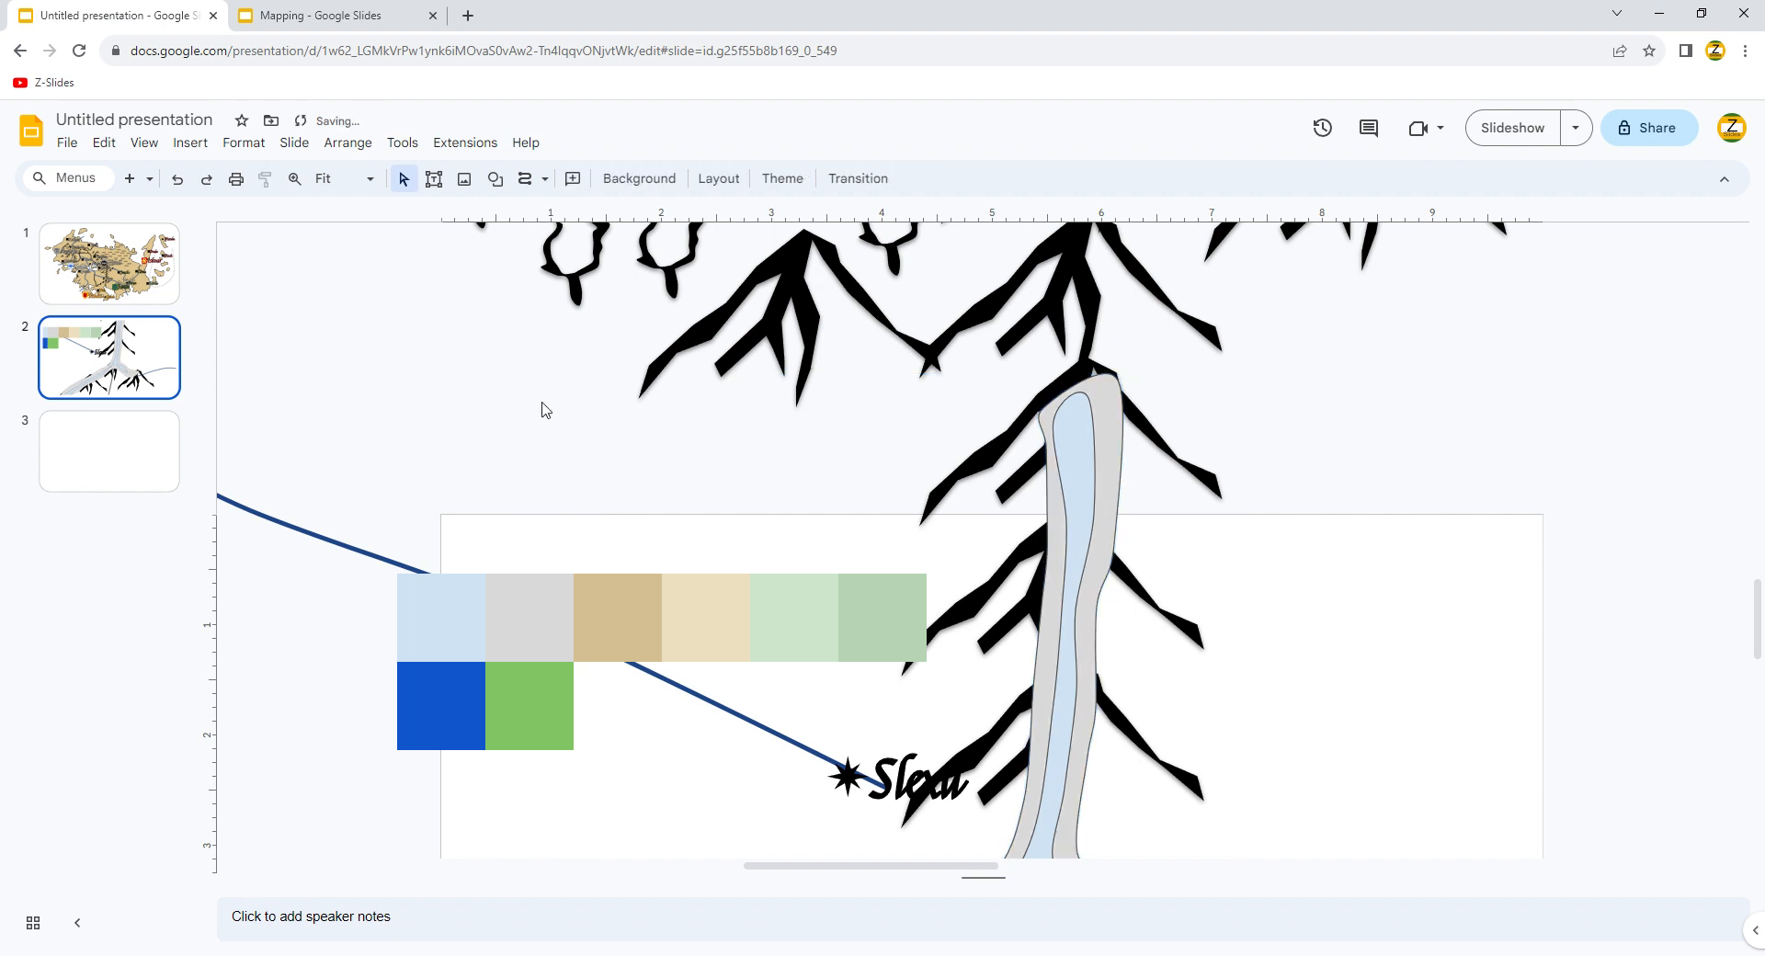
double_click(1046, 417)
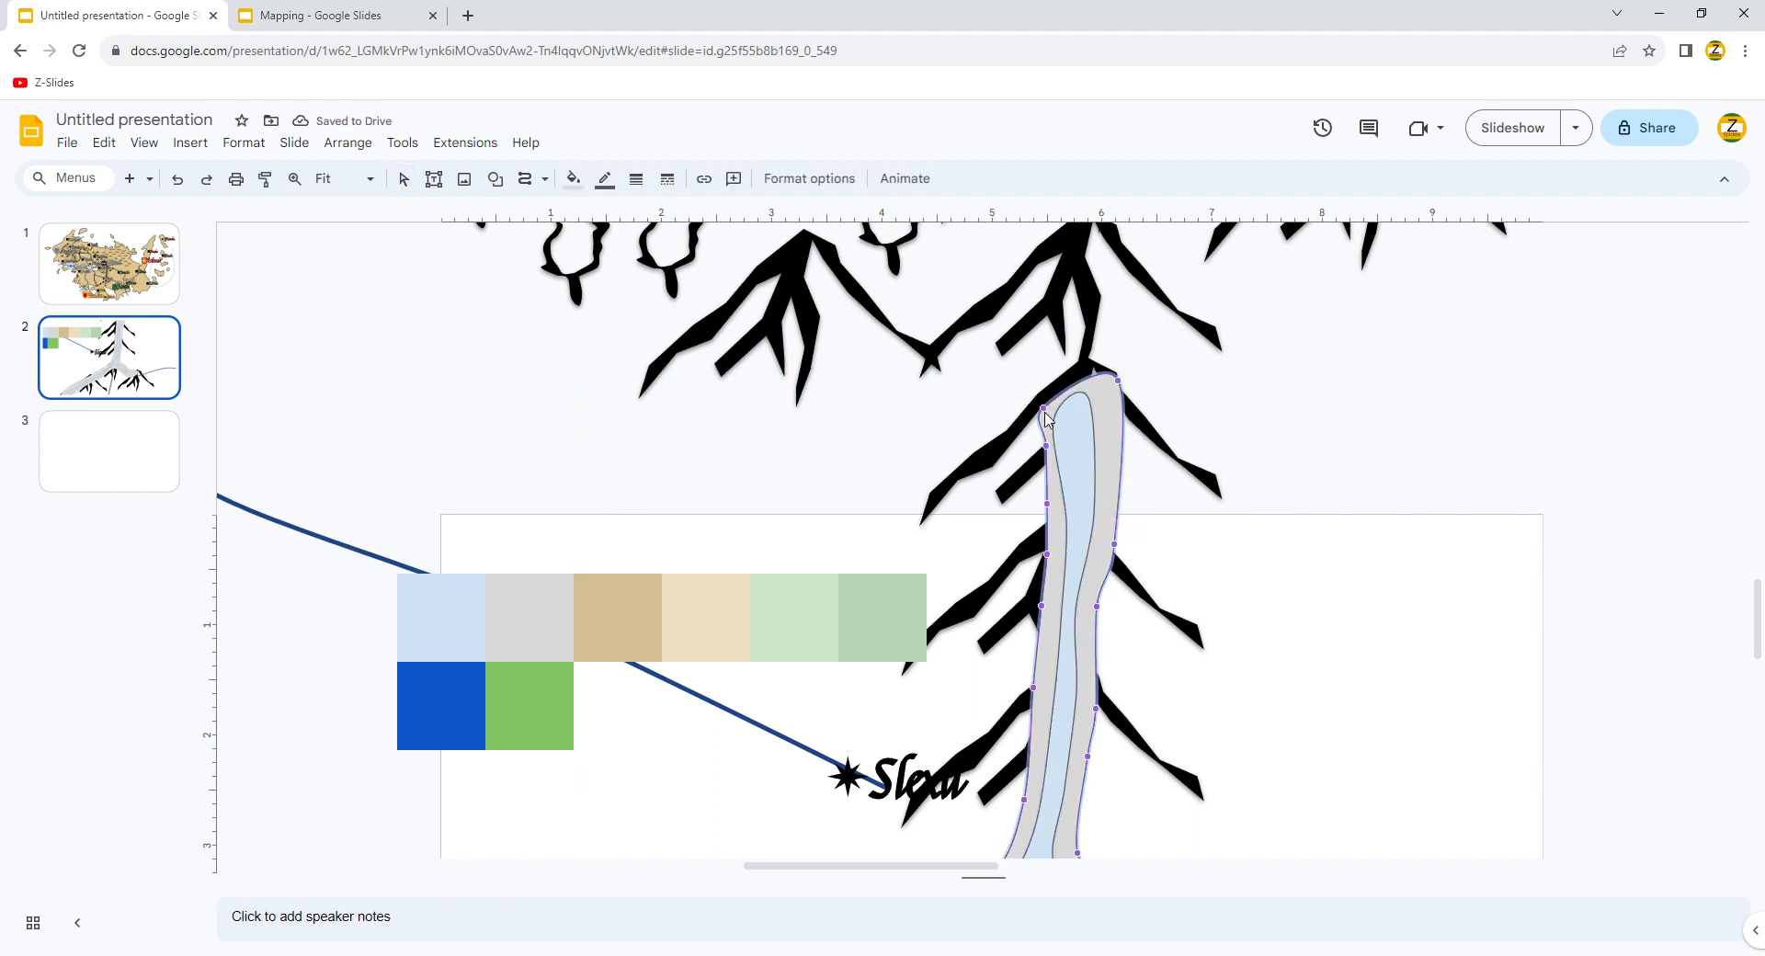
drag(1043, 408, 1039, 398)
click(782, 360)
click(517, 406)
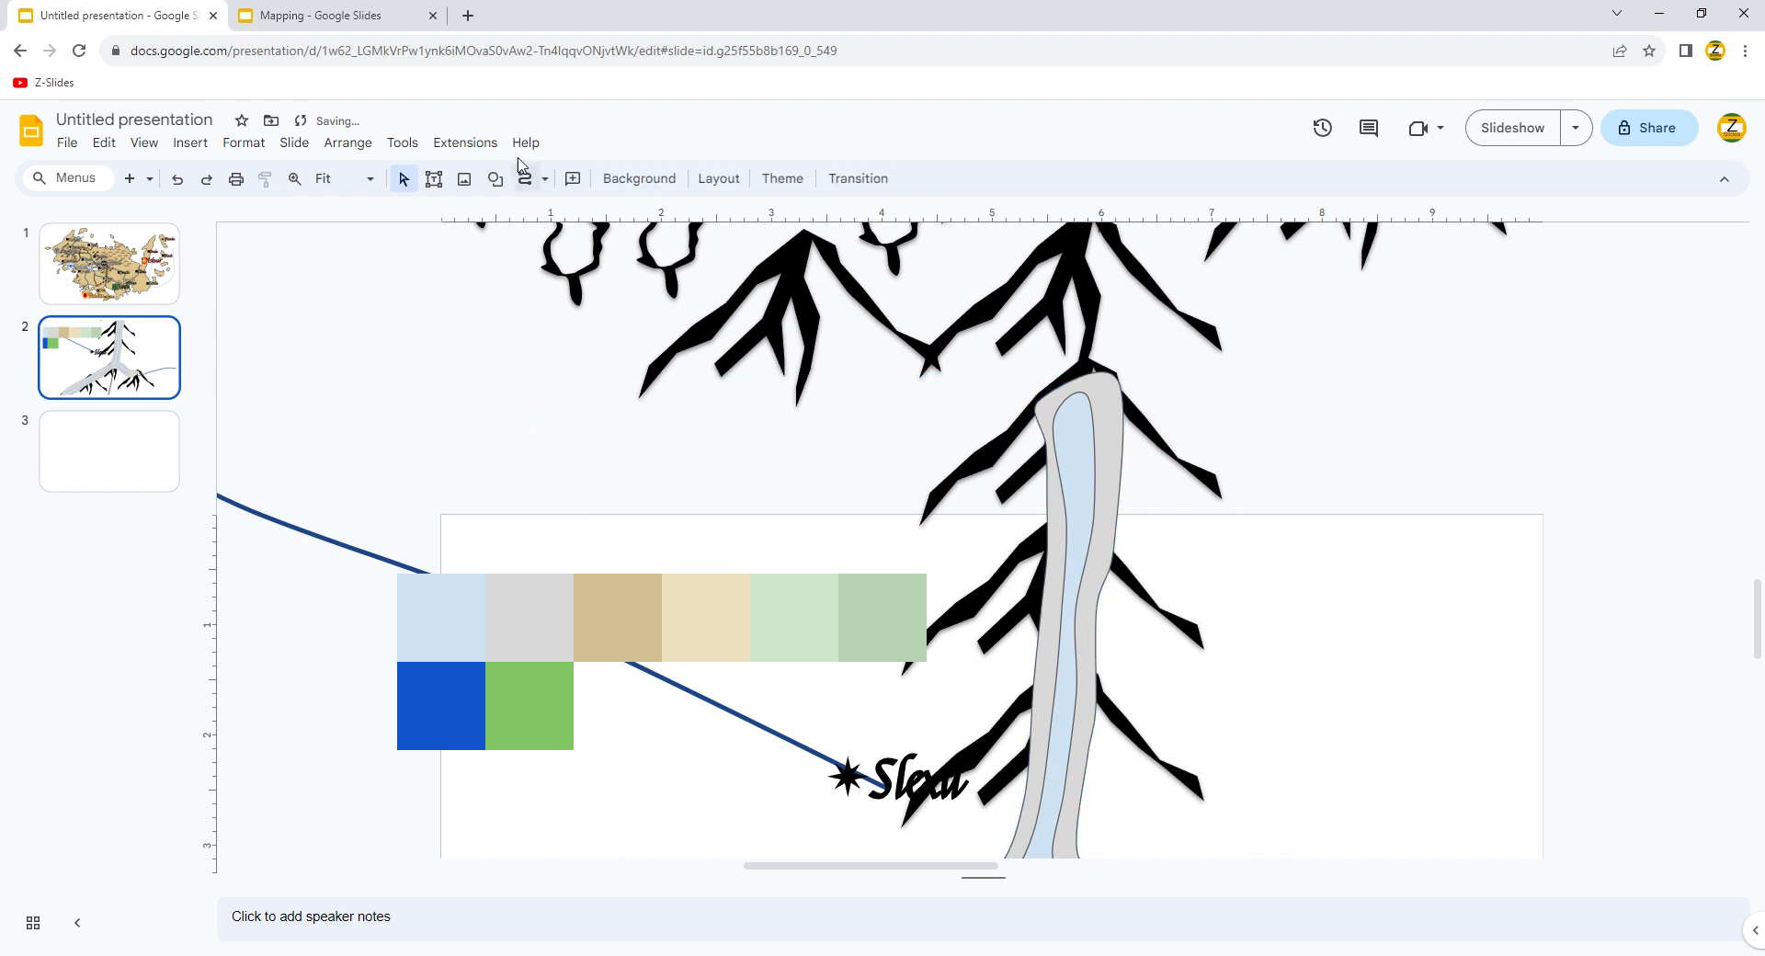
- Draw a third closed curve about 6.5 inches wide around the gray band and send it backward two levels
click(528, 178)
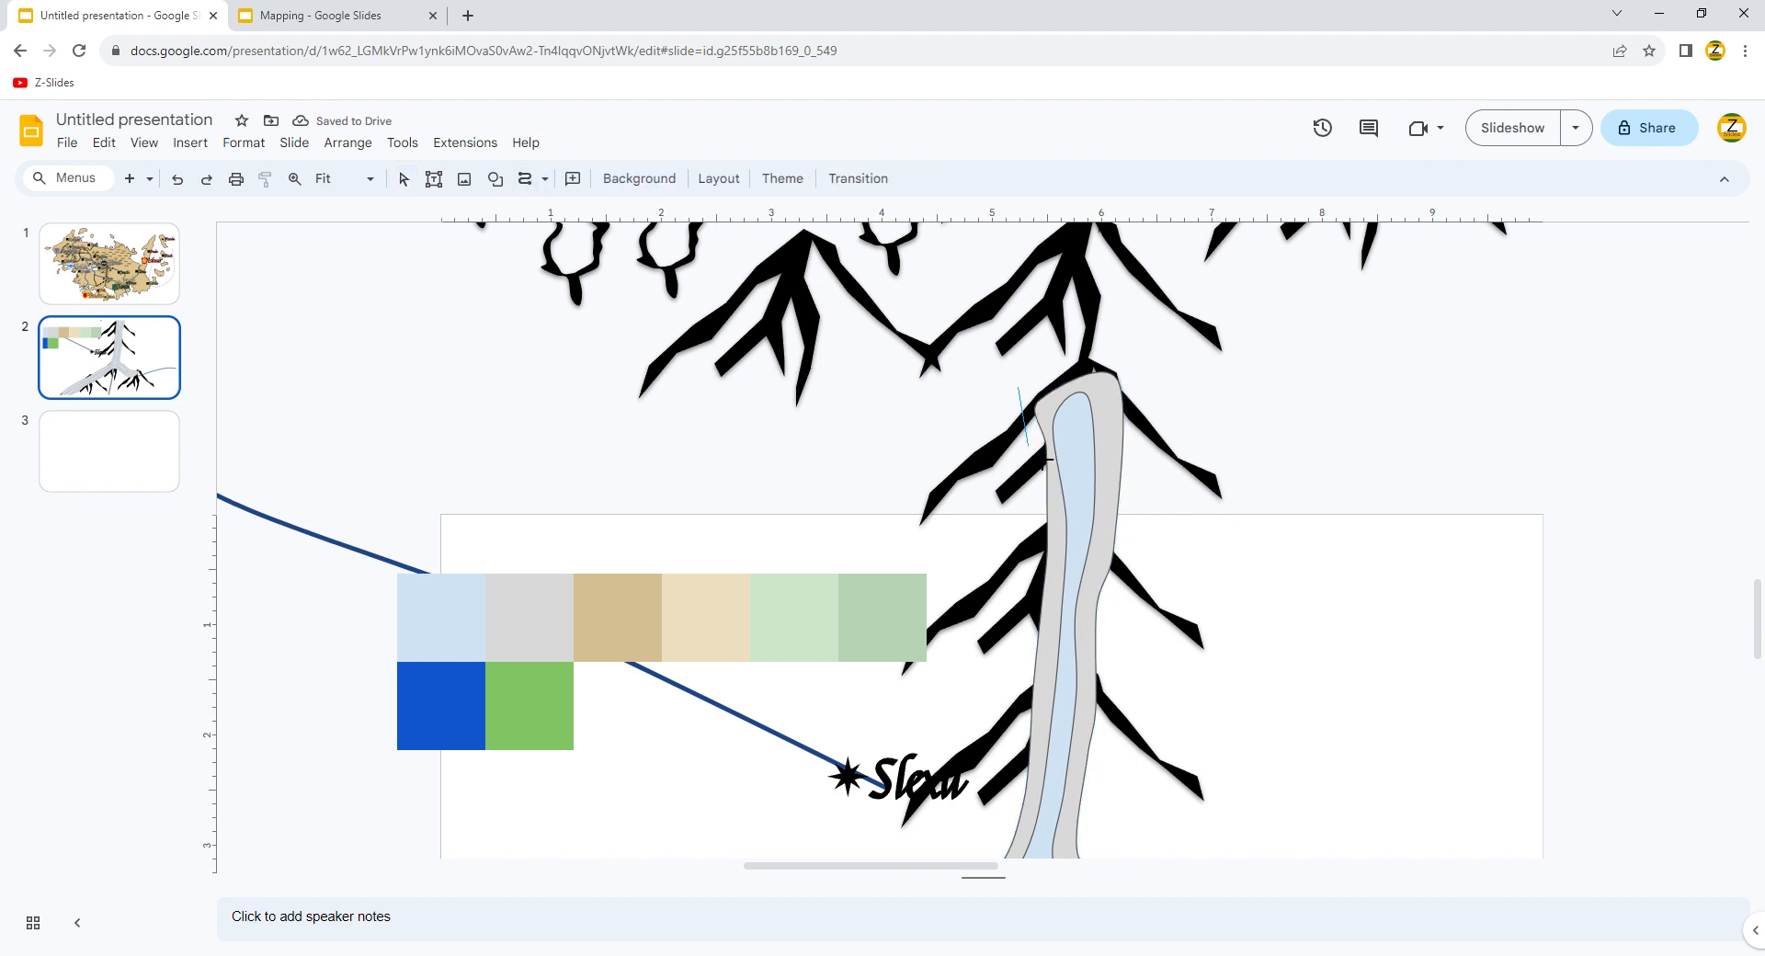
drag(1044, 554, 1022, 658)
mouse_move(998, 746)
mouse_down()
mouse_move(1009, 799)
mouse_move(946, 591)
mouse_move(680, 769)
mouse_move(603, 787)
mouse_move(605, 813)
mouse_move(579, 768)
mouse_move(598, 726)
mouse_move(979, 577)
mouse_move(1048, 584)
mouse_move(1080, 522)
mouse_move(1160, 557)
mouse_move(1259, 492)
mouse_move(1138, 443)
mouse_move(1118, 377)
mouse_move(1142, 319)
mouse_move(1142, 417)
mouse_move(1122, 409)
mouse_move(1146, 325)
mouse_move(1154, 361)
mouse_move(1030, 302)
mouse_up()
scroll(1142, 318, up, 2)
scroll(1154, 346, up, 3)
key(ctrl+Down)
key(ctrl+Down)
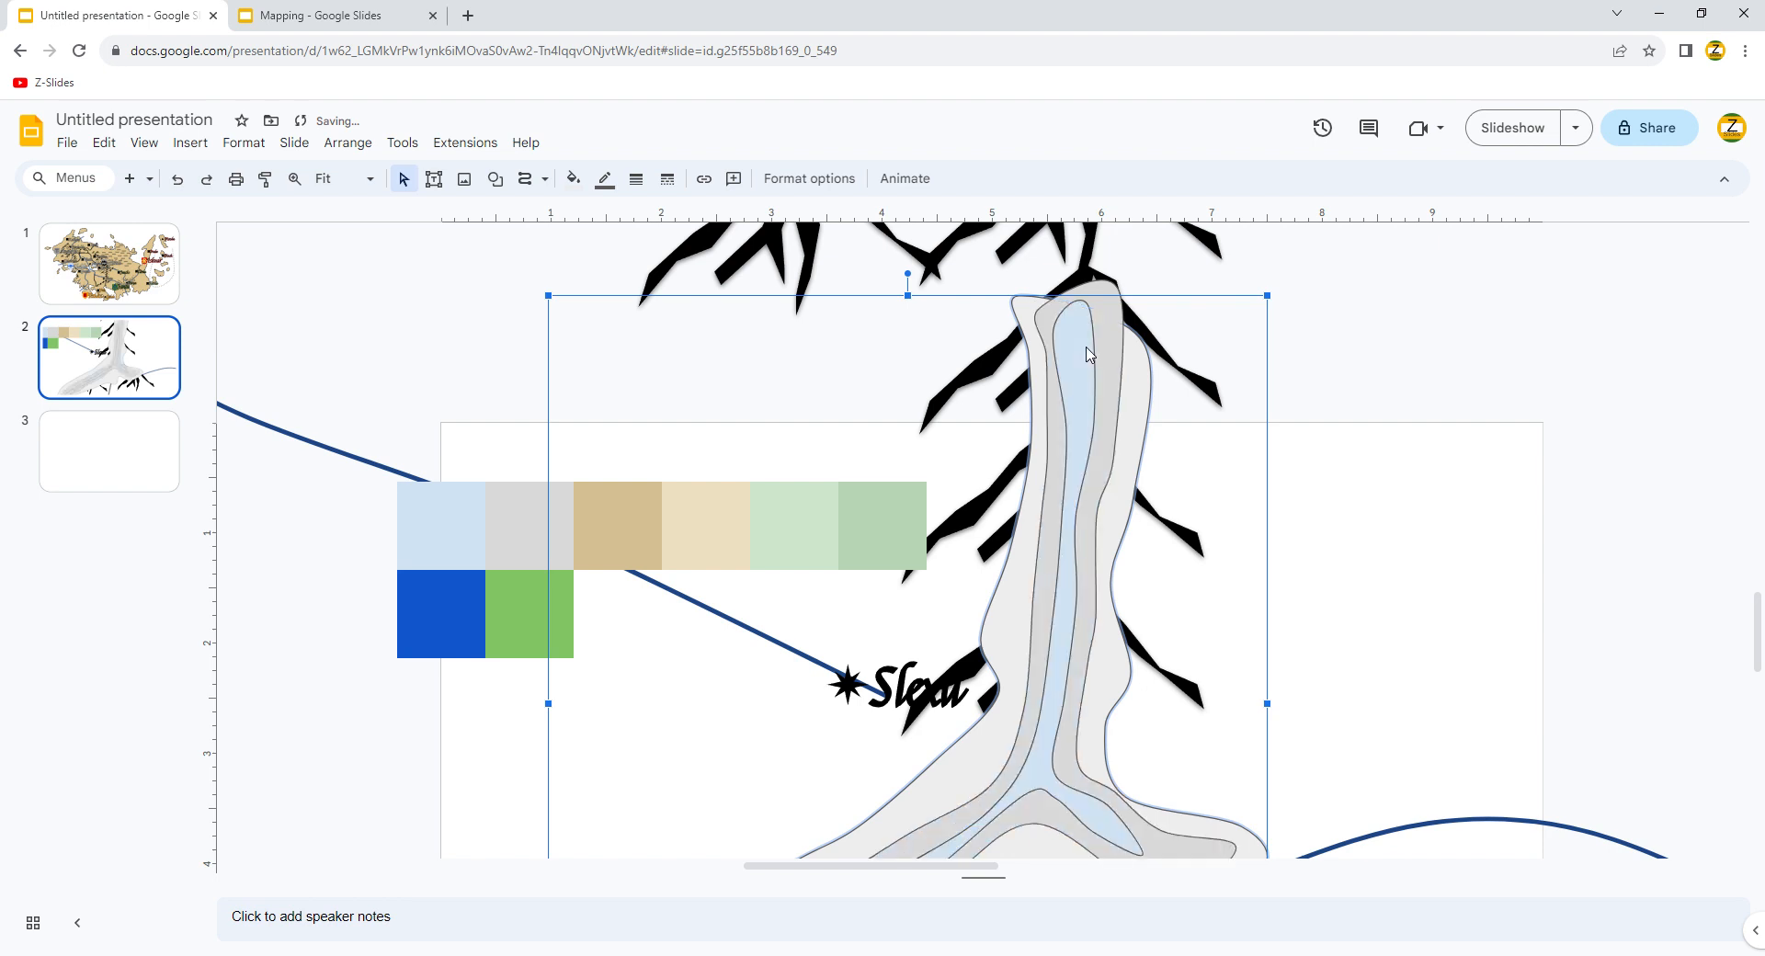
- Fill the third elevation band with the tan sampled from the palette swatch
click(572, 178)
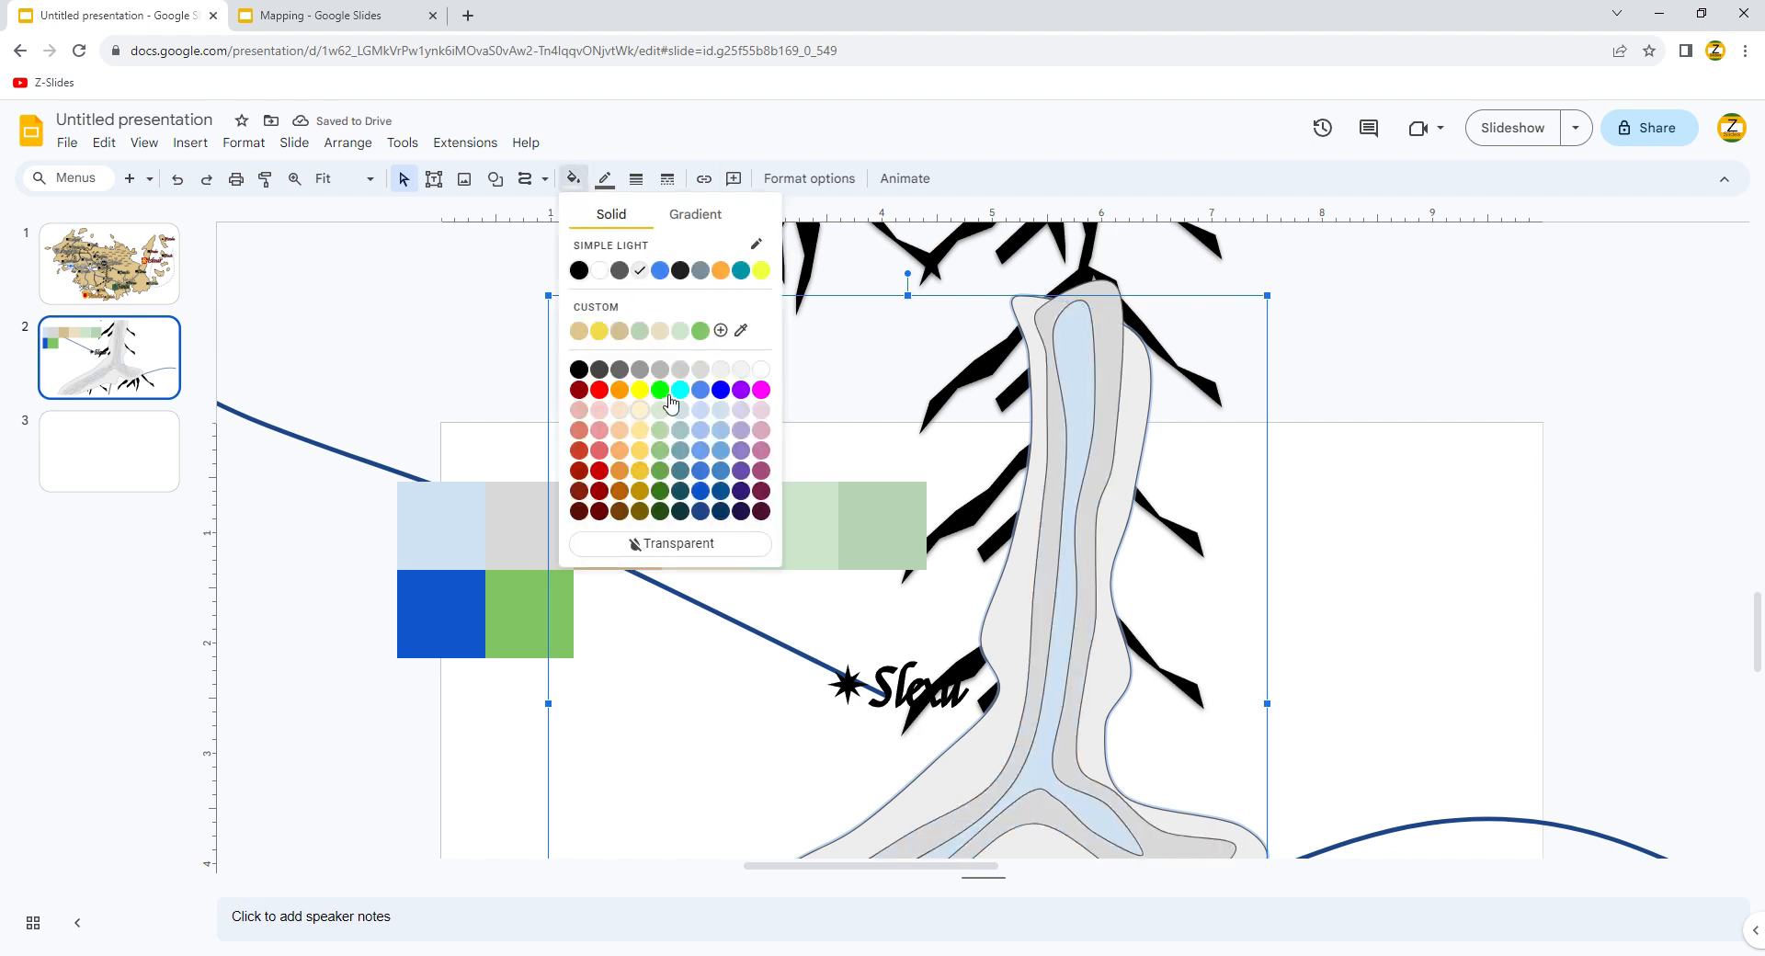
click(742, 332)
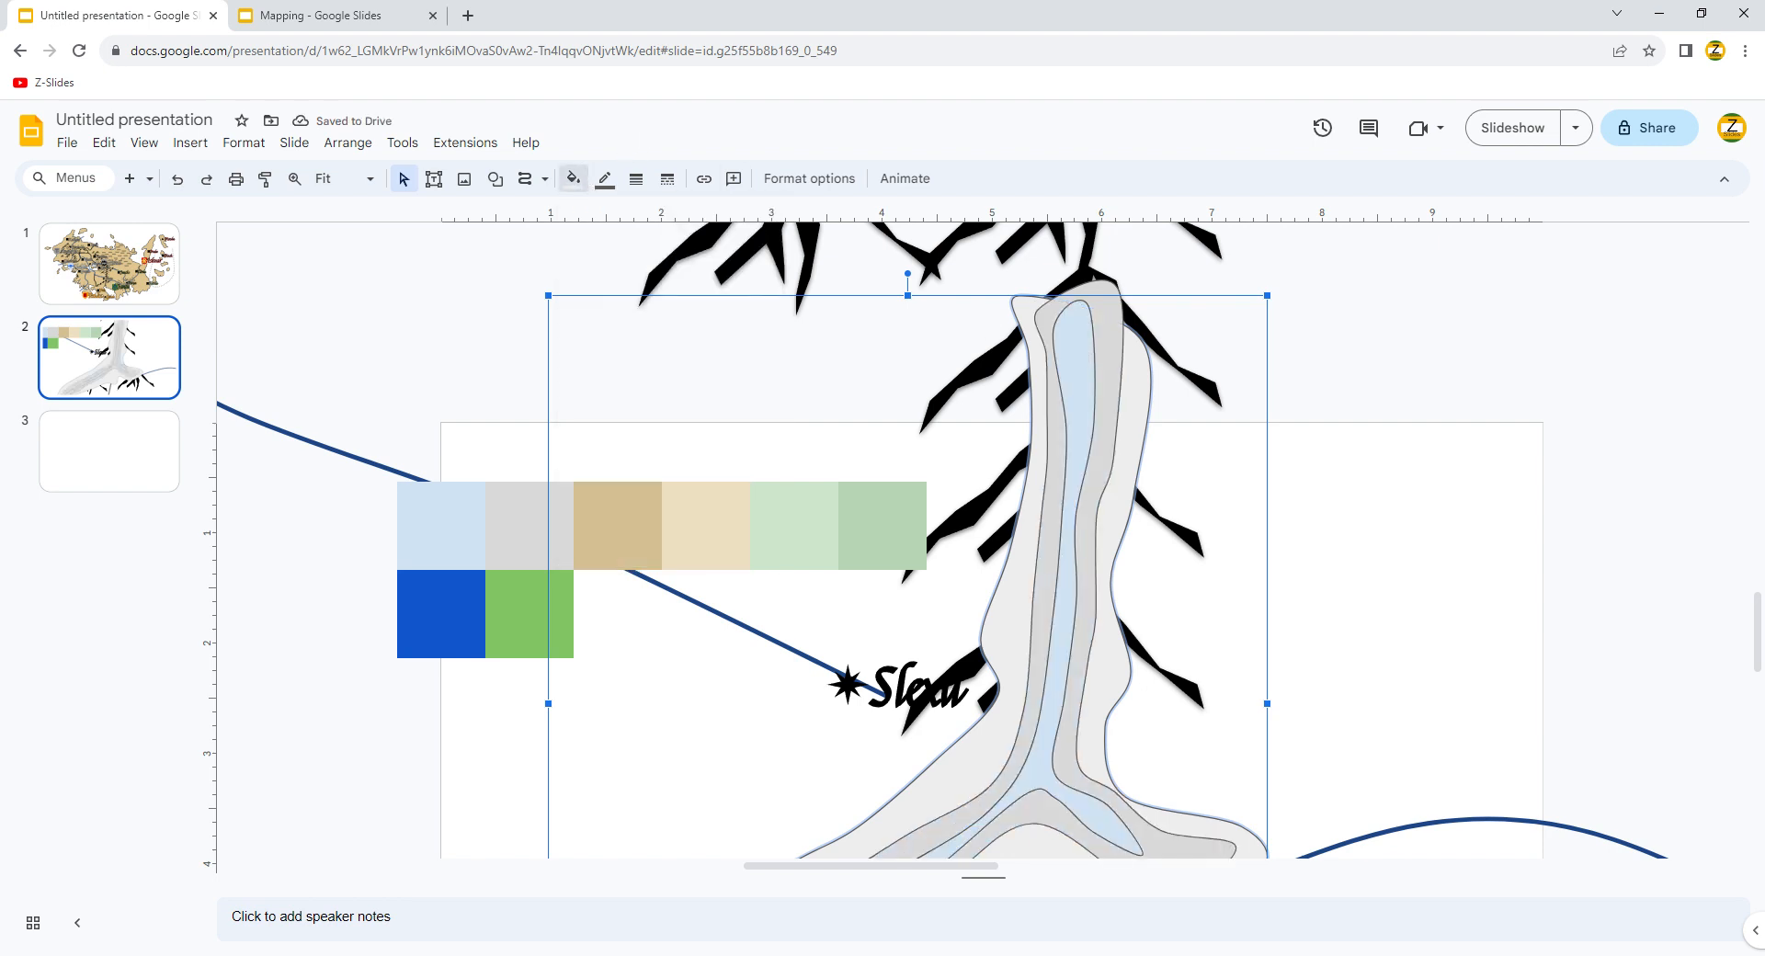
click(611, 544)
- Draw a fourth closed curve about 7.3 inches wide around the tan band, following the whole mountain range
drag(1002, 299, 1027, 368)
drag(1039, 549, 990, 606)
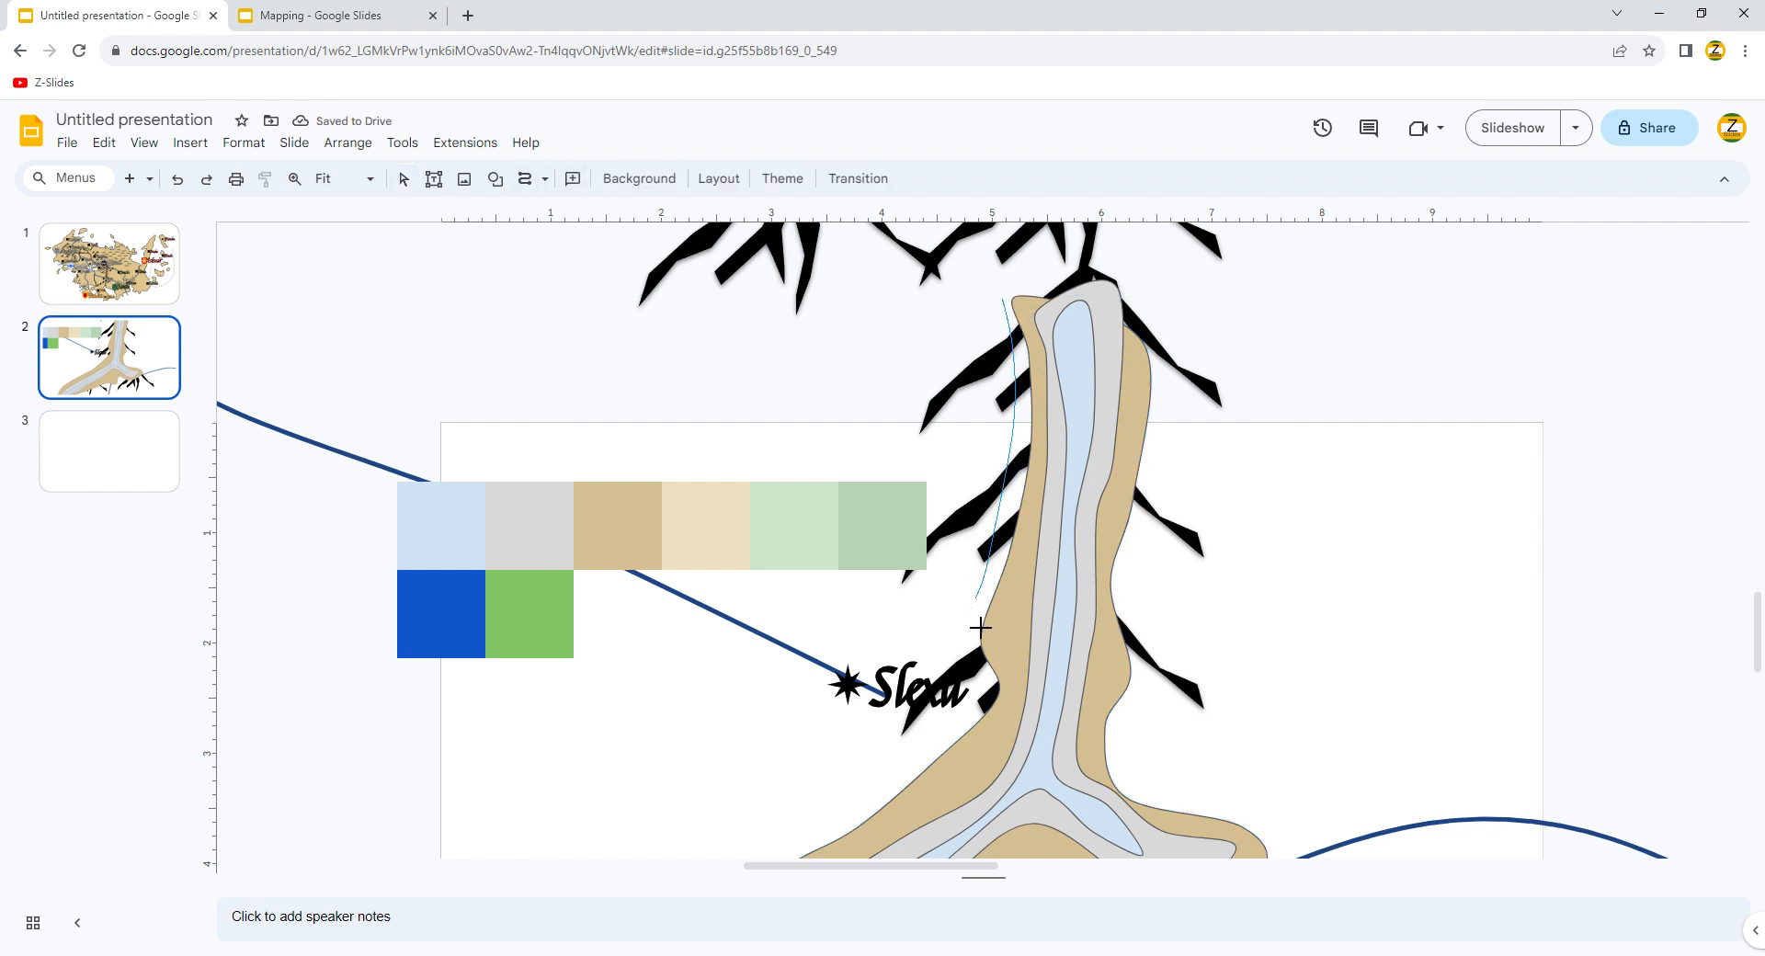
mouse_move(942, 716)
mouse_down()
mouse_move(855, 748)
mouse_move(772, 638)
mouse_move(781, 725)
mouse_move(748, 701)
mouse_move(607, 775)
mouse_move(516, 616)
mouse_move(510, 643)
mouse_move(591, 681)
mouse_move(784, 579)
mouse_move(1066, 522)
mouse_move(1059, 546)
mouse_move(1079, 555)
mouse_move(1116, 490)
mouse_move(1250, 534)
mouse_move(1320, 448)
mouse_move(1308, 354)
mouse_move(1186, 322)
mouse_move(1239, 278)
mouse_move(1189, 366)
mouse_move(1180, 468)
mouse_move(1174, 300)
mouse_move(1012, 307)
mouse_up()
scroll(855, 748, down, 2)
scroll(607, 775, down, 3)
scroll(1205, 362, up, 3)
scroll(1170, 433, up, 3)
key(ctrl+shift+Down)
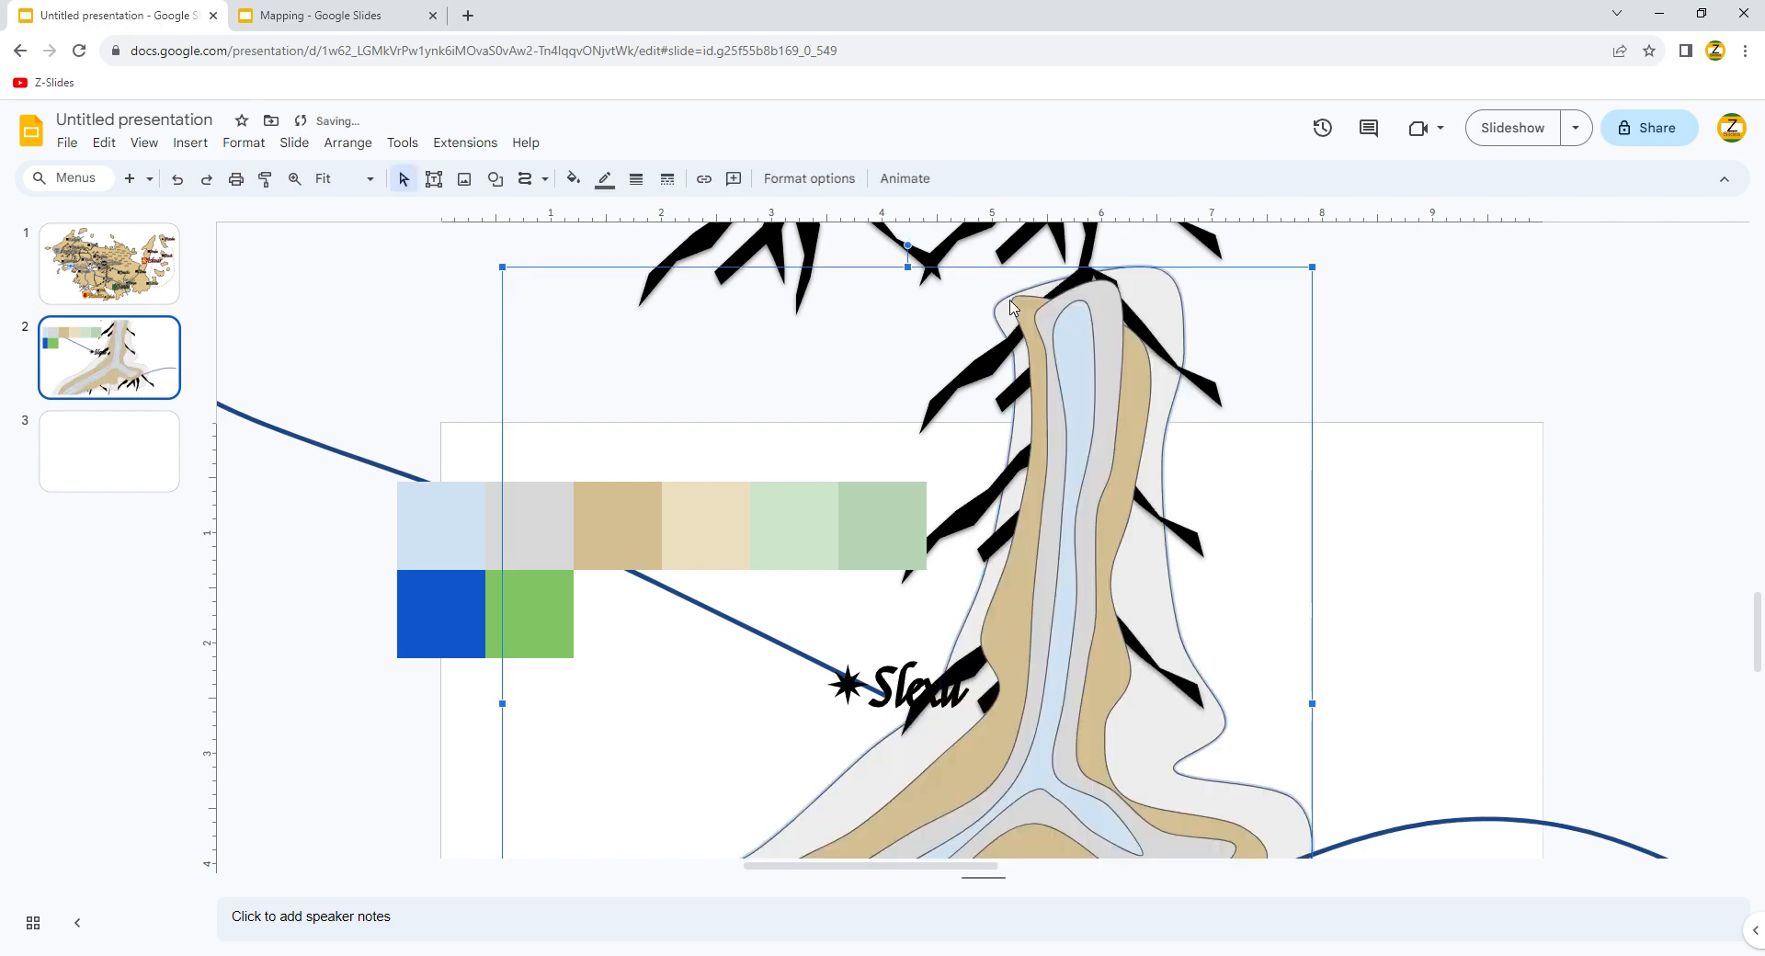
key(ctrl+z)
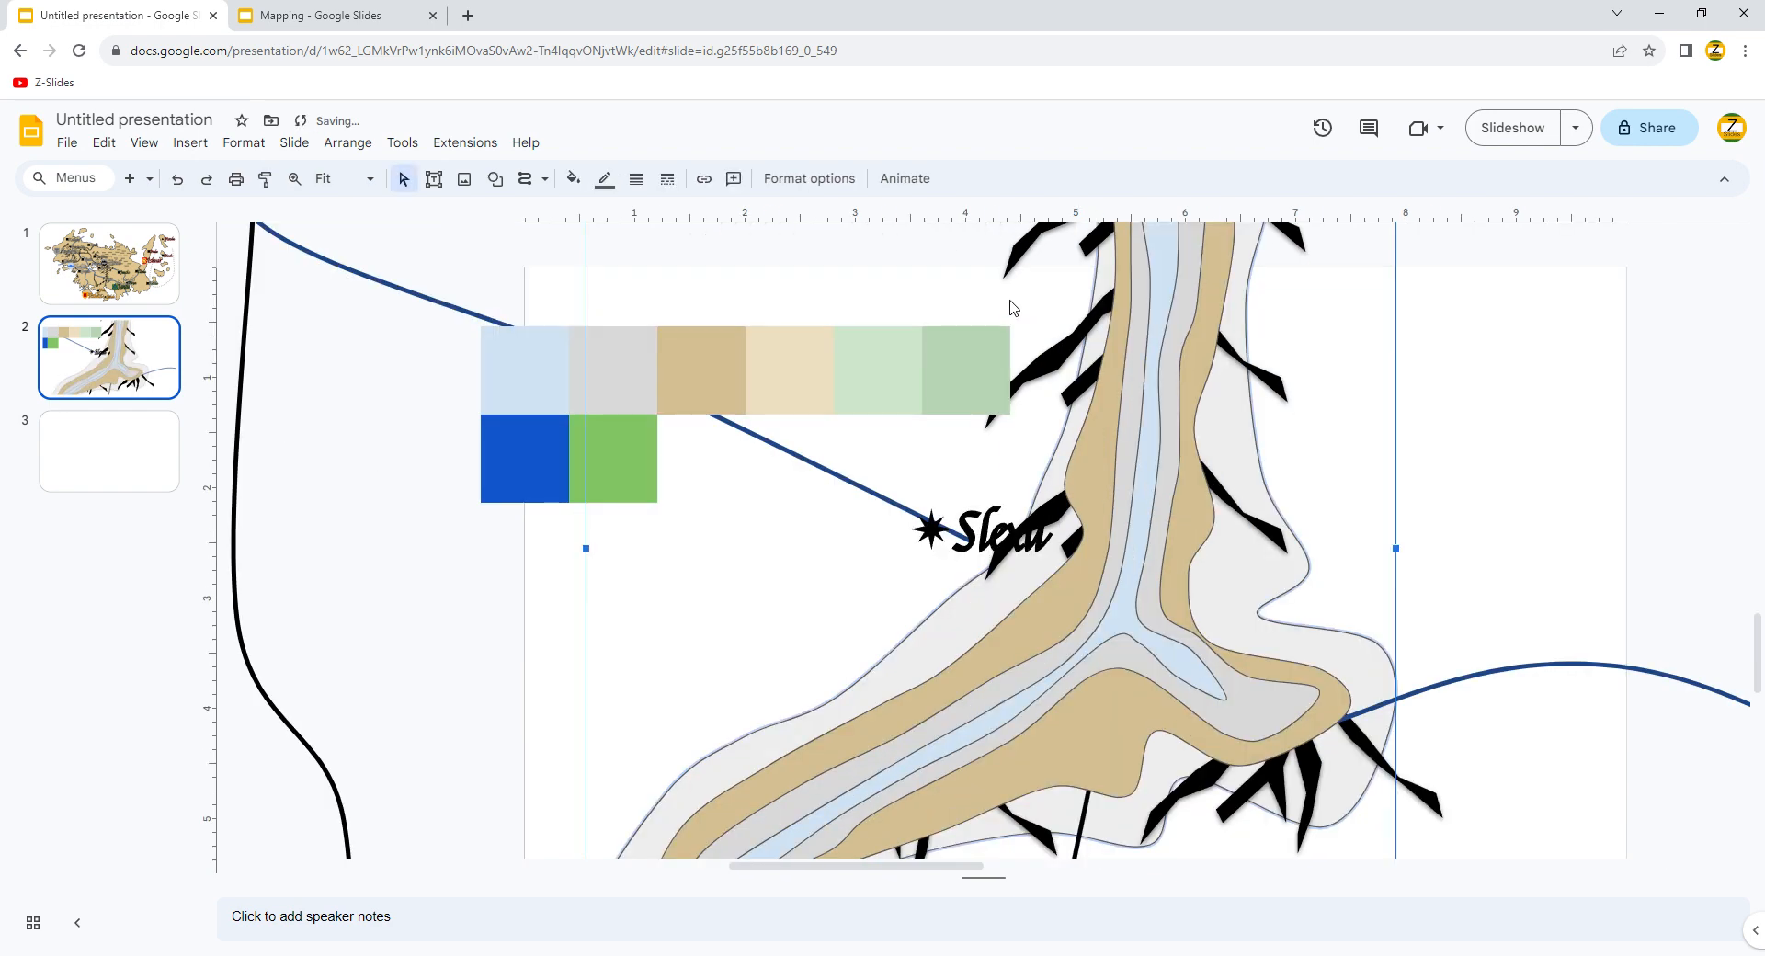
key(ctrl+z)
key(ctrl+shift+Down)
key(ctrl+z)
- Send the fourth band backward three levels, behind the tan, gray and light-blue bands
key(ctrl+Down)
key(ctrl+Down)
key(ctrl+Down)
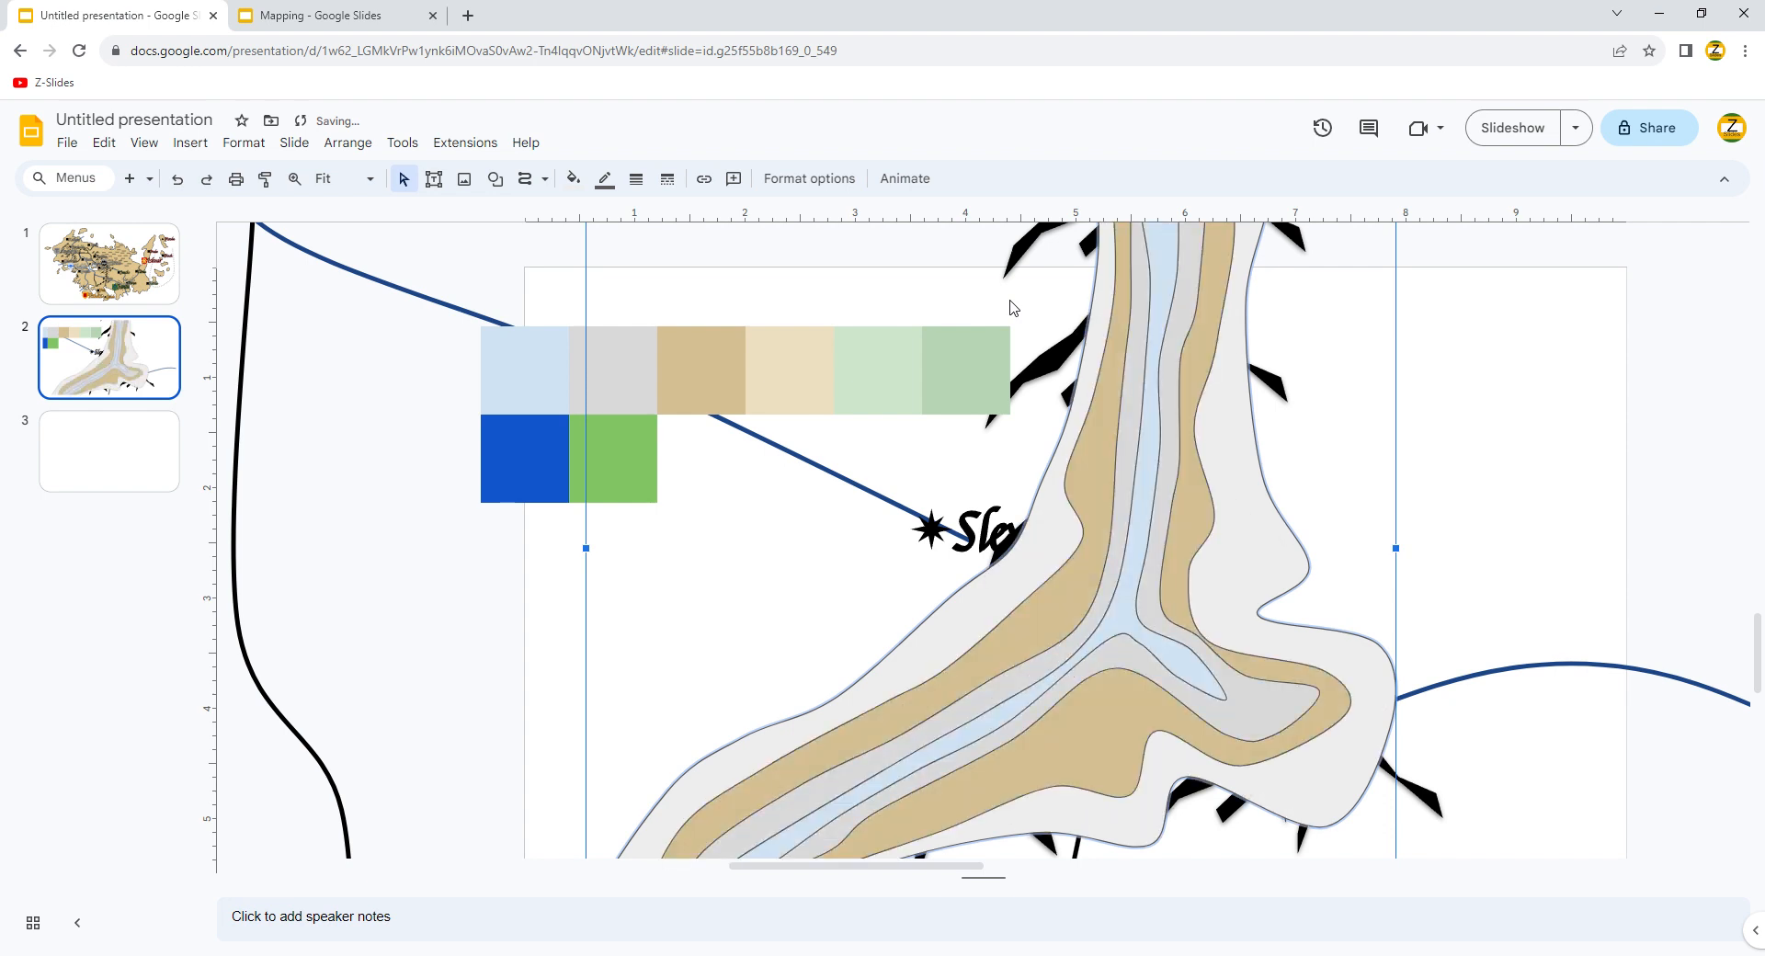
- Smooth the fourth band's eastern outline by moving the curve points at its notch and bulge inward
double_click(1245, 574)
drag(1320, 579, 1255, 557)
drag(1394, 657, 1364, 651)
click(1415, 583)
- Smooth the tan band's outline by moving curve points at the eastern branch and on the southern edge
double_click(1107, 768)
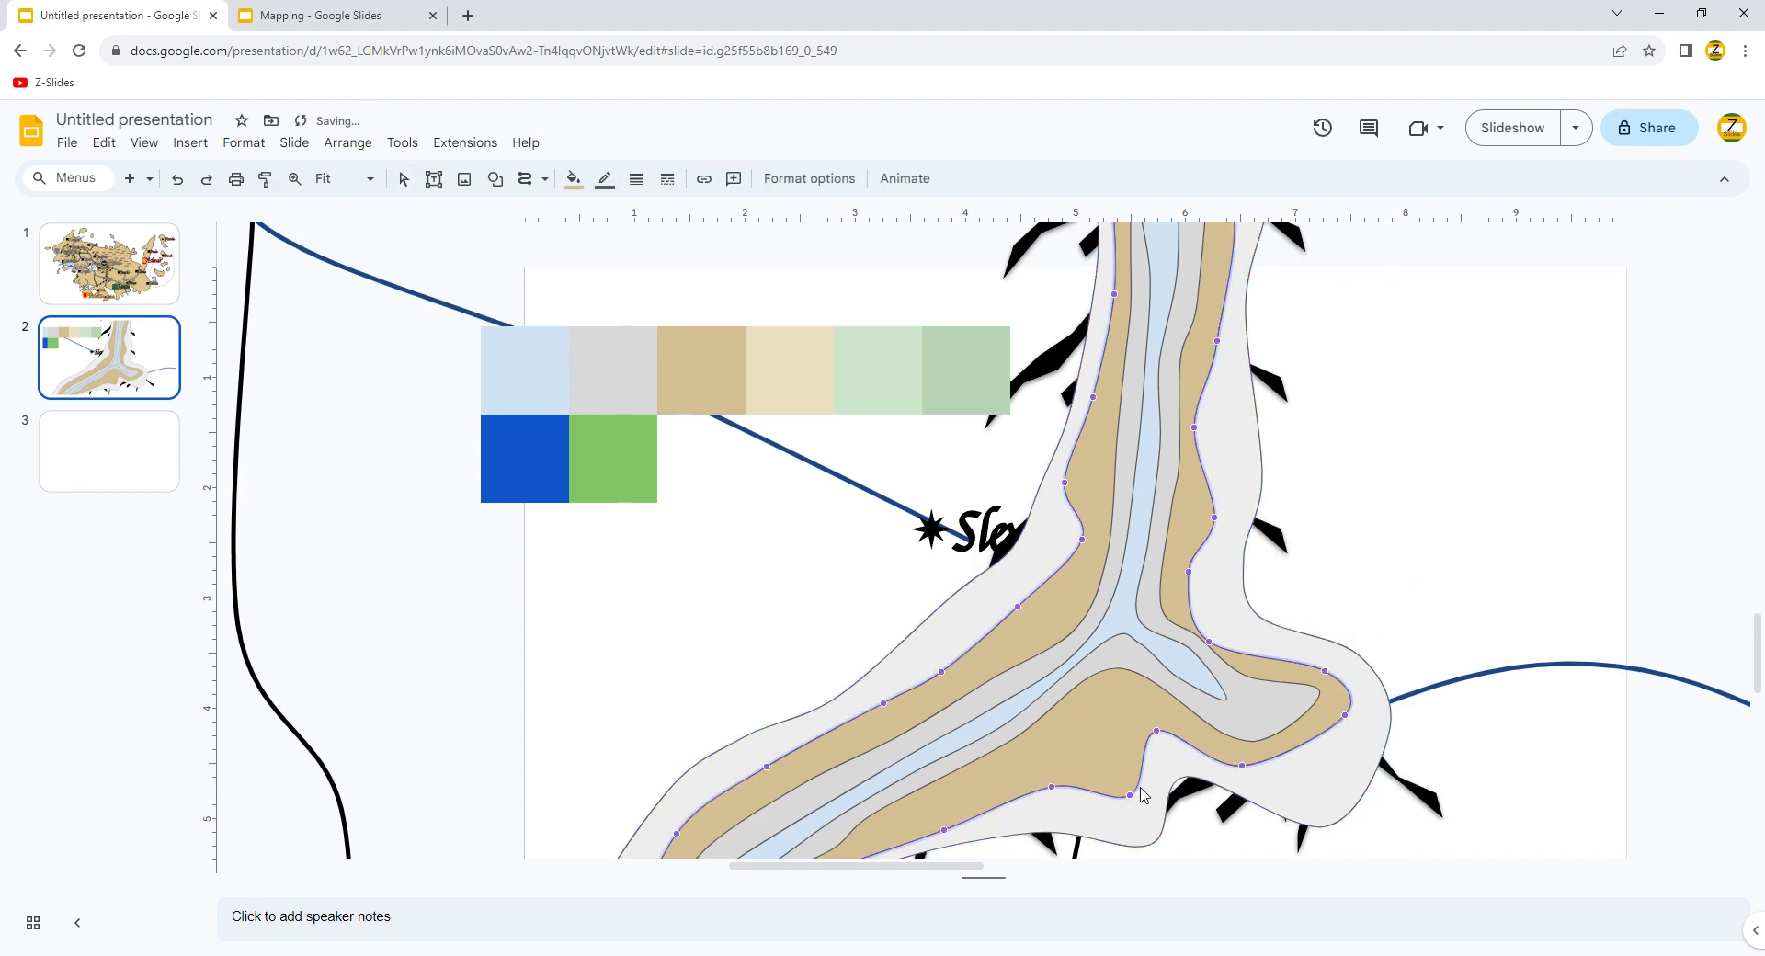
key(Escape)
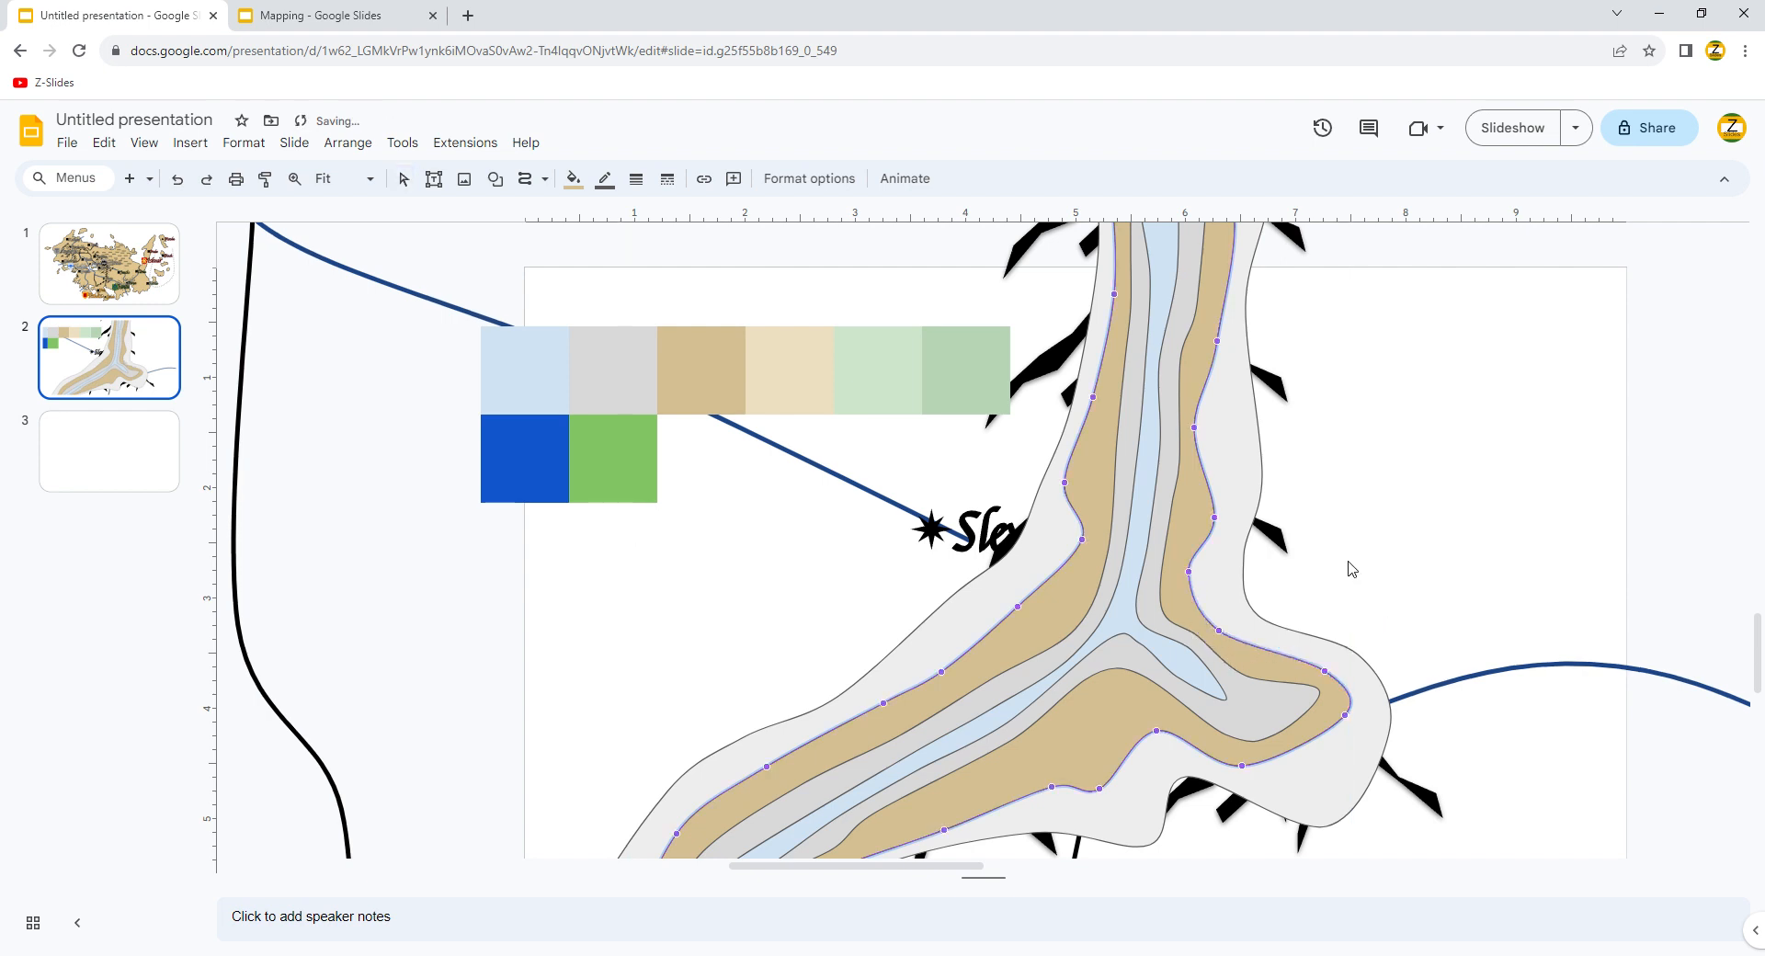
click(1351, 568)
- Fill the third elevation band with the custom dark brown #7f7664
click(1137, 736)
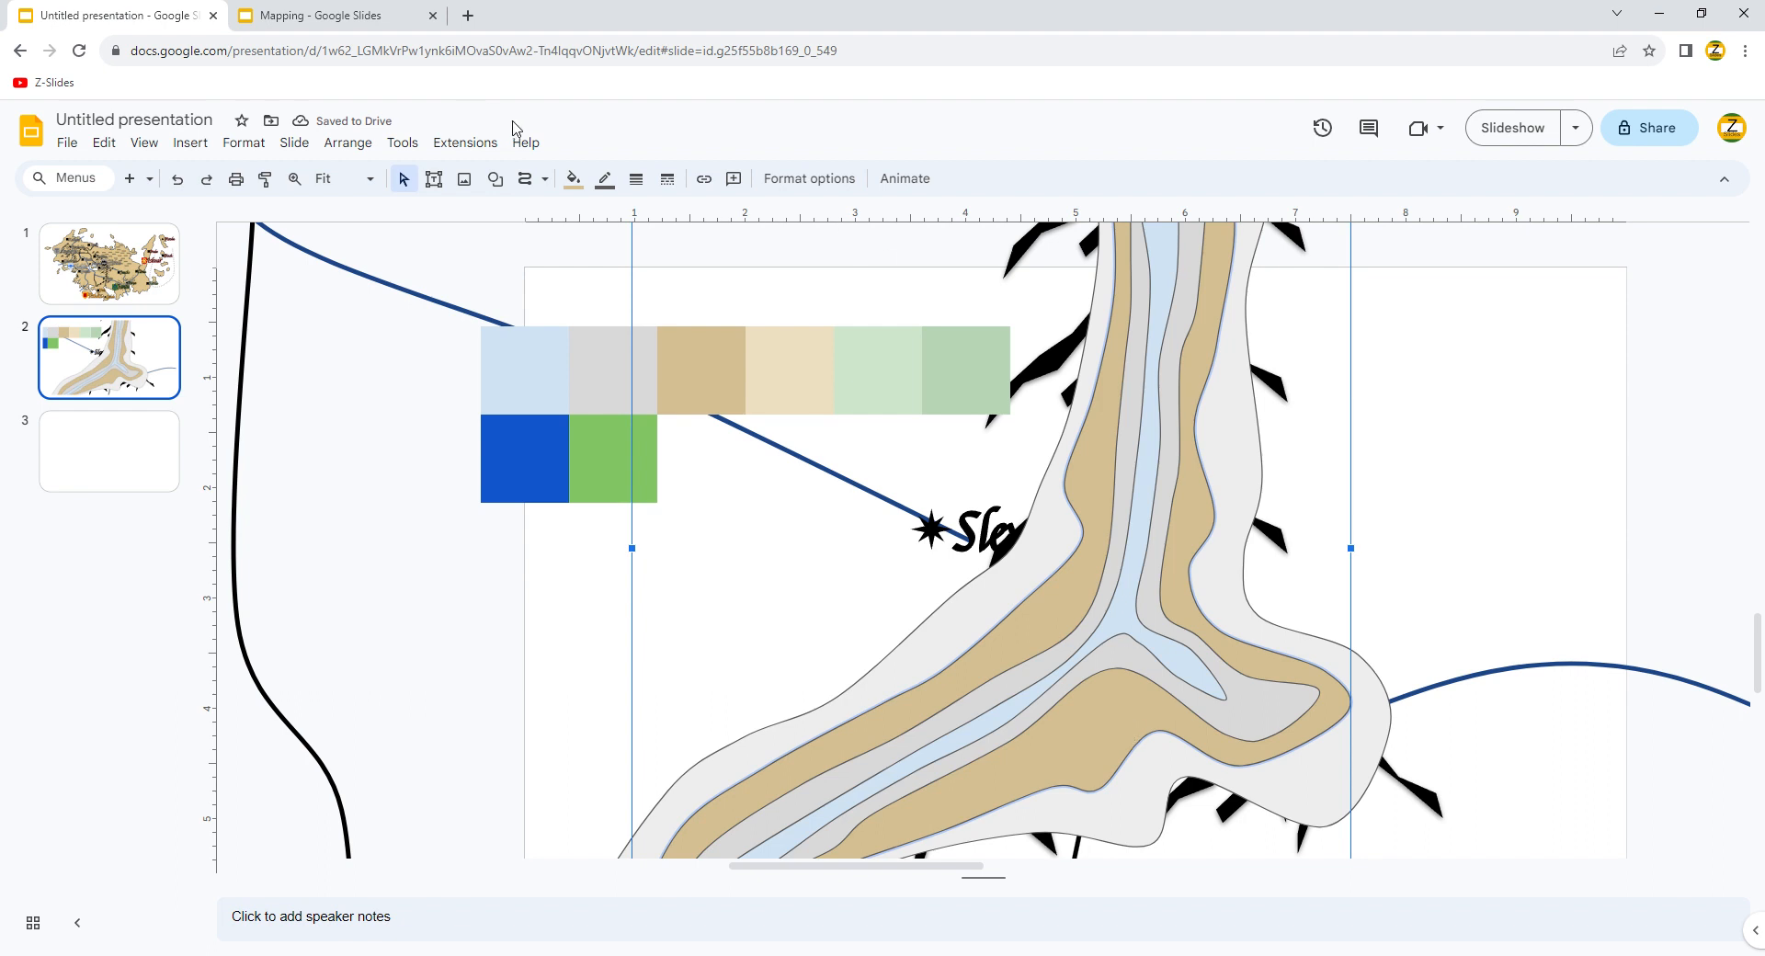
click(574, 179)
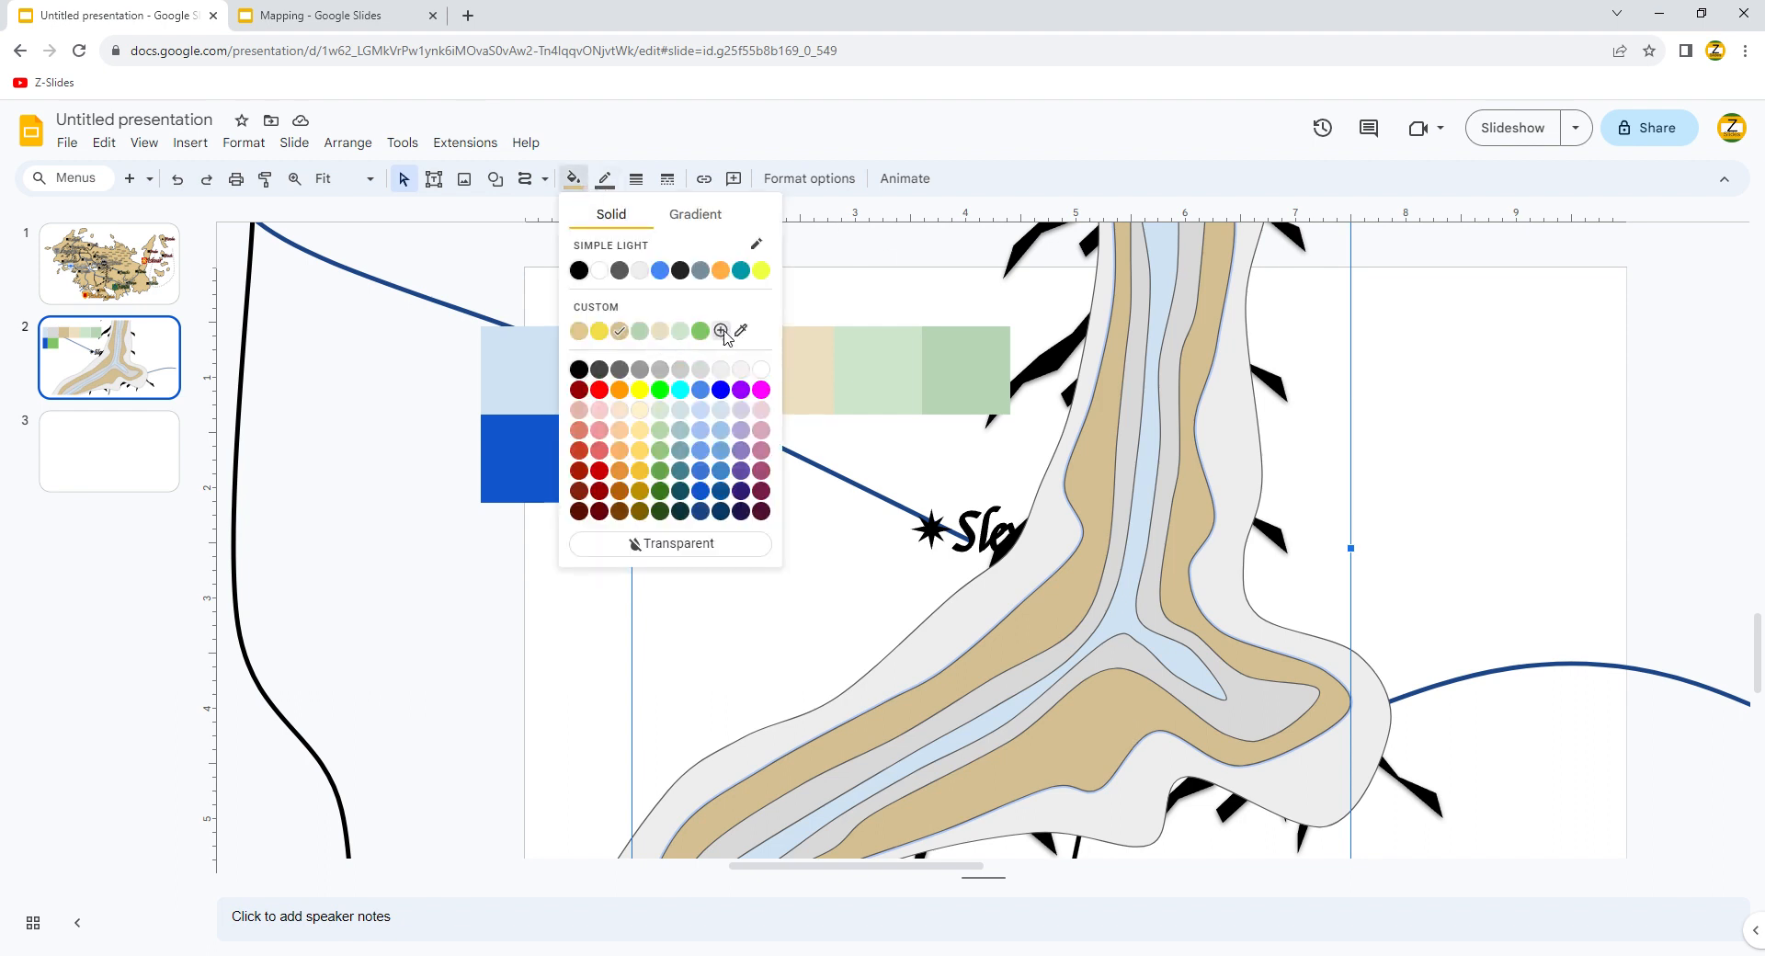
click(721, 331)
drag(832, 399, 811, 449)
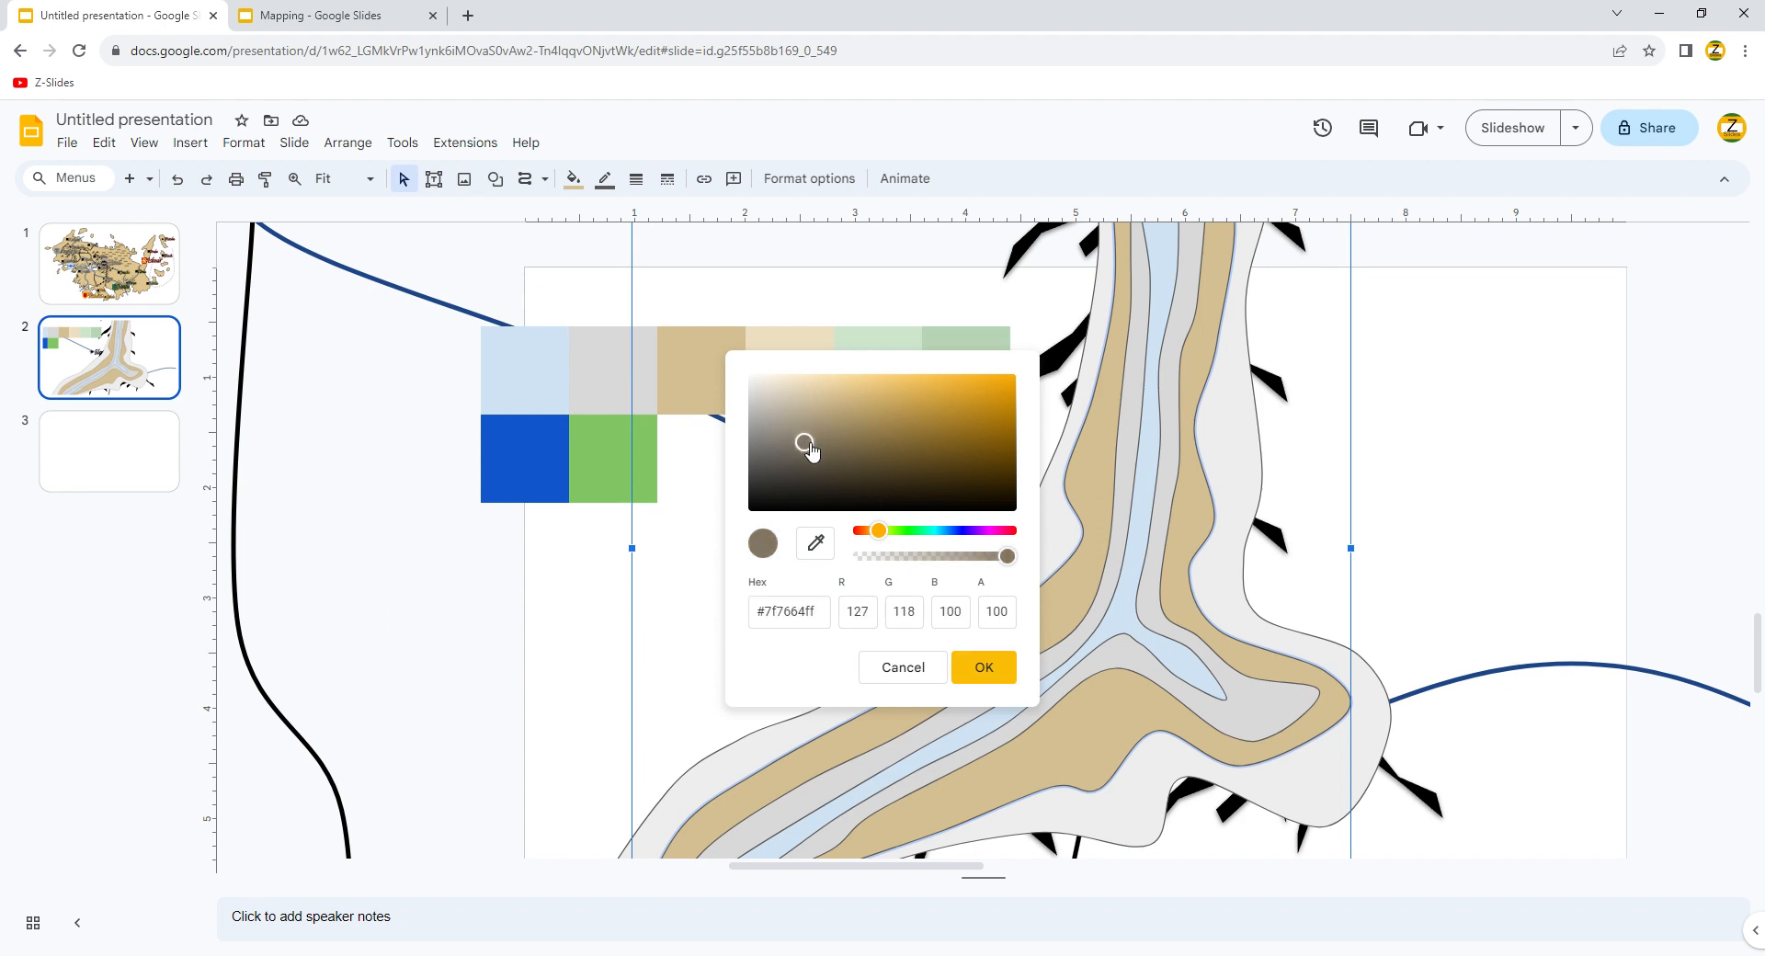
click(977, 667)
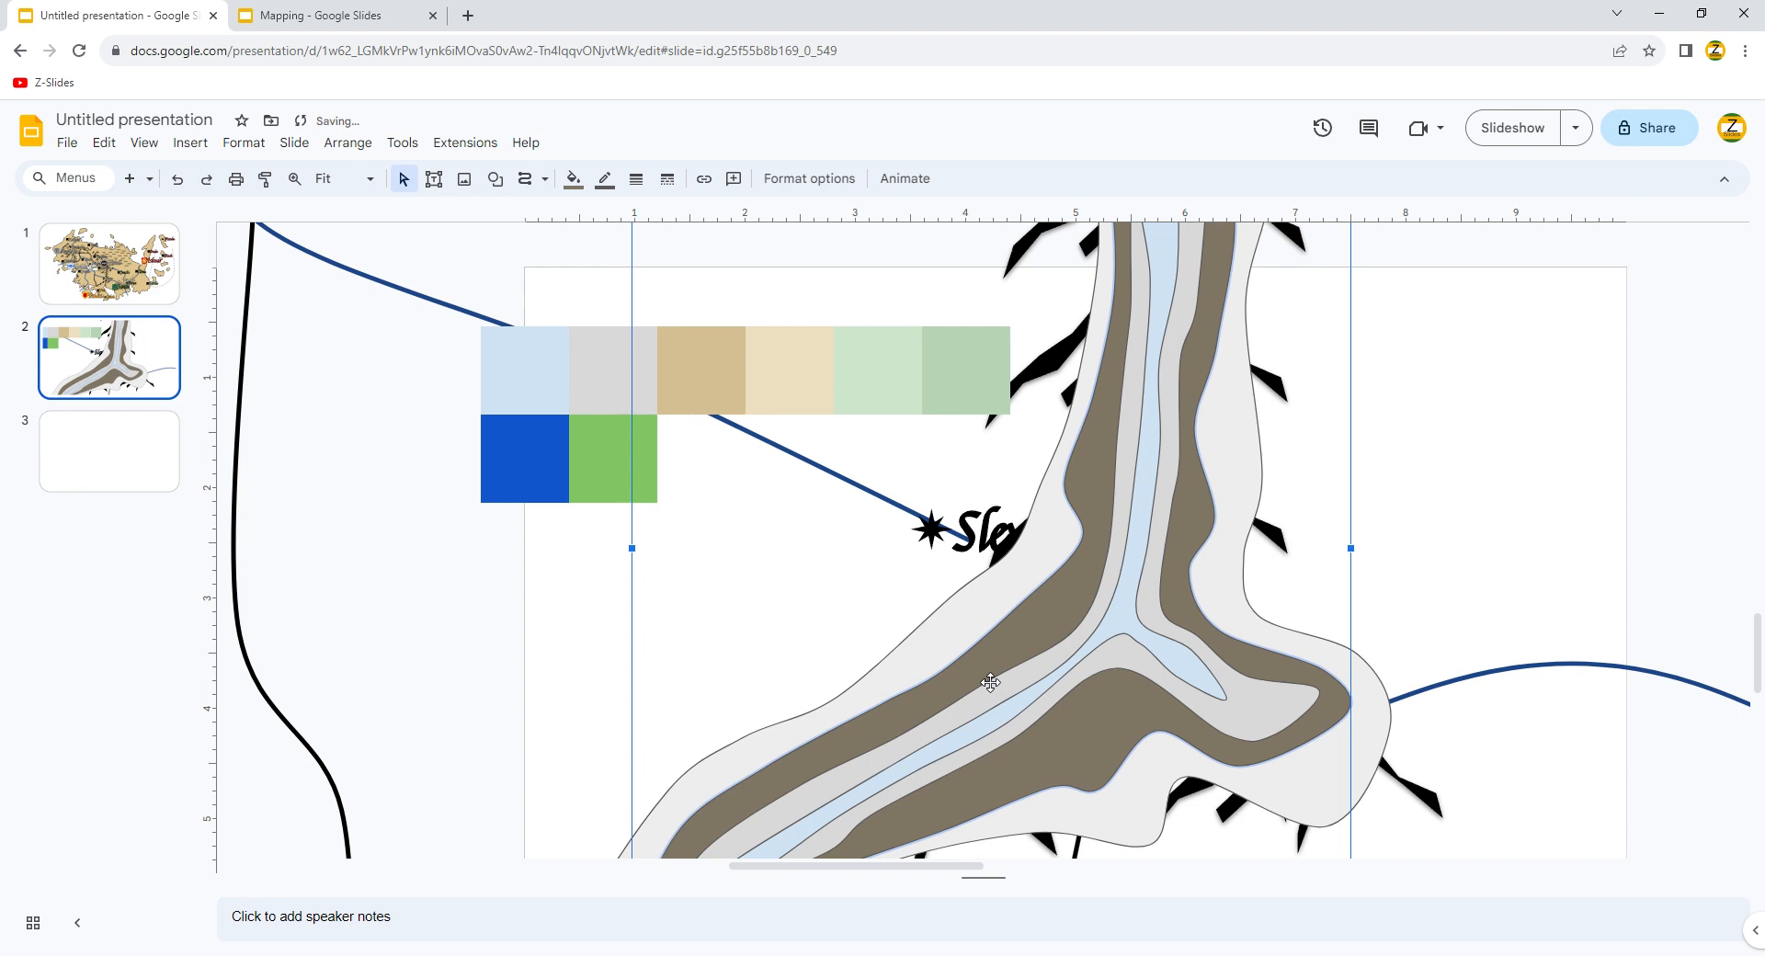
- Fill the fourth, outermost band with the tan sampled from the palette swatch
click(998, 614)
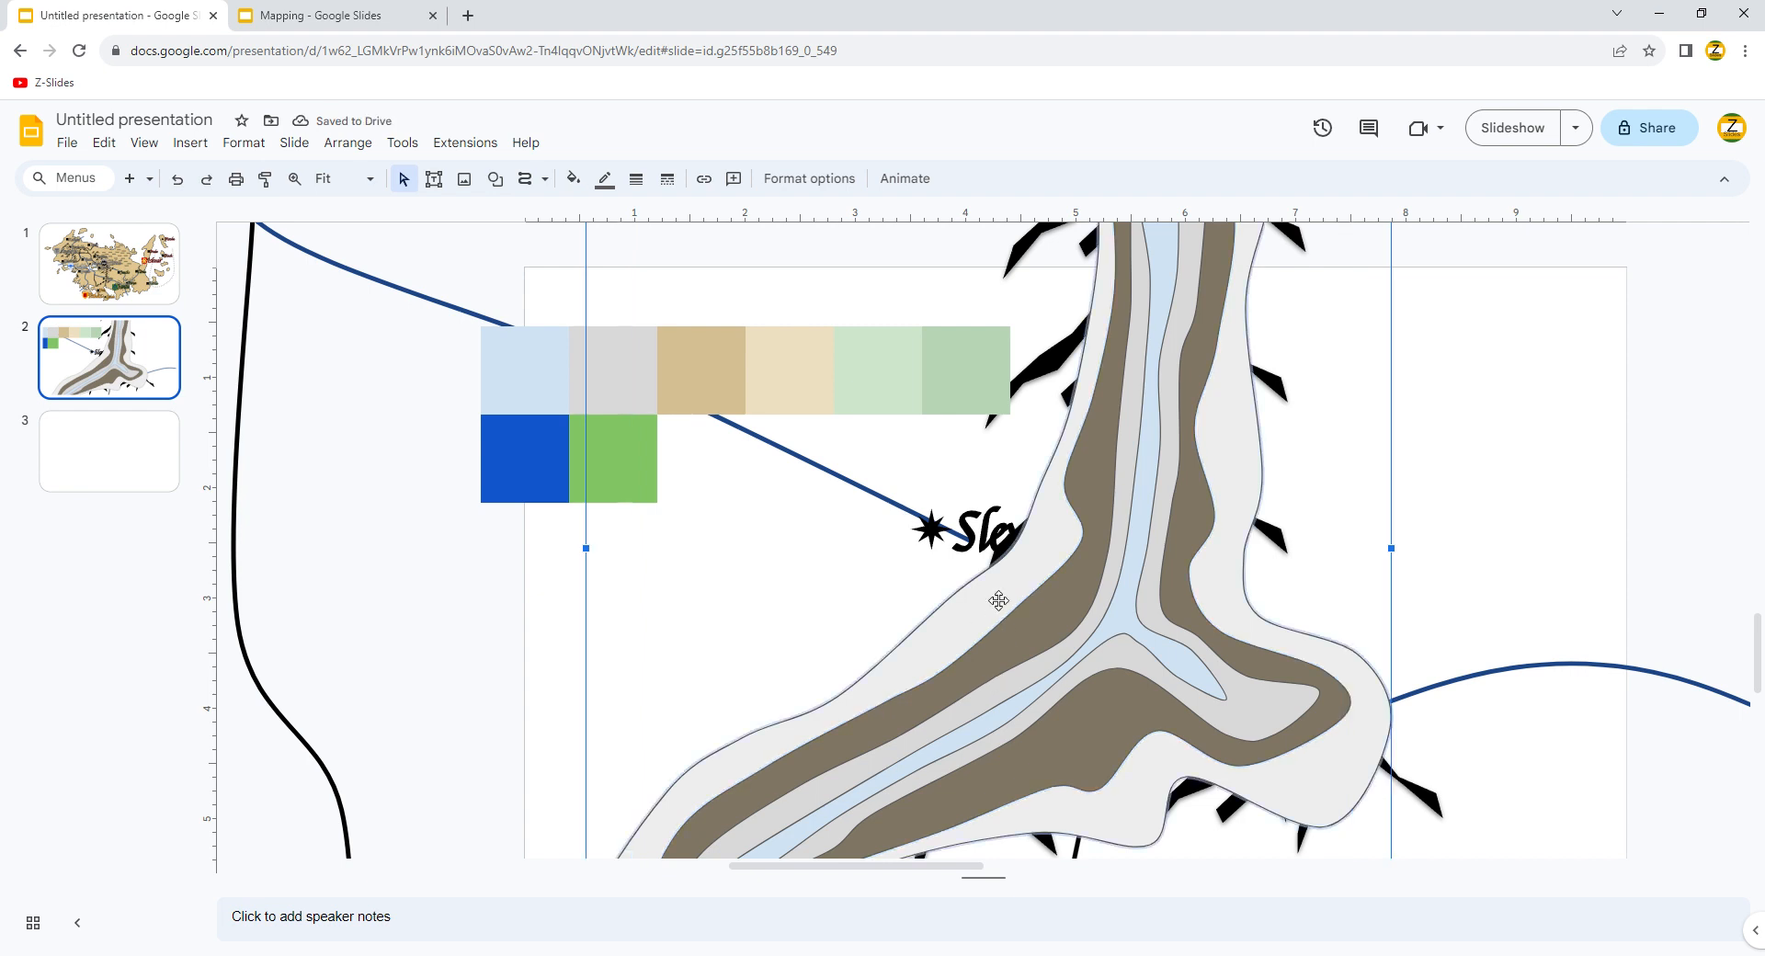
click(574, 180)
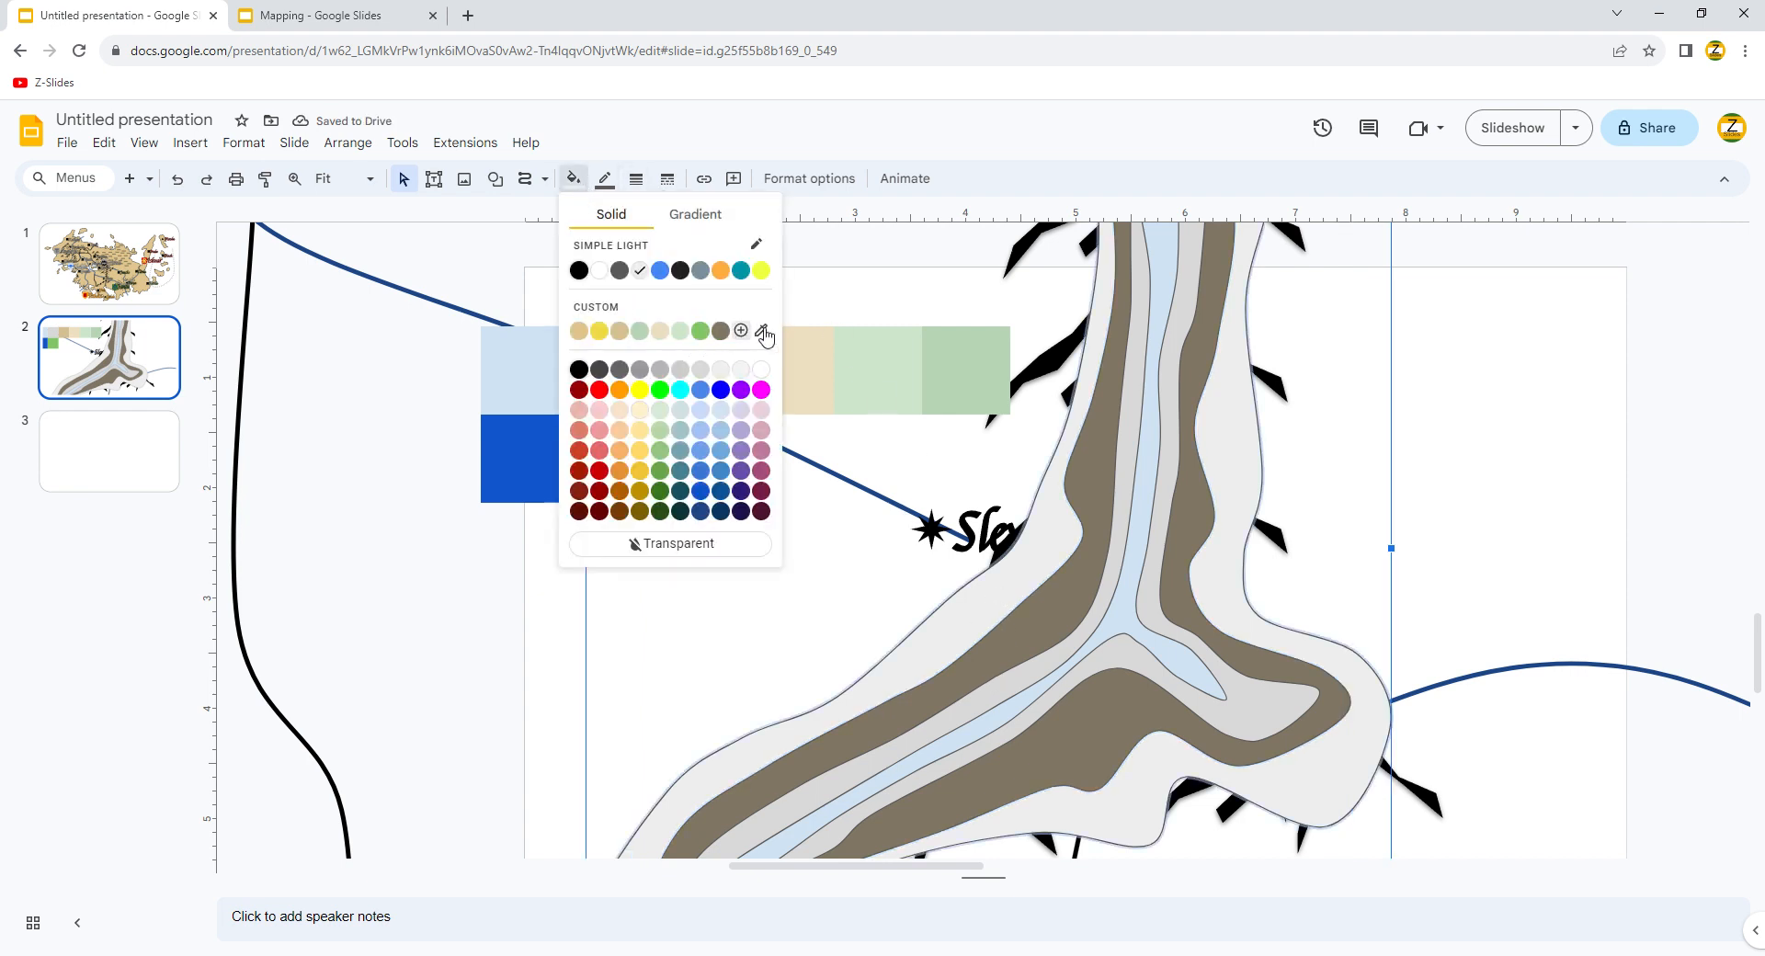
click(730, 338)
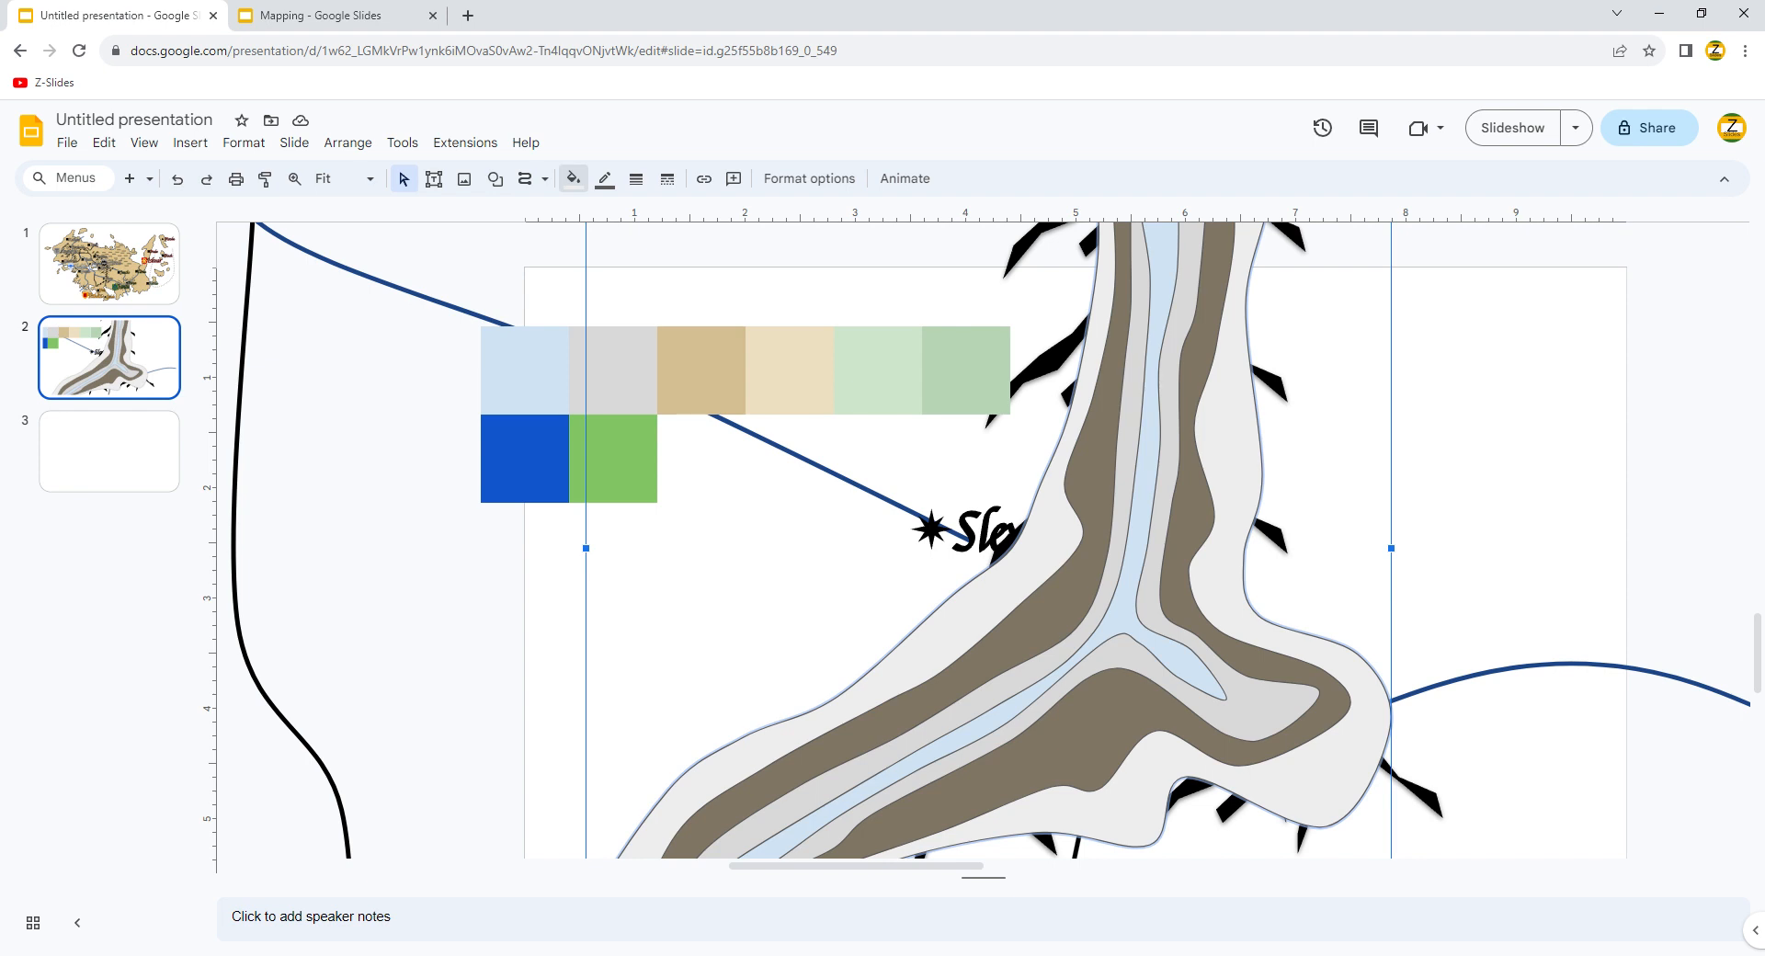
click(717, 342)
click(749, 301)
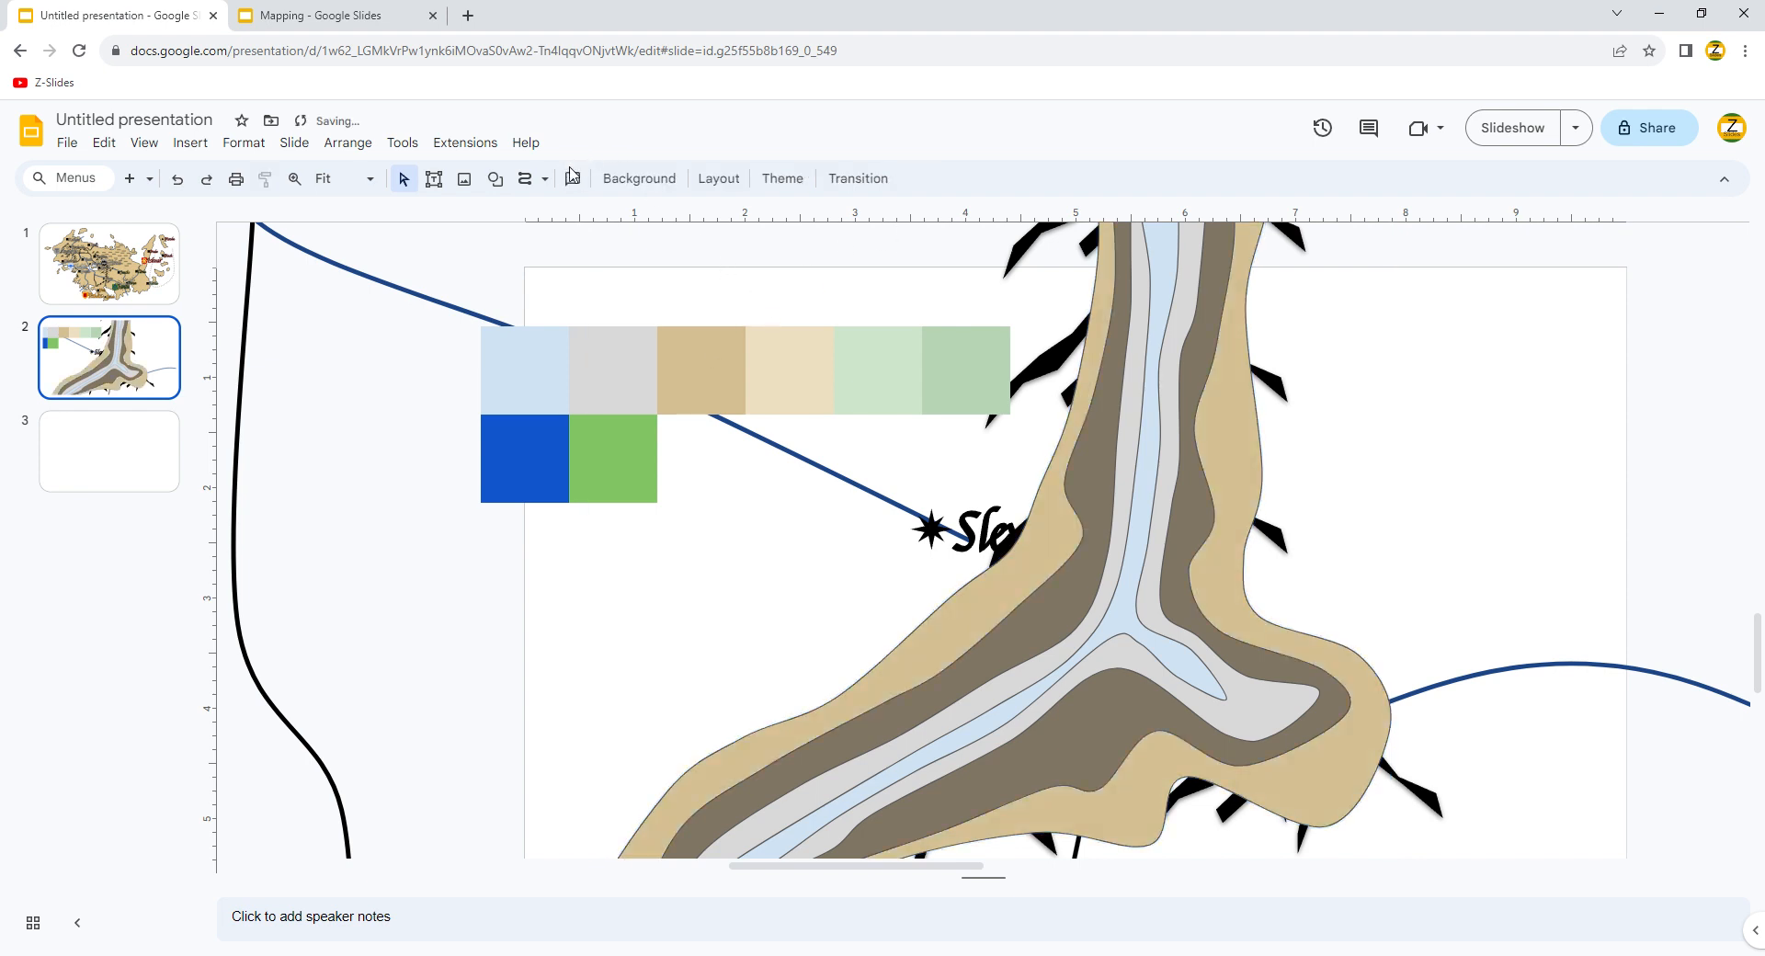
- Draw a fifth closed curve about 8.1 inches wide around the tan band, widening toward the southwest past Slexu
click(525, 179)
scroll(992, 364, up, 3)
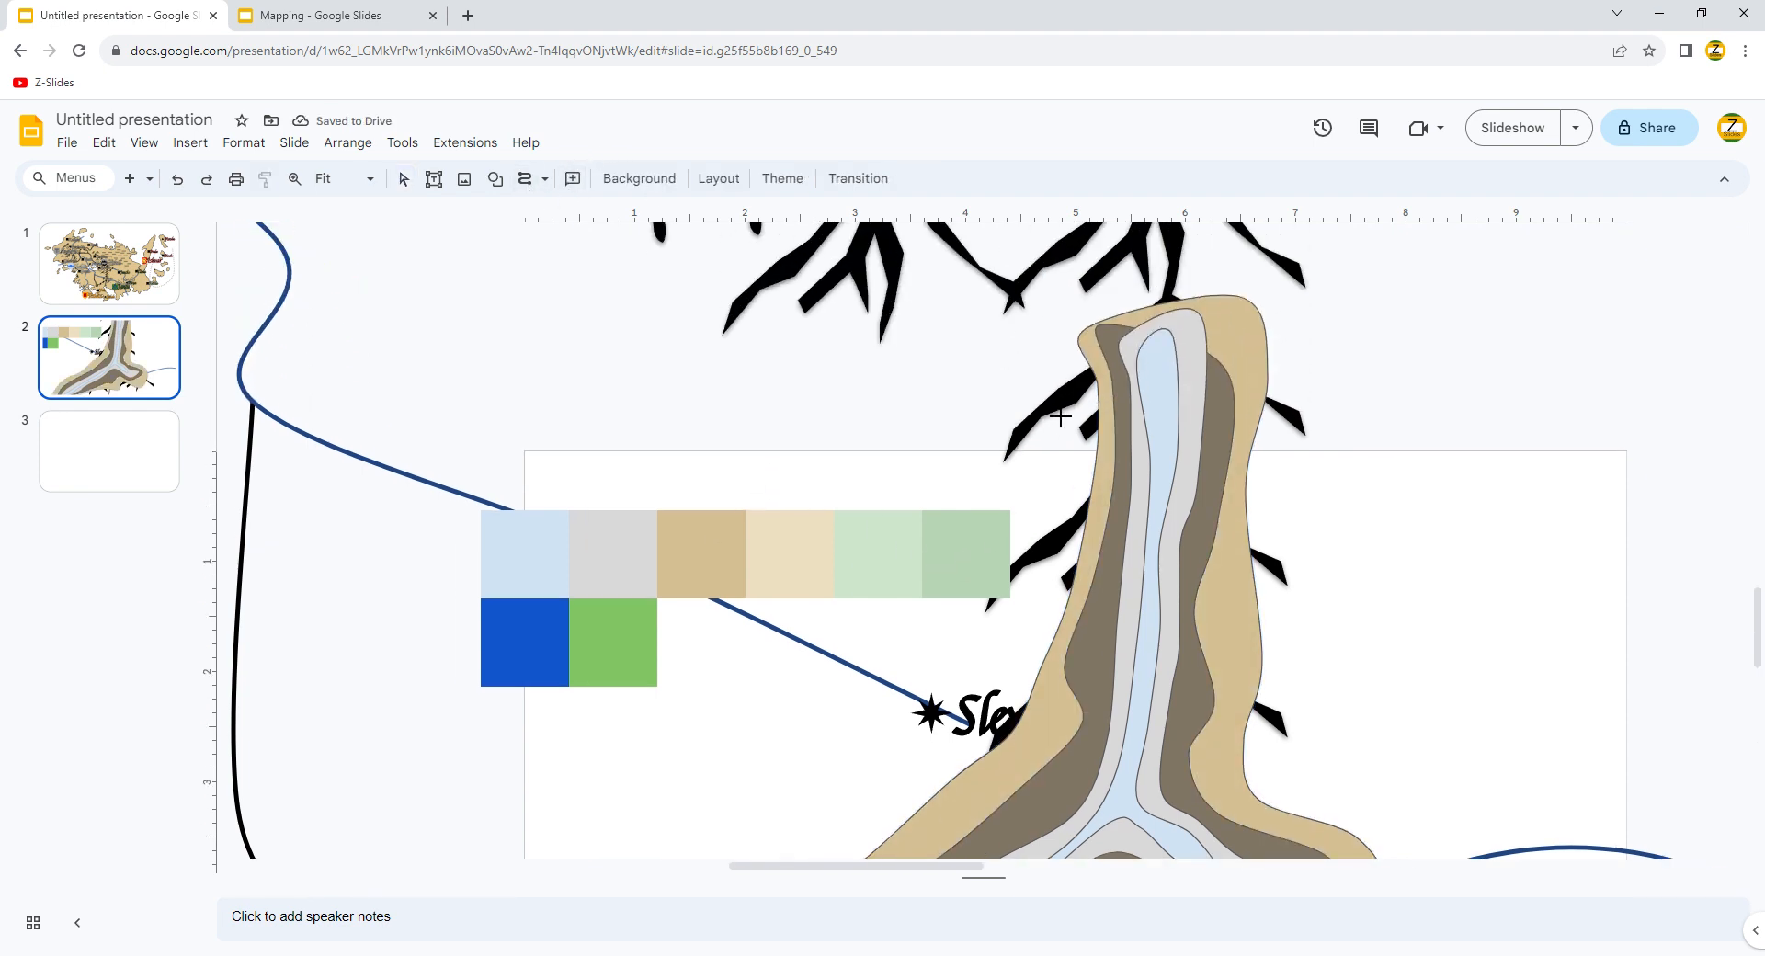
mouse_move(1061, 434)
mouse_down()
mouse_move(1076, 510)
mouse_move(937, 756)
mouse_move(921, 747)
mouse_move(851, 795)
mouse_move(717, 541)
mouse_move(815, 500)
mouse_move(646, 546)
mouse_move(564, 717)
mouse_move(658, 838)
mouse_move(913, 712)
mouse_move(1283, 672)
mouse_move(1226, 677)
mouse_move(1378, 686)
mouse_move(1434, 547)
mouse_move(1343, 445)
mouse_move(1316, 381)
mouse_move(1307, 476)
mouse_move(1320, 369)
mouse_move(1292, 291)
mouse_move(1057, 344)
mouse_up()
scroll(852, 795, down, 4)
scroll(1314, 378, up, 3)
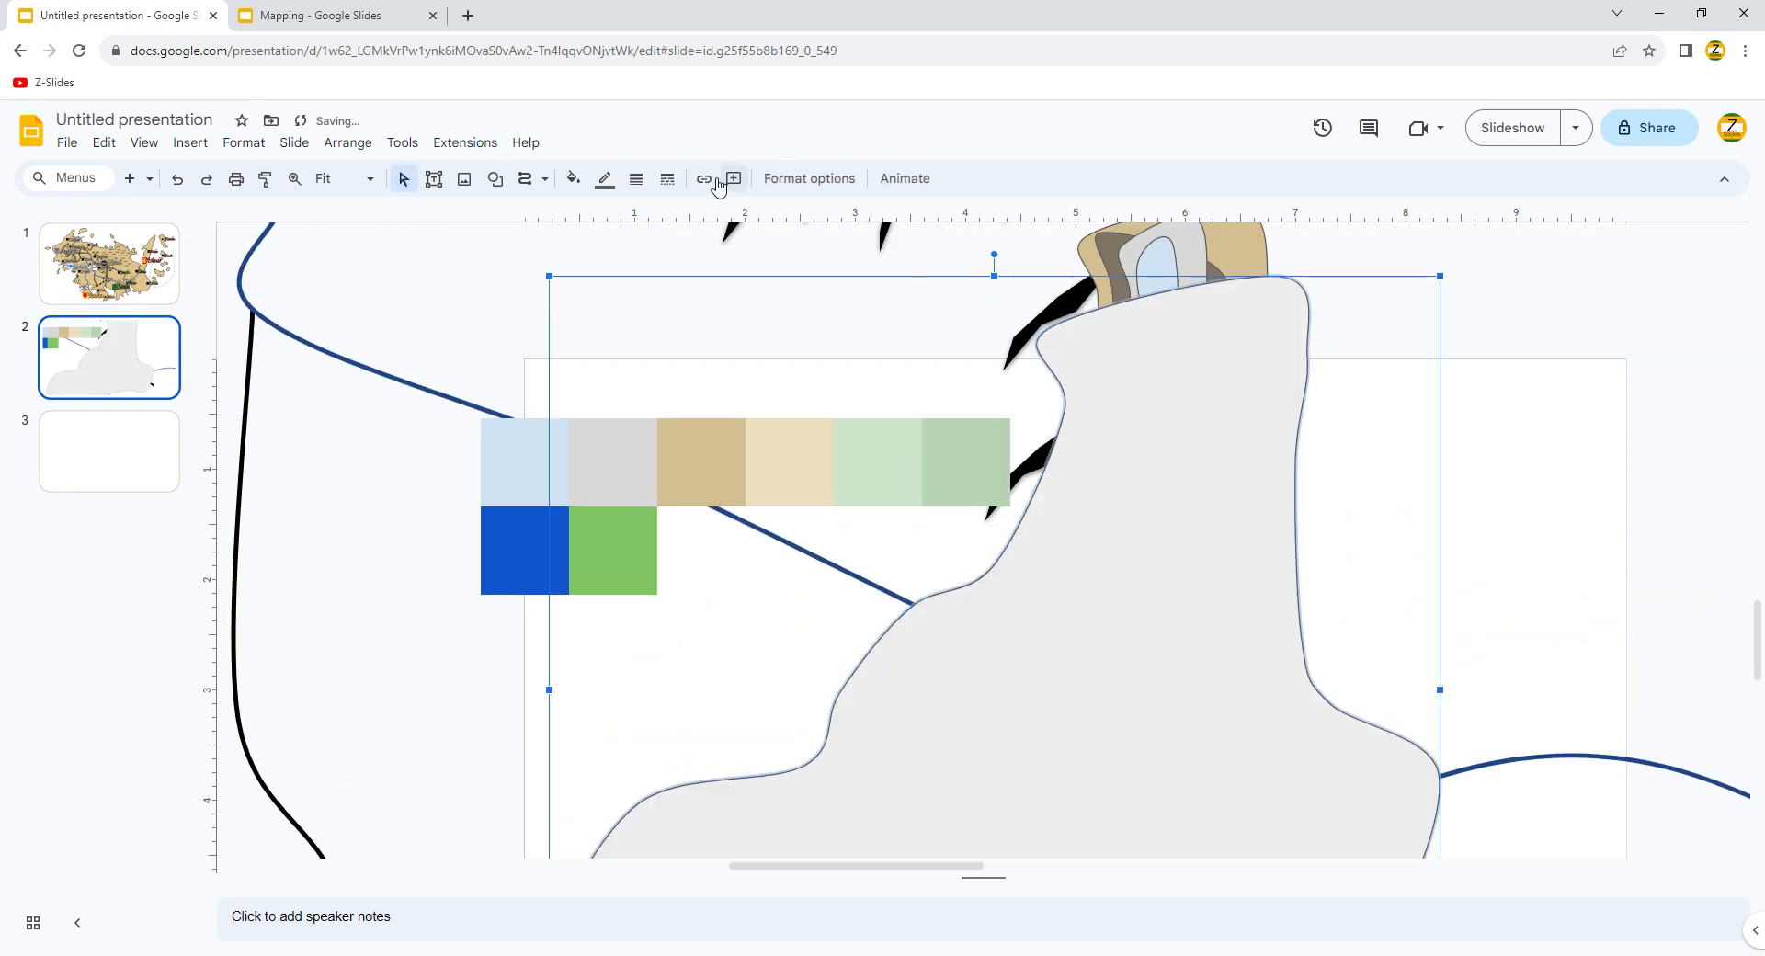
- Fill the fifth band with the palette's lighter green and send it backward four levels behind the other elevation bands
click(572, 178)
click(767, 331)
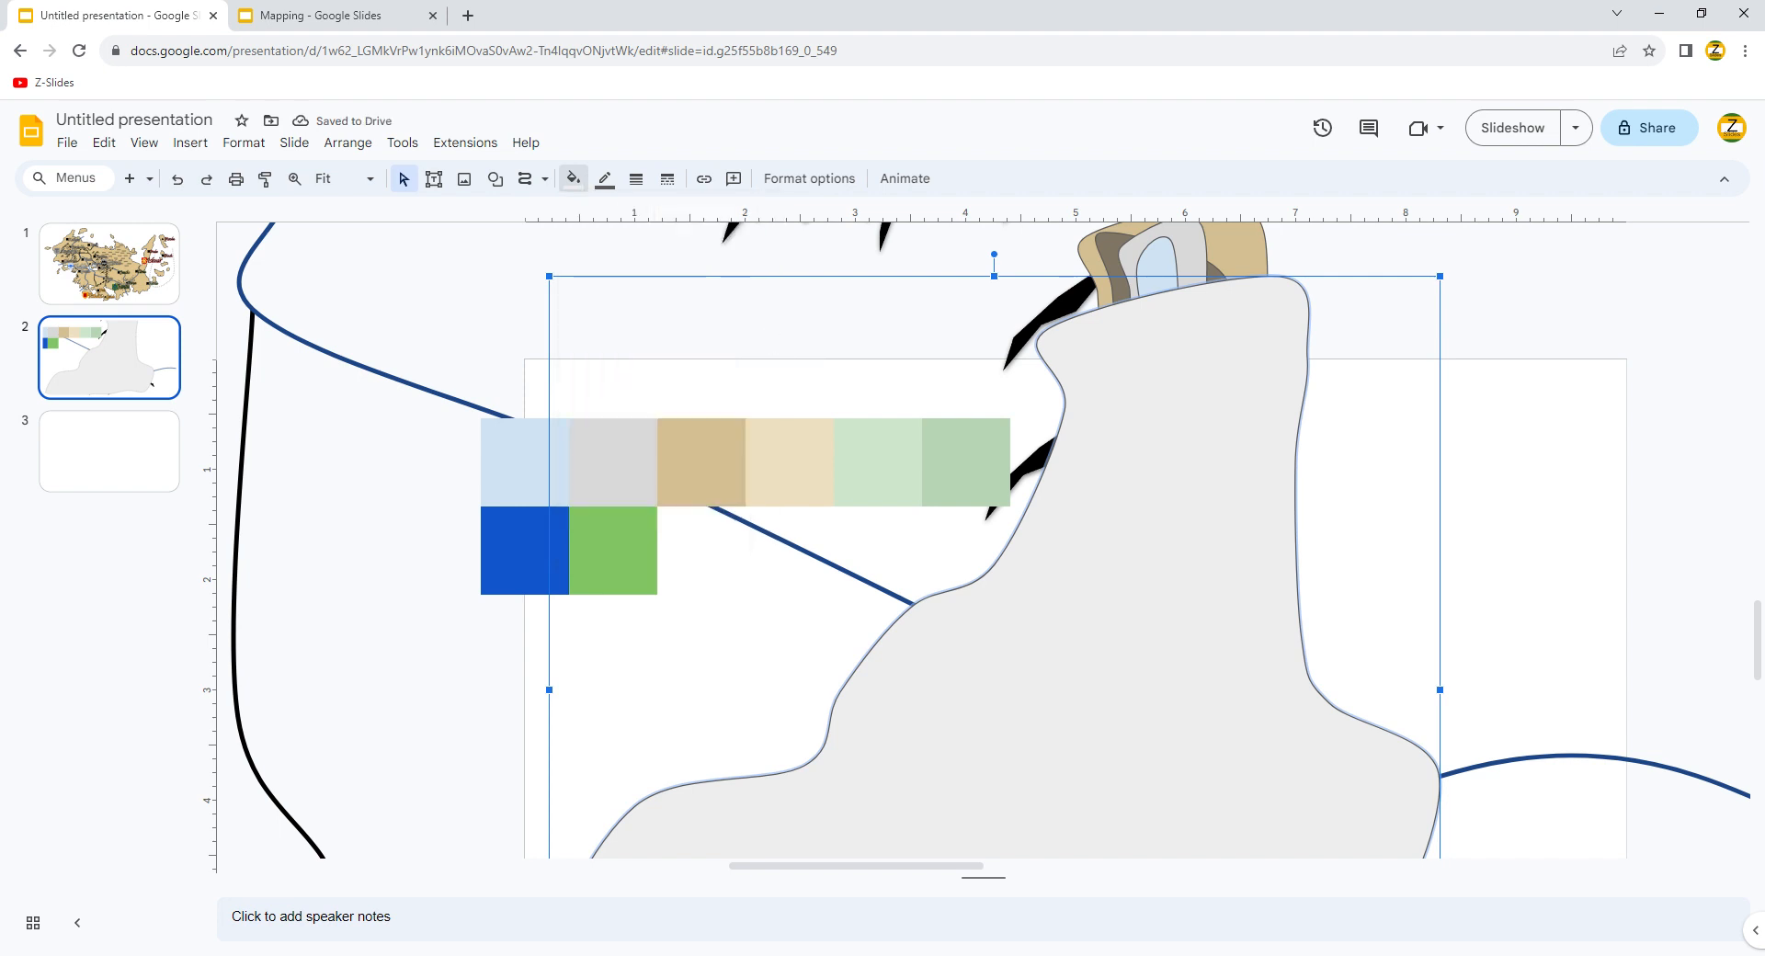
click(894, 486)
key(ctrl+Down)
key(ctrl+Down)
key(ctrl+Down)
key(ctrl+Down)
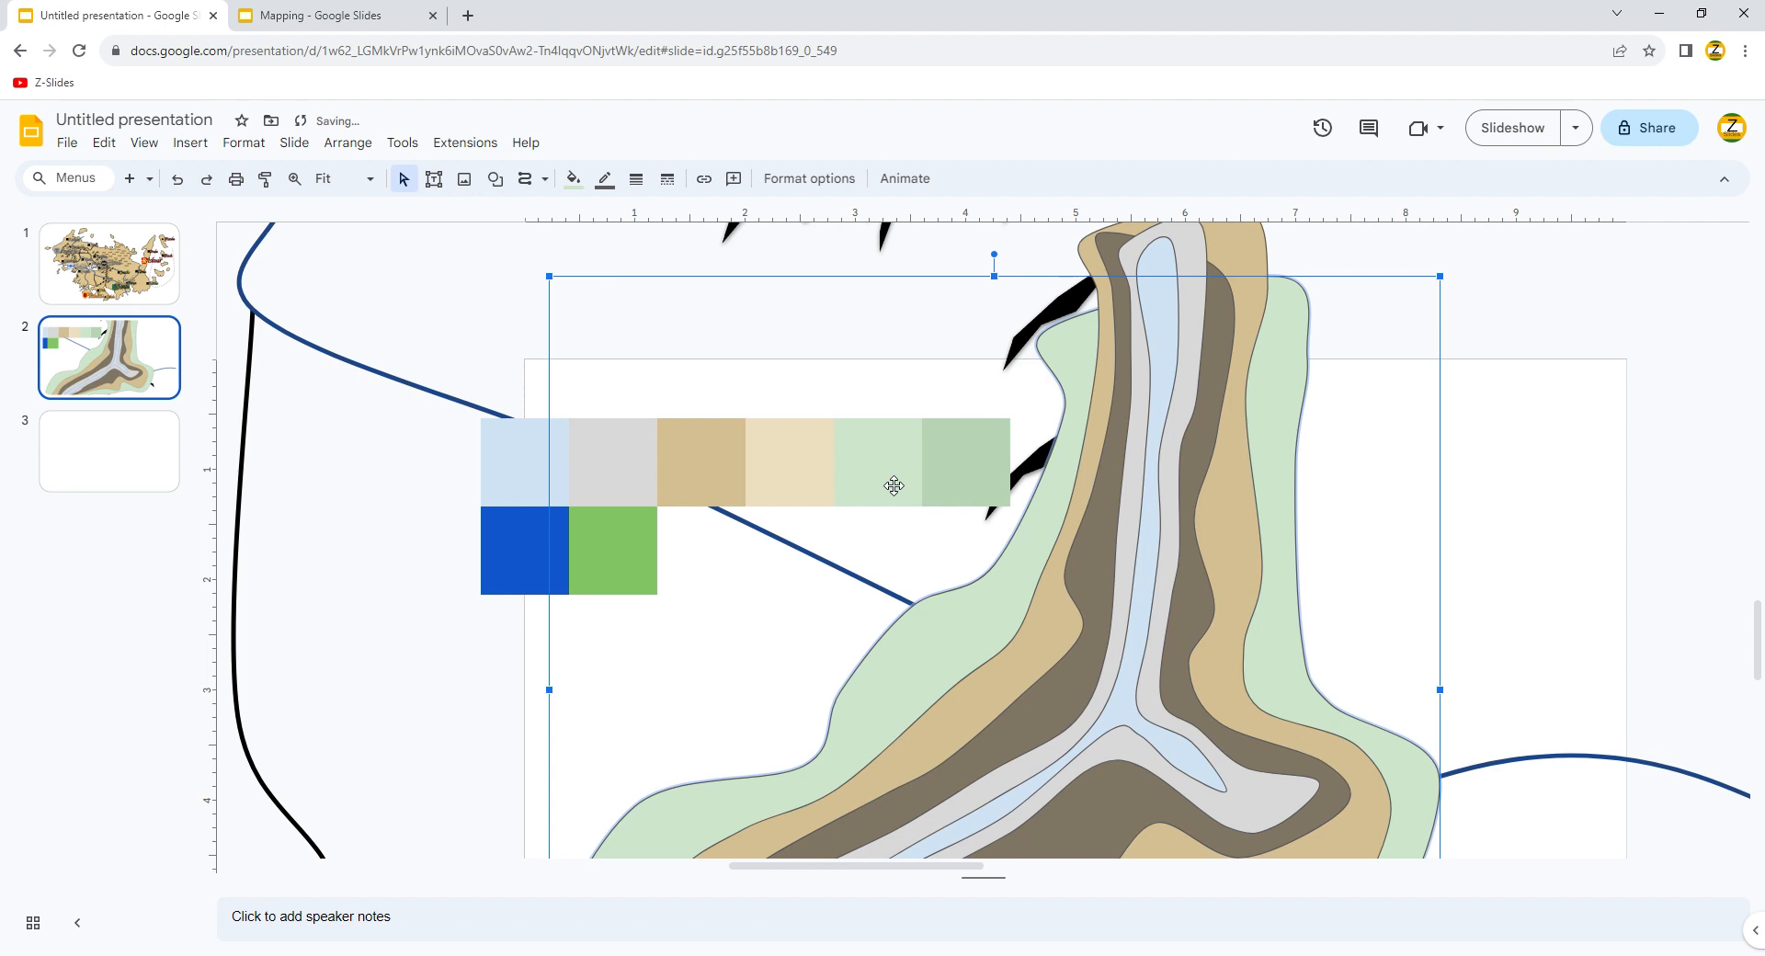
- Draw a sixth closed curve about 9.4 inches wide around the light green band and send it backward five levels
click(525, 179)
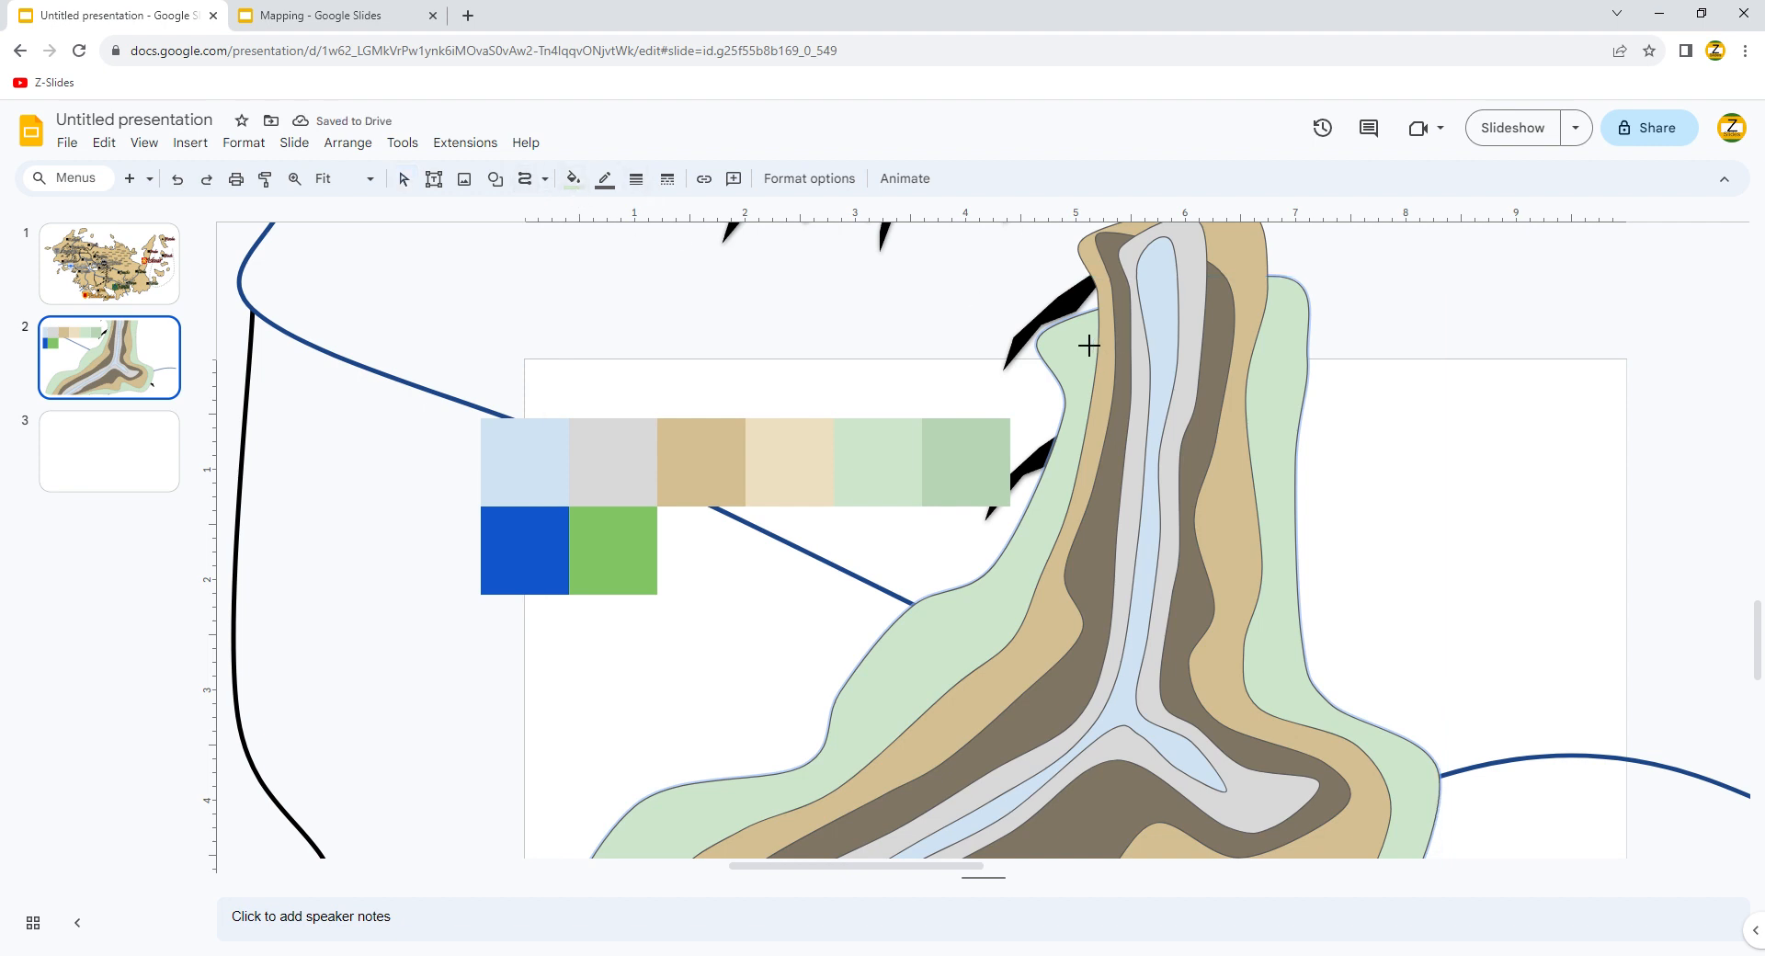
mouse_move(1008, 332)
mouse_down()
mouse_move(1040, 496)
mouse_move(921, 544)
mouse_move(631, 749)
mouse_move(606, 680)
mouse_move(512, 571)
mouse_move(674, 698)
mouse_move(1350, 680)
mouse_move(1477, 578)
mouse_move(1489, 436)
mouse_move(1437, 347)
mouse_move(1358, 299)
mouse_move(1379, 410)
mouse_move(1295, 260)
mouse_move(1001, 322)
mouse_up()
scroll(630, 748, down, 3)
scroll(1355, 354, up, 4)
key(ctrl+Down)
key(ctrl+Down)
key(ctrl+Down)
key(ctrl+Down)
key(ctrl+Down)
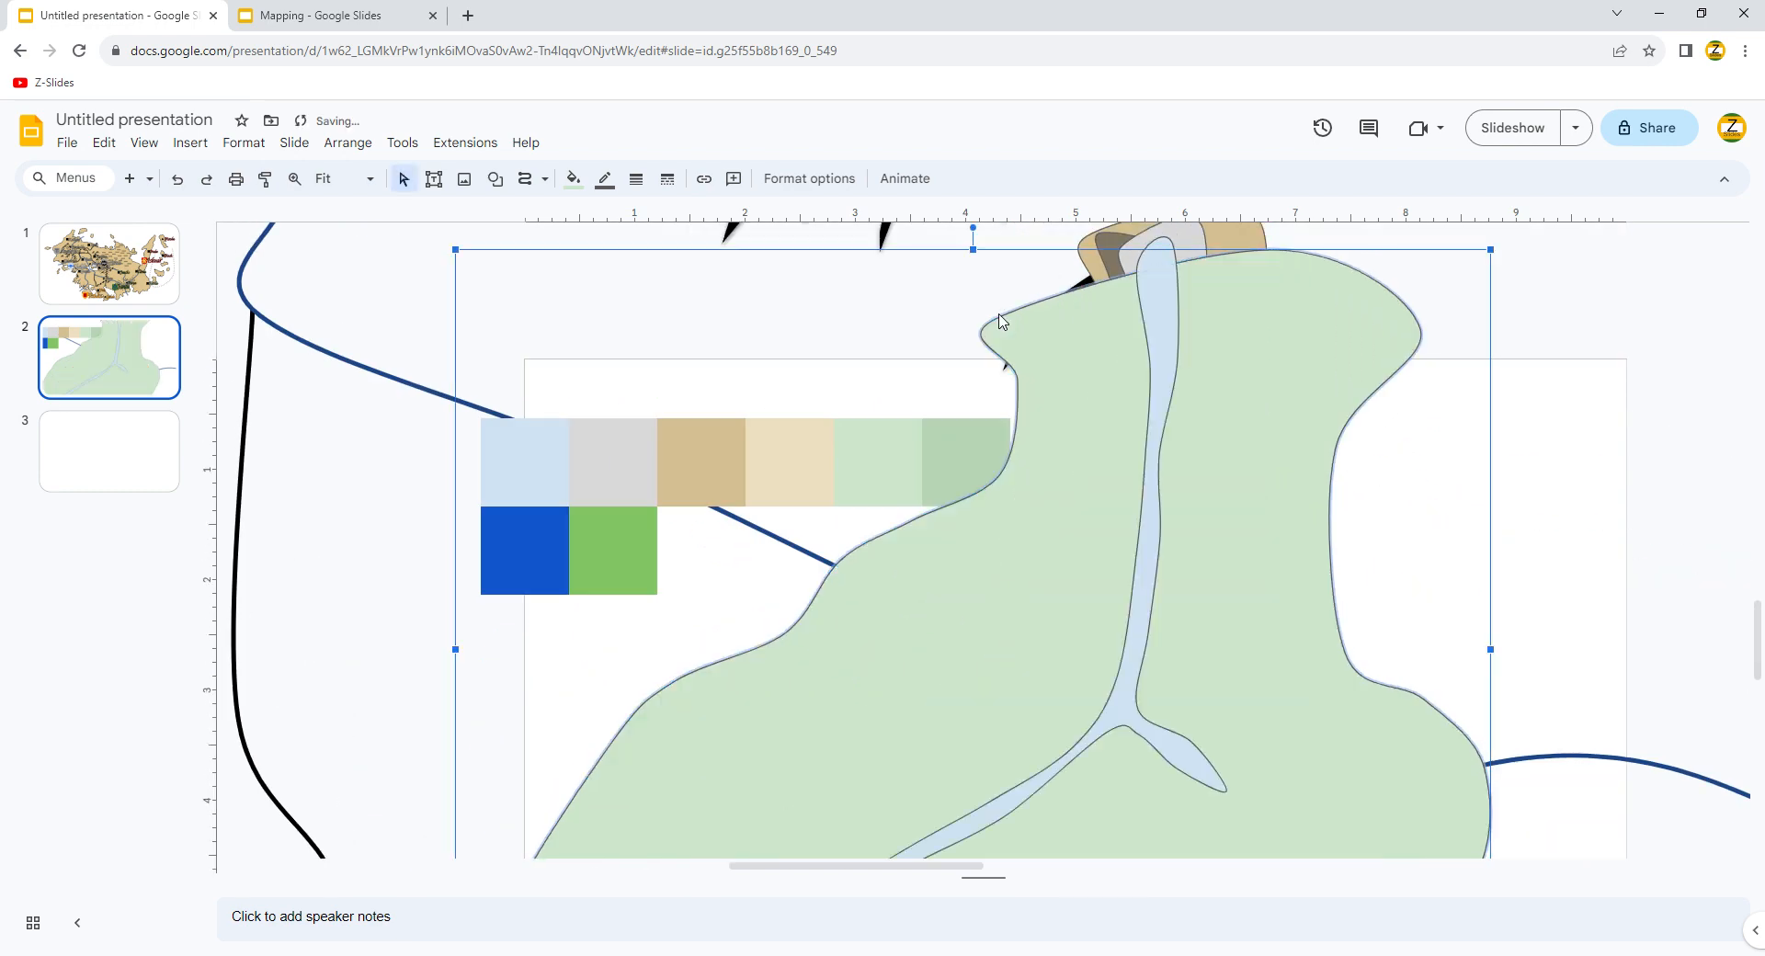
- Fill the sixth elevation band with the darker pale green sampled from the palette swatch
click(572, 177)
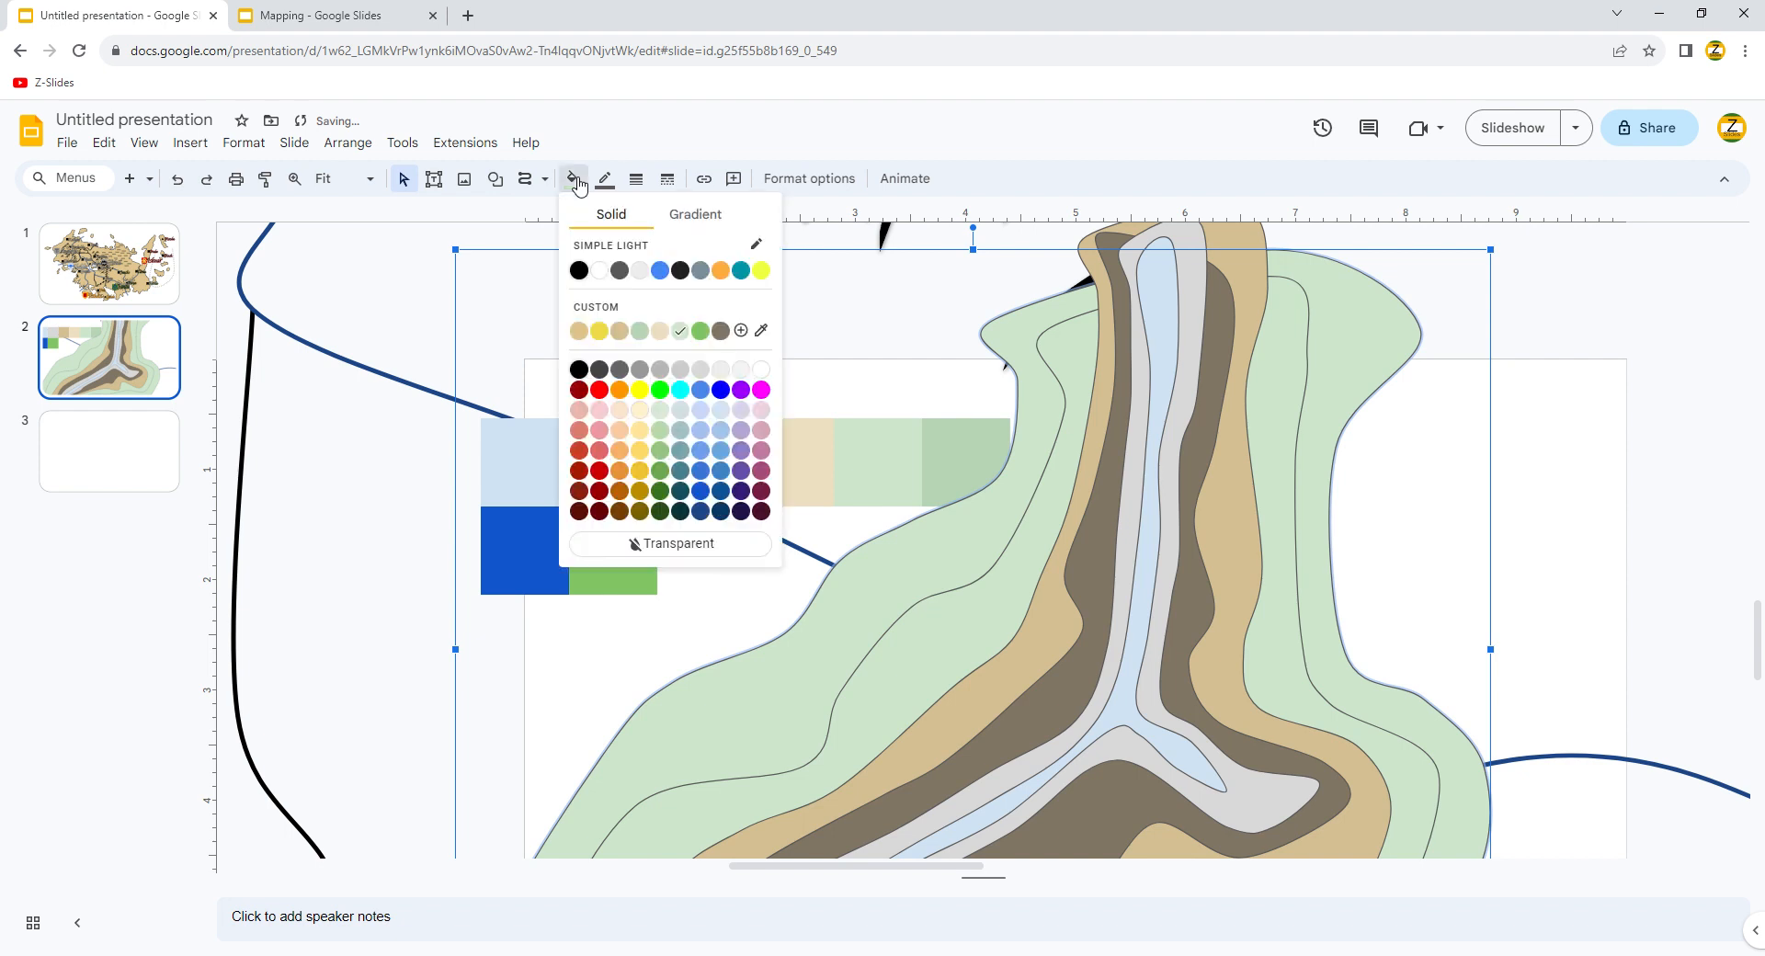
click(760, 331)
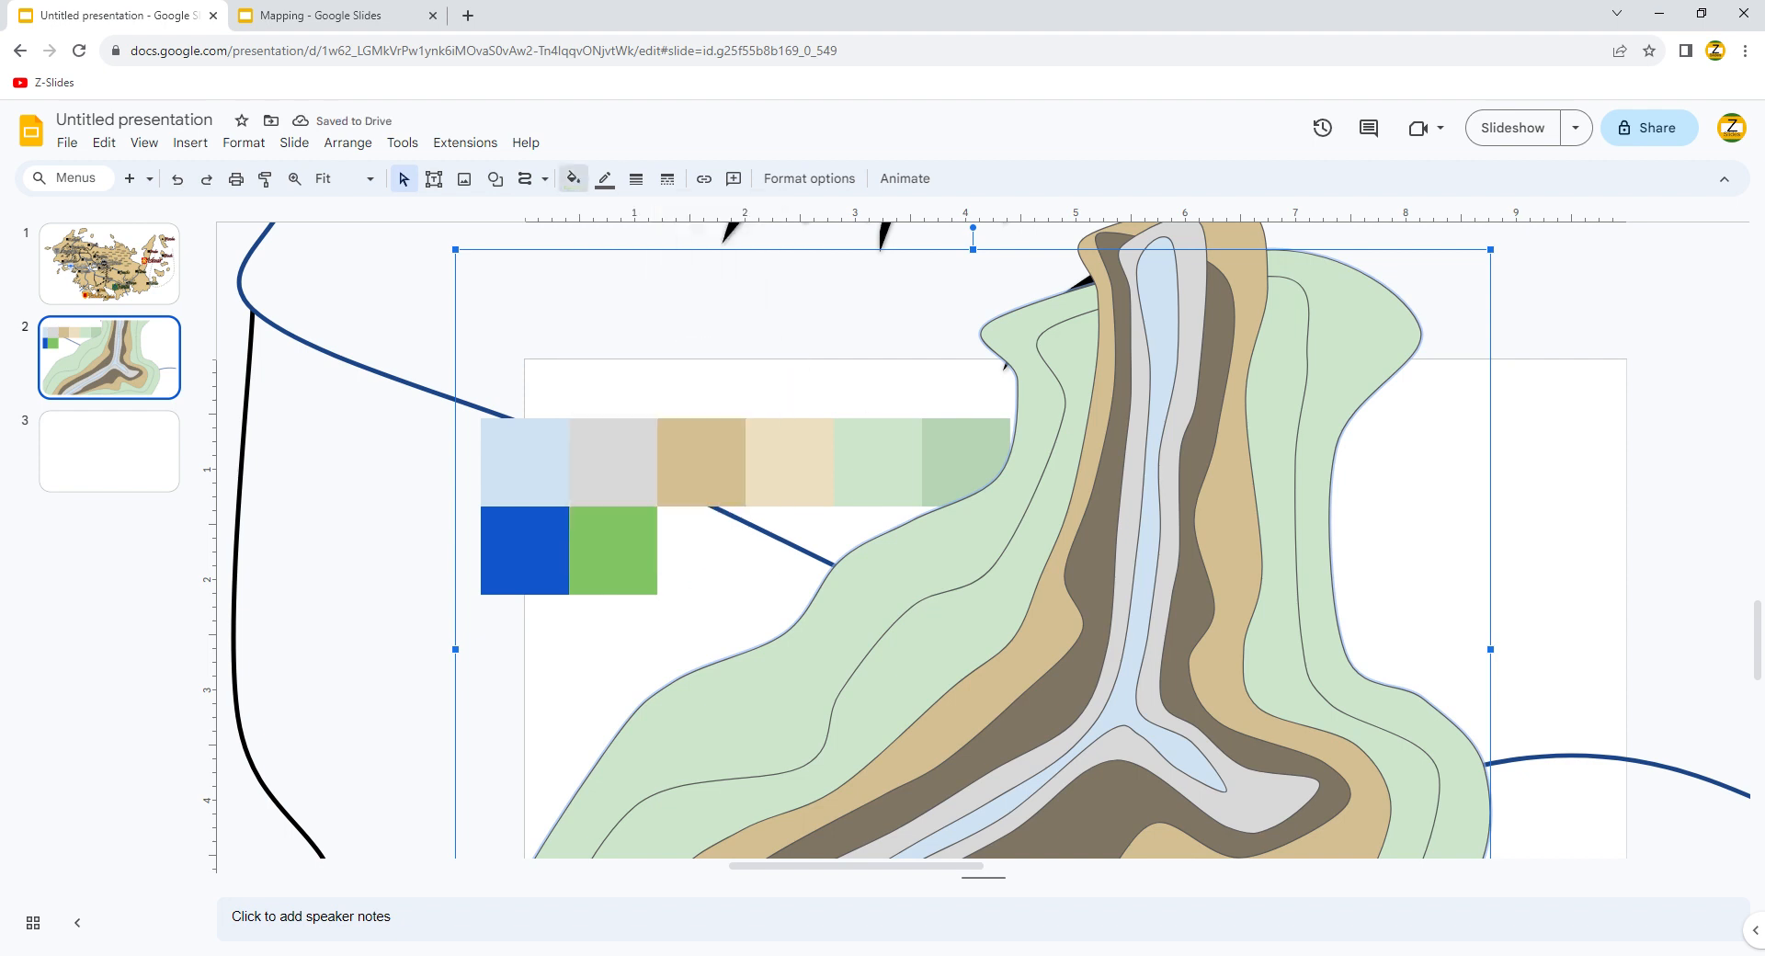
click(956, 448)
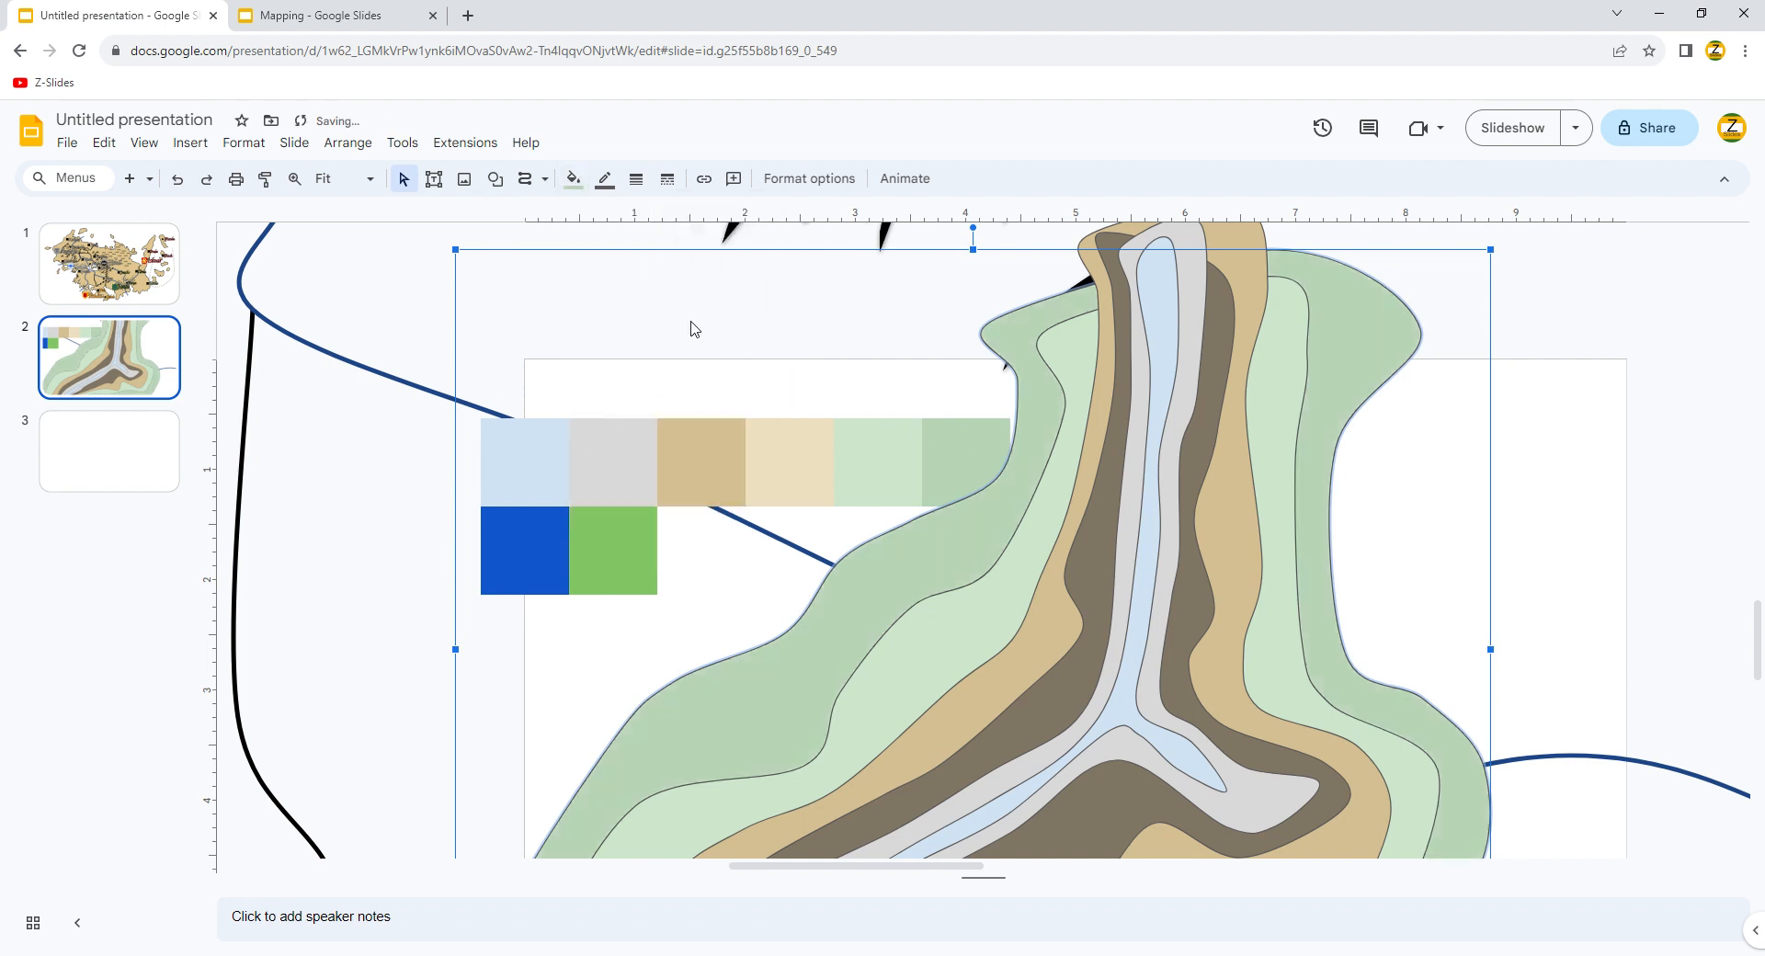
- Set the slide's background color to the custom bright green that matches the palette
click(645, 343)
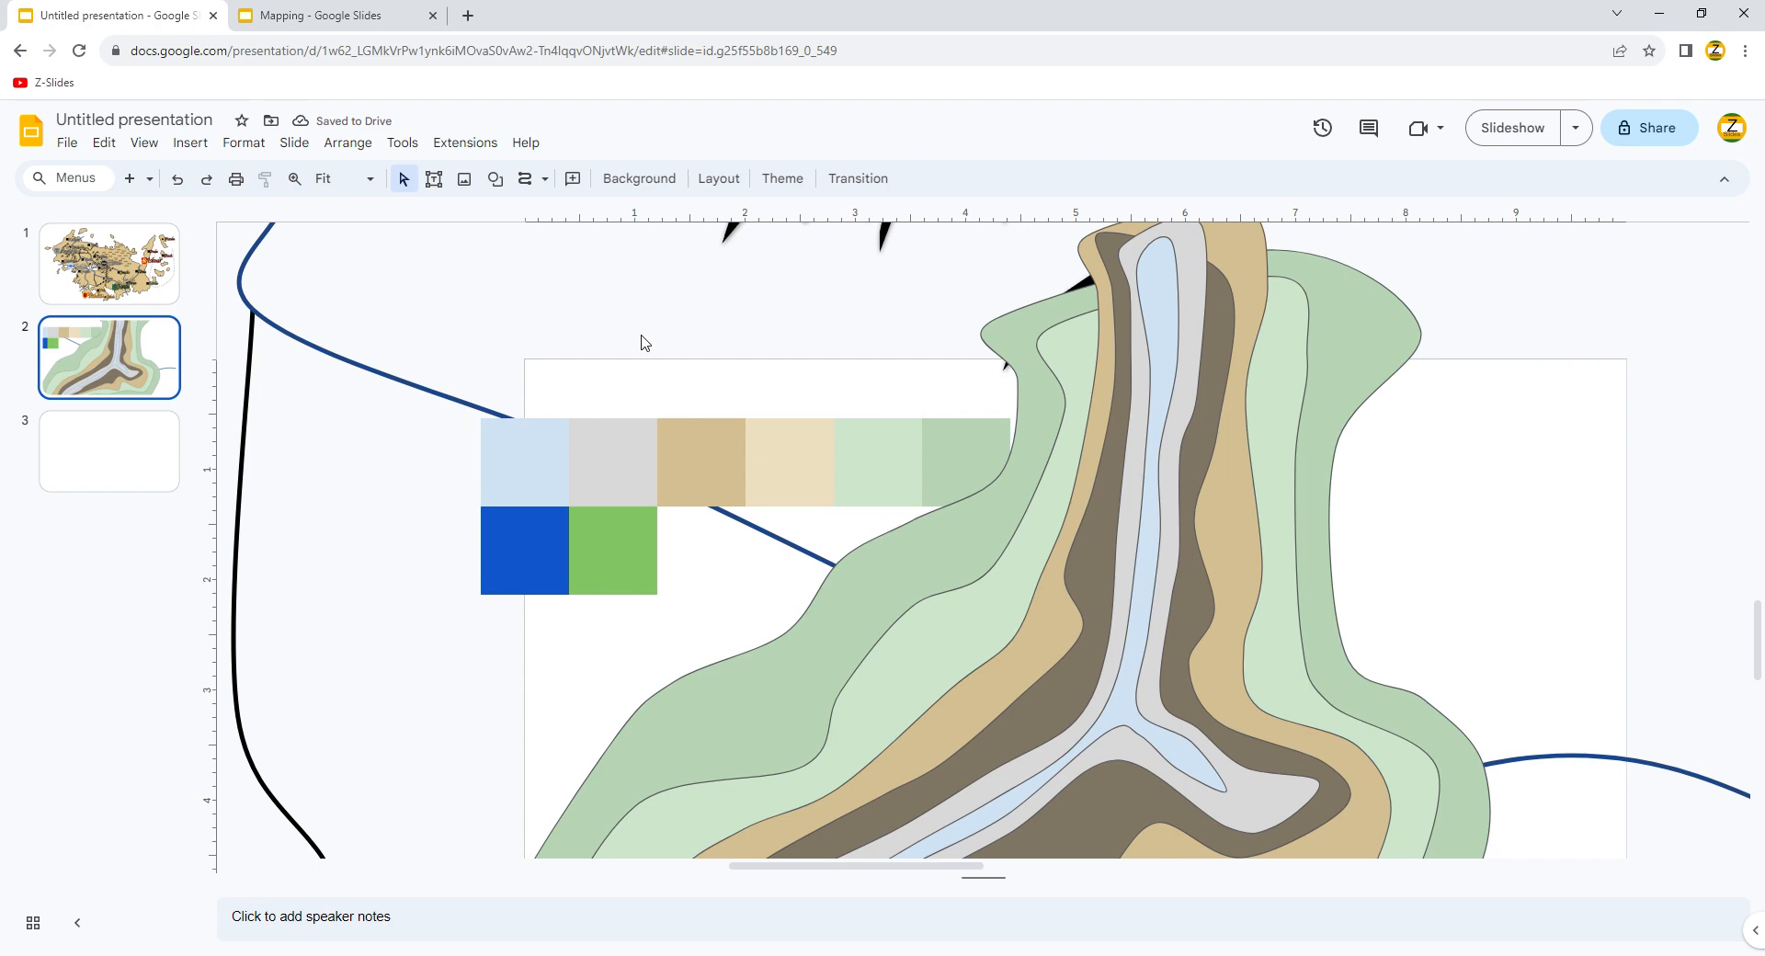
click(639, 179)
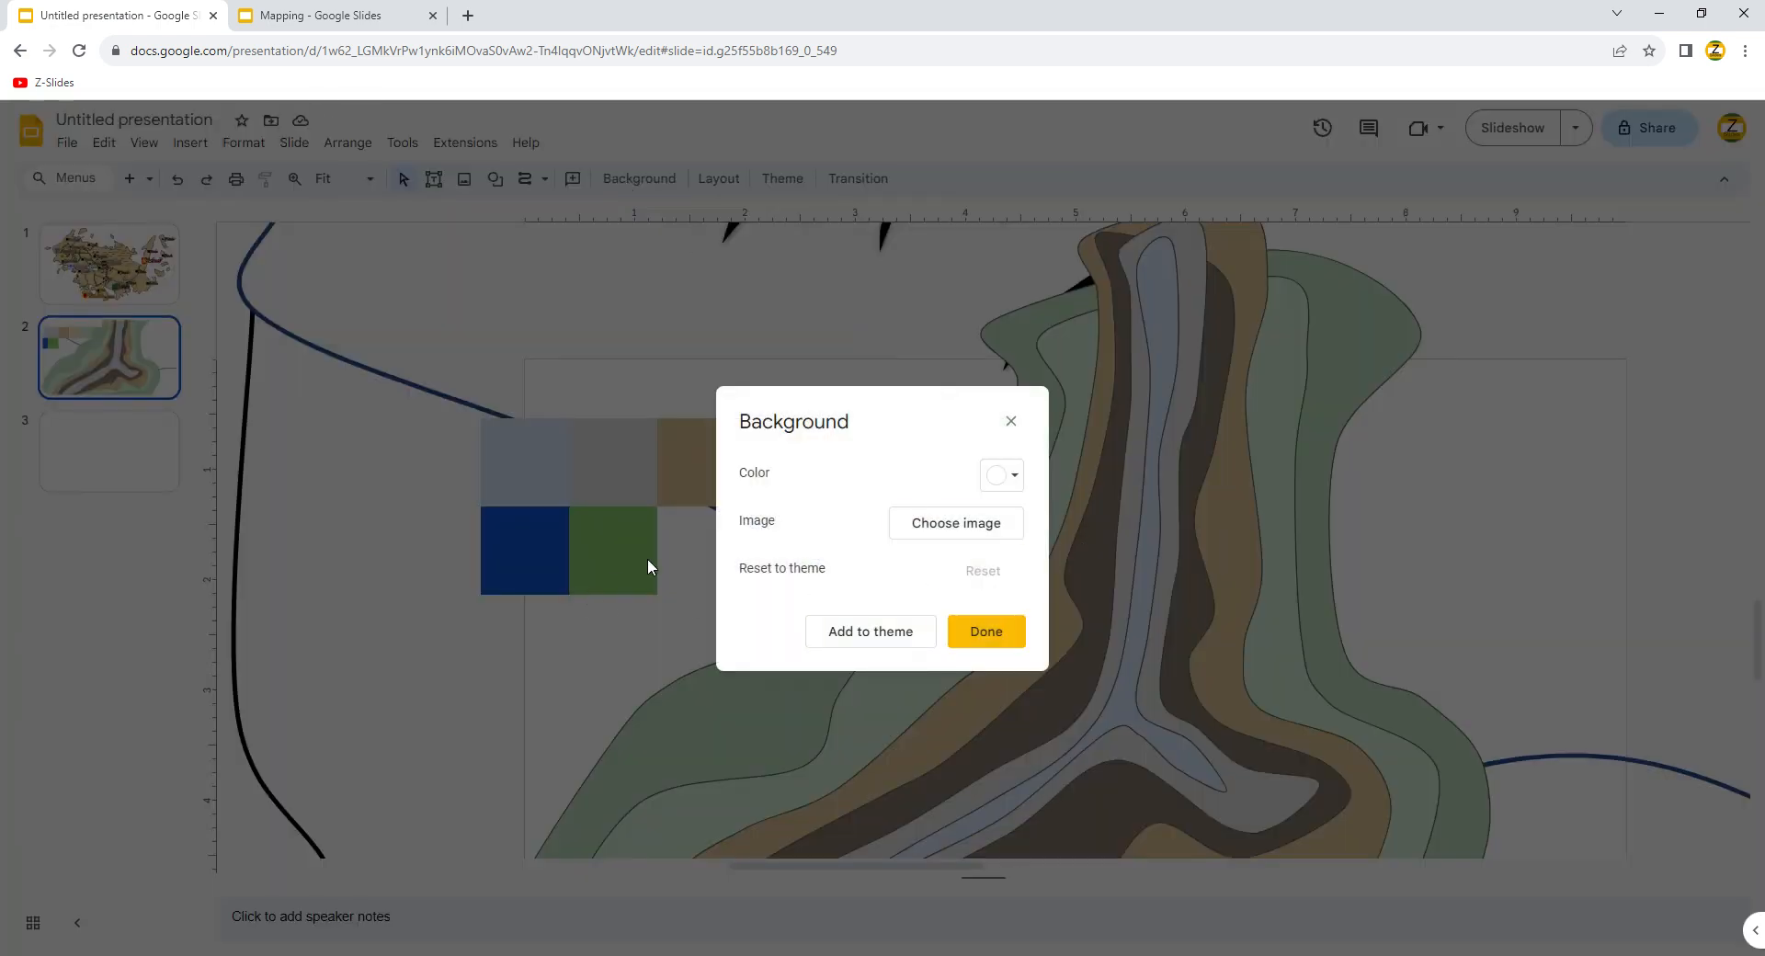
click(1010, 476)
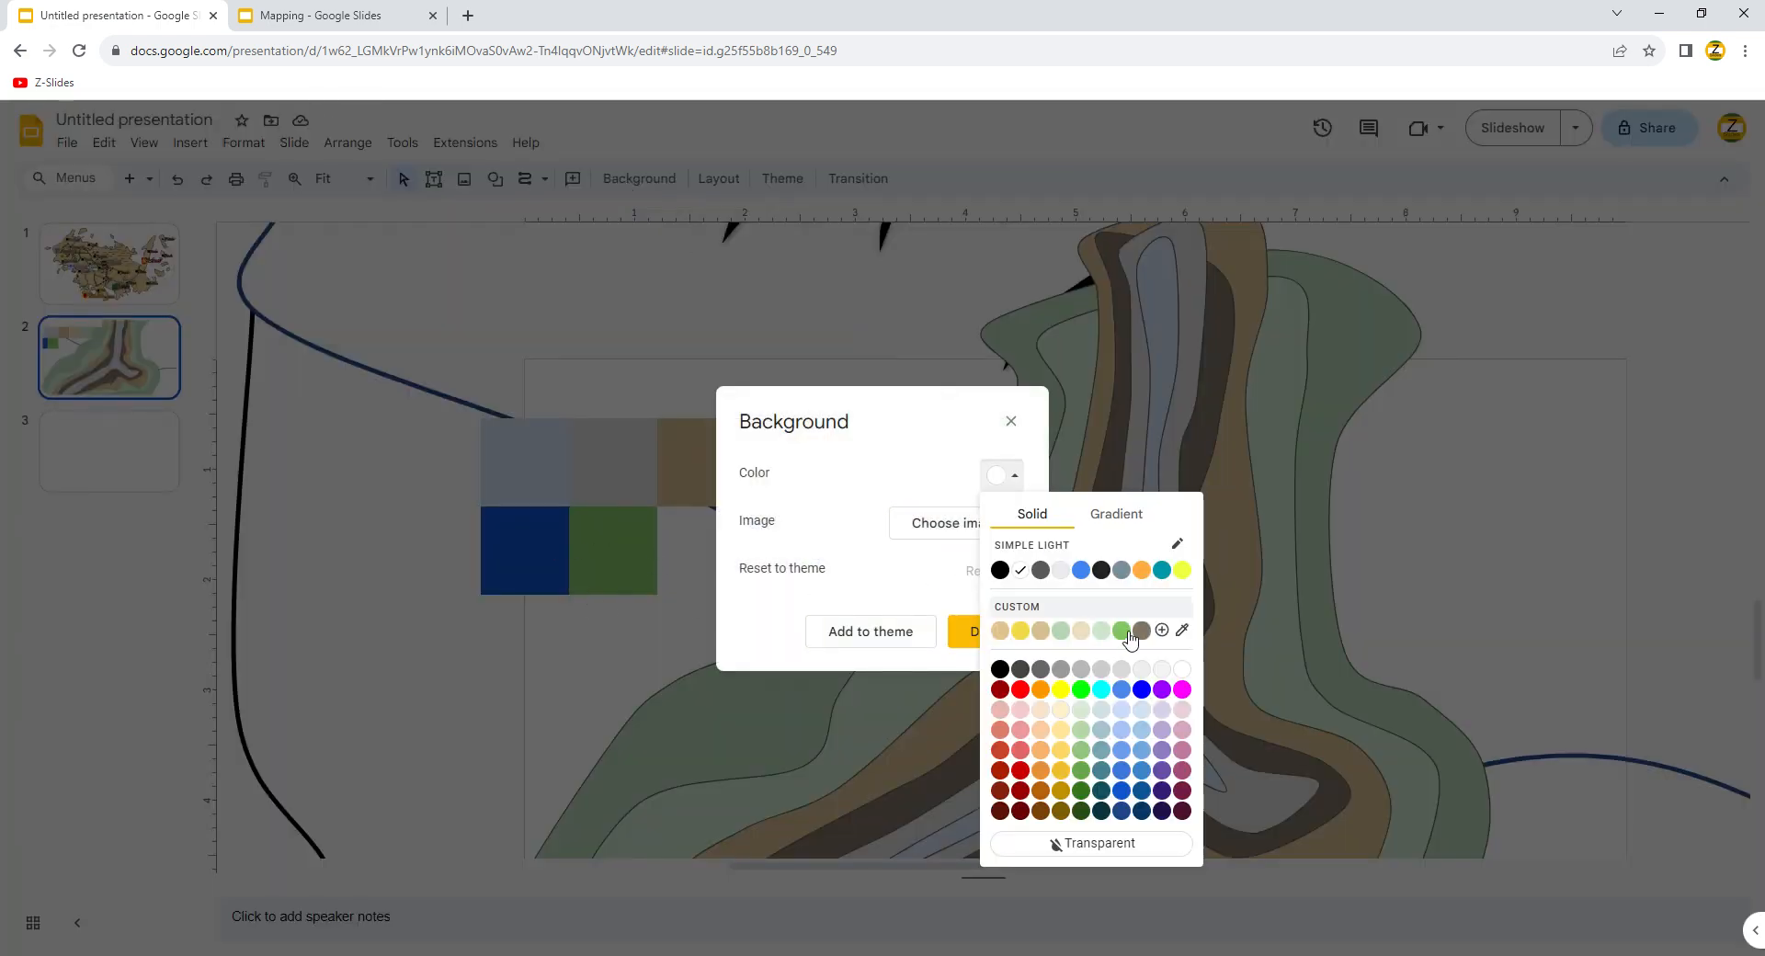
click(1122, 630)
click(1002, 636)
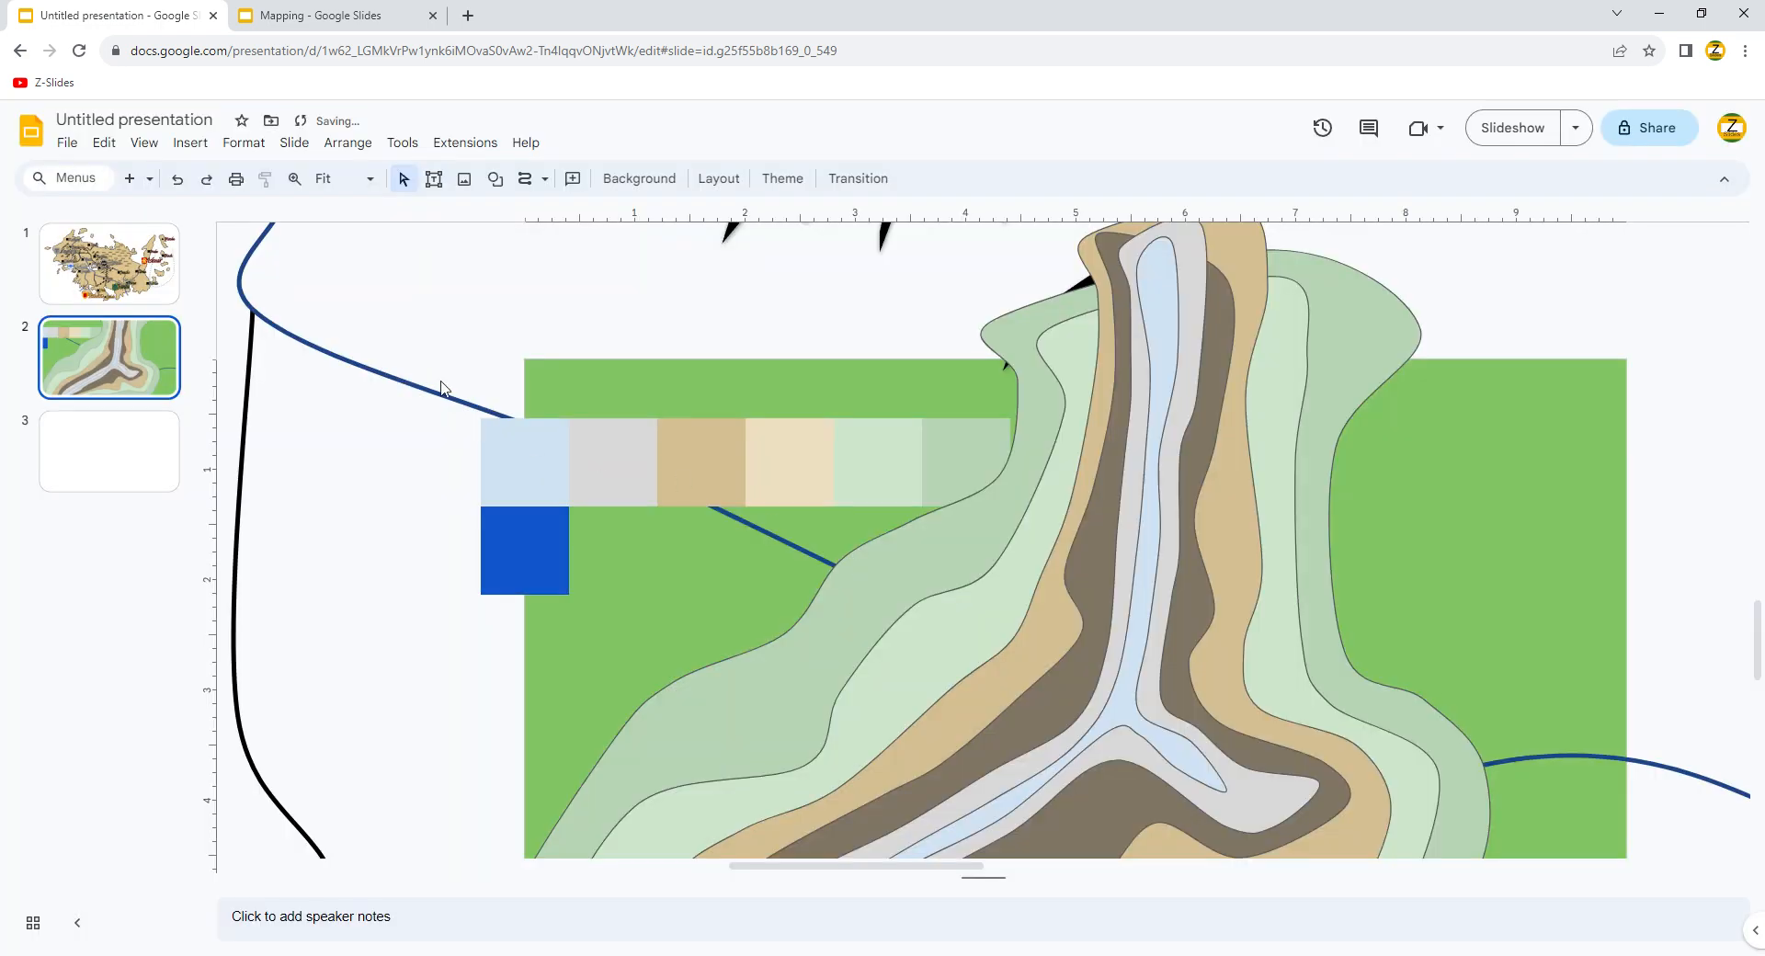
- Send all the elevation bands behind the rivers and Slexu label, and delete the black mountain symbols
click(967, 605)
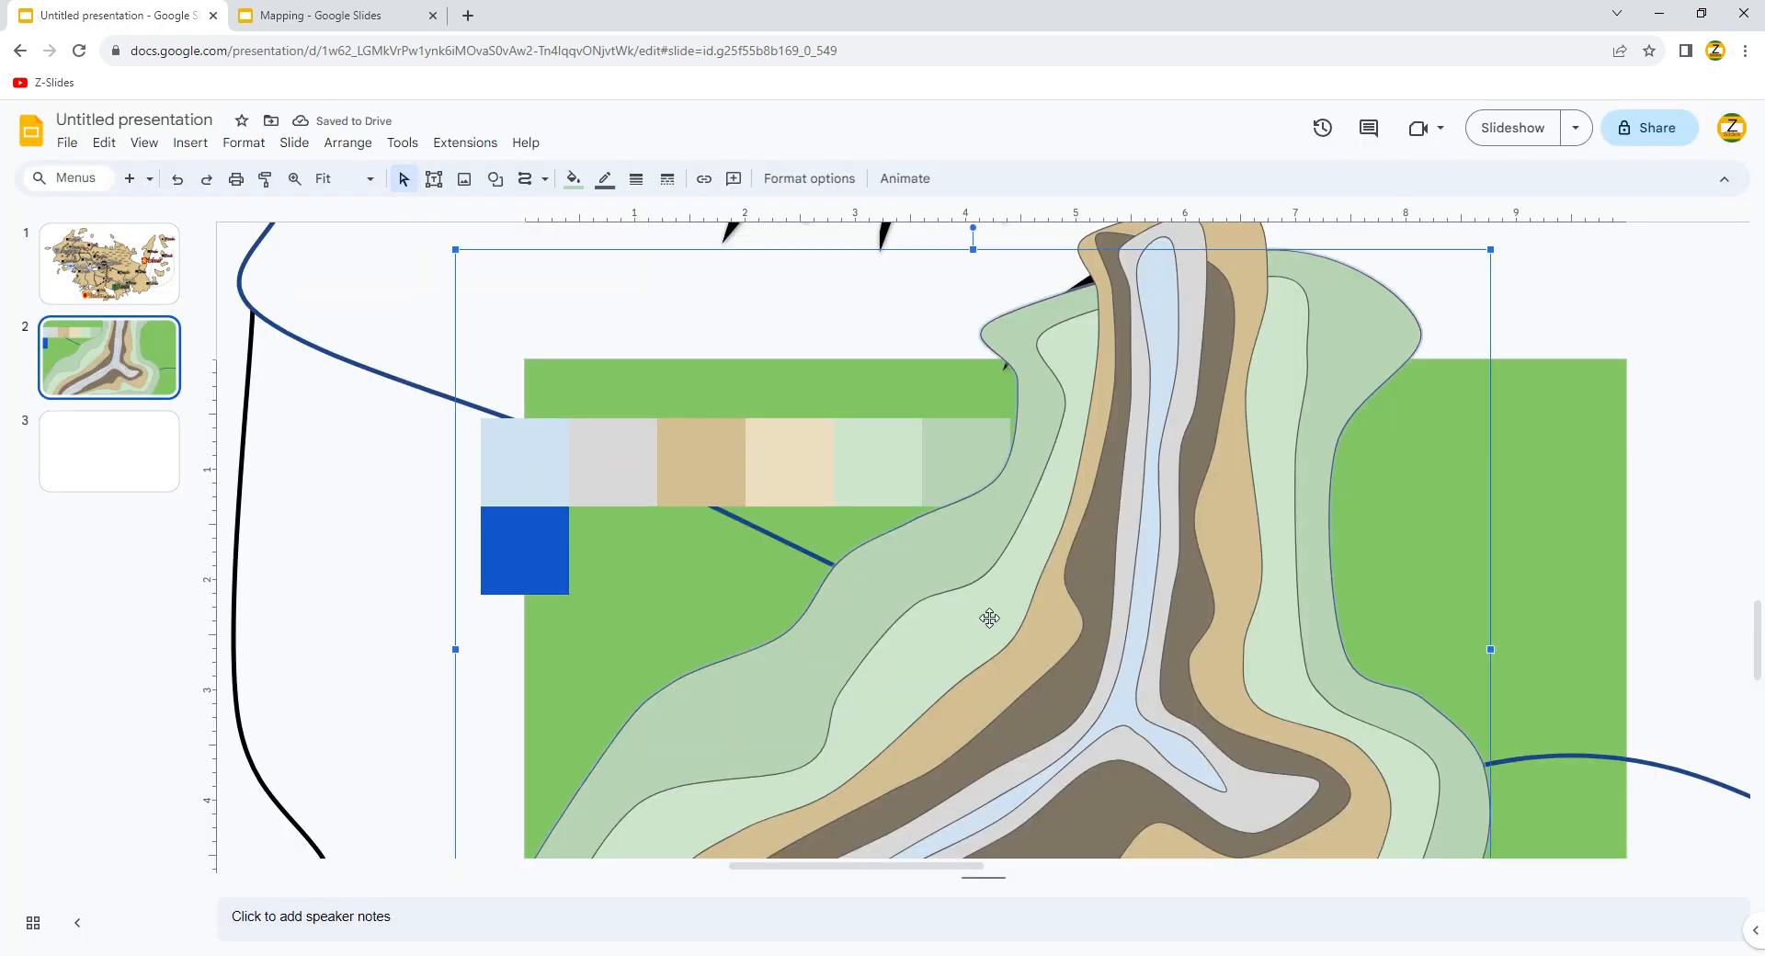
click(1094, 581)
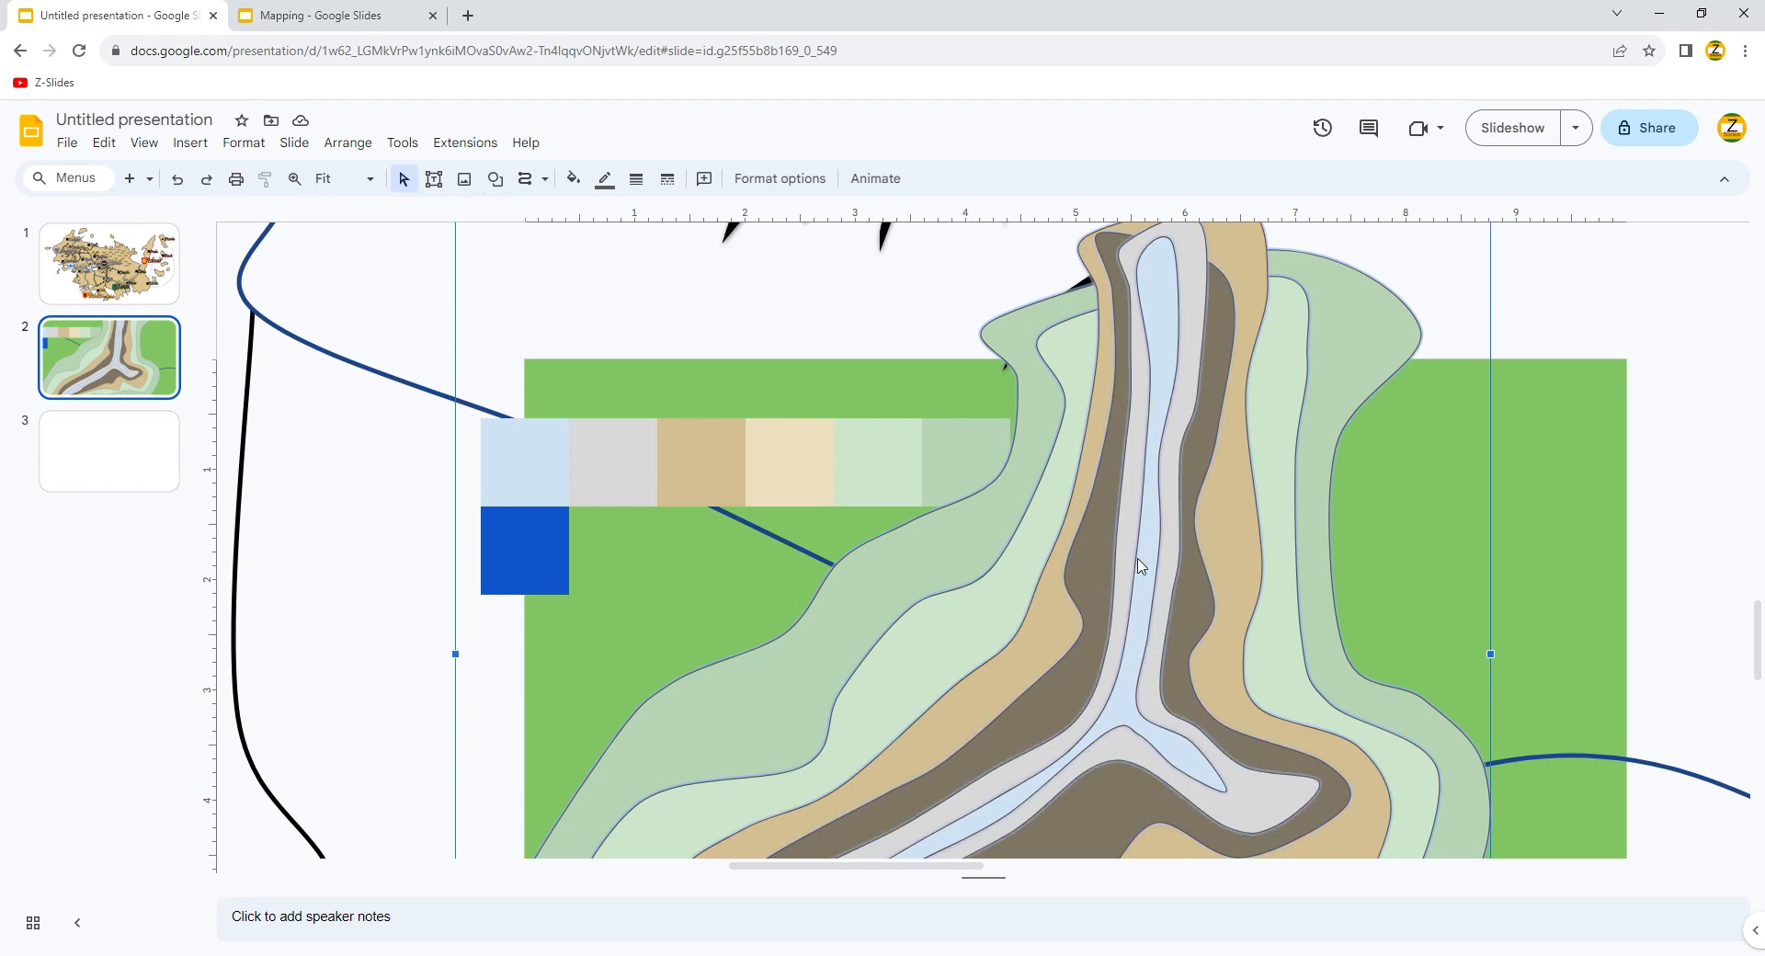
key(ctrl+Down)
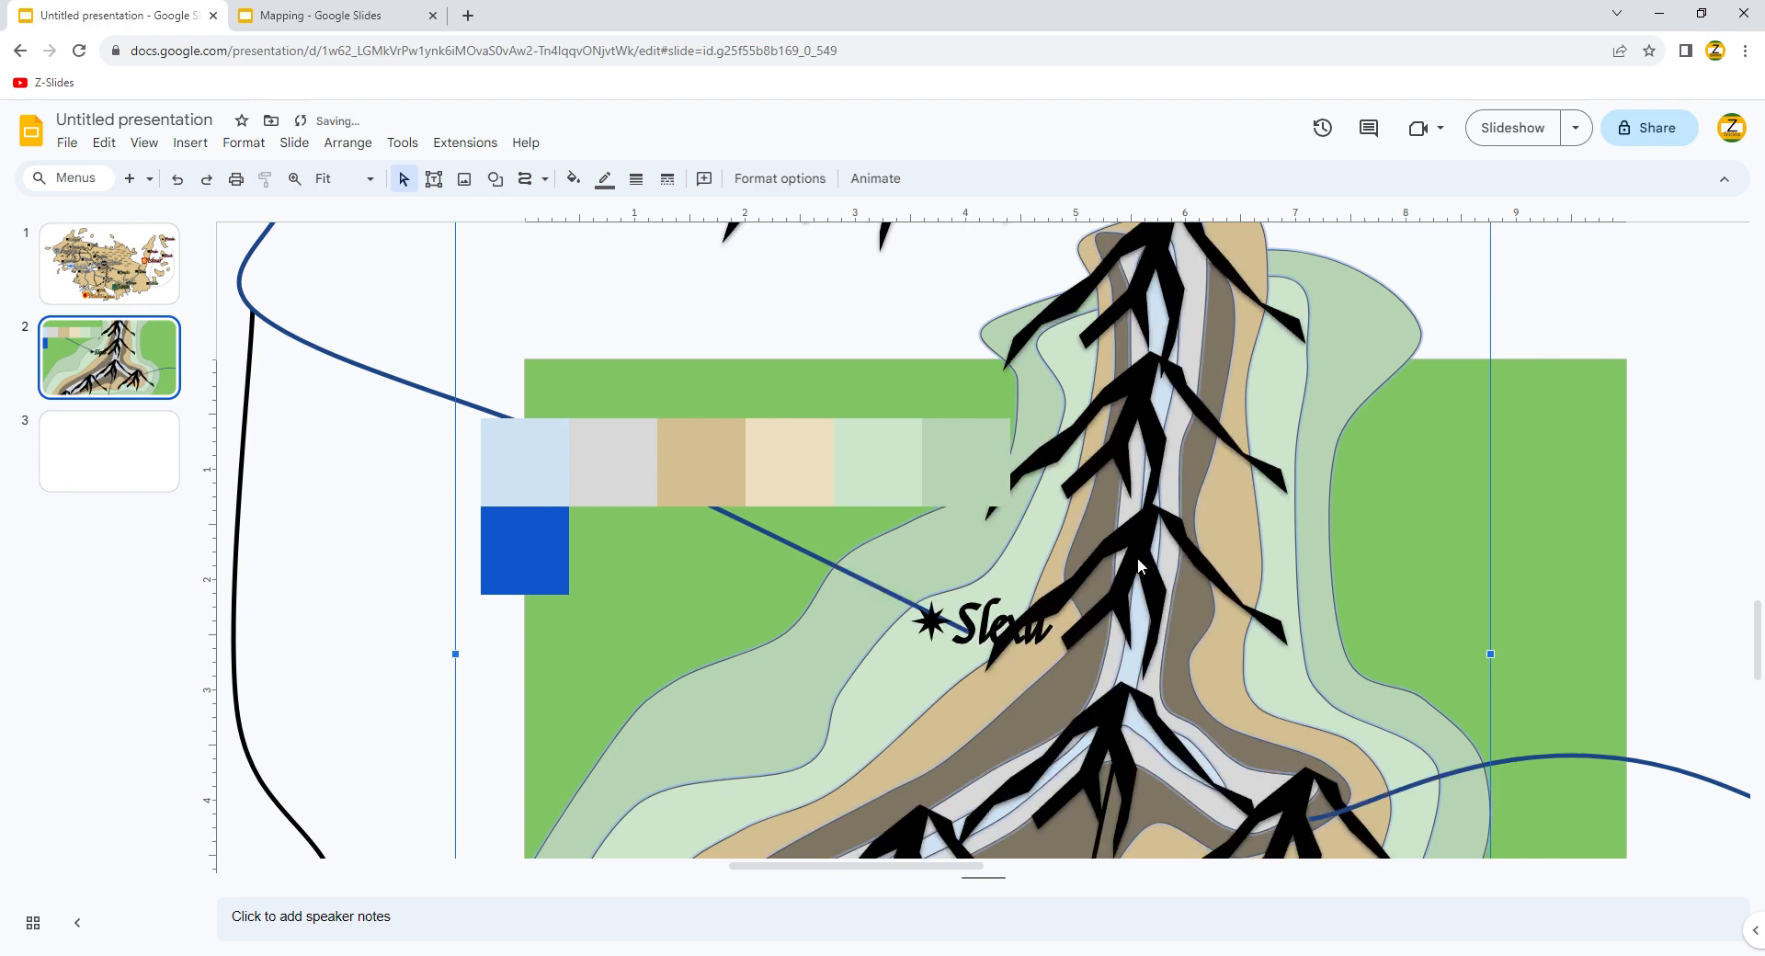
right_click(1272, 564)
click(1314, 755)
key(Escape)
click(1158, 390)
key(Delete)
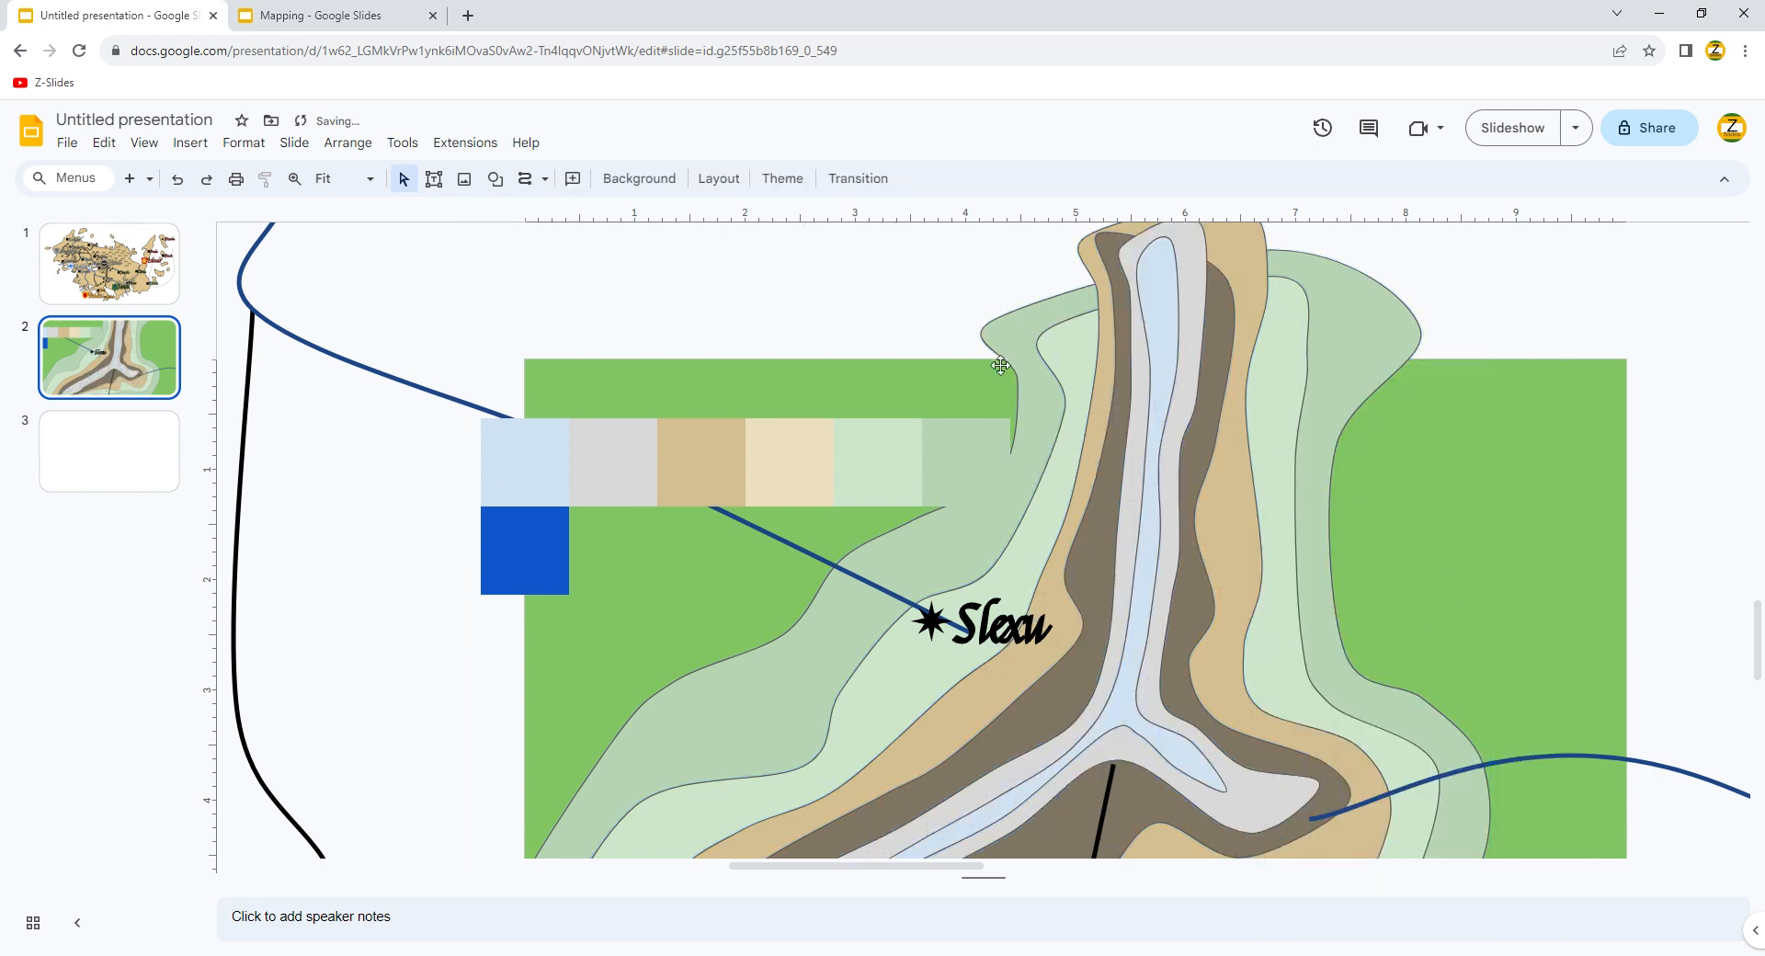
- Delete the Grunta and Grunda labels and the tree symbols around the slide, viewing it at 50%
click(371, 178)
click(335, 261)
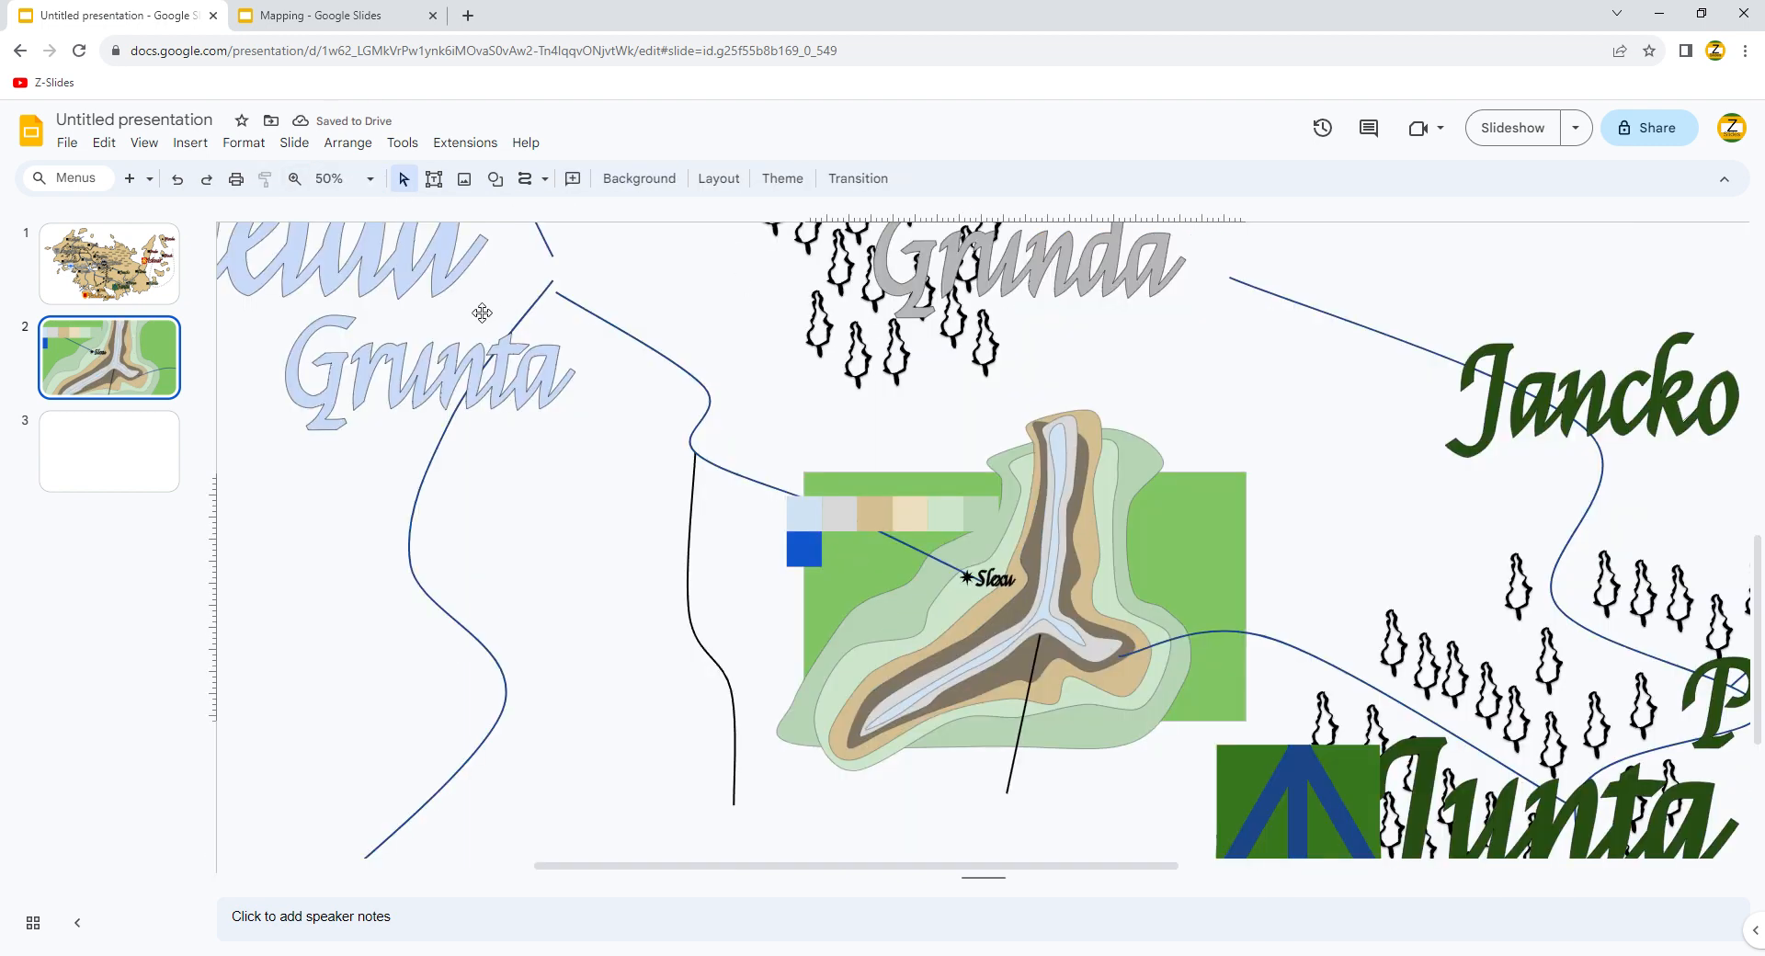
click(408, 372)
key(Delete)
click(919, 275)
key(Delete)
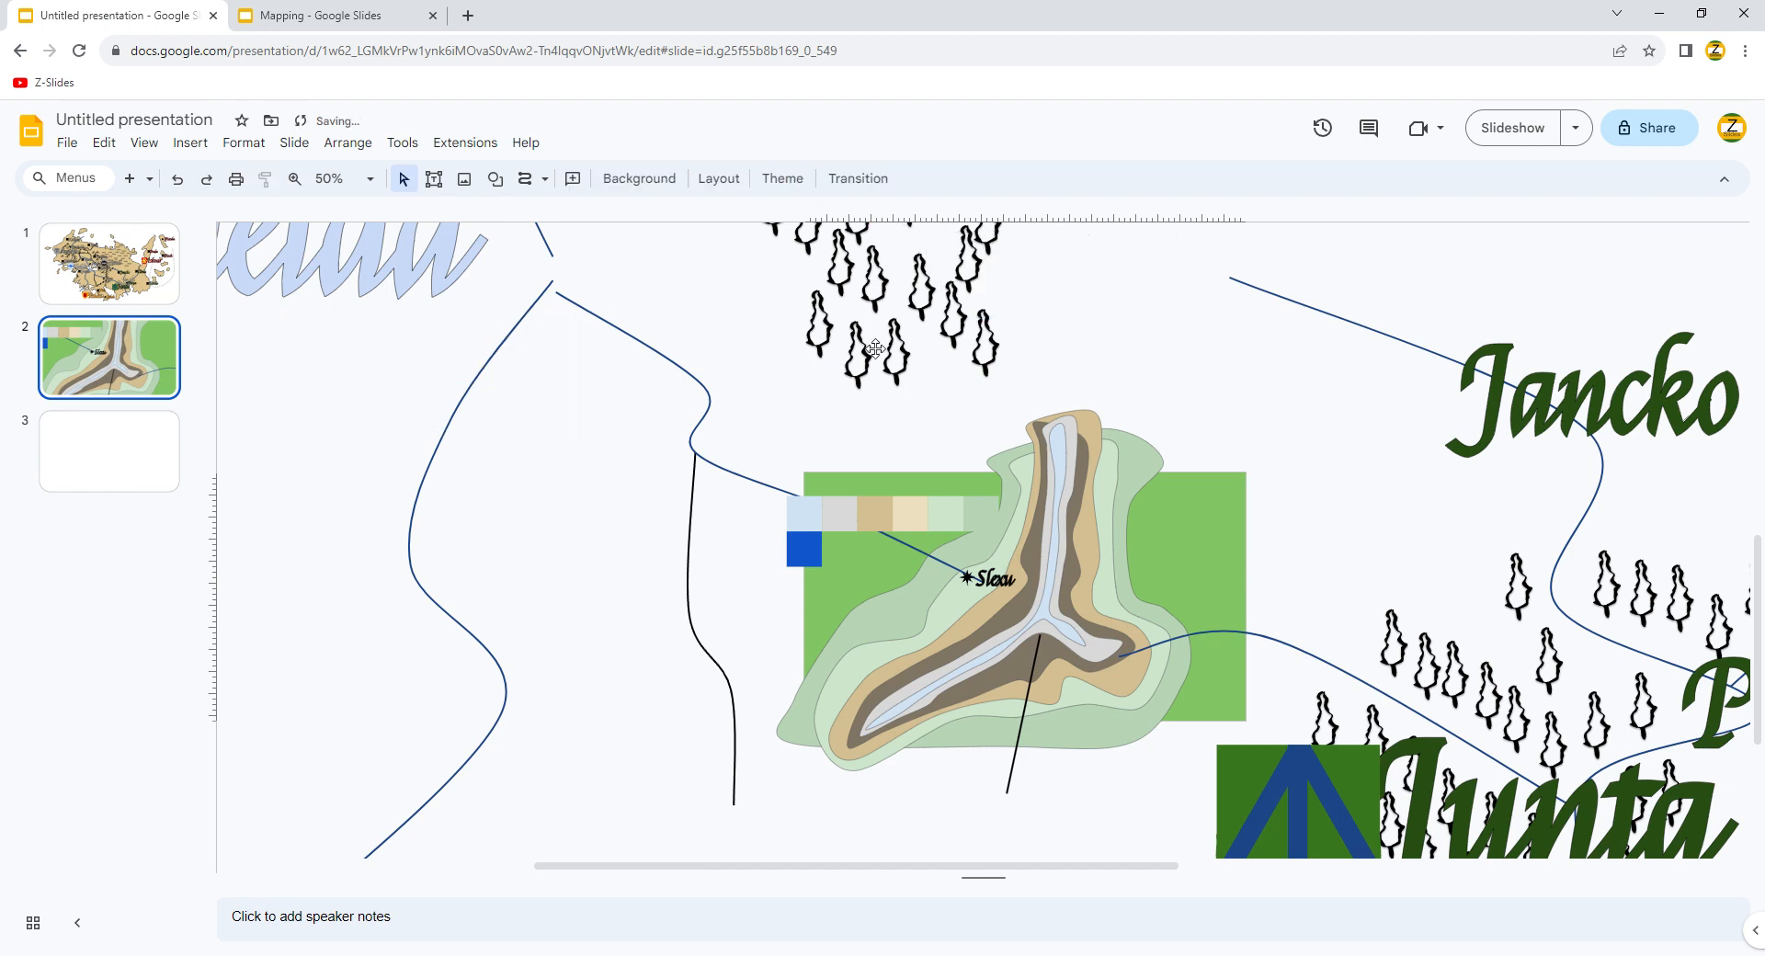
click(855, 353)
key(Delete)
click(704, 390)
key(Delete)
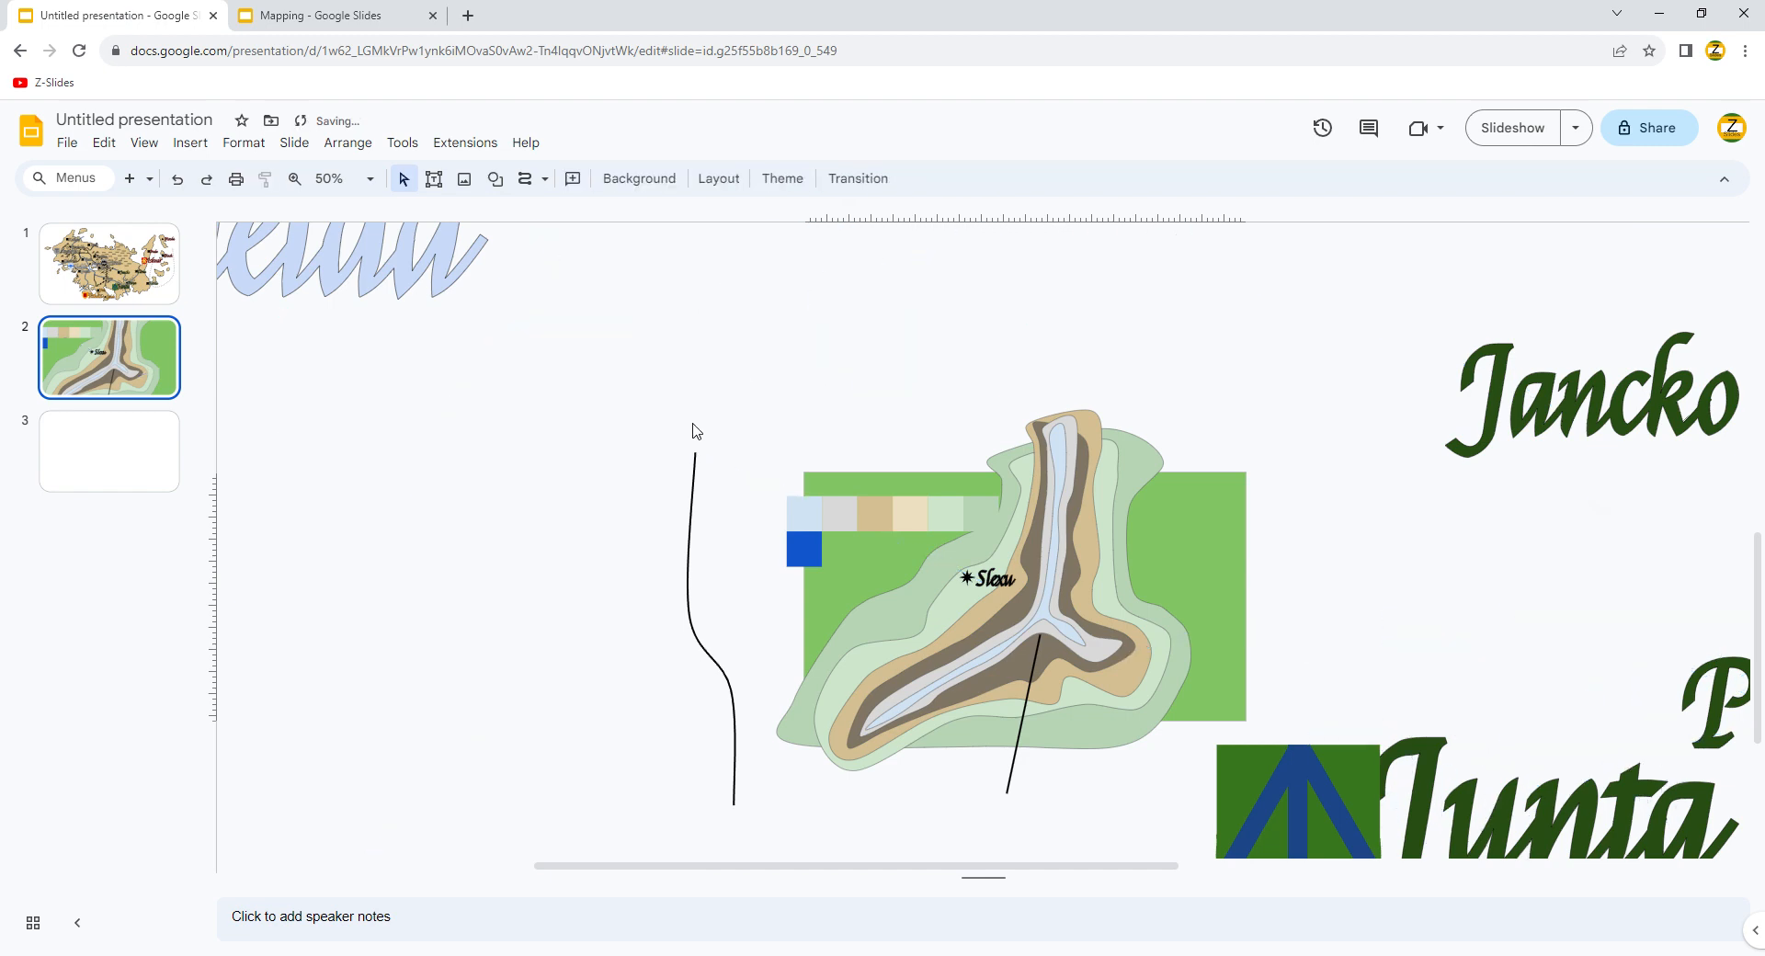
key(ctrl+z)
- Delete the black lines, the blue-and-green emblem, and the Junta and Jancko labels around the slide
scroll(693, 524, down, 3)
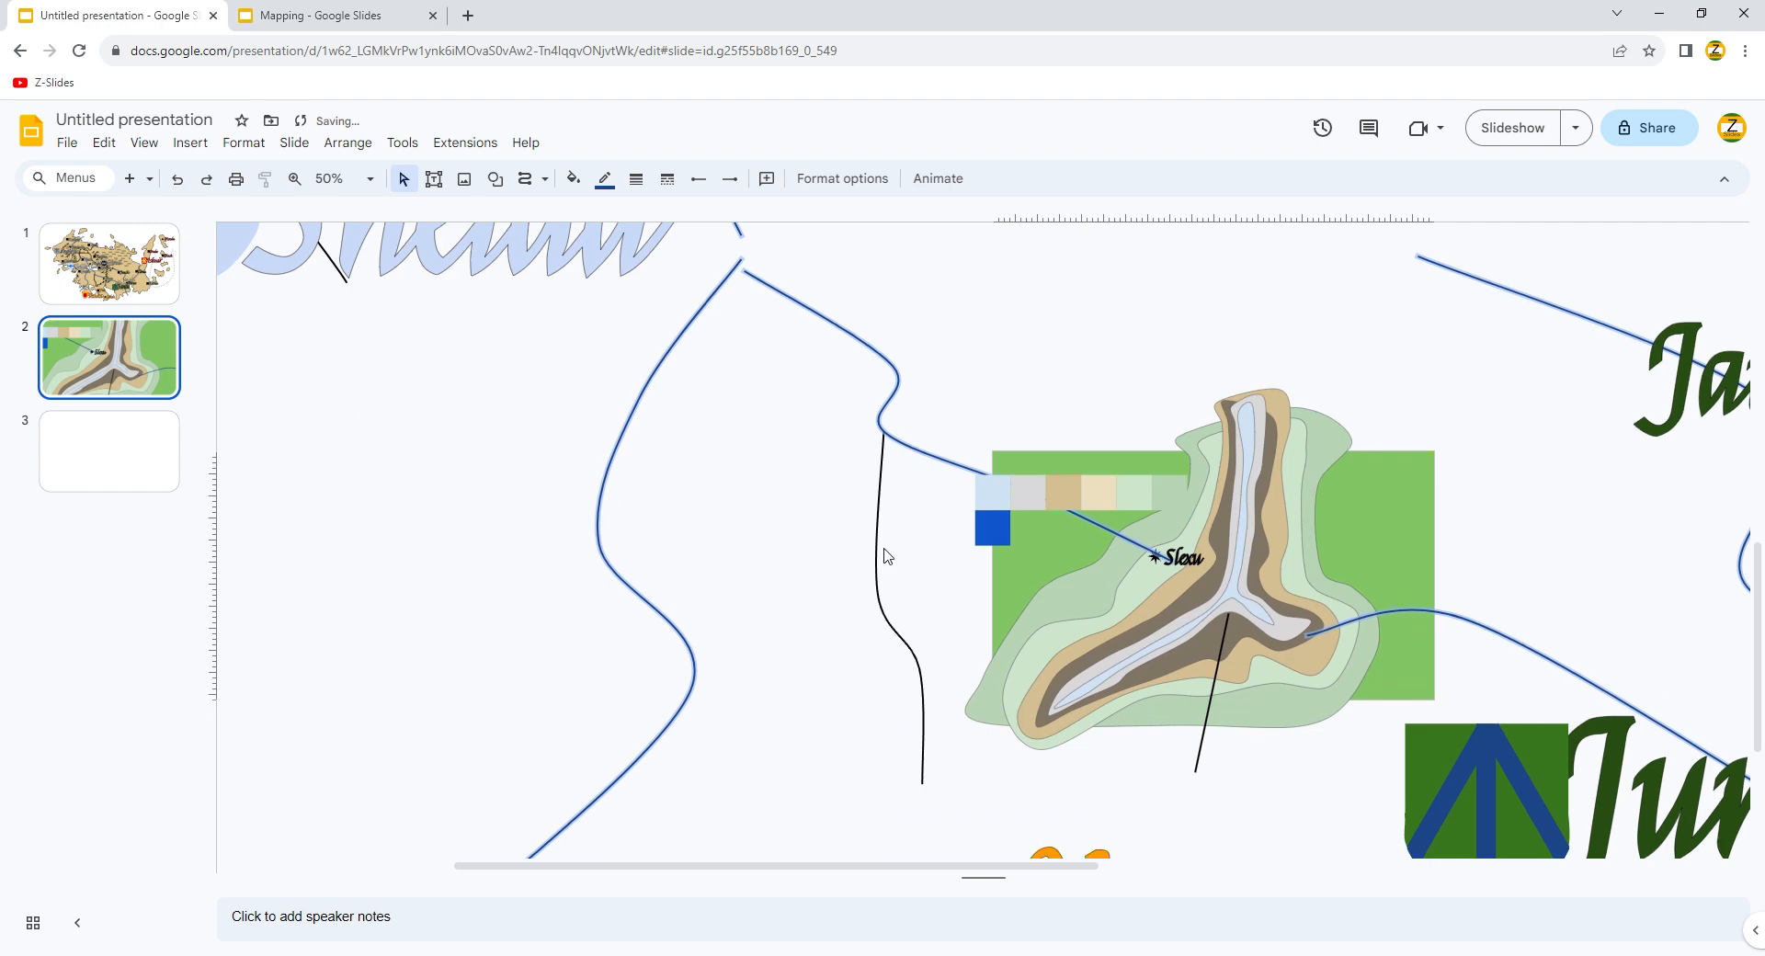
click(875, 559)
key(Delete)
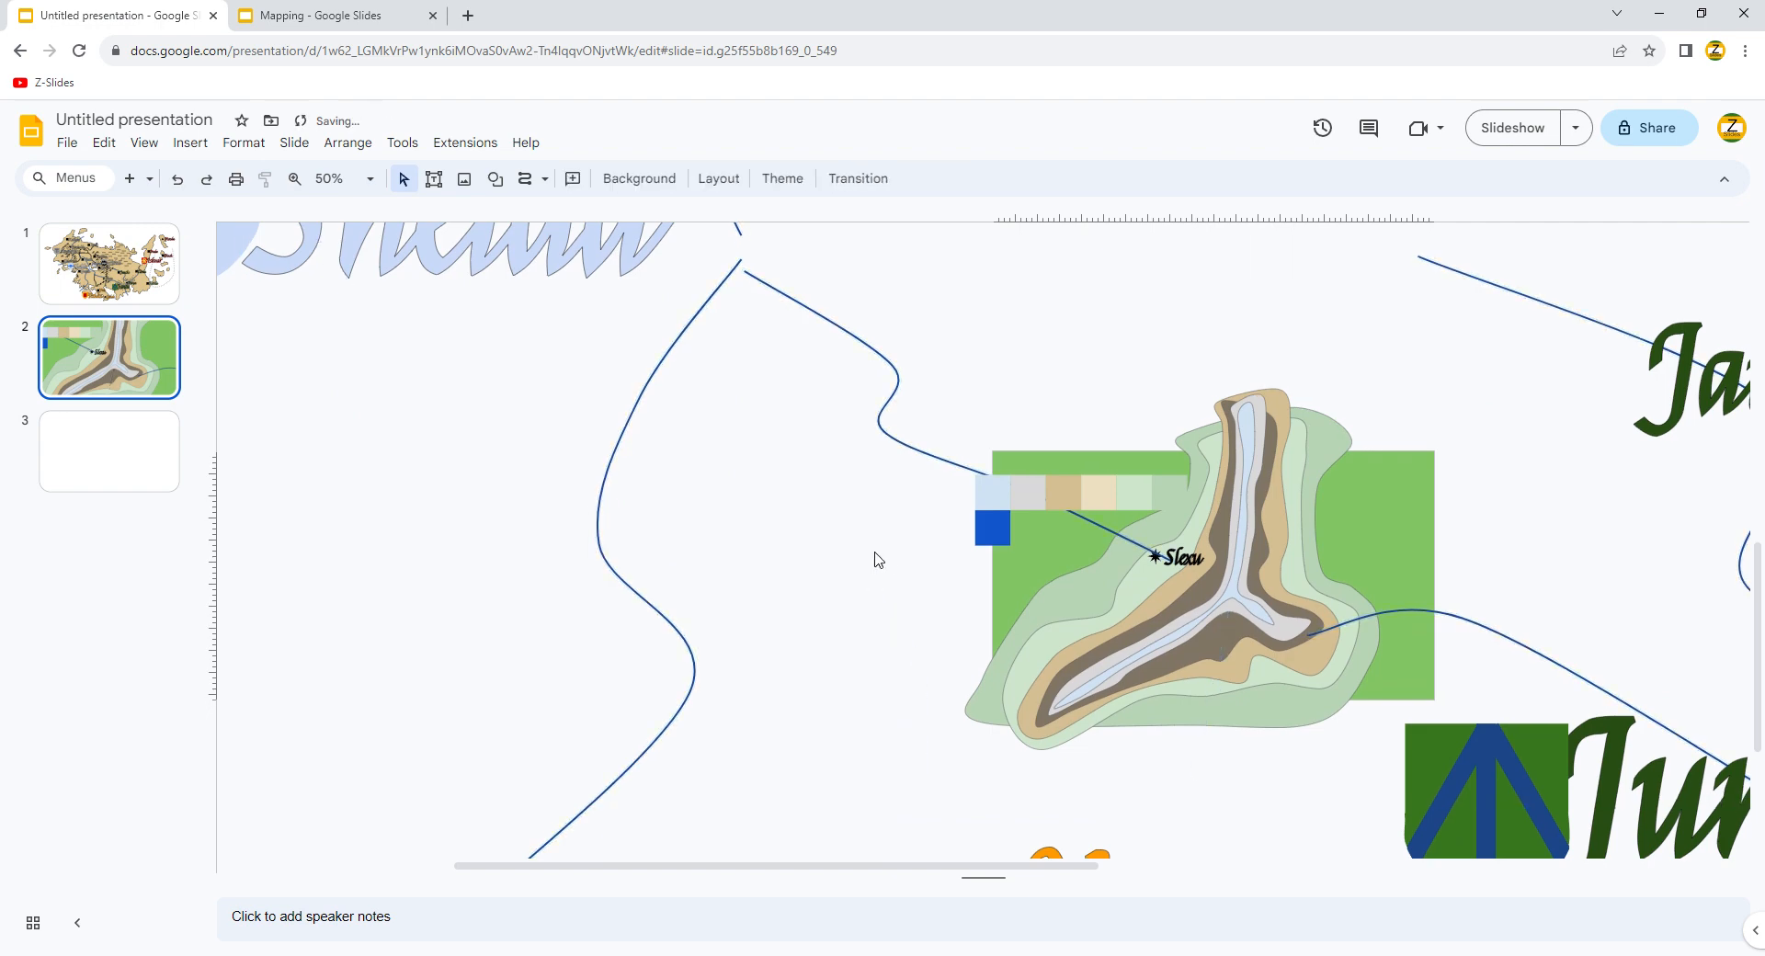
click(1567, 750)
key(Delete)
click(1599, 762)
key(Delete)
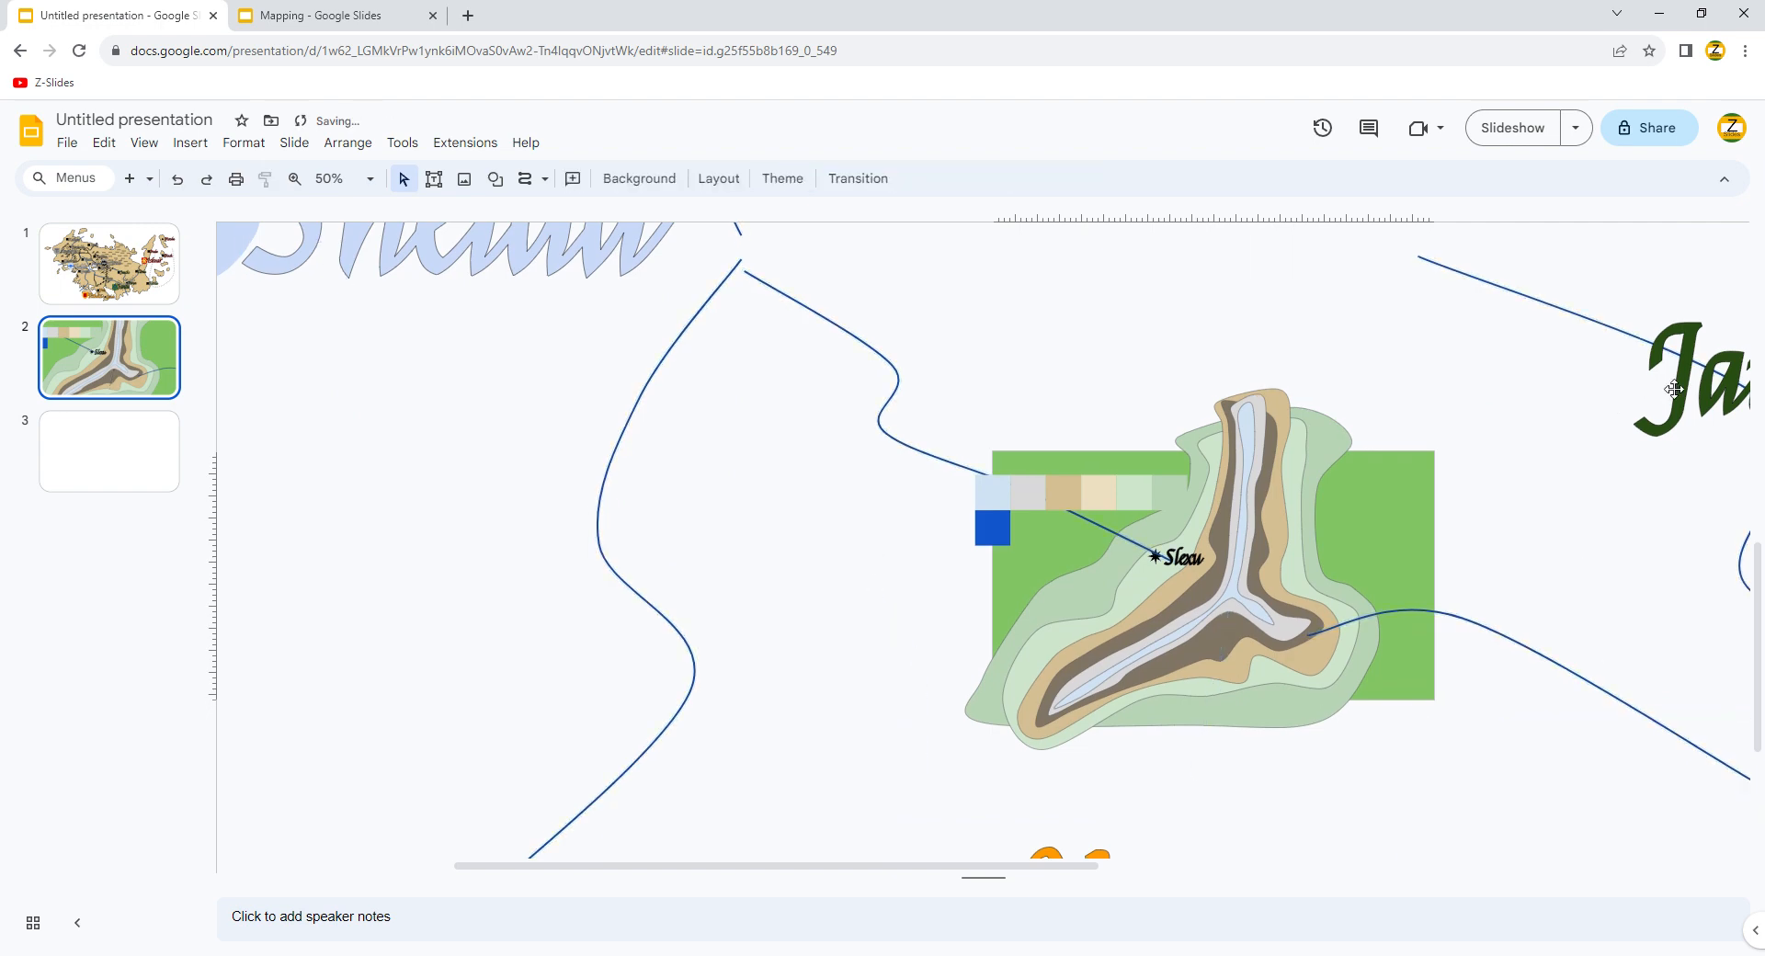
click(1671, 386)
key(Delete)
- Delete the large pale-blue region label, the Shlafen, Karldun and Grithal labels, the black-and-grey shield and the black dashes north of the slide
scroll(1395, 462, up, 4)
click(583, 556)
key(Delete)
click(692, 367)
key(Delete)
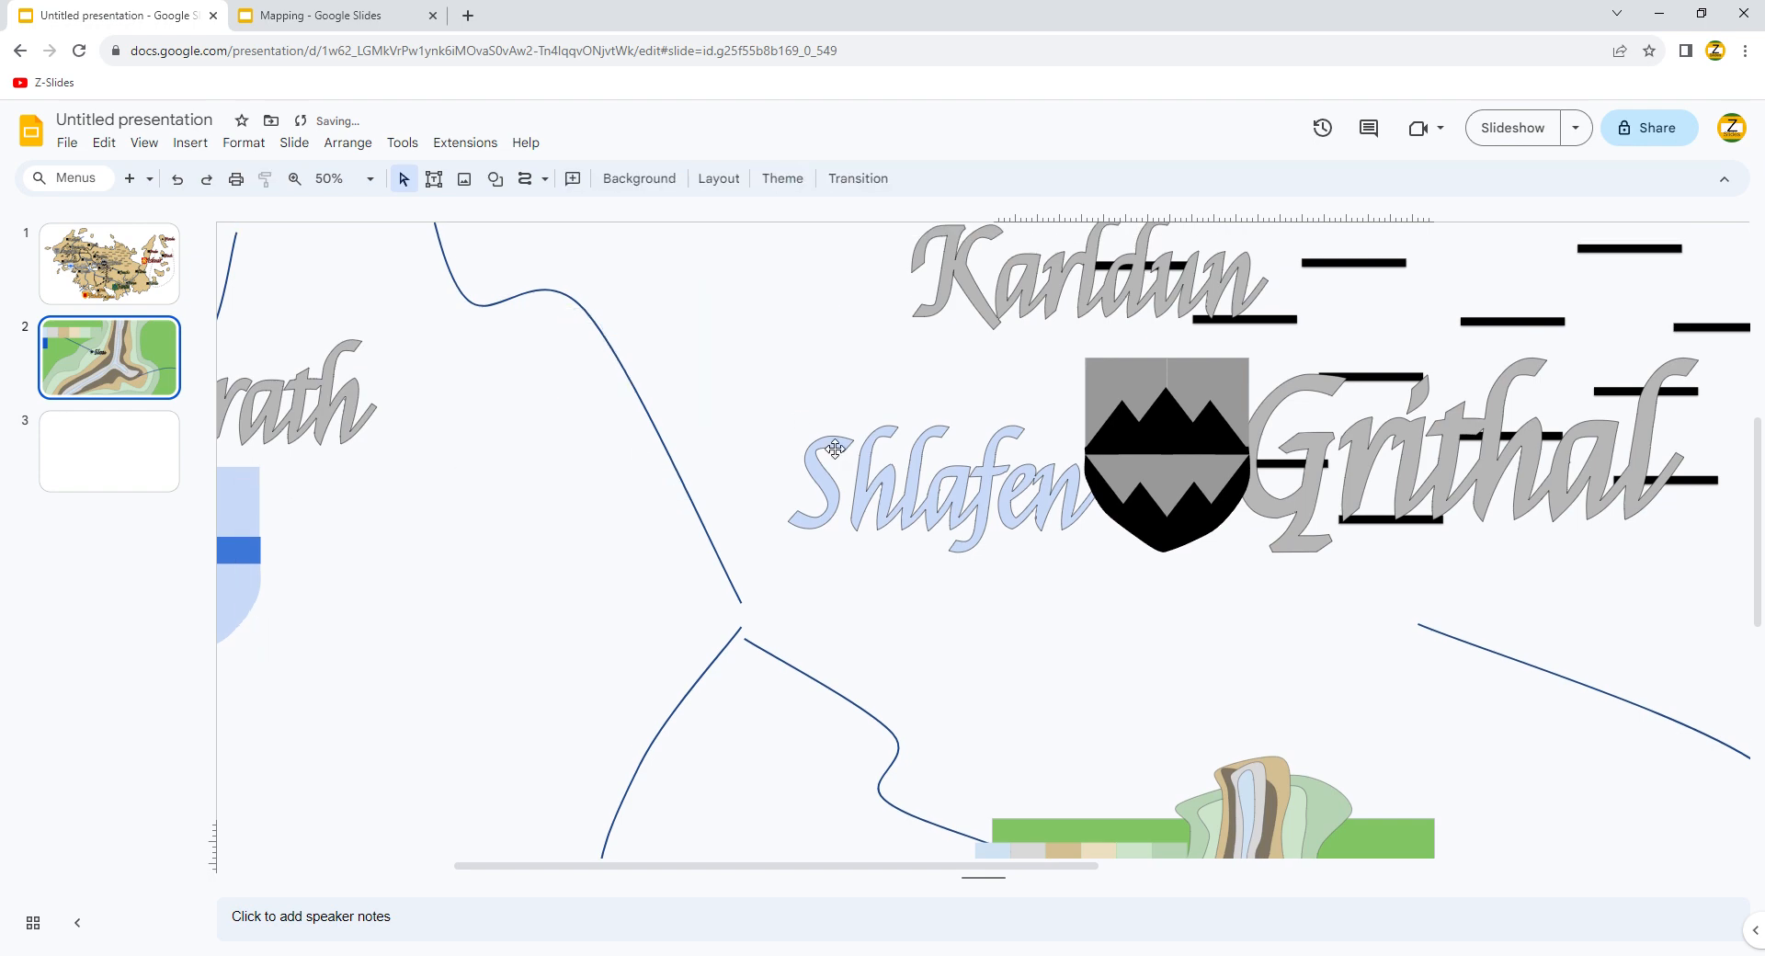
click(869, 487)
key(Delete)
click(974, 276)
key(Delete)
click(1167, 460)
key(Delete)
click(1291, 455)
key(Delete)
click(1299, 453)
key(Delete)
- Group the blue, grey, tan, beige and pale green palette swatches and move the group to the slide's upper-right area
scroll(611, 307, down, 6)
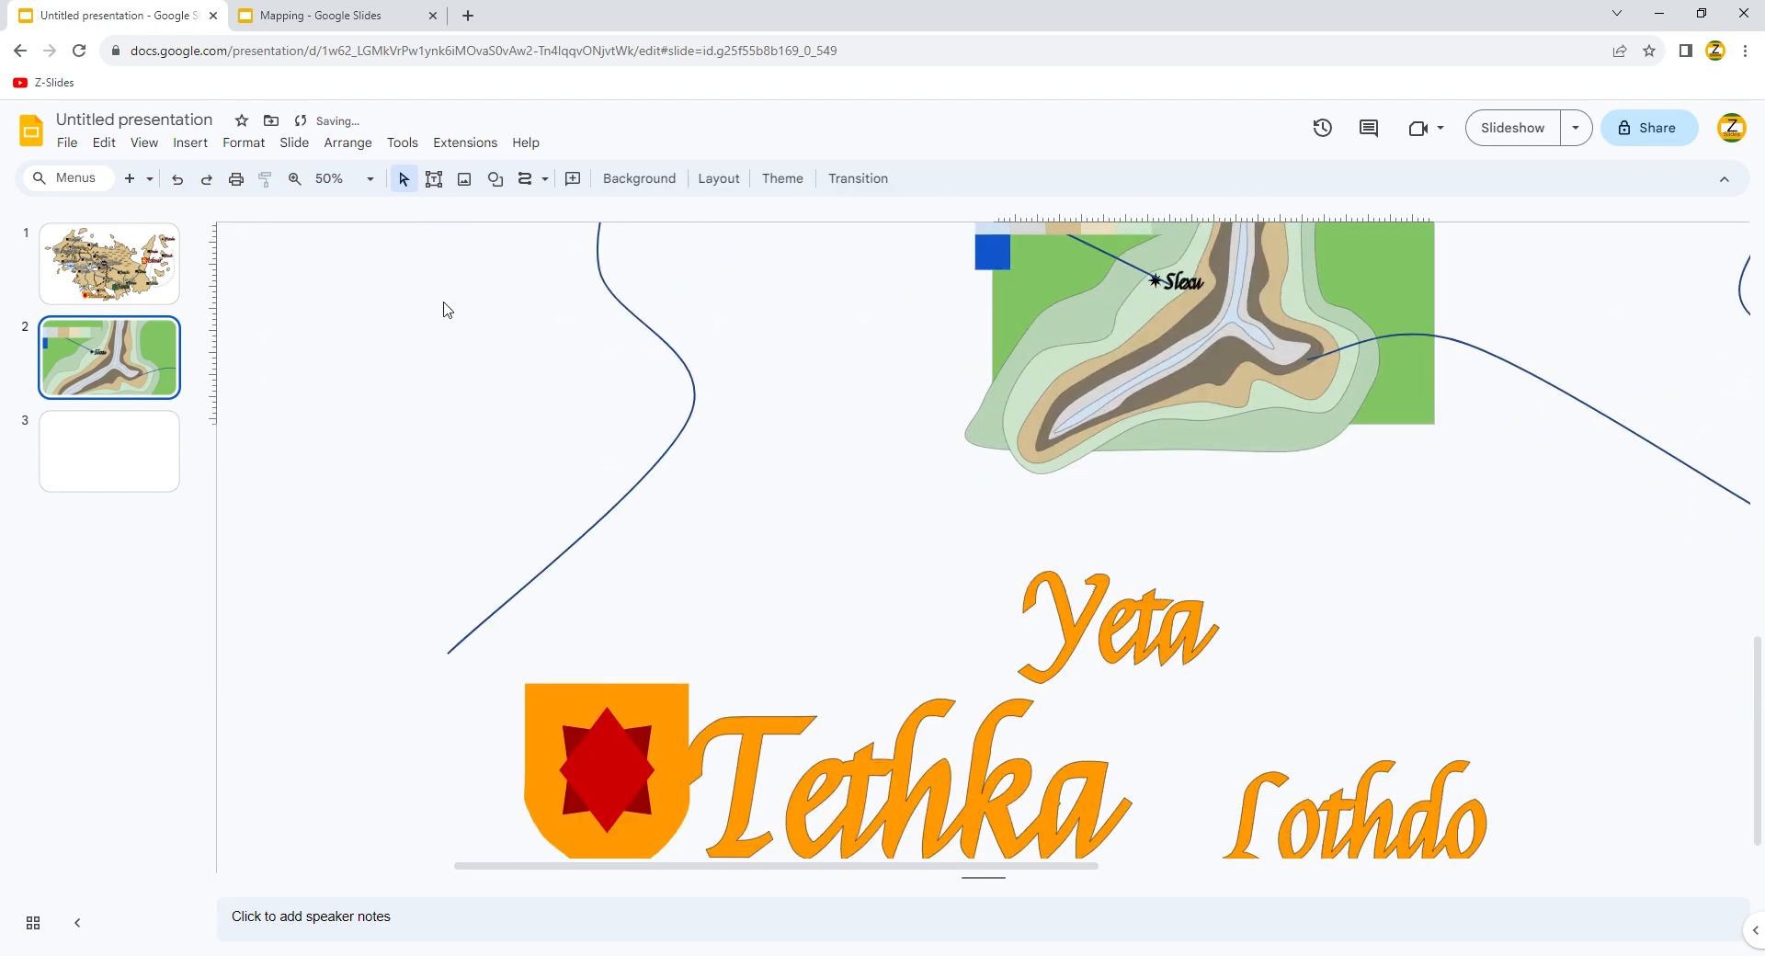
click(370, 180)
click(333, 211)
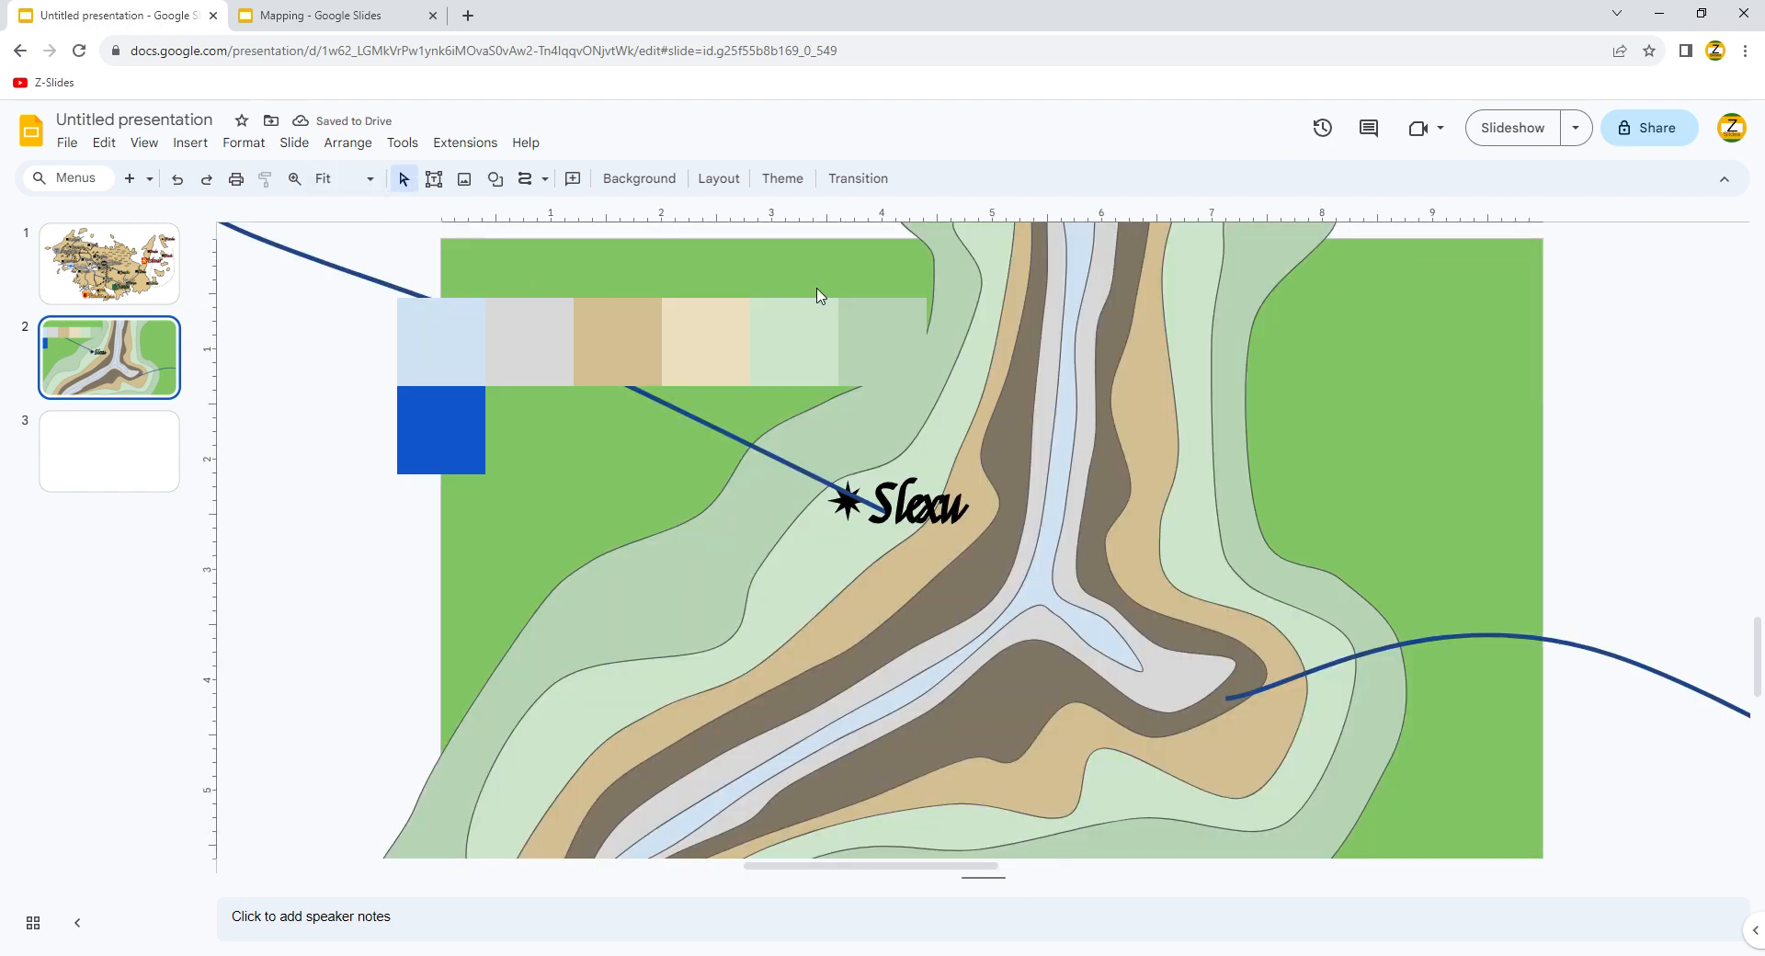
drag(616, 359, 956, 367)
key(ctrl+z)
shift+click(478, 359)
shift+click(551, 358)
shift+click(706, 363)
shift+click(794, 342)
shift+click(884, 354)
shift+click(471, 412)
right_click(527, 357)
click(556, 642)
drag(603, 361, 1230, 326)
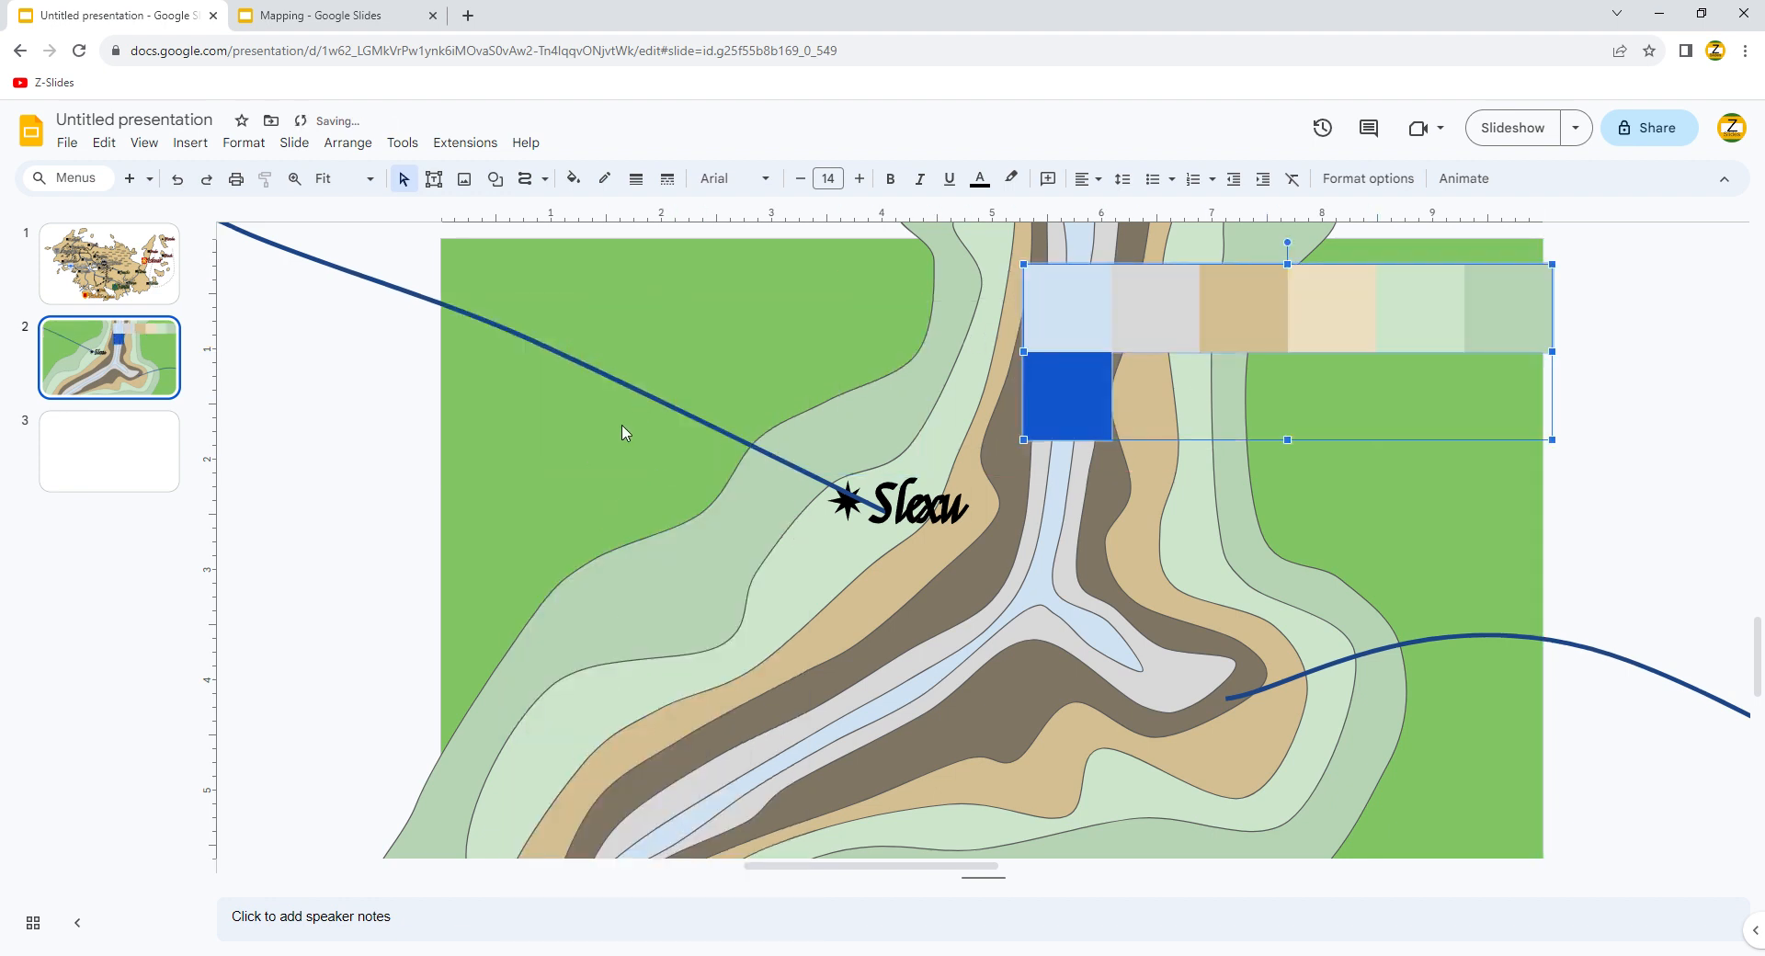
click(732, 343)
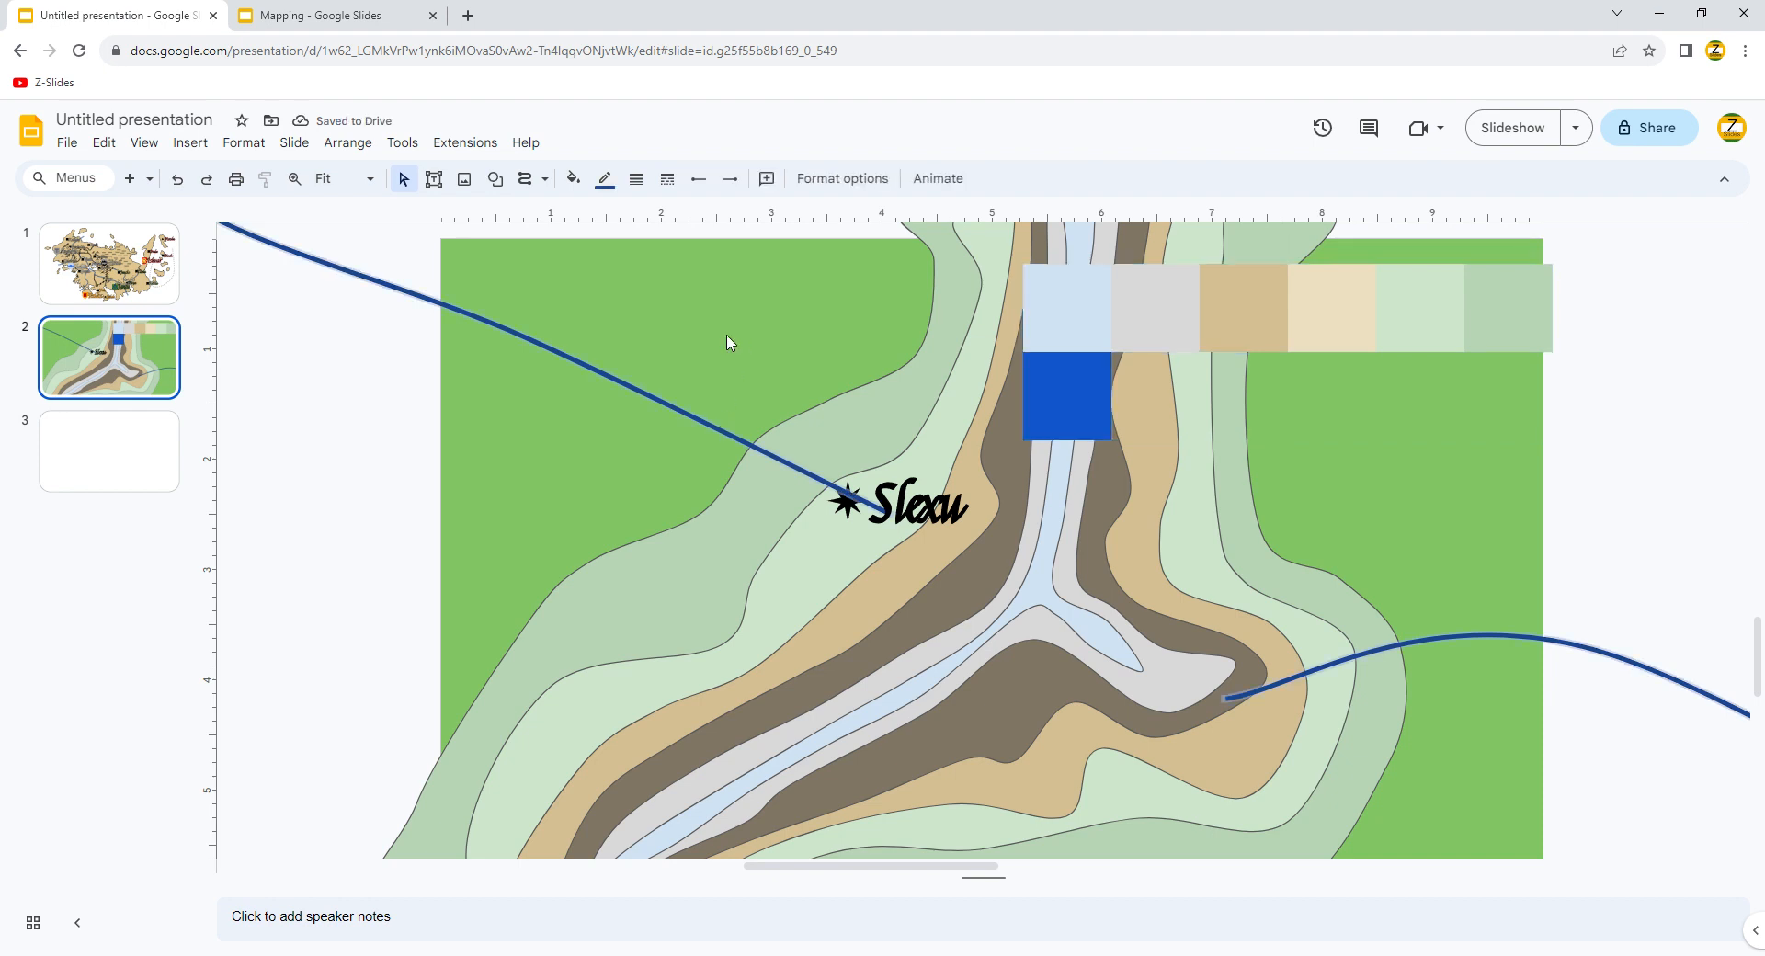
- Draw a winding curve about 5.3 inches wide along the western river past Slexu to the ridge, and adjust its points near the town
click(545, 179)
click(537, 207)
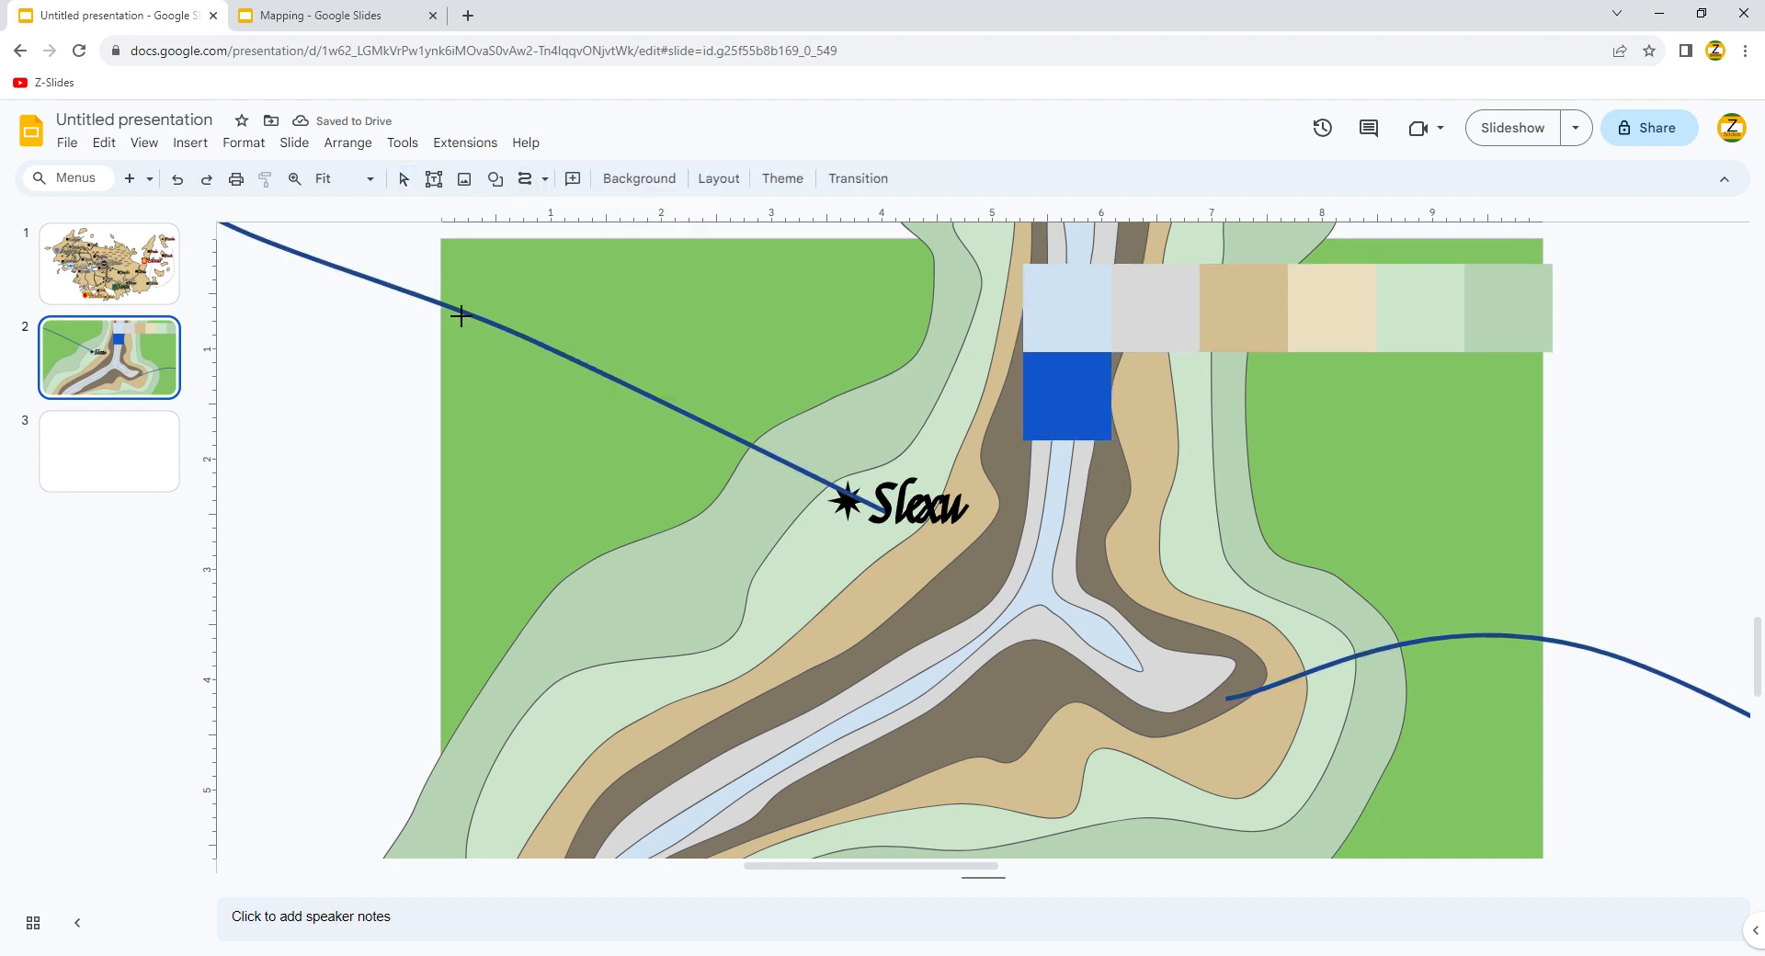
drag(472, 316, 527, 361)
mouse_move(626, 394)
mouse_down()
mouse_move(760, 448)
mouse_move(767, 491)
mouse_move(809, 533)
mouse_move(1018, 574)
mouse_up()
double_click(805, 531)
drag(851, 519, 839, 505)
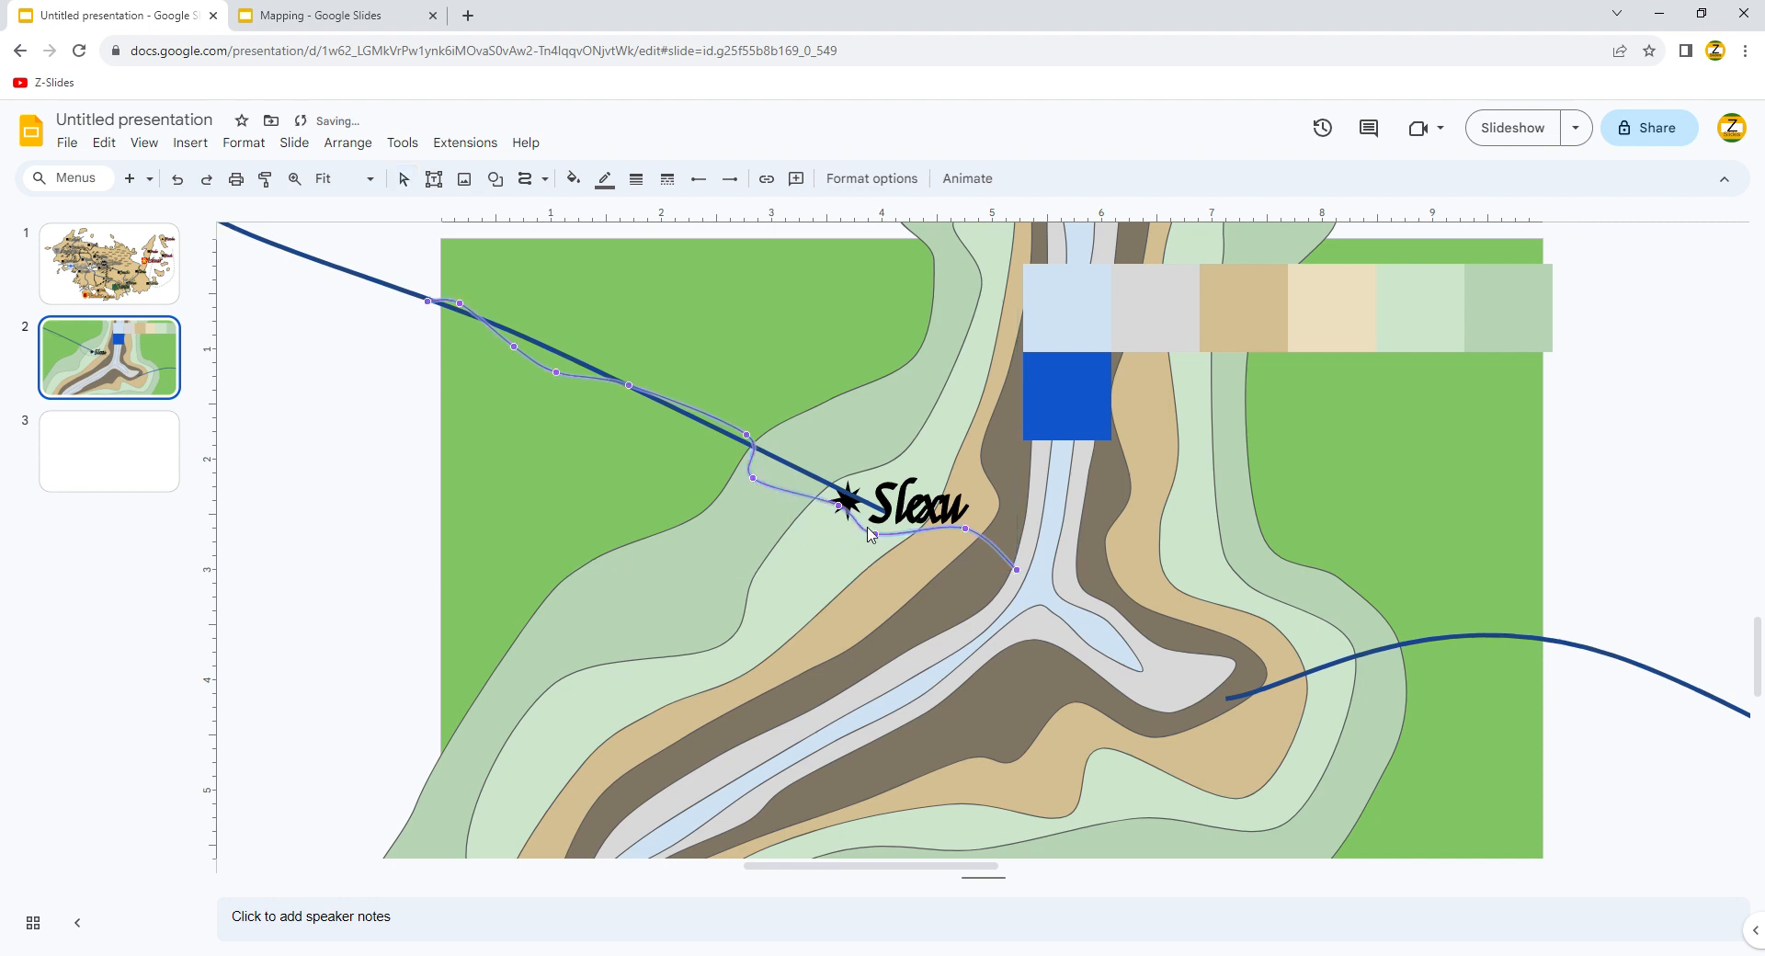
- Delete the old blue river line through Slexu and set the new winding curve's line weight to 16px
click(805, 478)
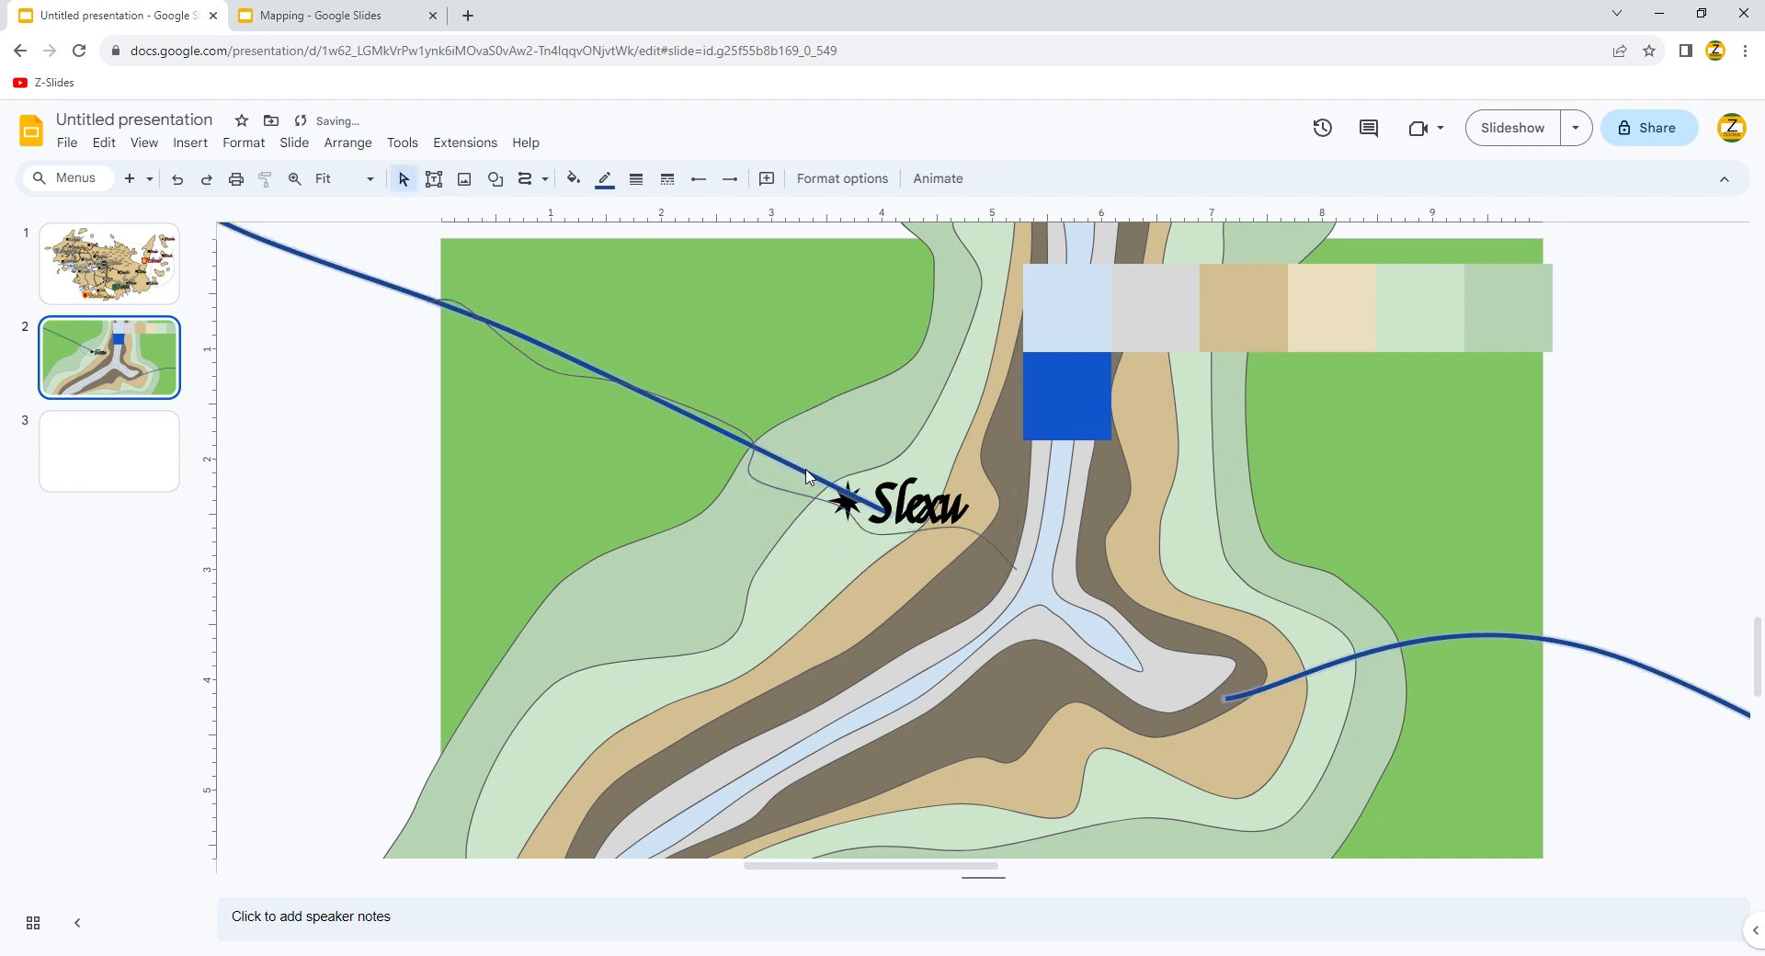
key(Delete)
click(774, 489)
click(639, 184)
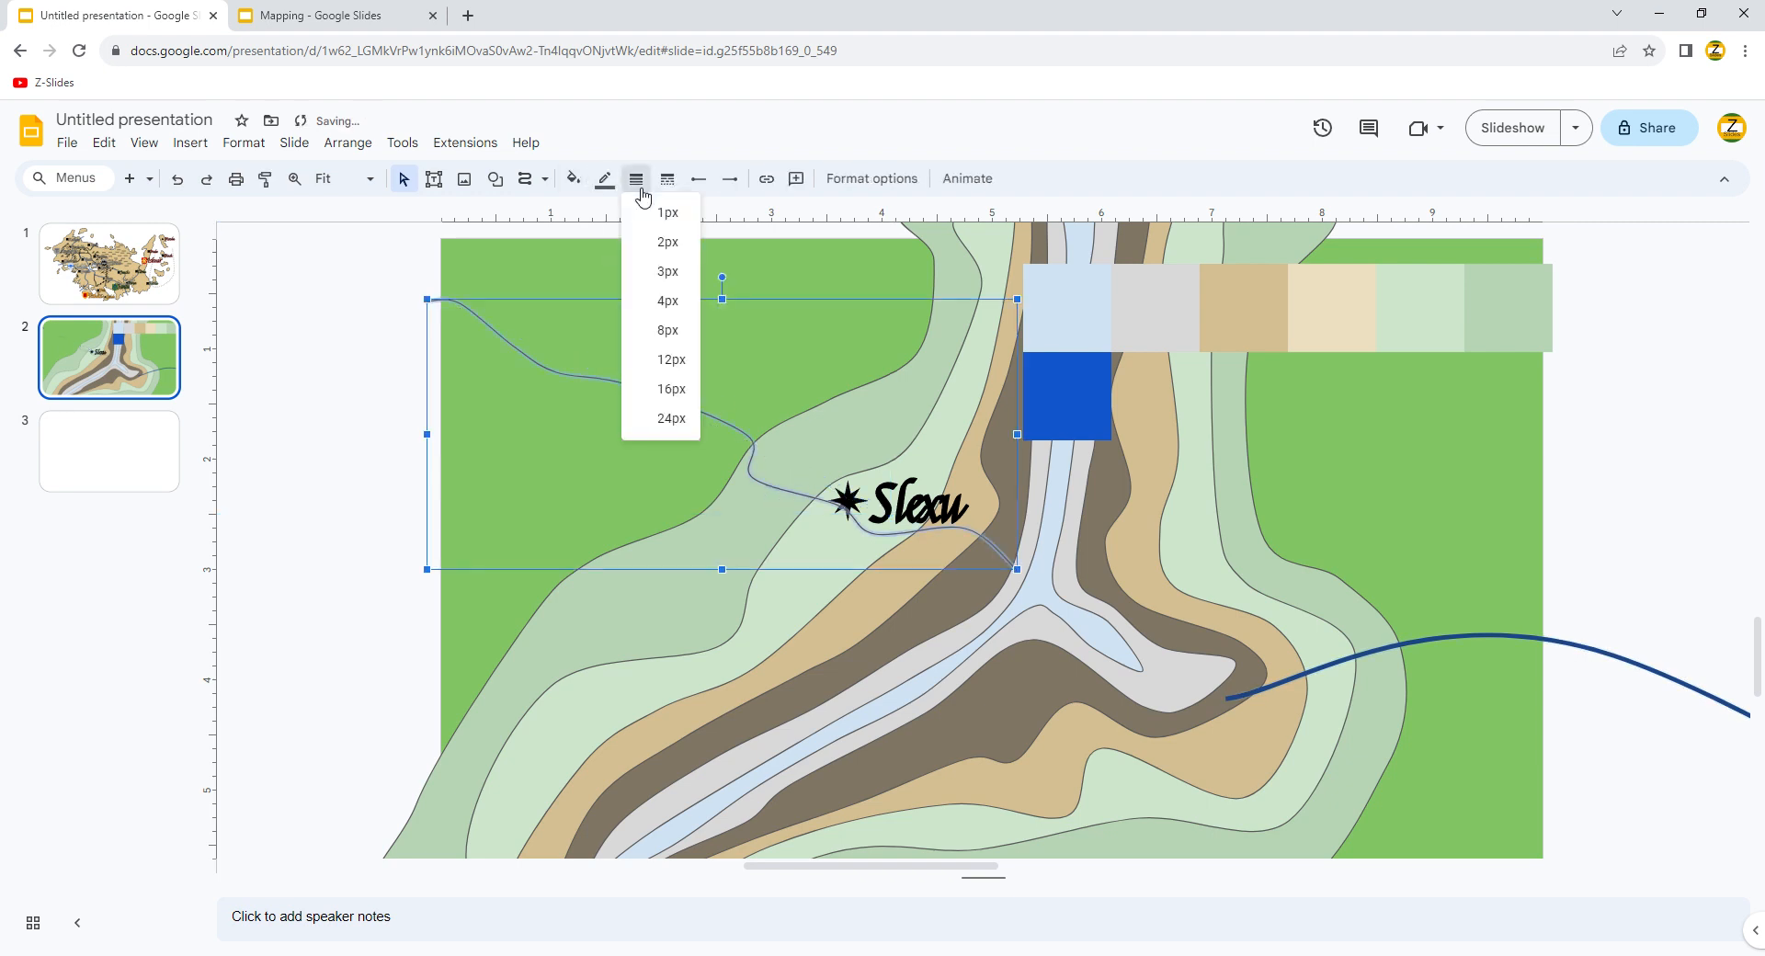
click(667, 330)
click(649, 181)
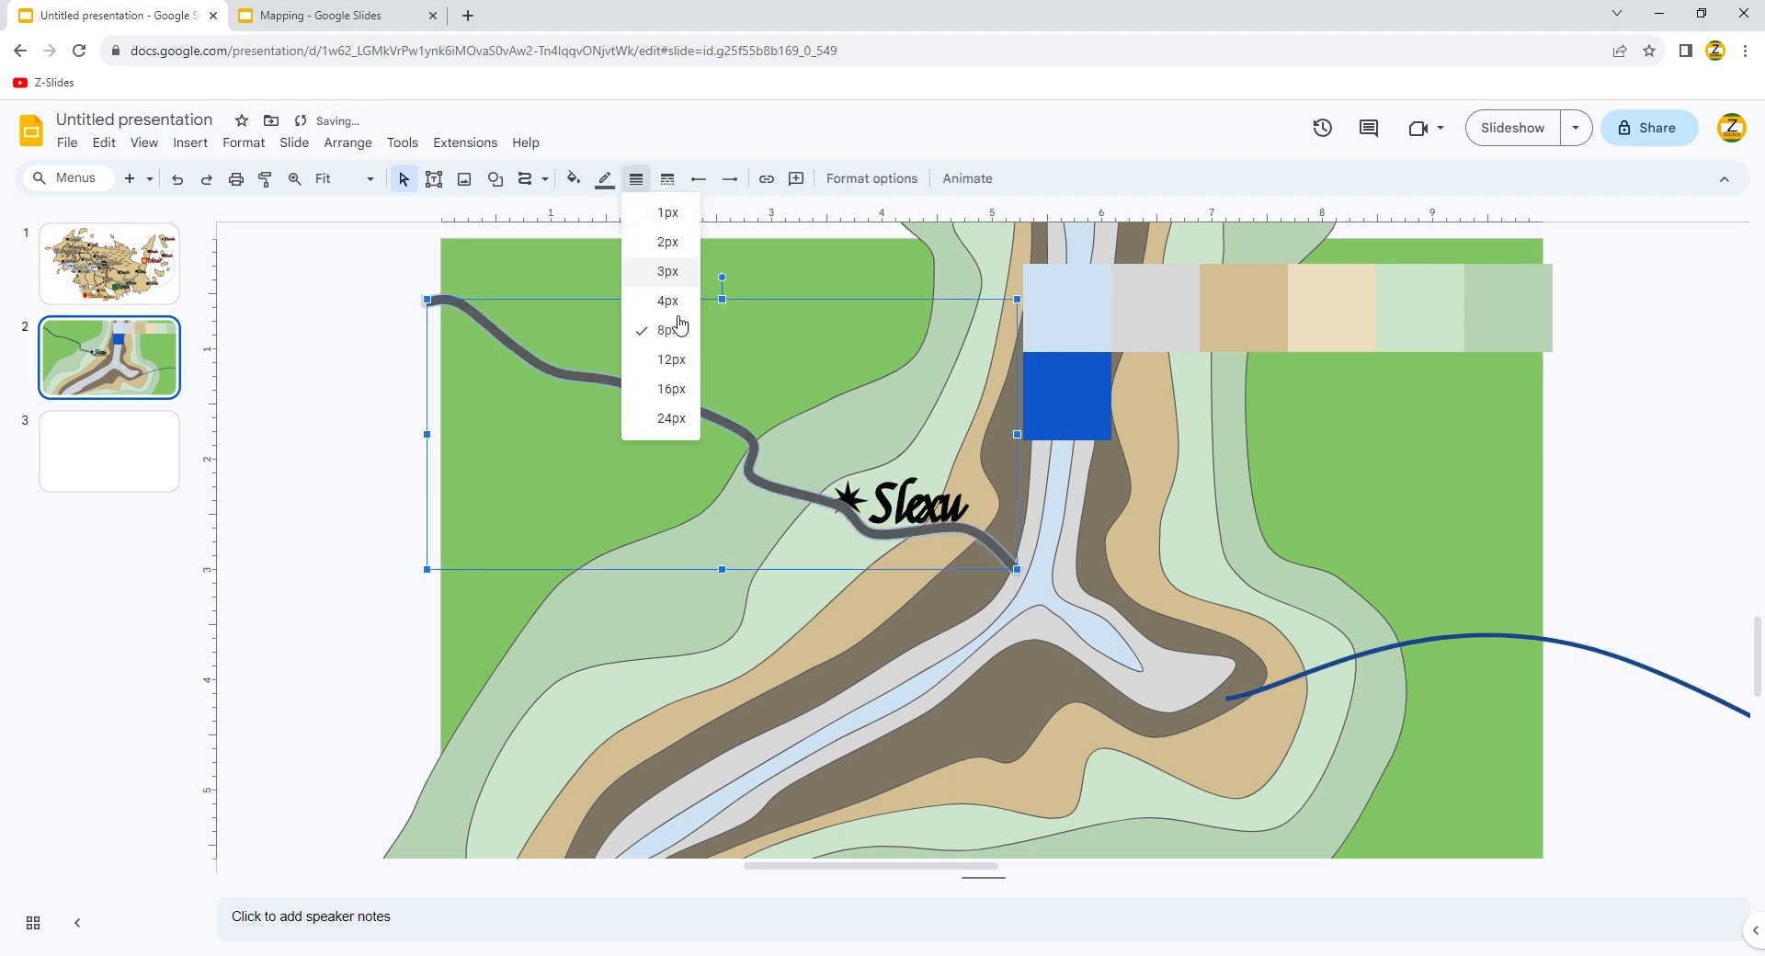
click(671, 359)
click(636, 178)
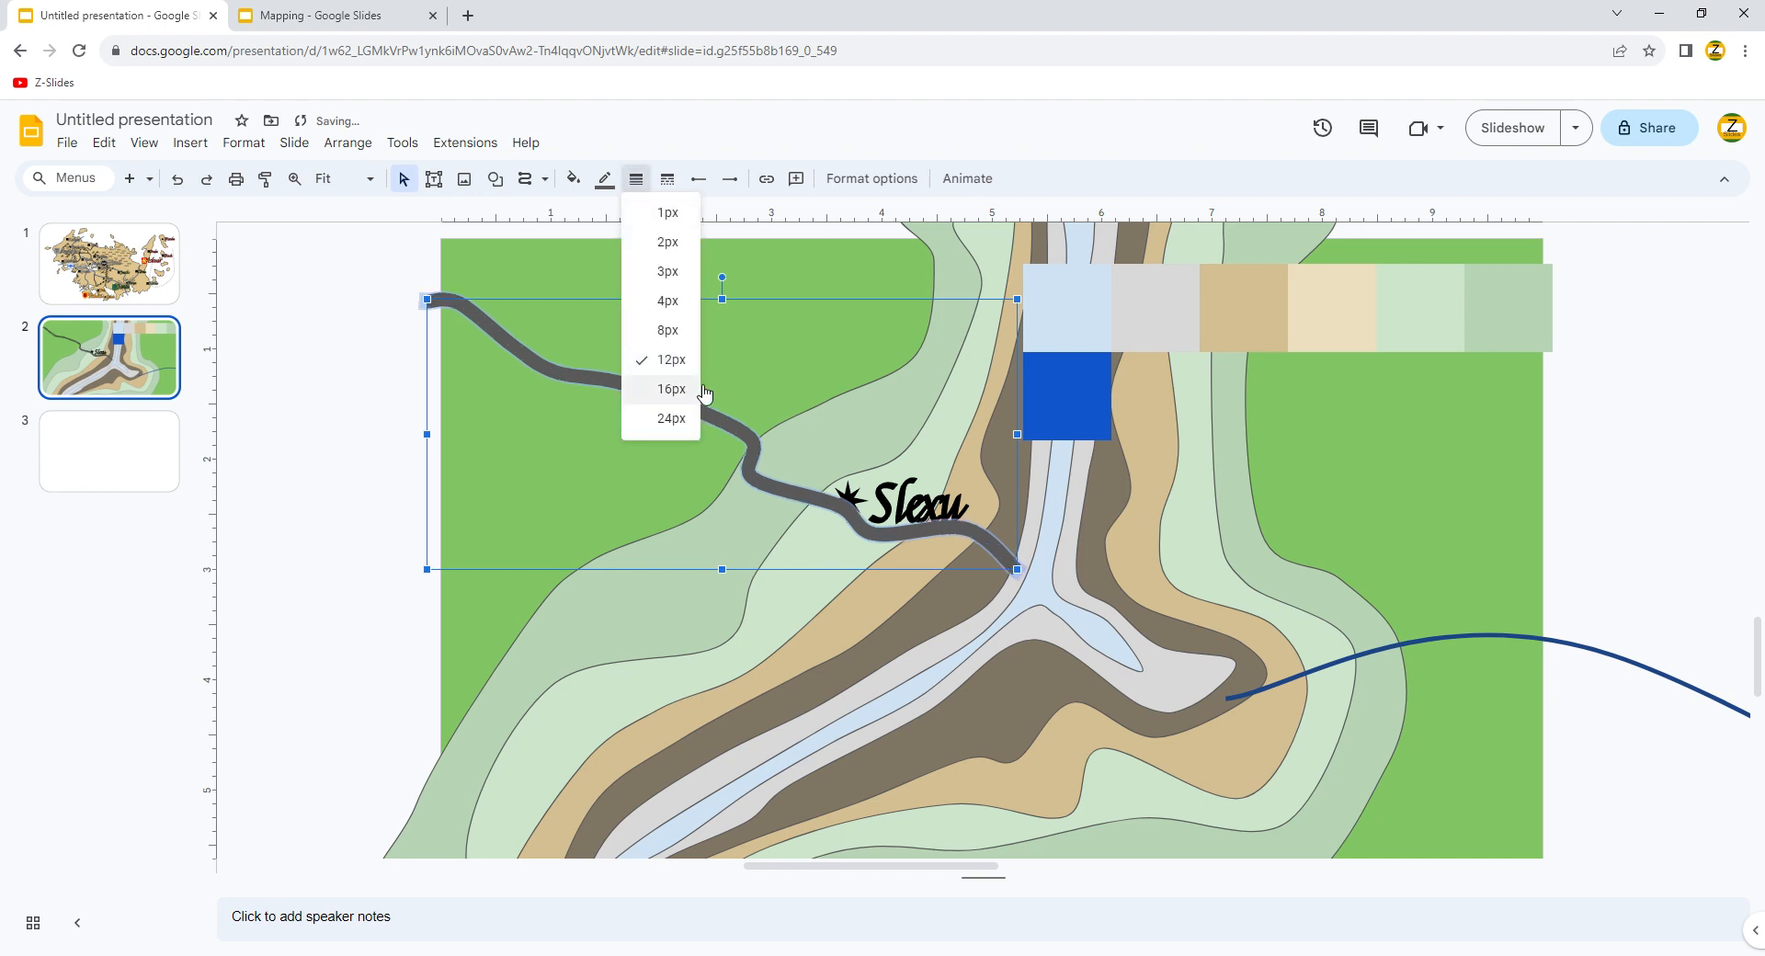
click(671, 389)
click(651, 318)
- Draw a curve about 3.3 inches wide from the eastern foothills past the slide's east edge, with a 12px line weight
click(525, 178)
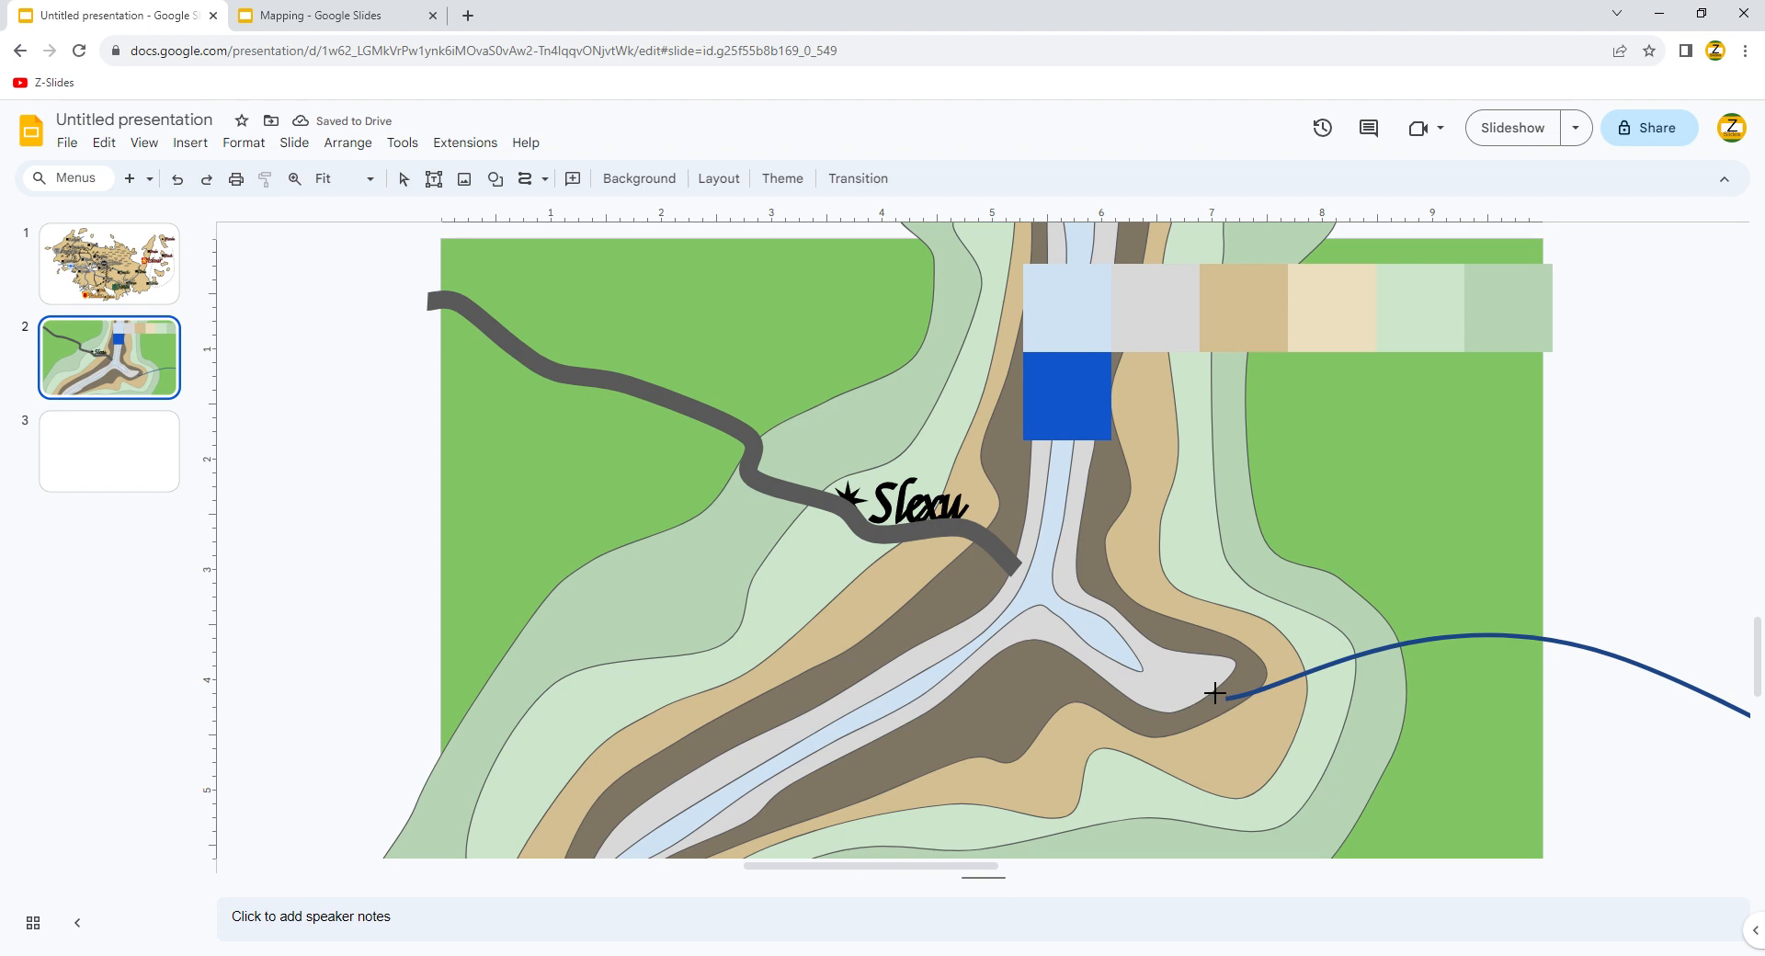
mouse_move(1255, 713)
mouse_down()
mouse_move(1461, 653)
mouse_move(1487, 688)
mouse_move(1596, 708)
mouse_up()
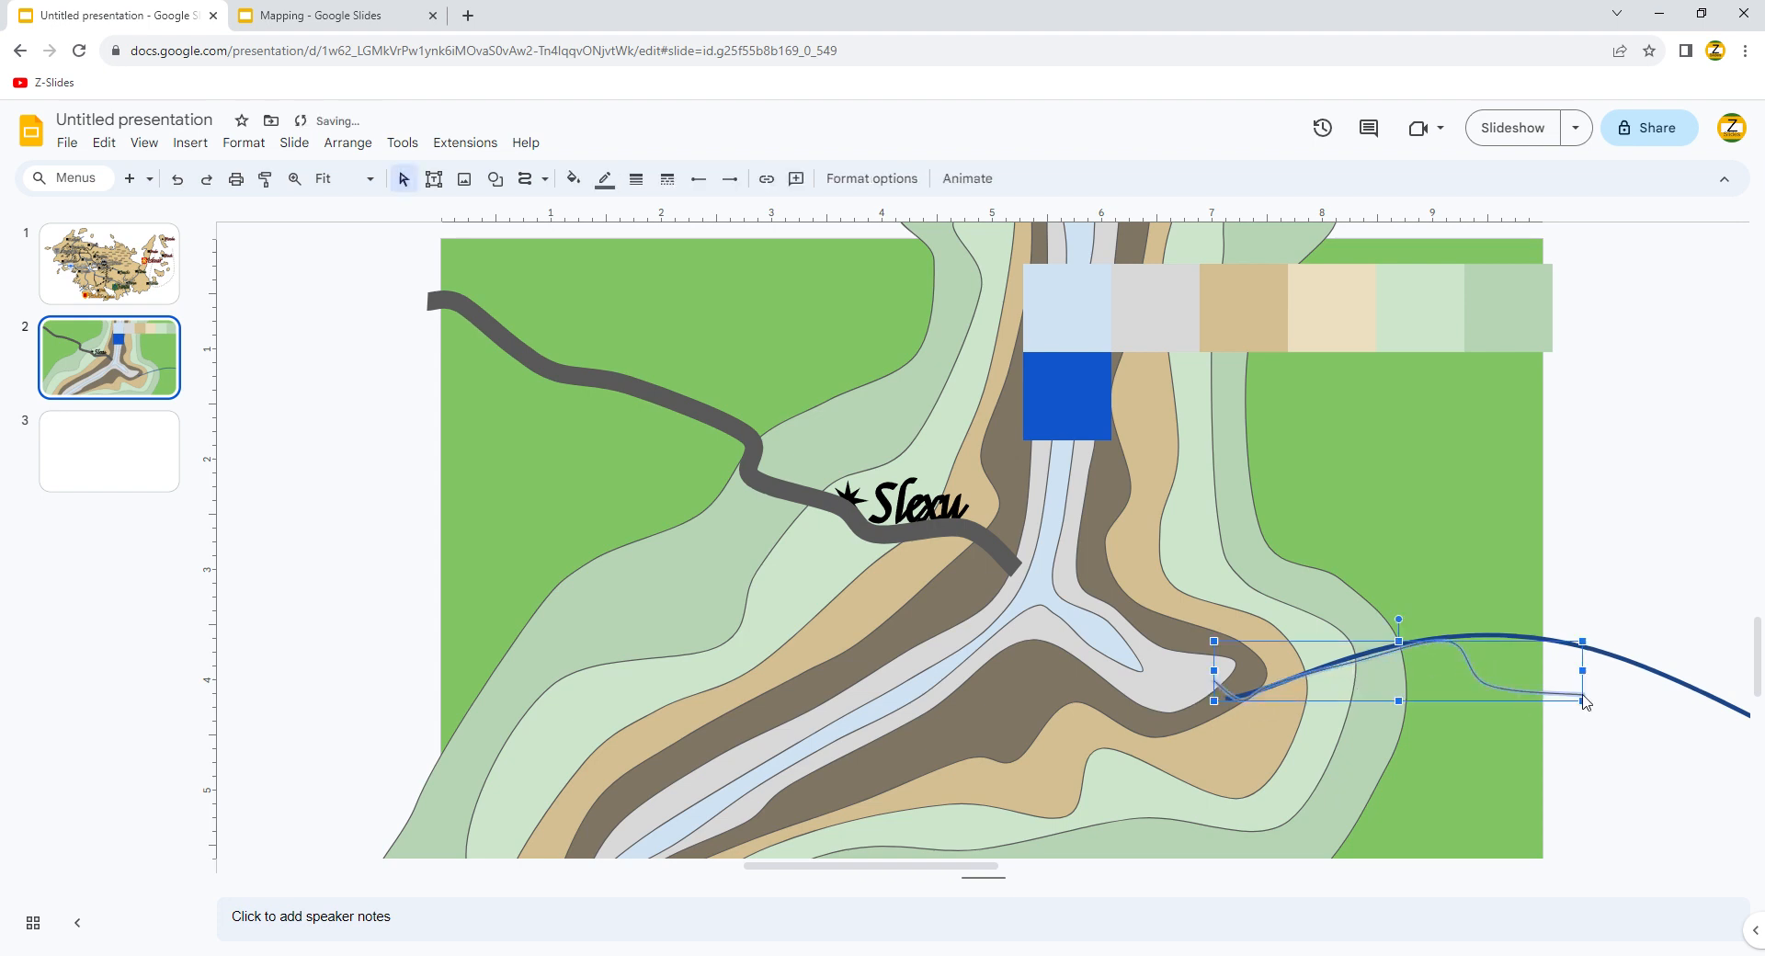
click(636, 178)
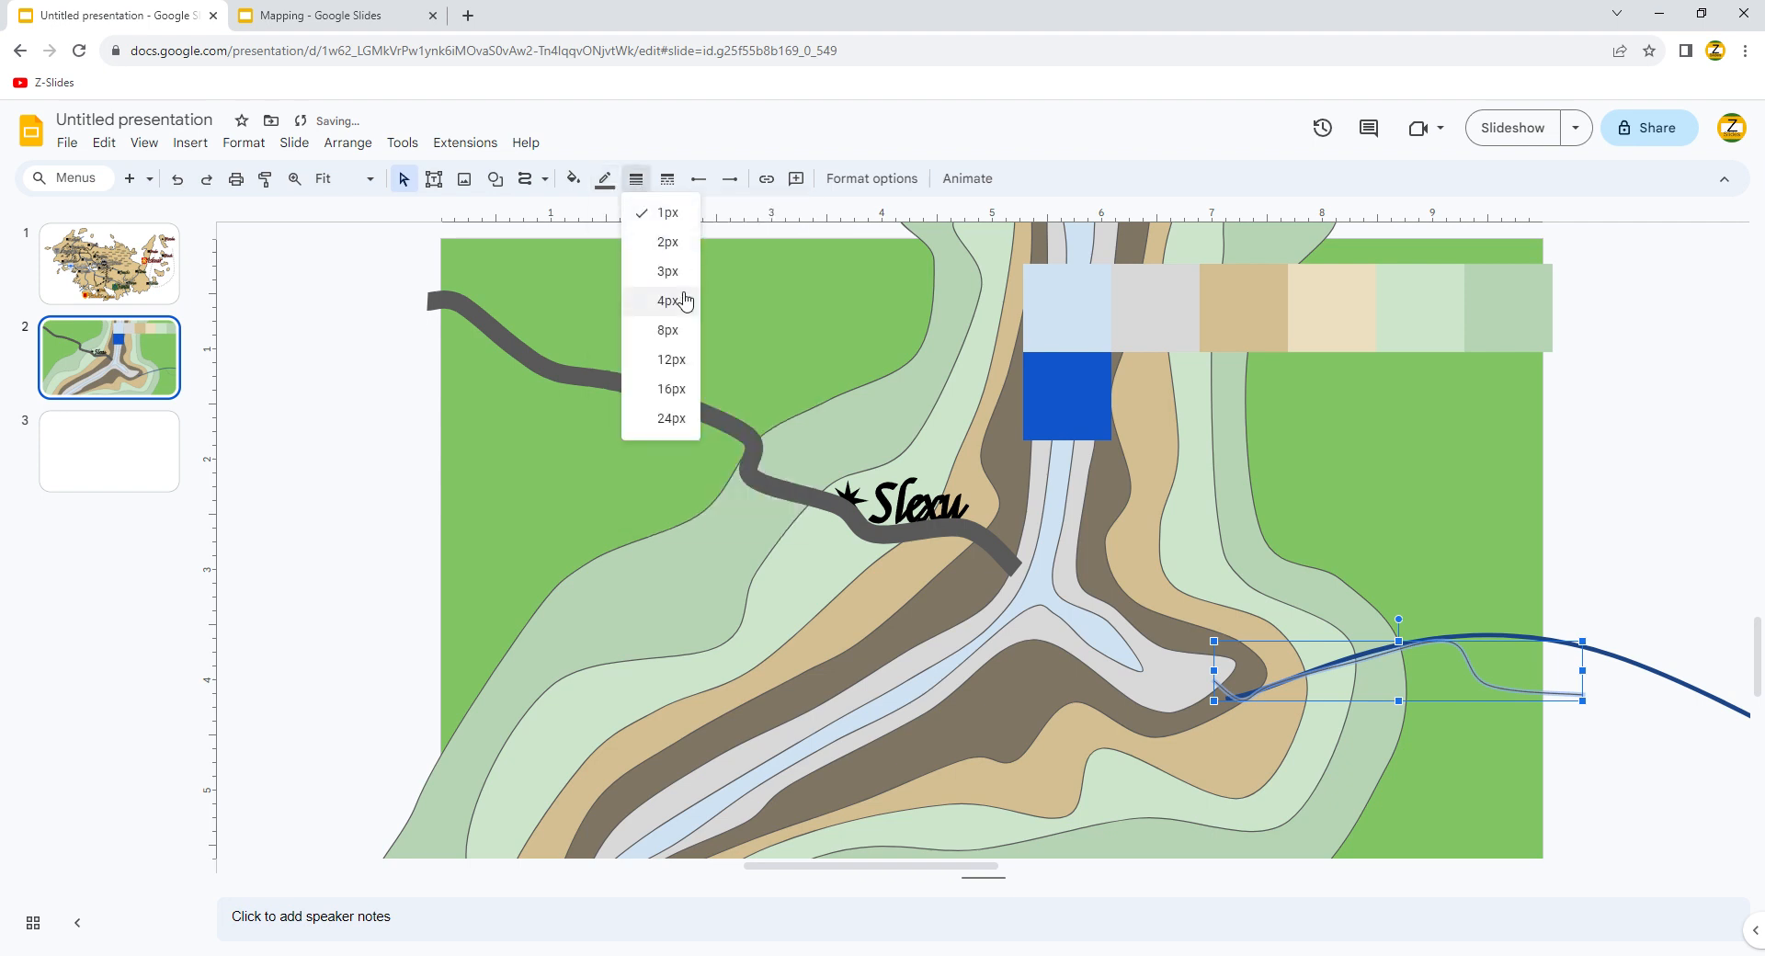
click(673, 362)
click(601, 251)
- Draw a closed curve about 5.3 inches wide around the western river, outlining both banks from the slide's west edge to the ridge
click(496, 181)
click(525, 181)
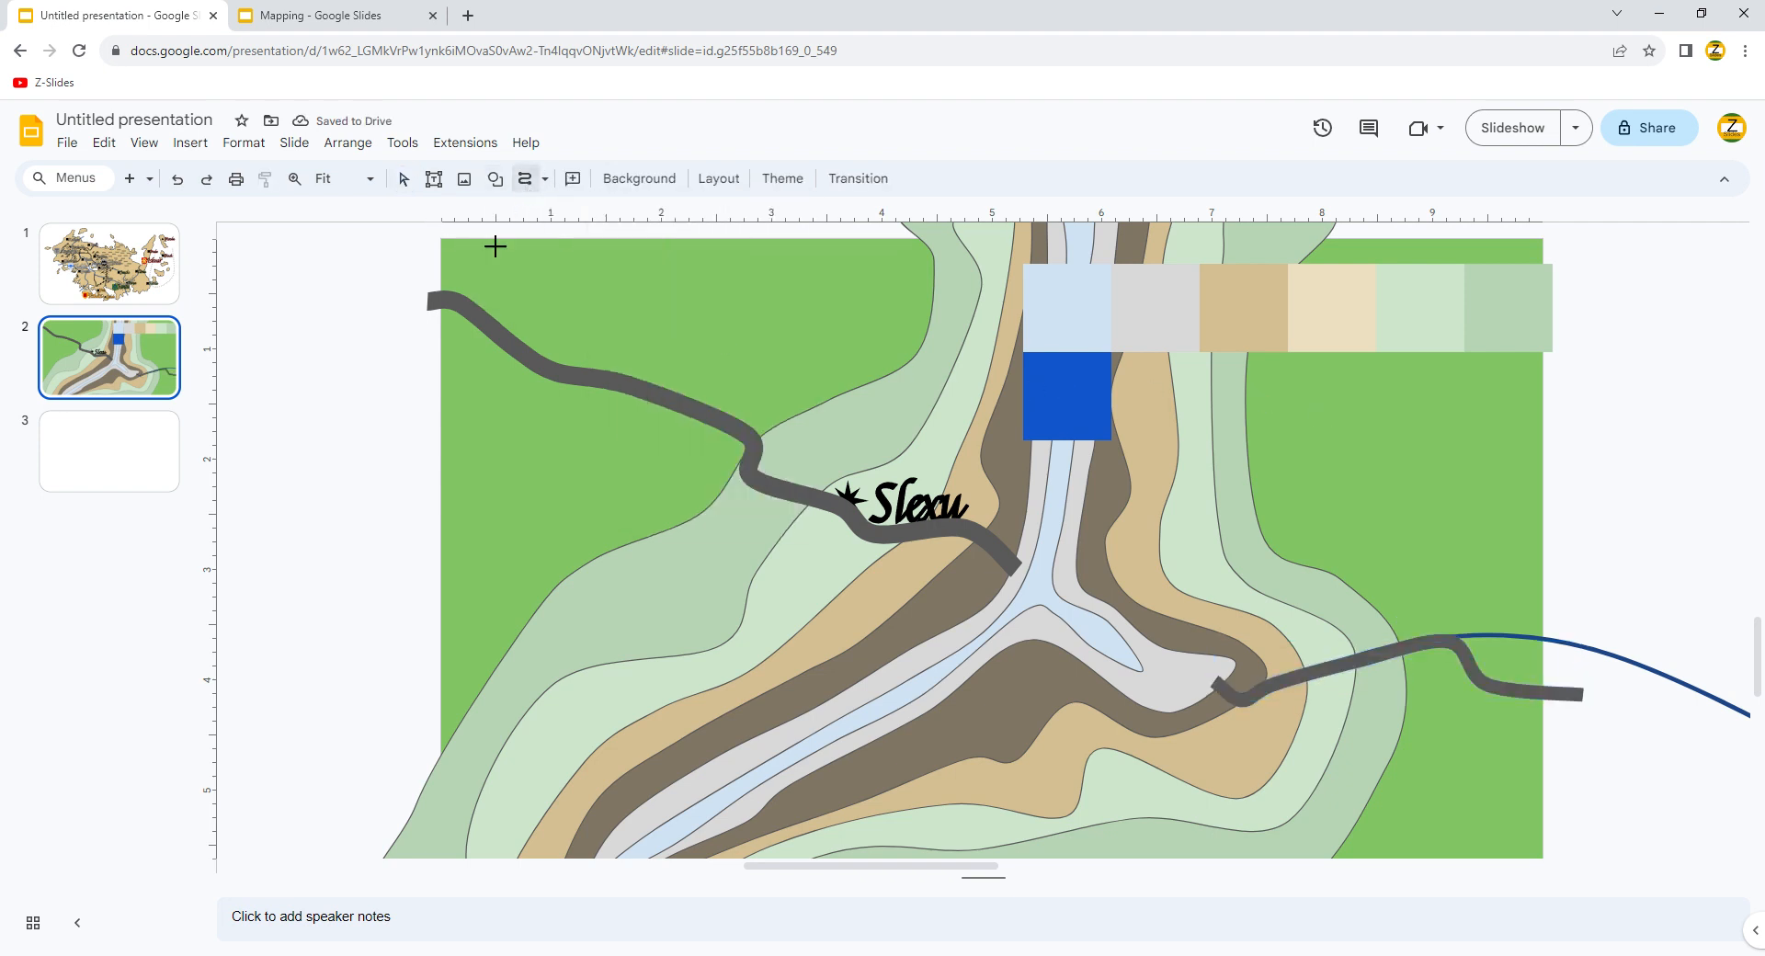
mouse_move(439, 288)
mouse_down()
mouse_move(580, 380)
mouse_move(747, 419)
mouse_move(878, 533)
mouse_move(1006, 542)
mouse_move(1032, 595)
mouse_move(992, 558)
mouse_move(904, 559)
mouse_move(789, 516)
mouse_move(732, 450)
mouse_move(566, 406)
mouse_up()
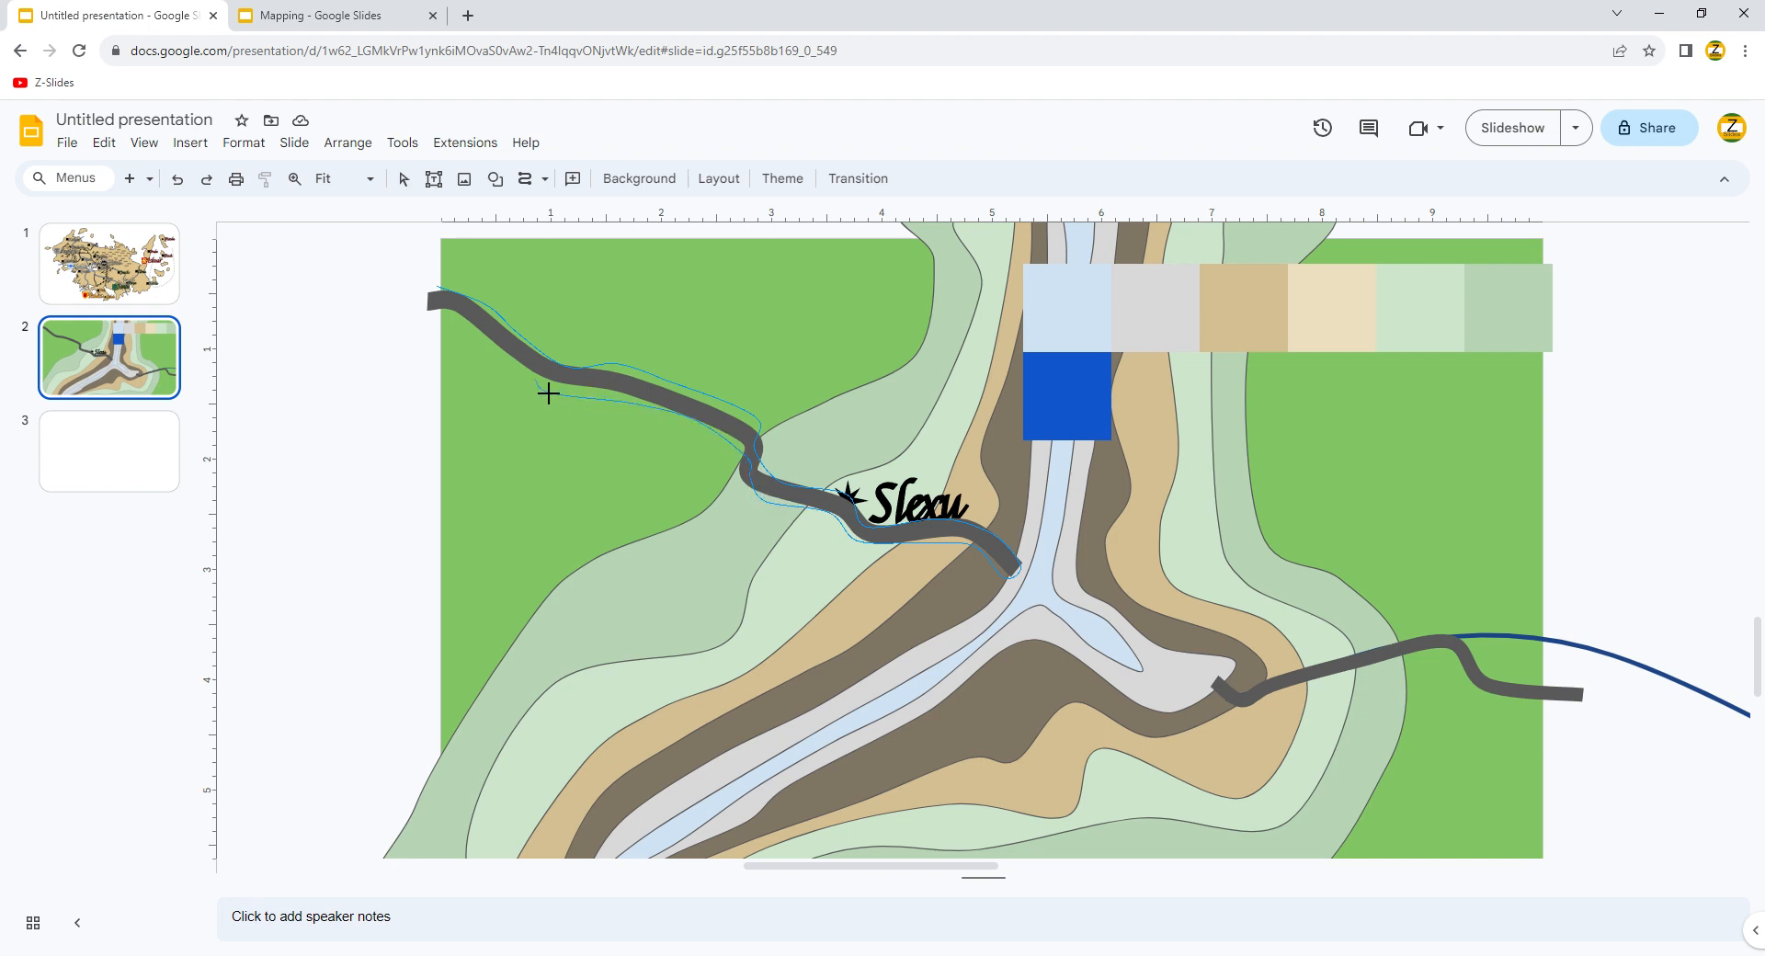
mouse_move(512, 352)
mouse_down()
mouse_move(457, 342)
mouse_move(440, 289)
mouse_up()
double_click(520, 361)
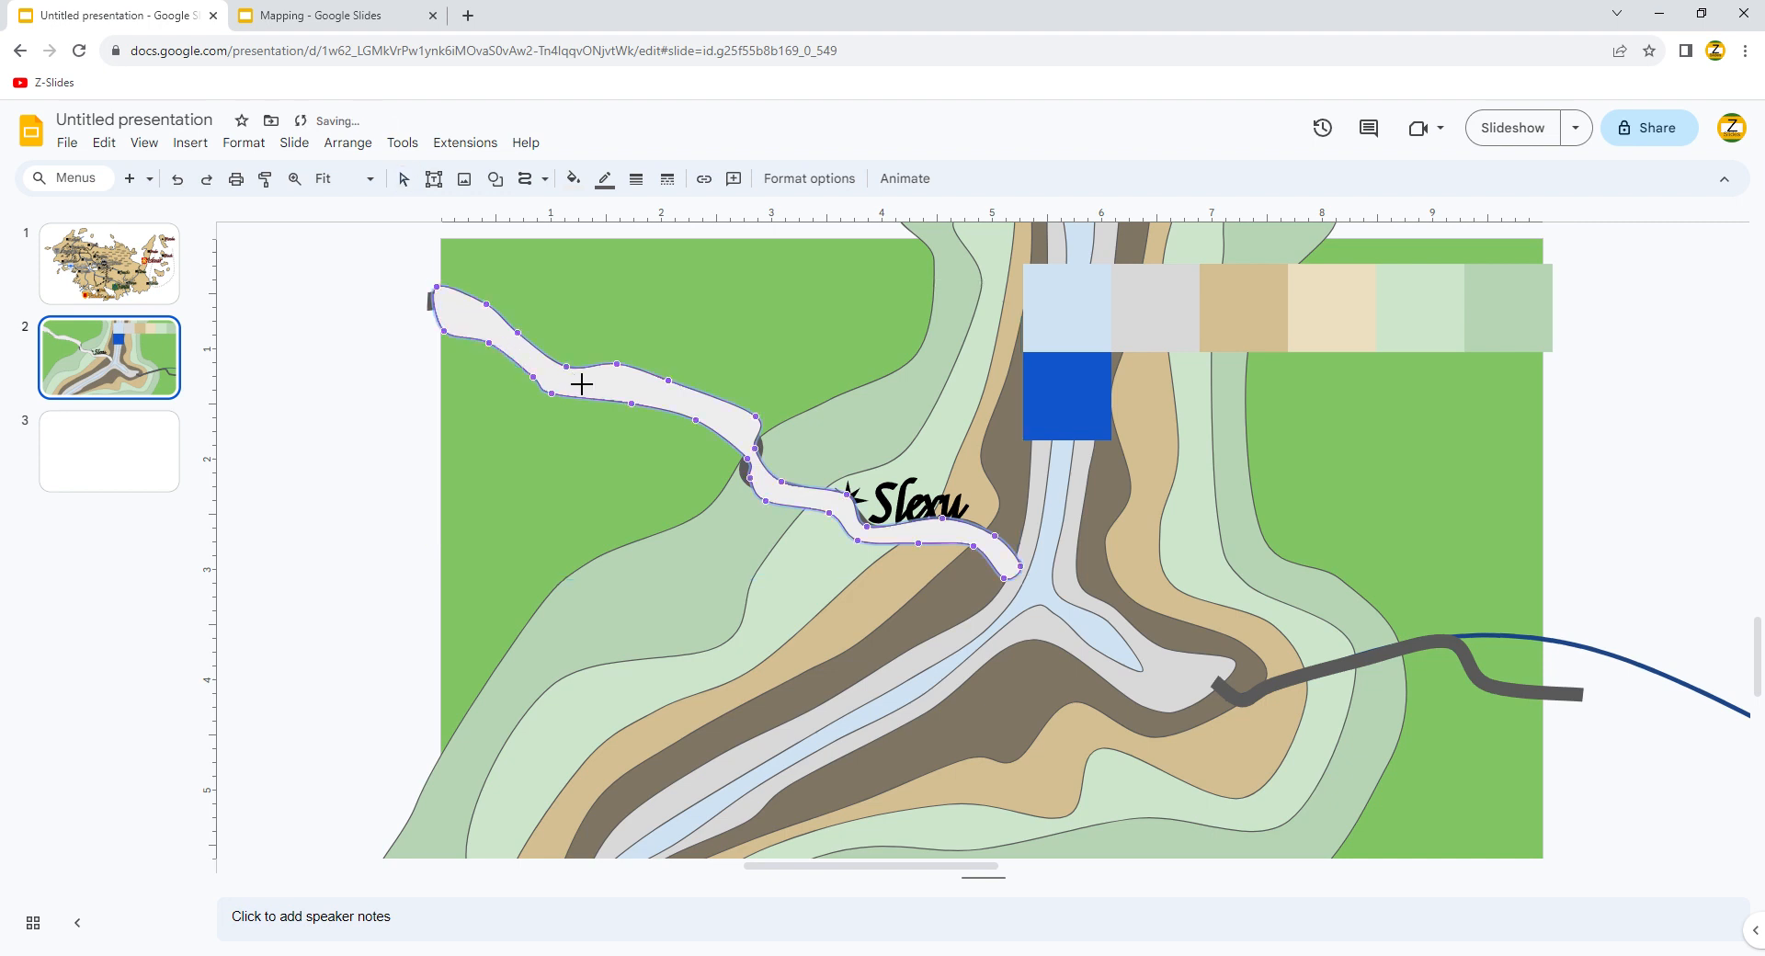
- Adjust the western river outline's points at its bends and delete the thick grey guide curve beneath it
drag(581, 371, 577, 363)
mouse_move(746, 458)
mouse_down()
mouse_move(729, 462)
mouse_move(768, 450)
mouse_move(745, 485)
mouse_up()
drag(867, 527, 865, 515)
click(680, 491)
click(648, 393)
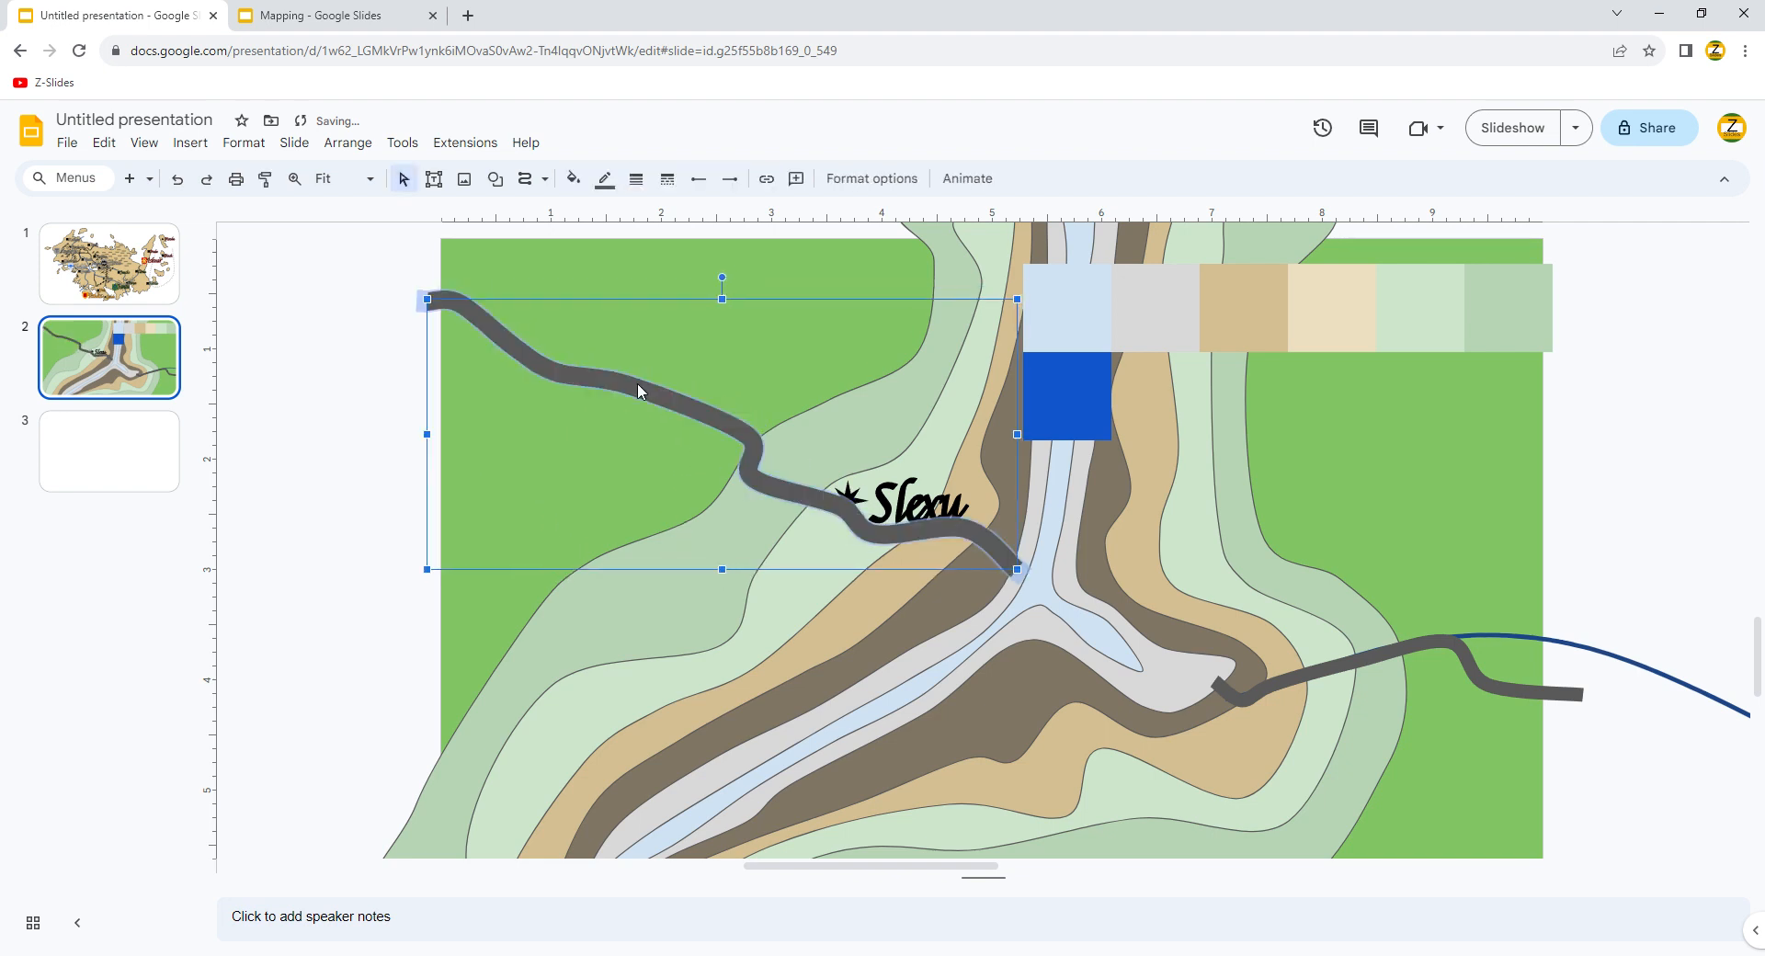
key(Delete)
- Fill the western river shape with the bright blue sampled from the palette swatch
click(641, 391)
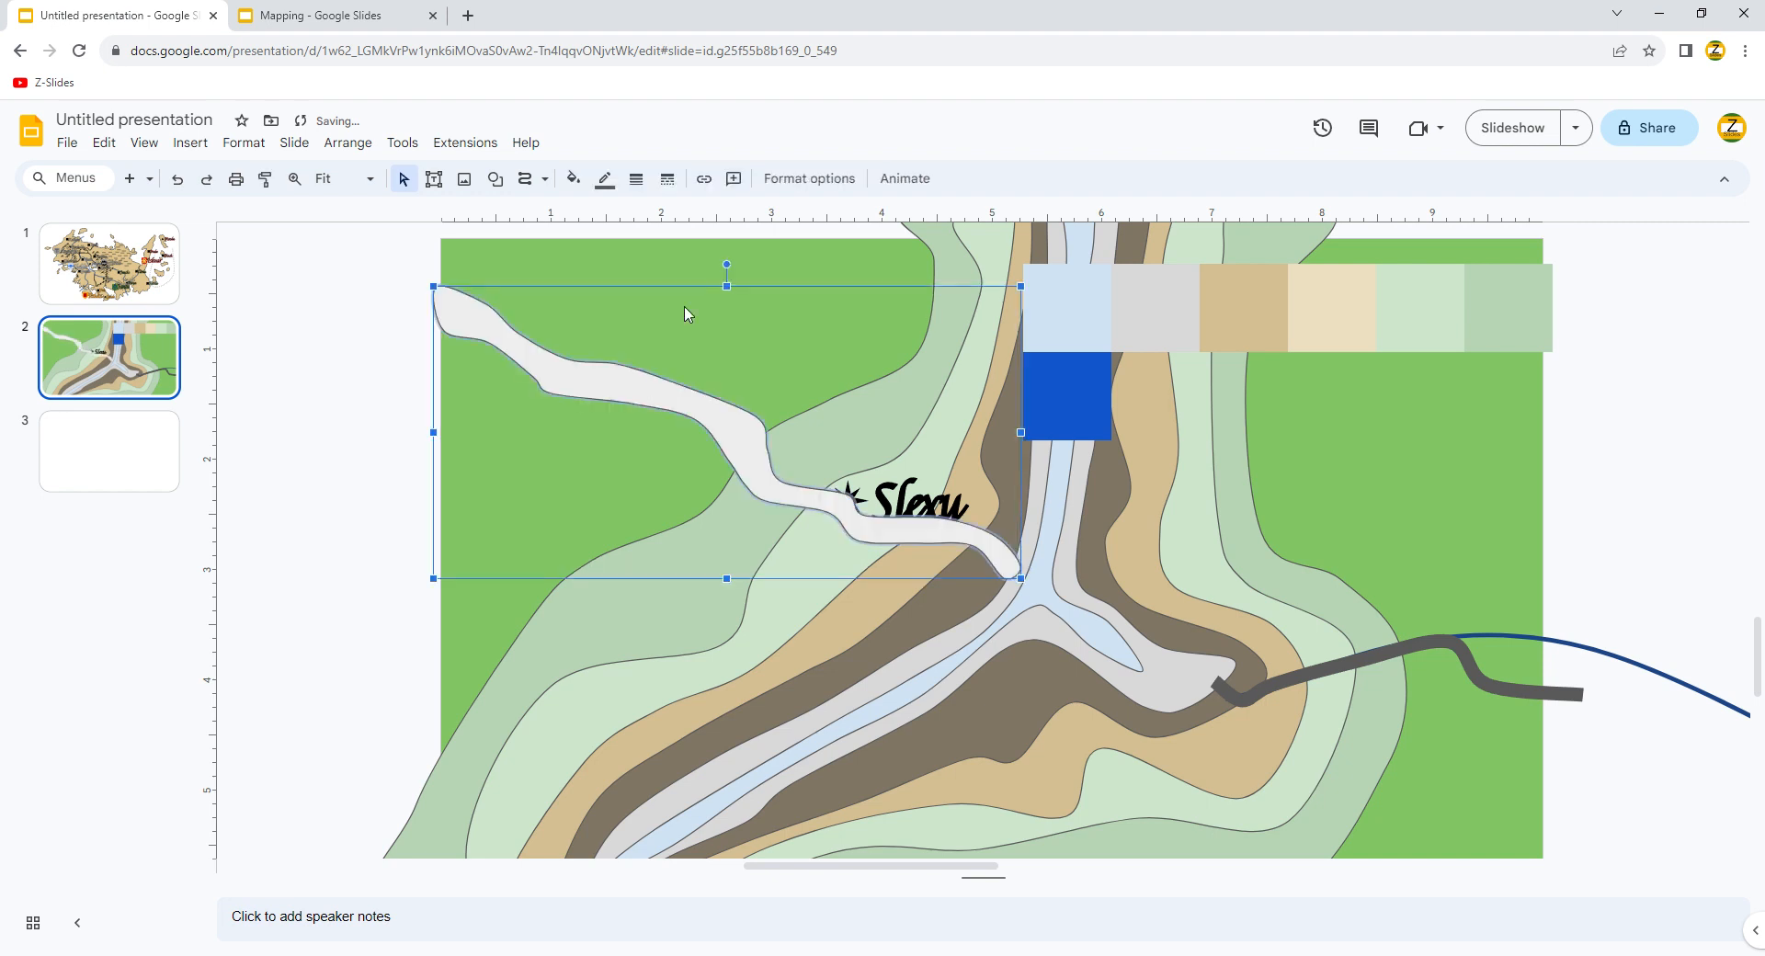
click(572, 179)
click(761, 332)
click(1063, 395)
key(Escape)
- Draw a closed outline about 3.4 inches wide around the eastern river and fill it with the same bright blue
click(535, 187)
mouse_move(1261, 702)
mouse_down()
mouse_move(1406, 648)
mouse_move(1476, 663)
mouse_move(1505, 696)
mouse_move(1587, 700)
mouse_move(1572, 720)
mouse_move(1509, 714)
mouse_up()
mouse_move(1426, 670)
mouse_down()
mouse_move(1257, 719)
mouse_move(1219, 686)
mouse_up()
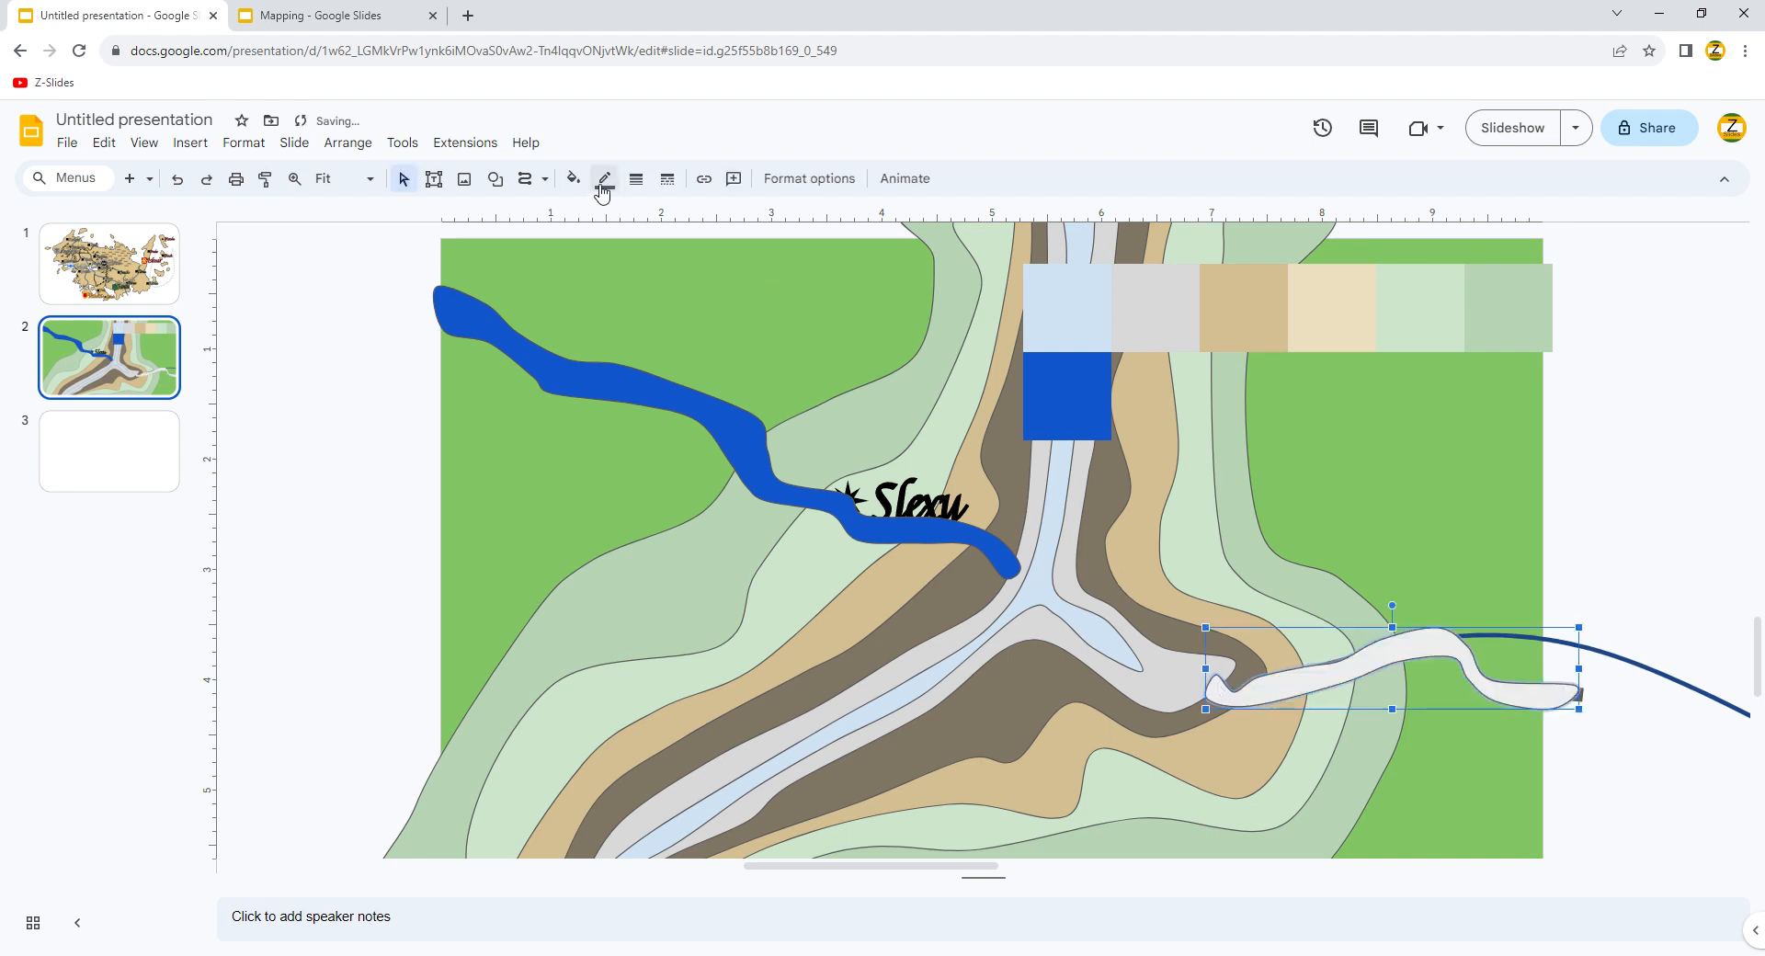
click(573, 178)
click(762, 329)
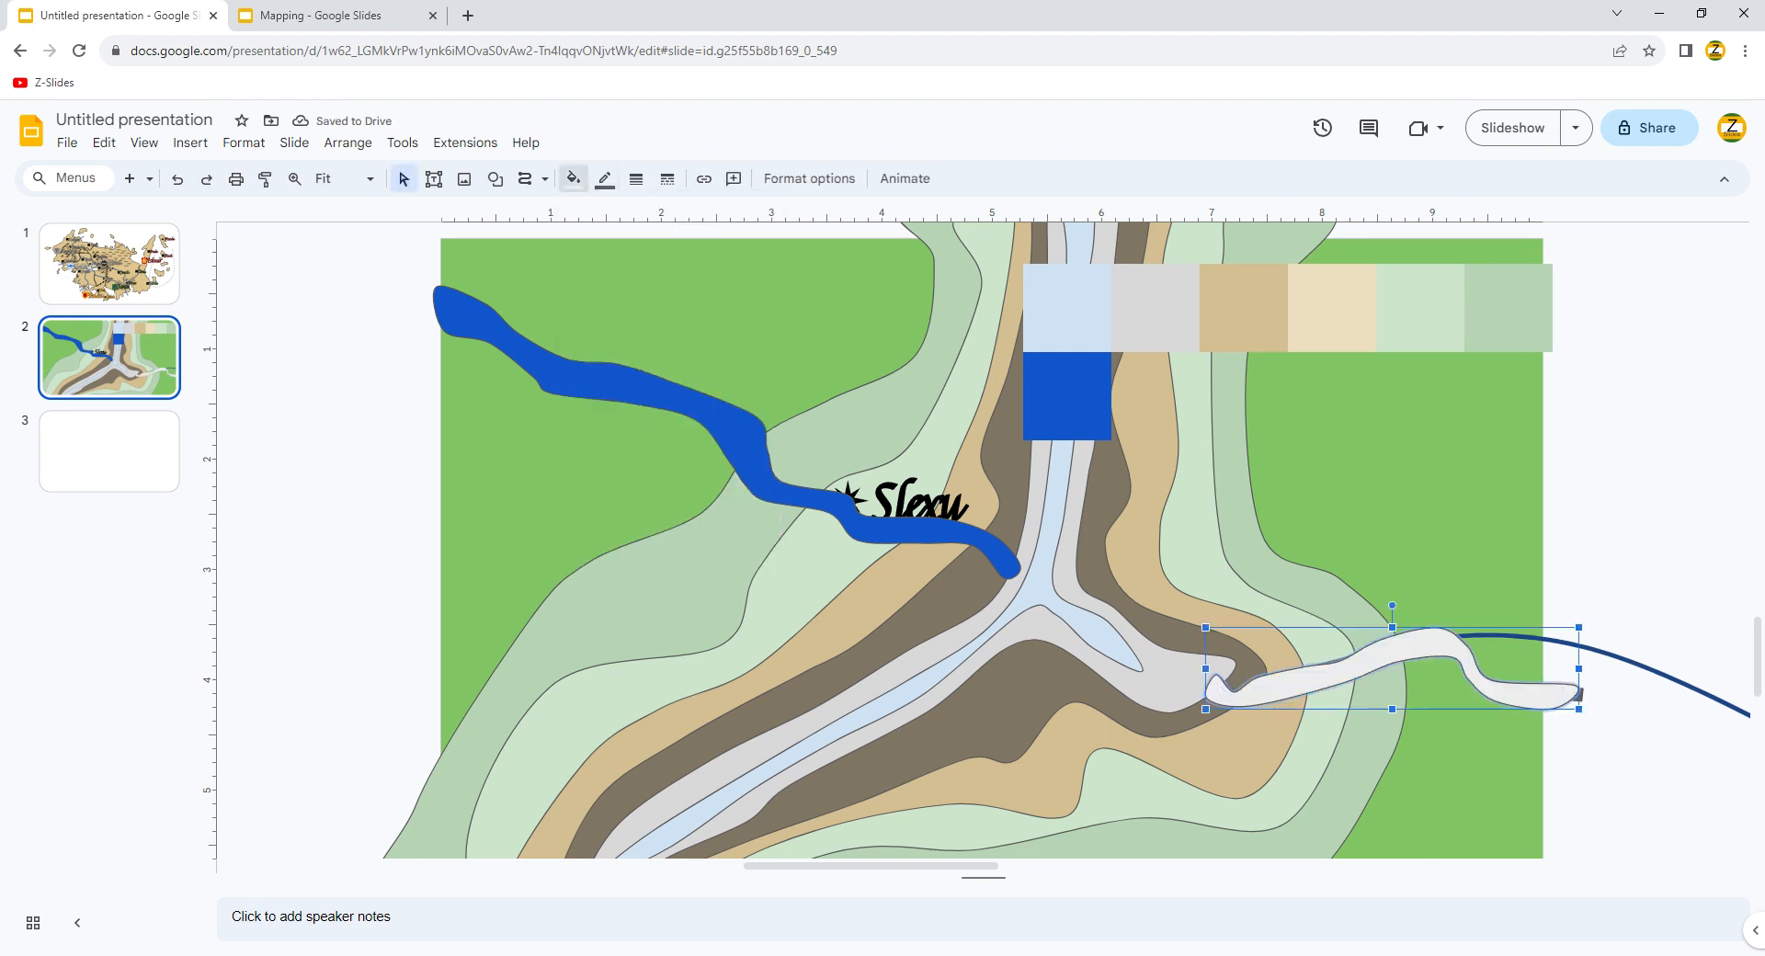
click(576, 393)
- Cut the eastern river shape, delete the grey guide curve and old blue line beneath it, and paste the shape back
key(Delete)
click(1420, 655)
key(Delete)
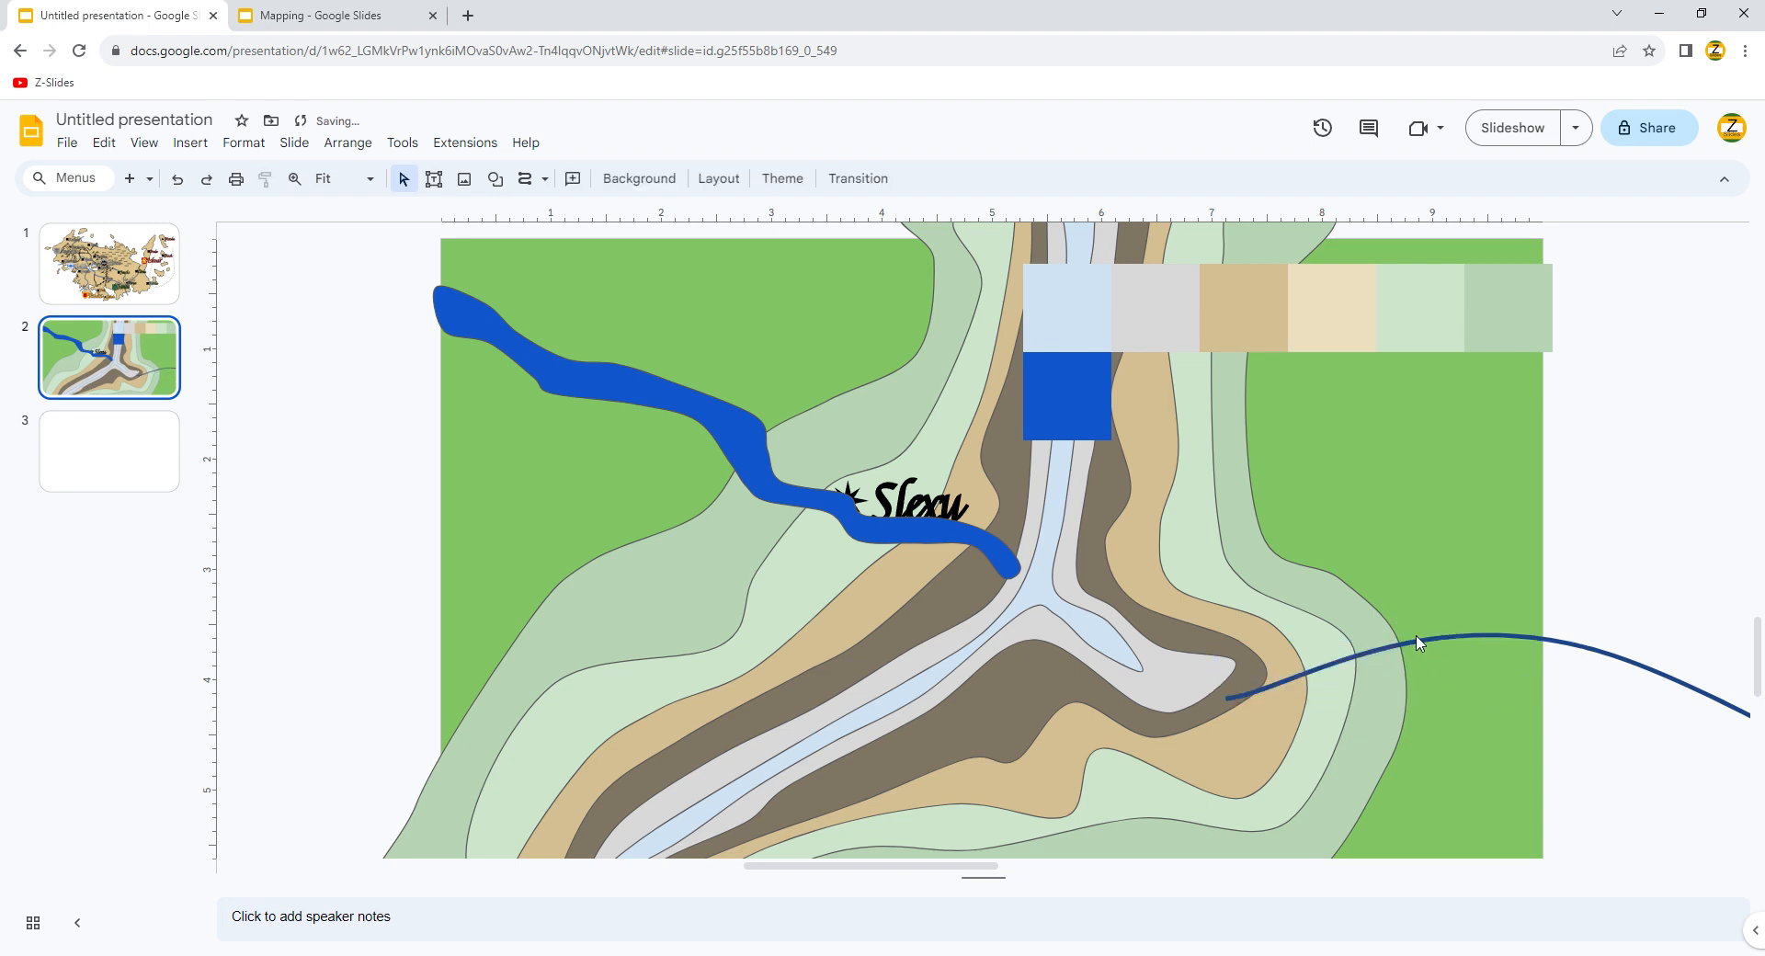
click(1420, 642)
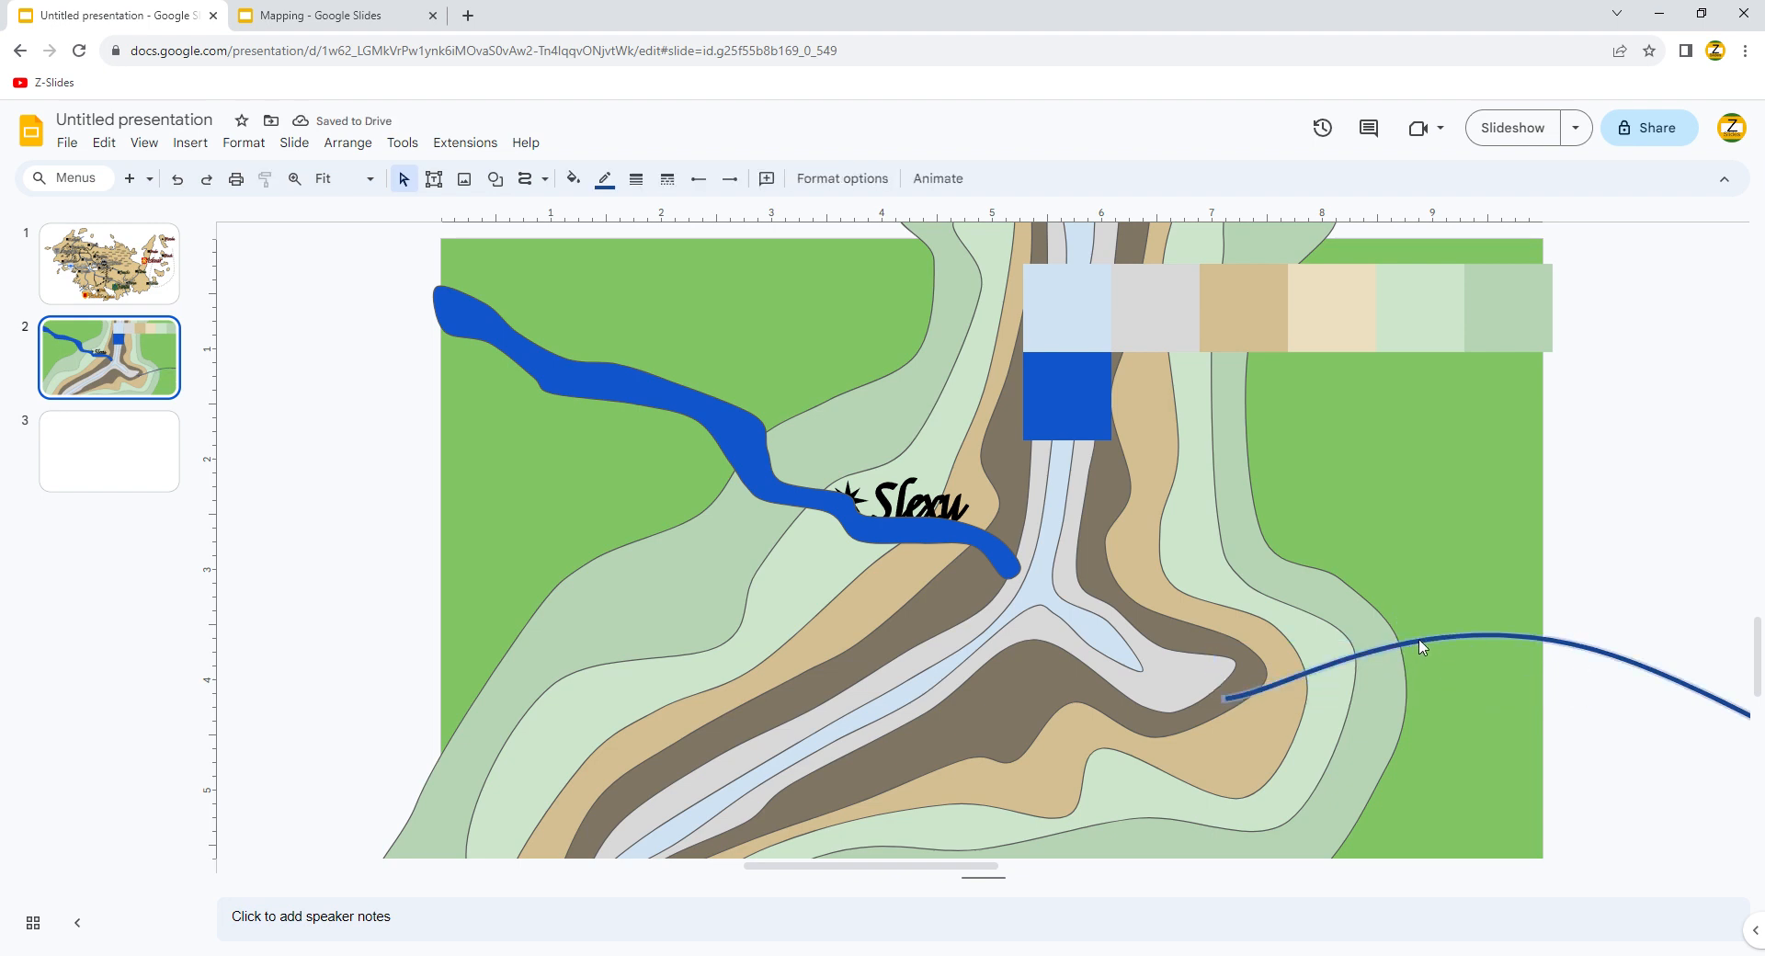
key(Delete)
key(ctrl+v)
- Select everything on the slide and make all shape borders transparent
key(ctrl+a)
click(605, 179)
click(634, 508)
click(509, 529)
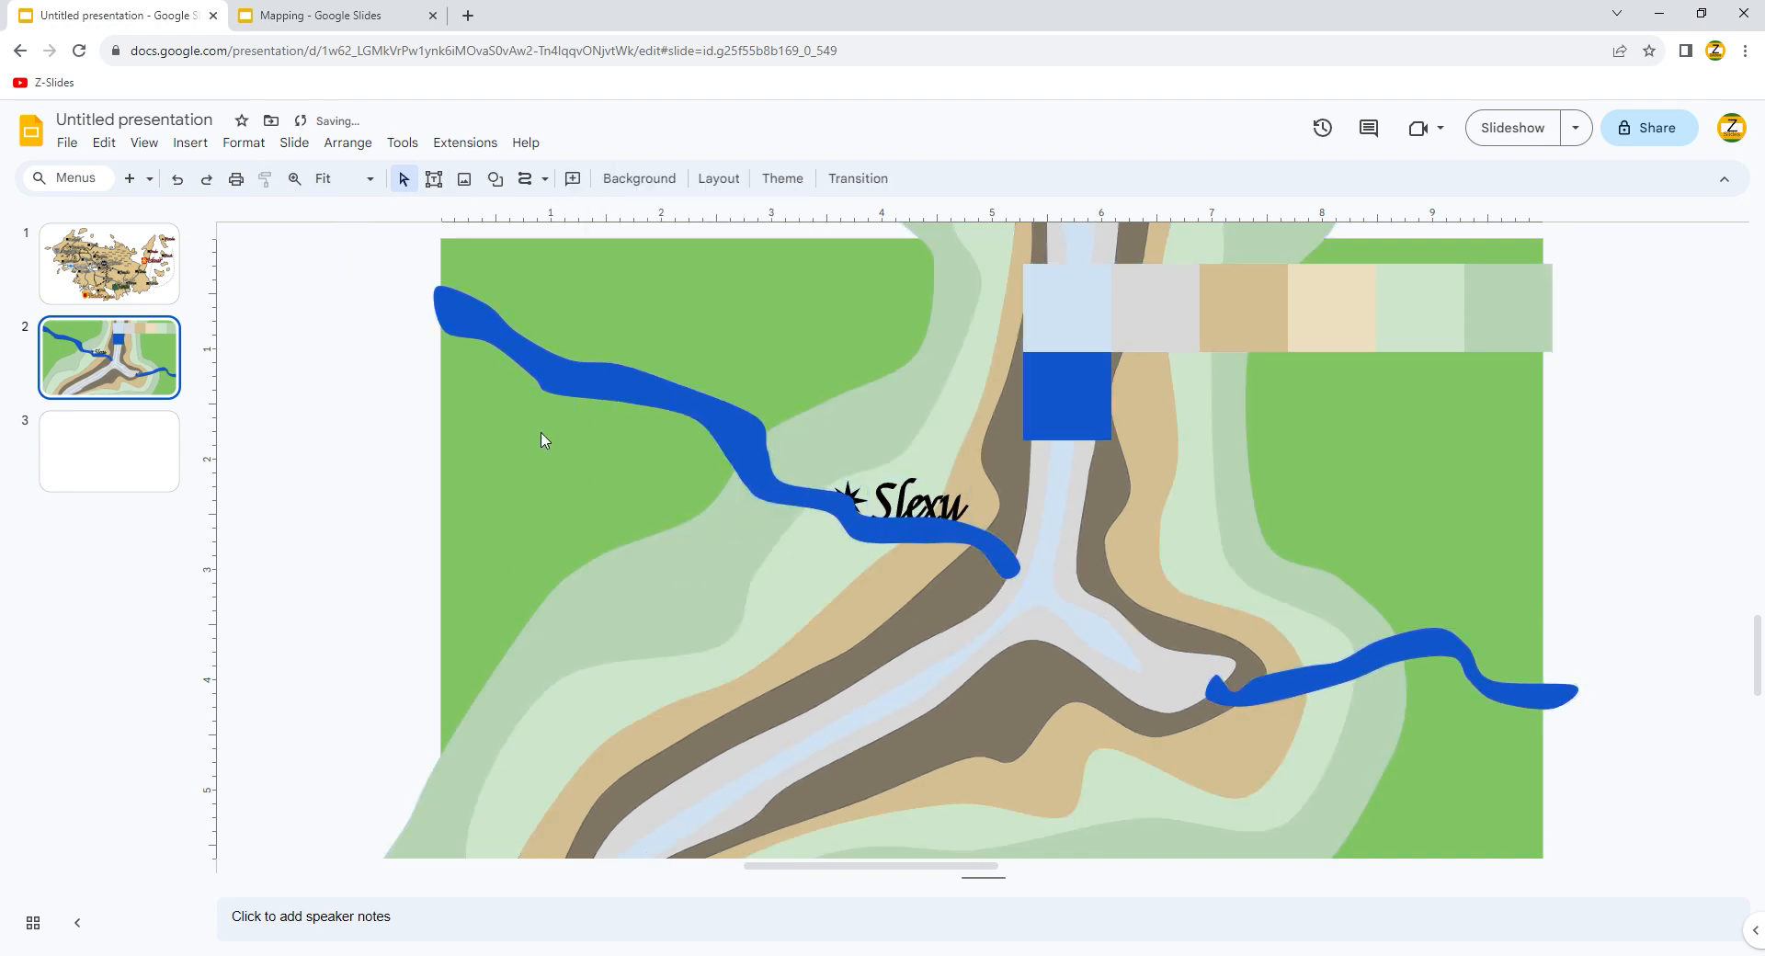
click(540, 436)
- Delete the palette swatches and bring the Slexu label and its star marker in front of the river
key(Escape)
click(1085, 396)
key(Delete)
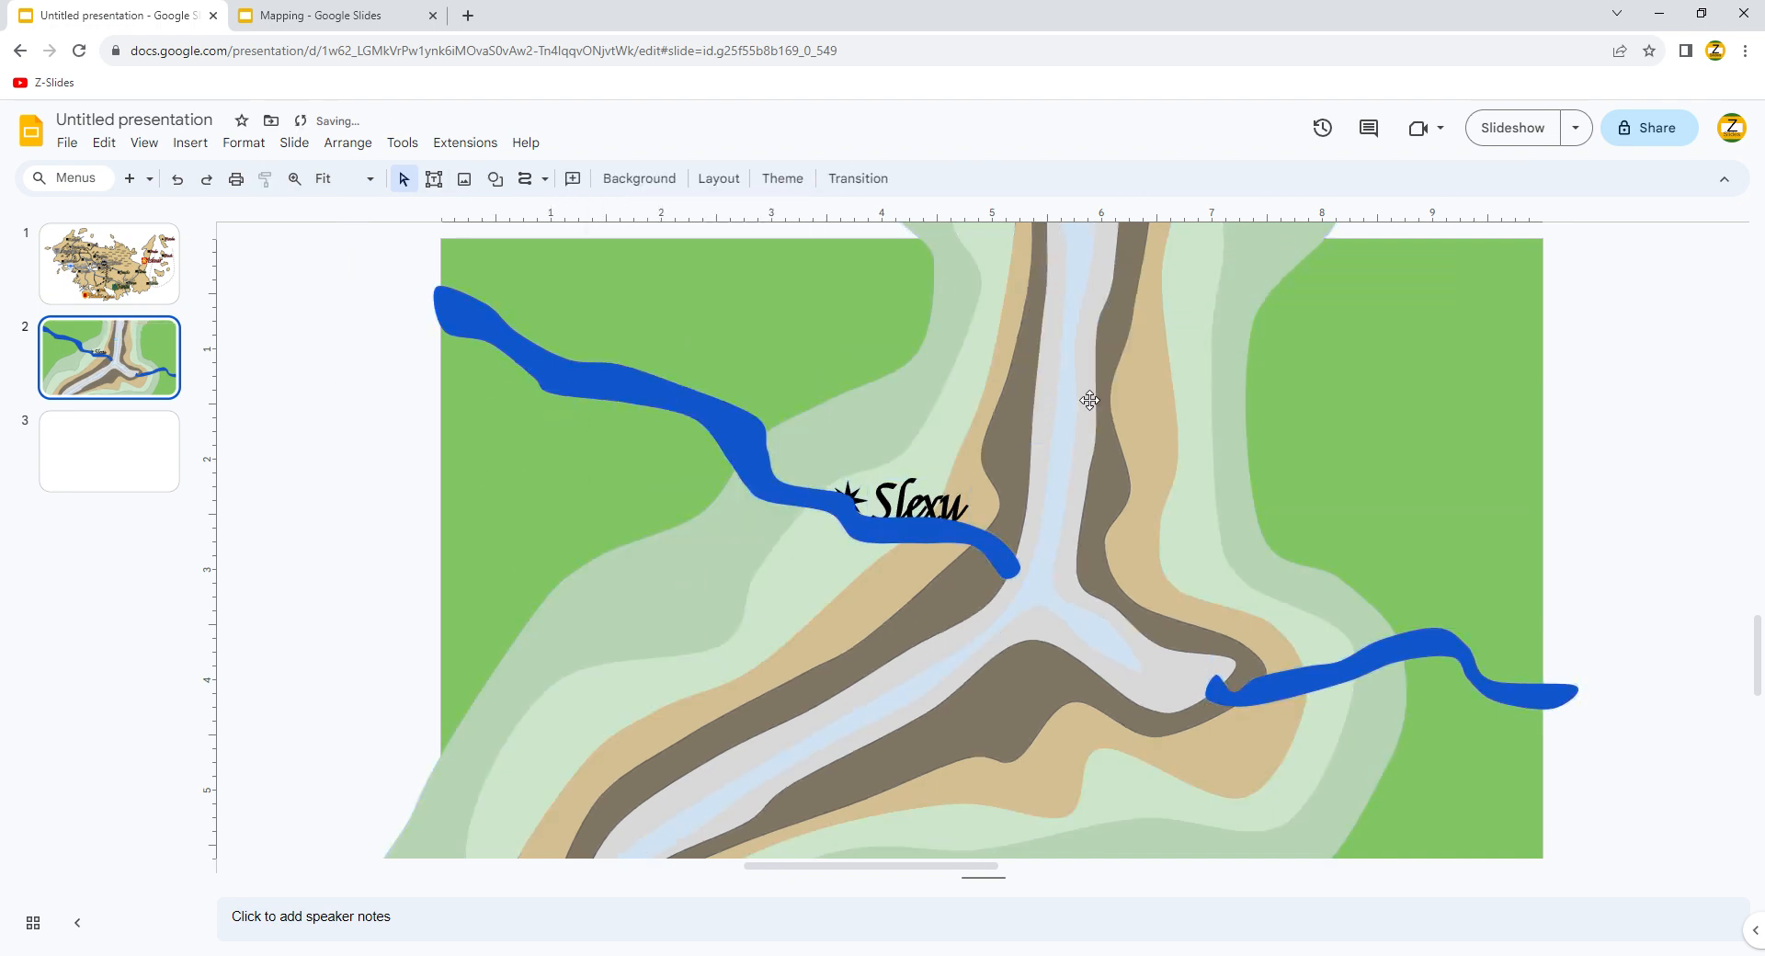
click(926, 506)
shift+click(855, 497)
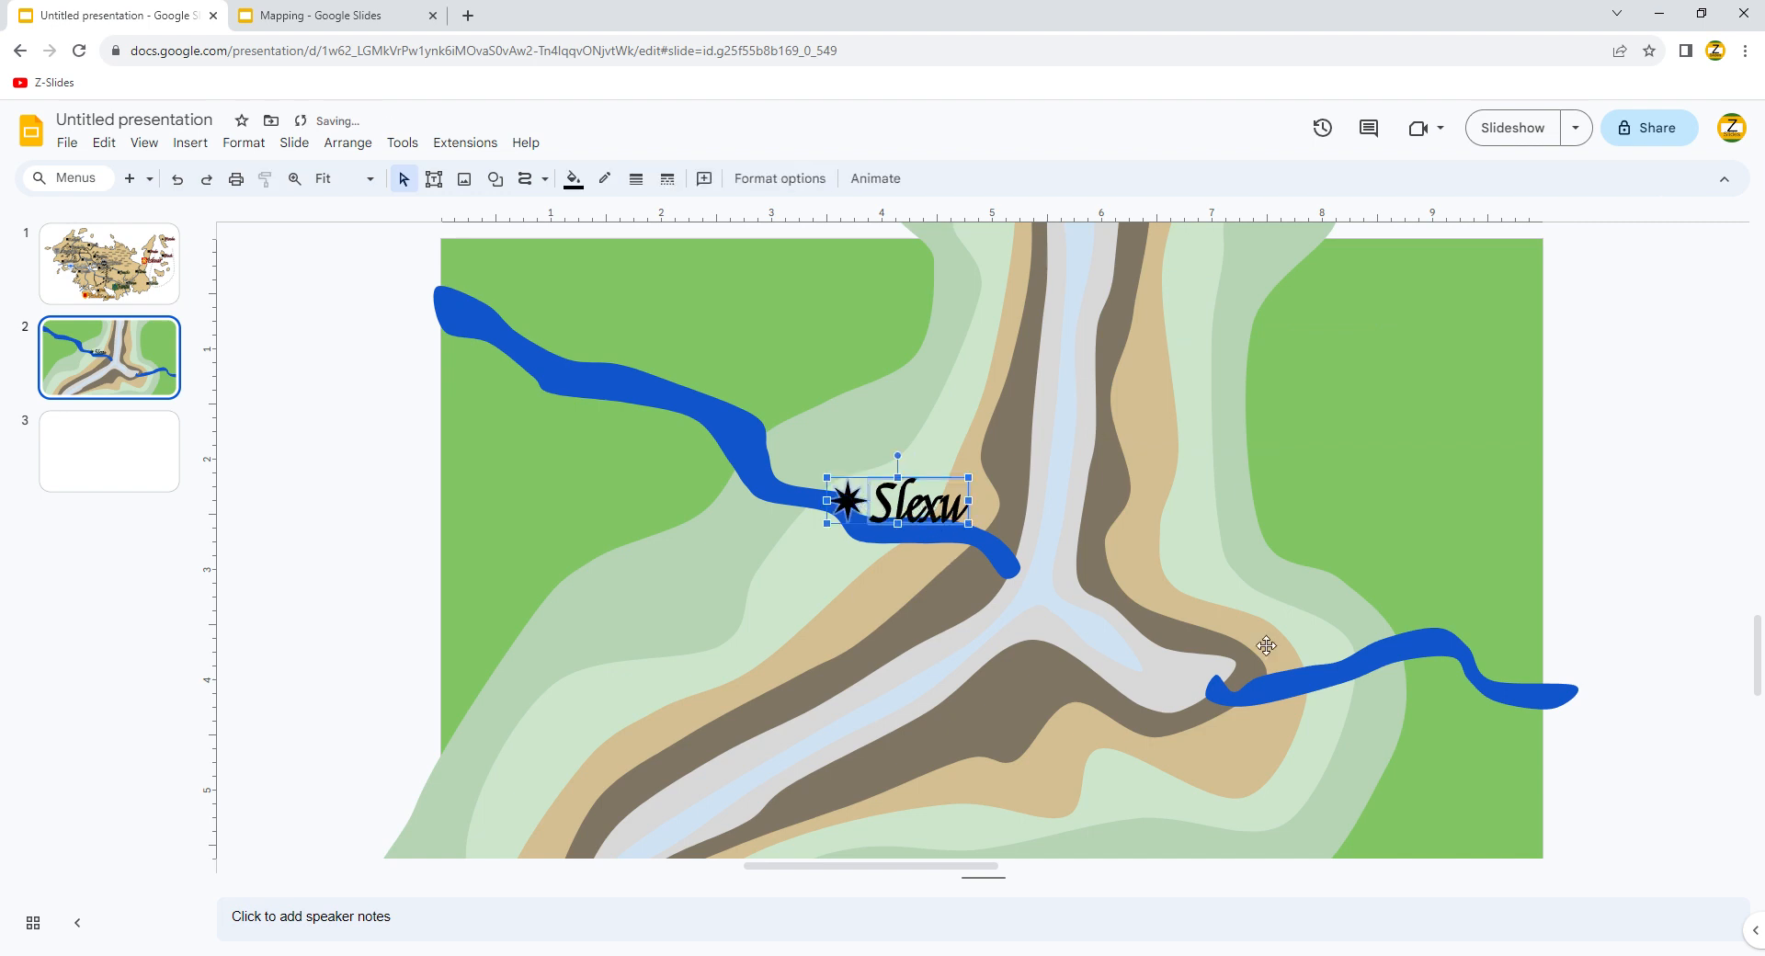
- Fill the light grey elevation band around the pale blue ridge crest with a darker grey
click(1074, 582)
shift+click(1069, 582)
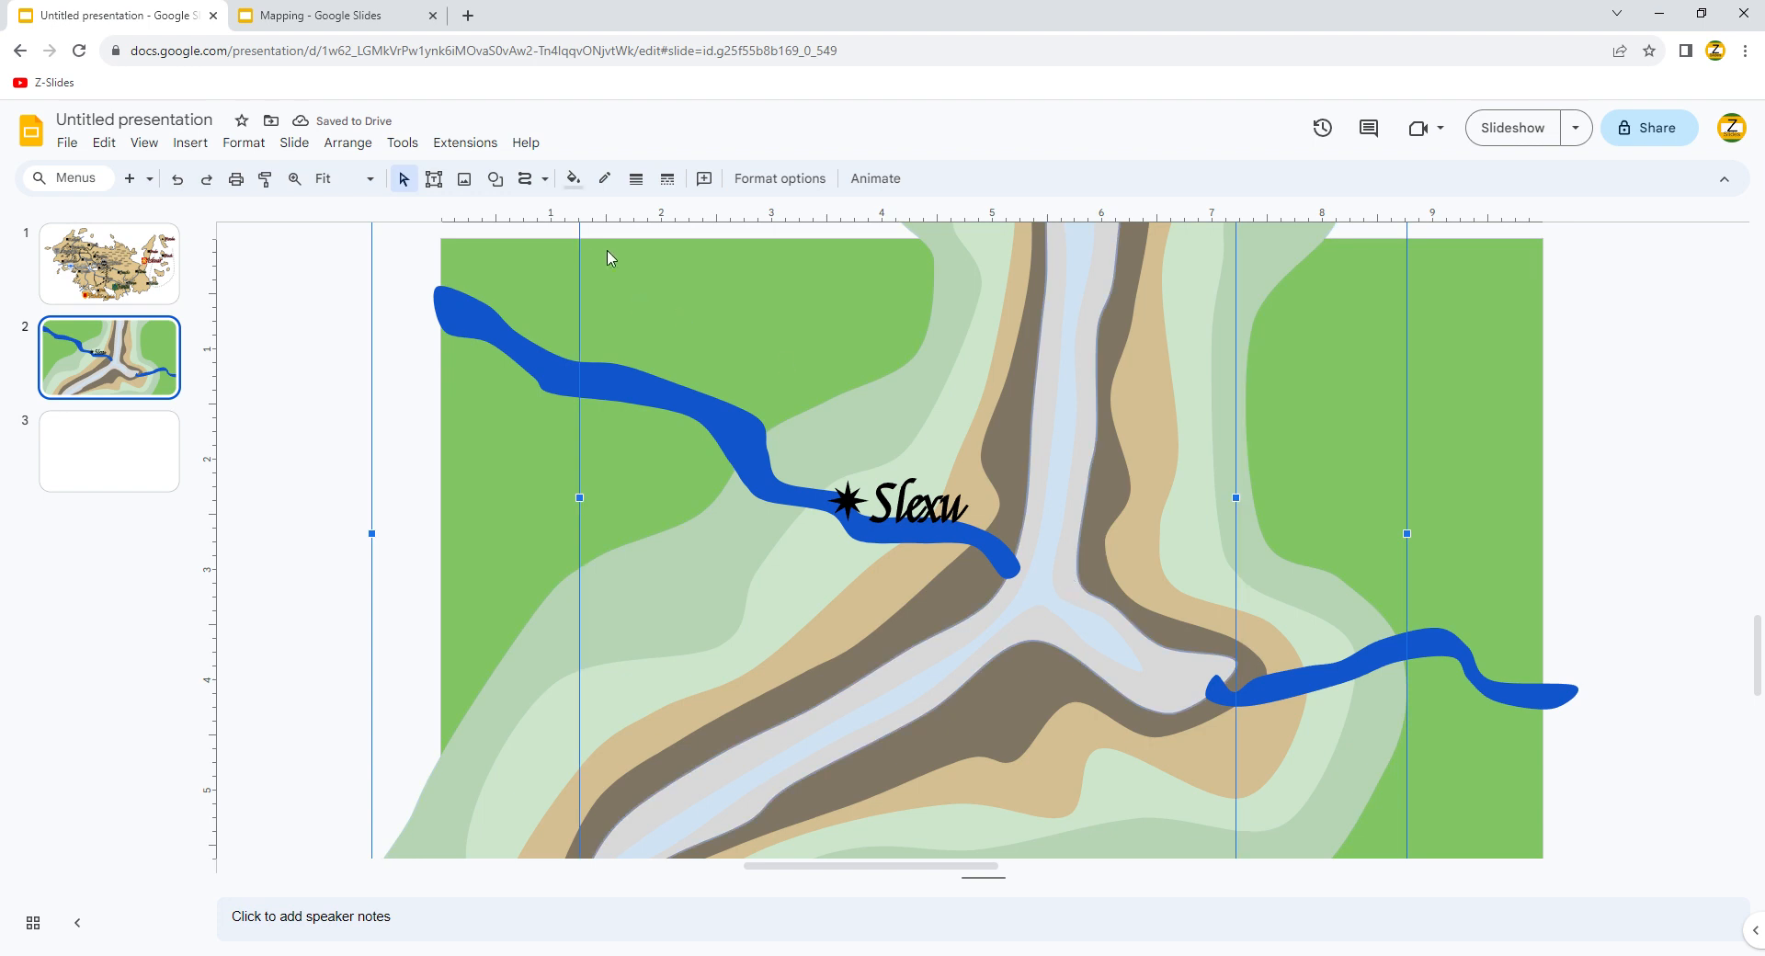
click(574, 178)
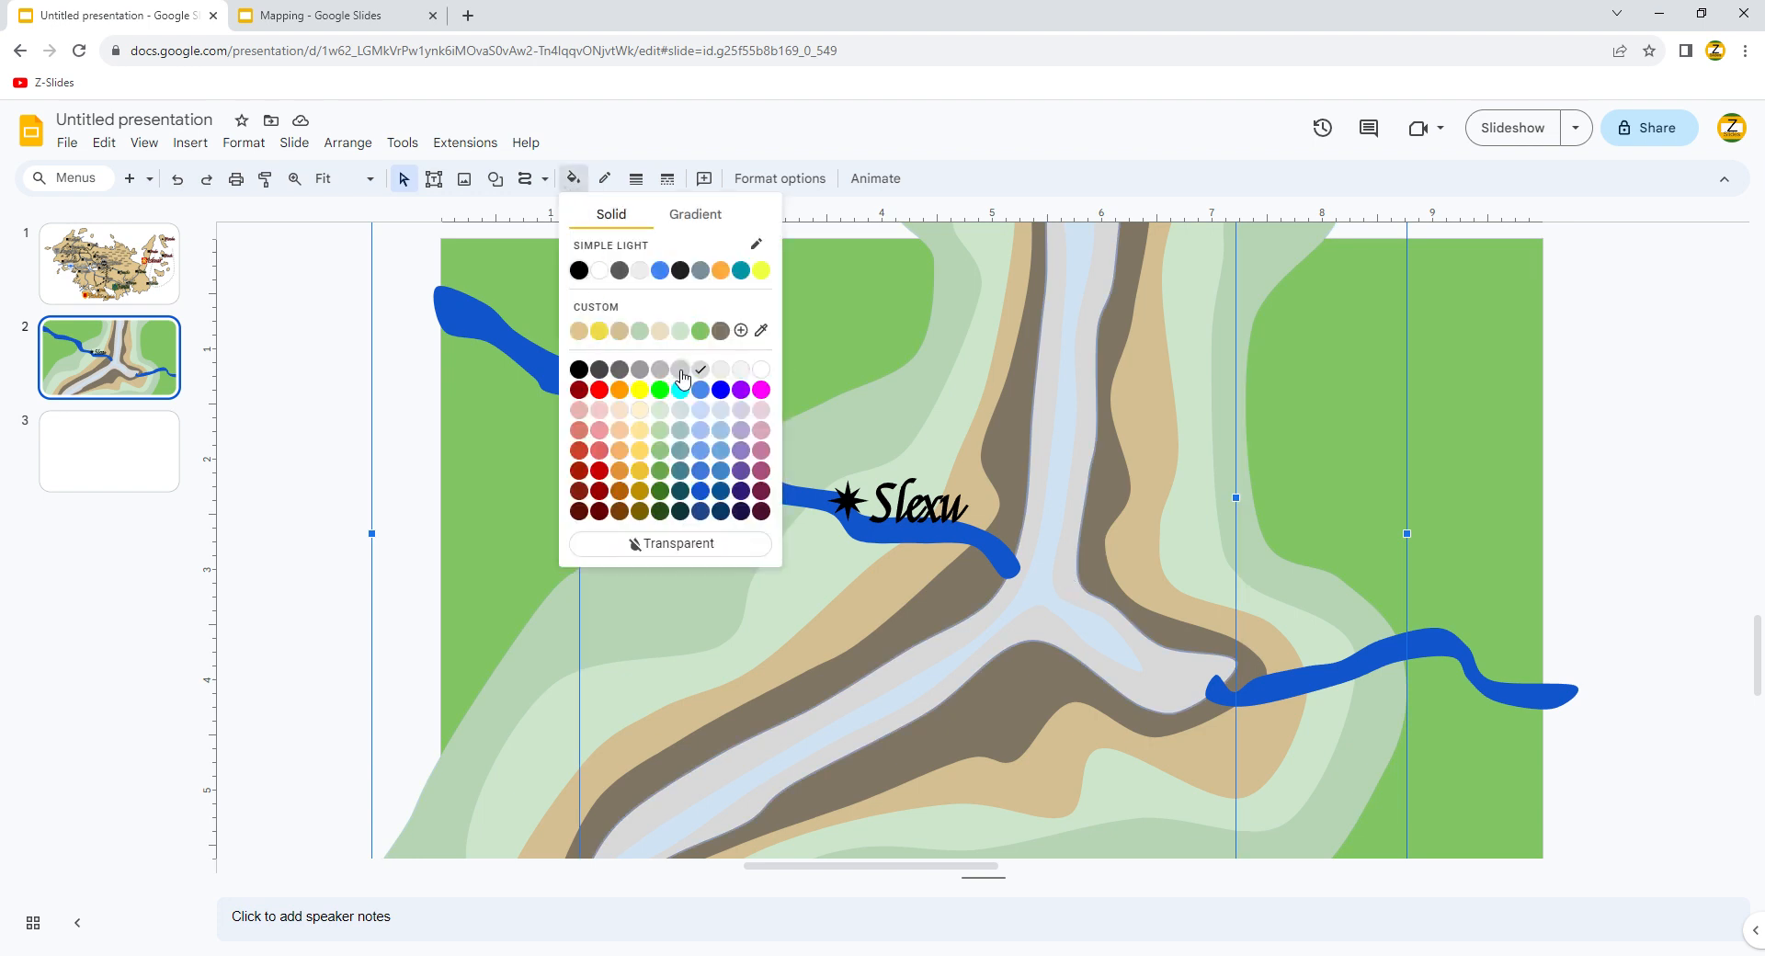
click(681, 377)
click(574, 178)
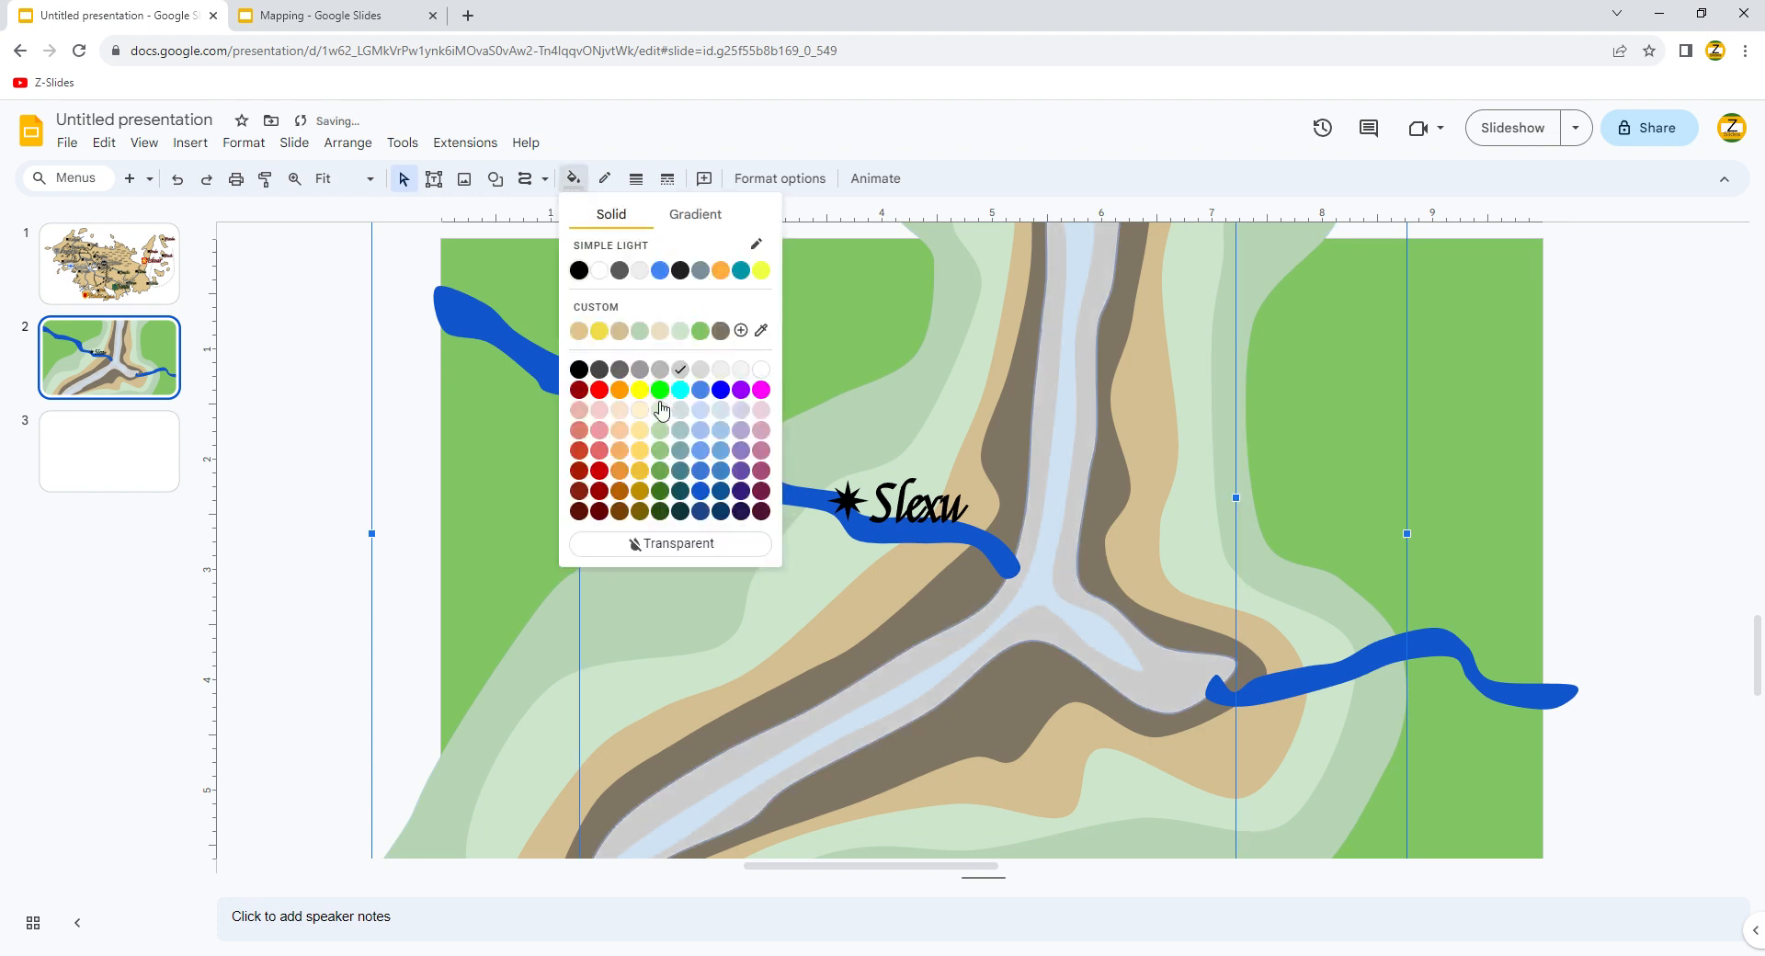
click(664, 377)
click(646, 346)
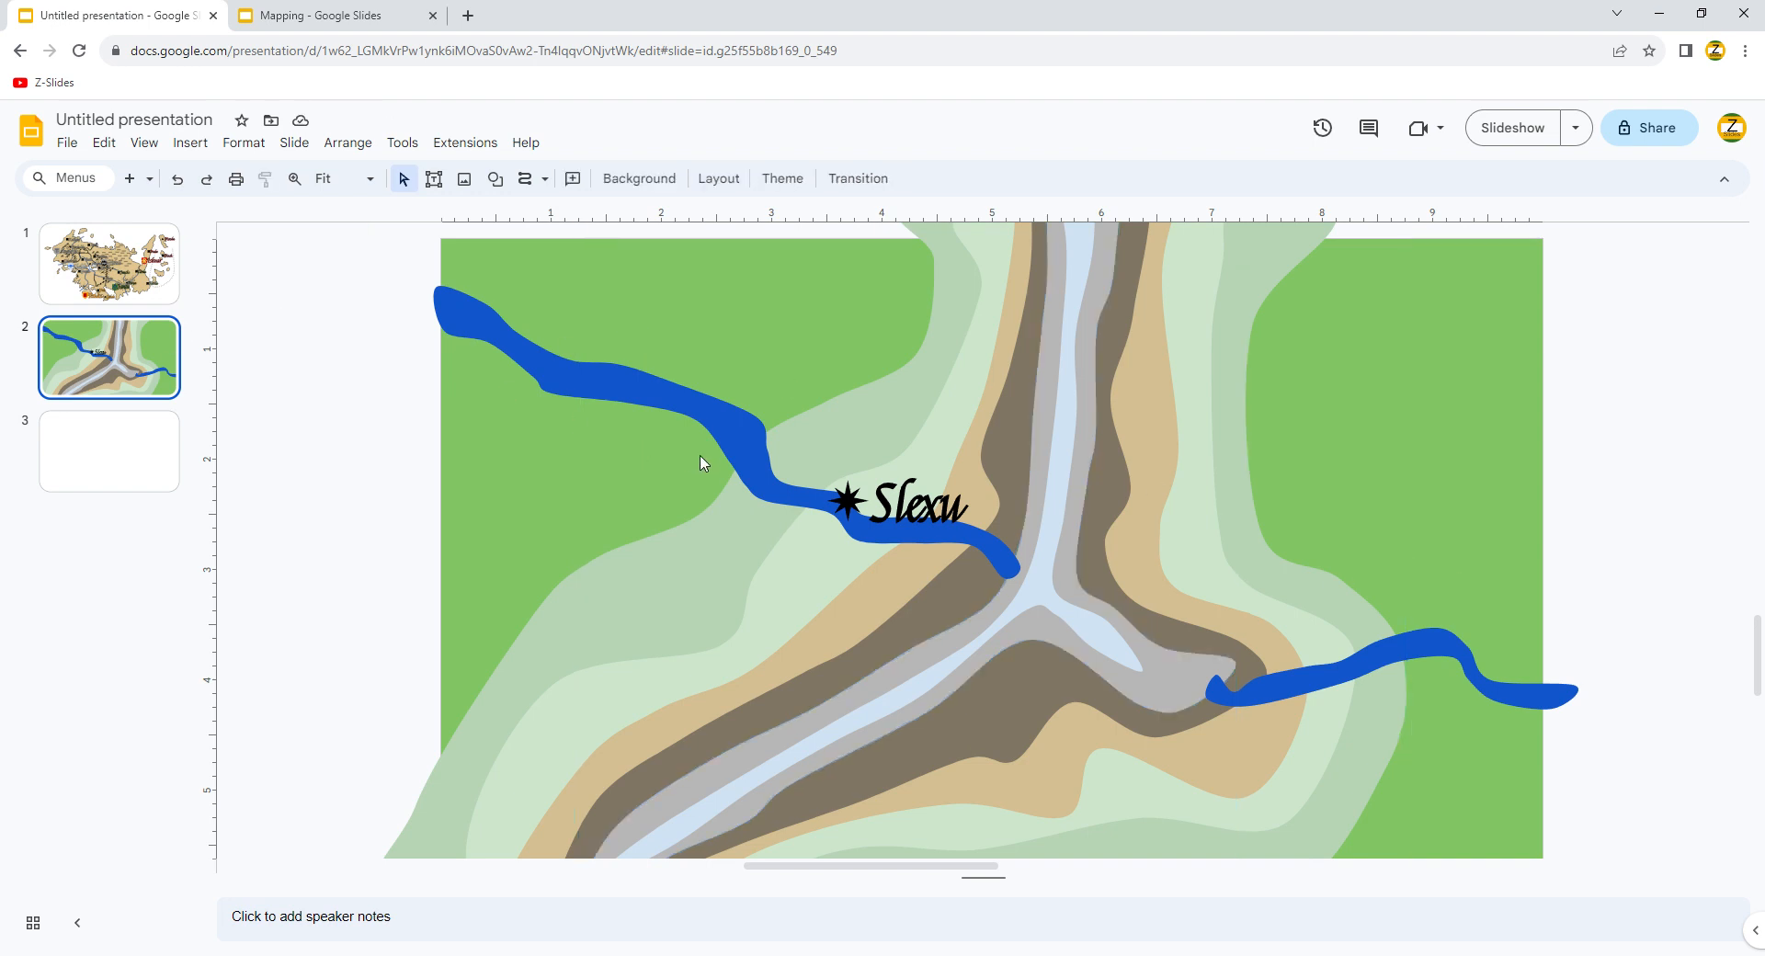
- Place a dark blue copy of the Slexu label below the western river and nudge the original closer to its star
click(889, 512)
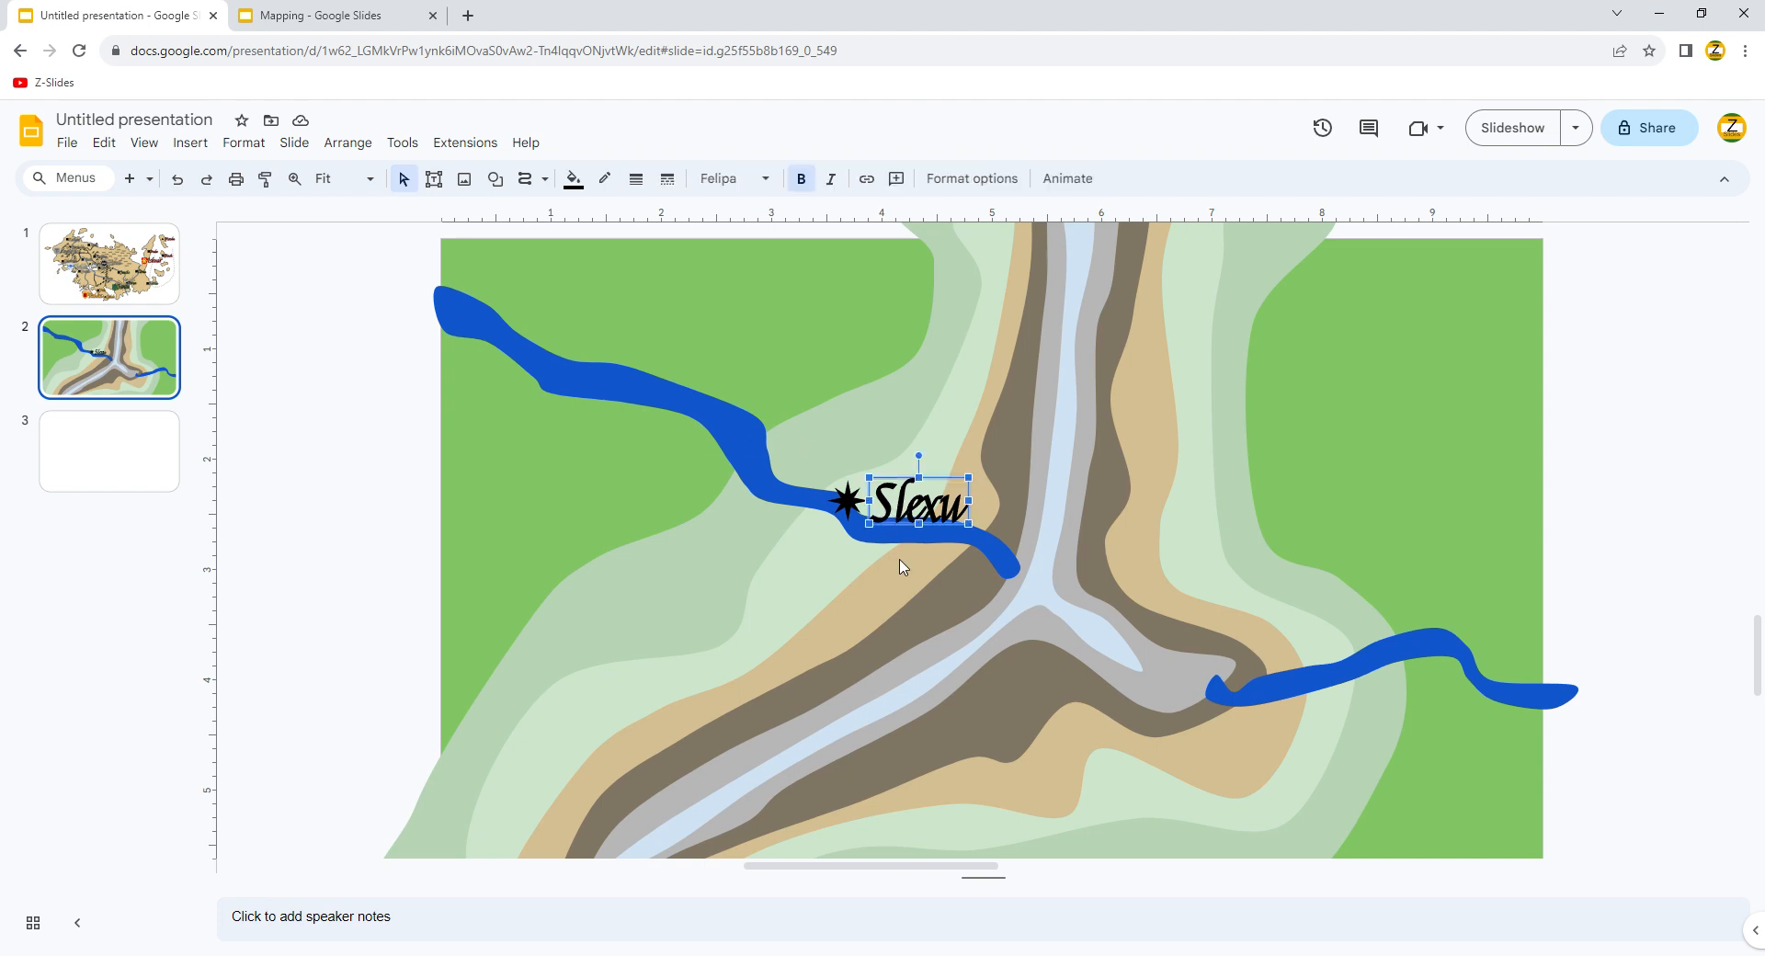
key(ctrl+v)
mouse_move(938, 539)
mouse_down()
mouse_move(621, 497)
mouse_move(920, 520)
mouse_up()
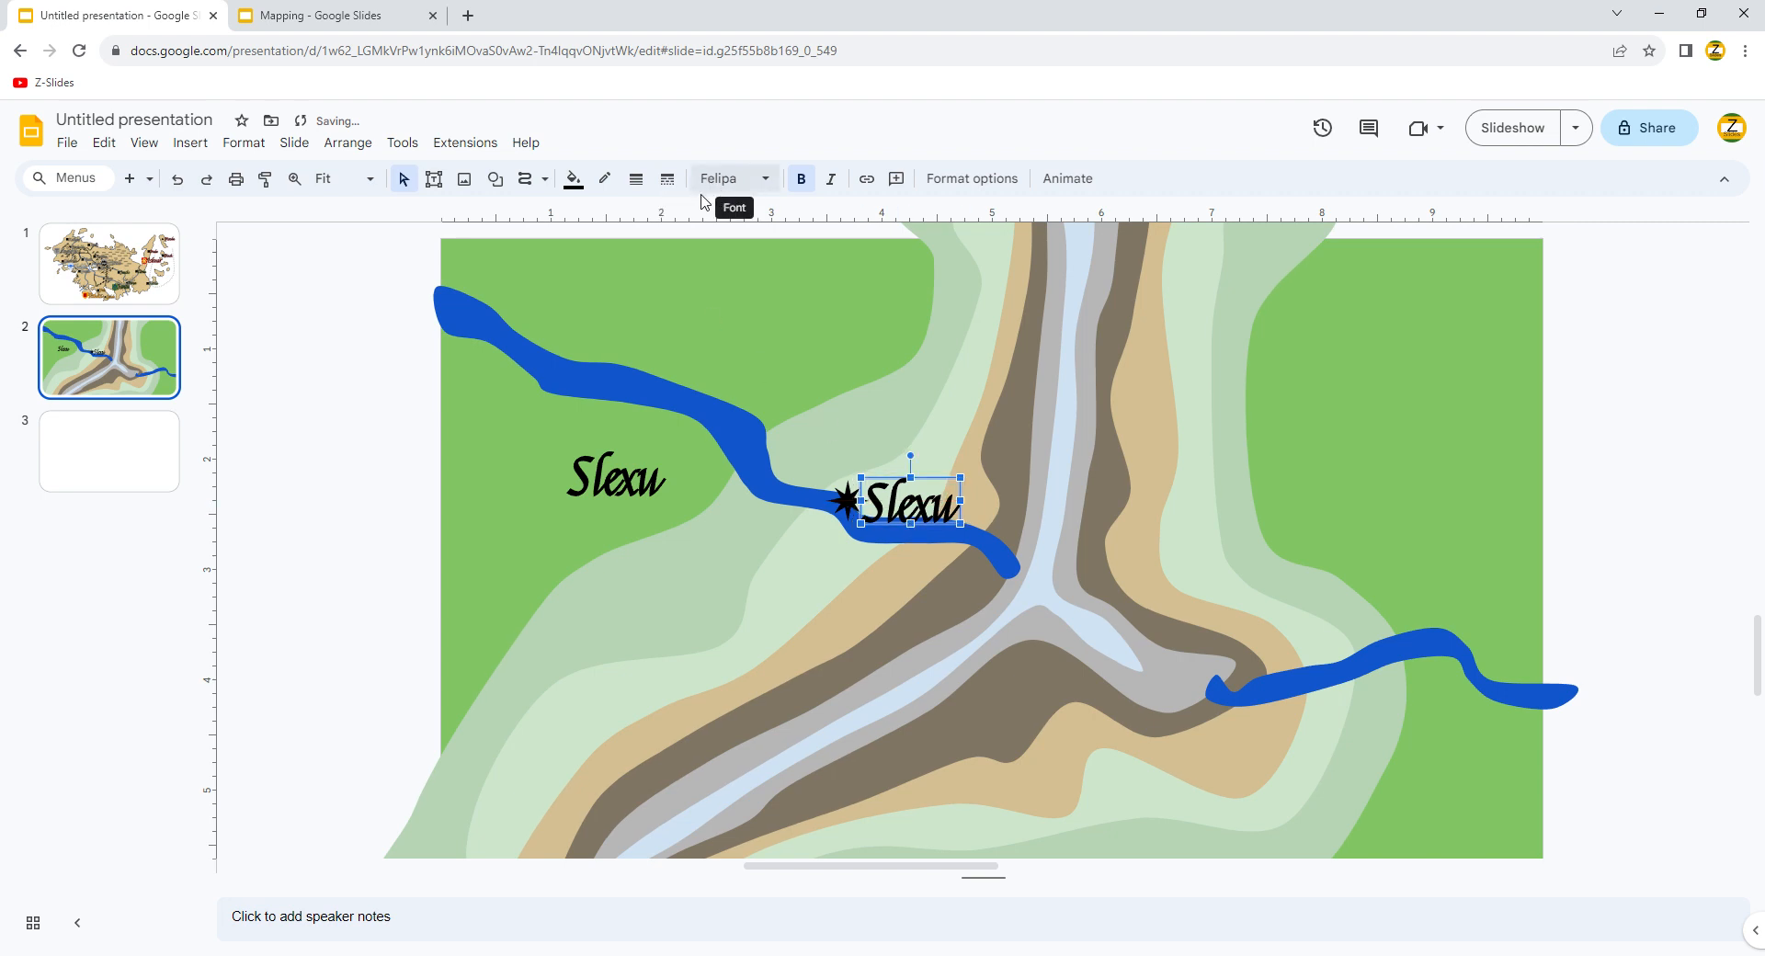
click(601, 488)
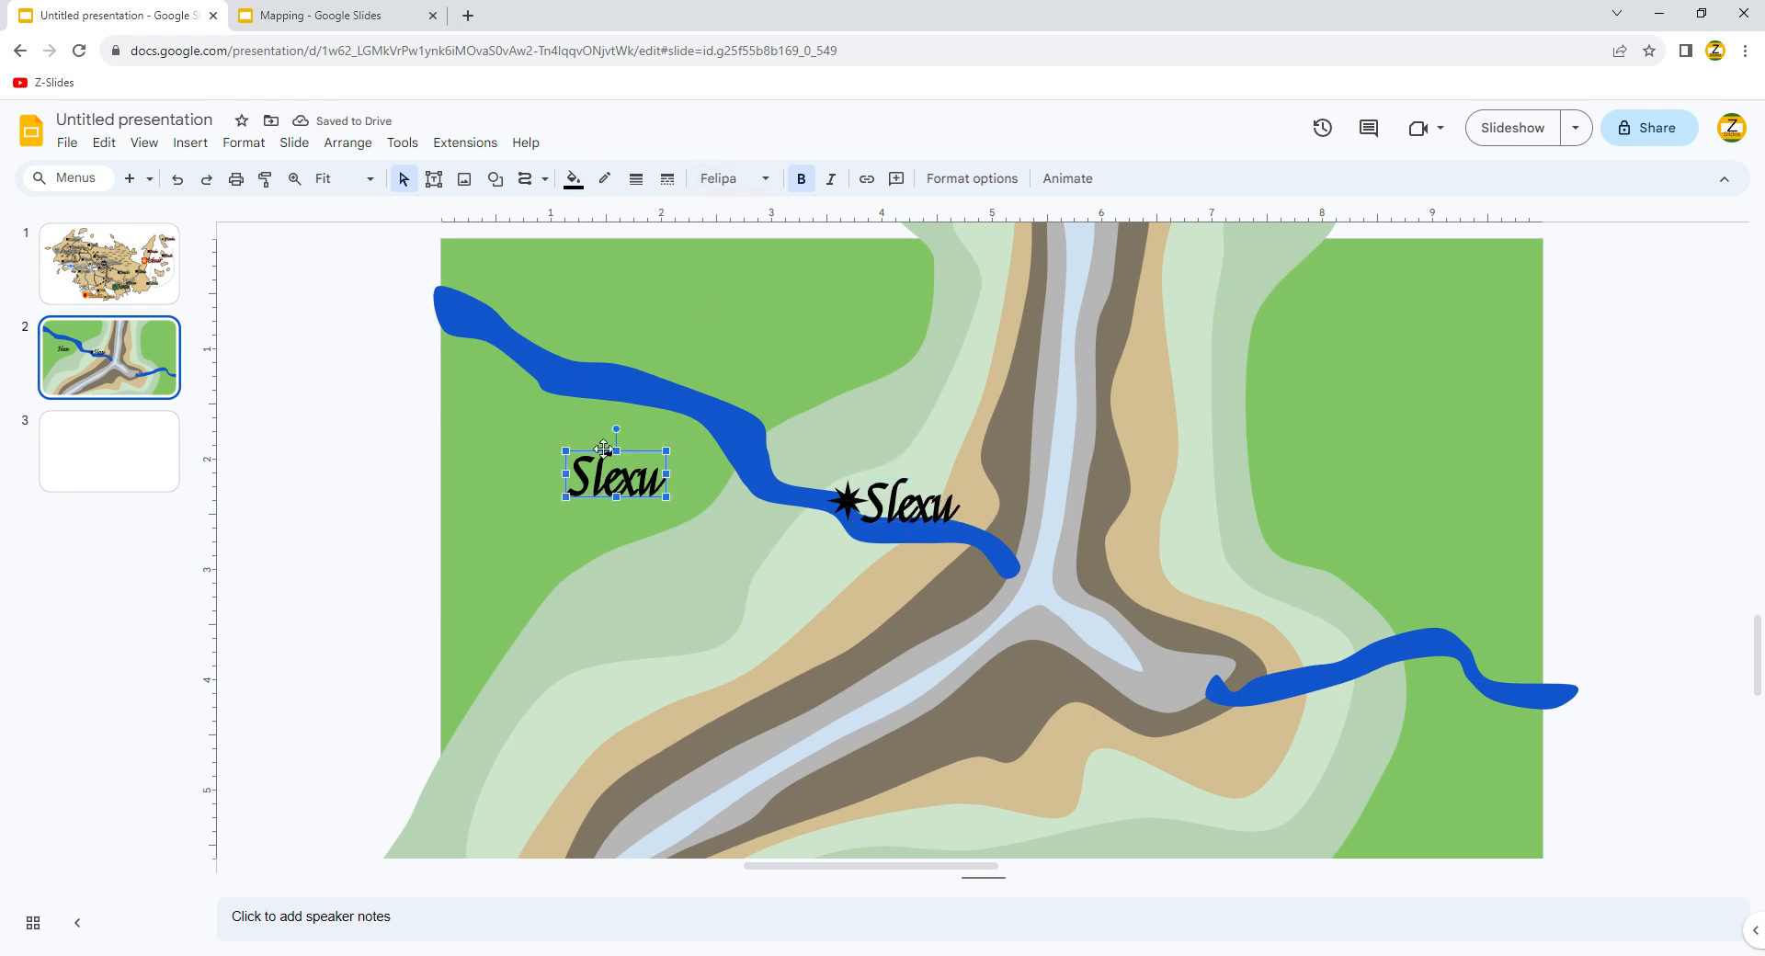
click(574, 178)
click(703, 516)
- Recolor both rivers to a darker, muted blue and the copied label to a matching deep navy blue
click(613, 409)
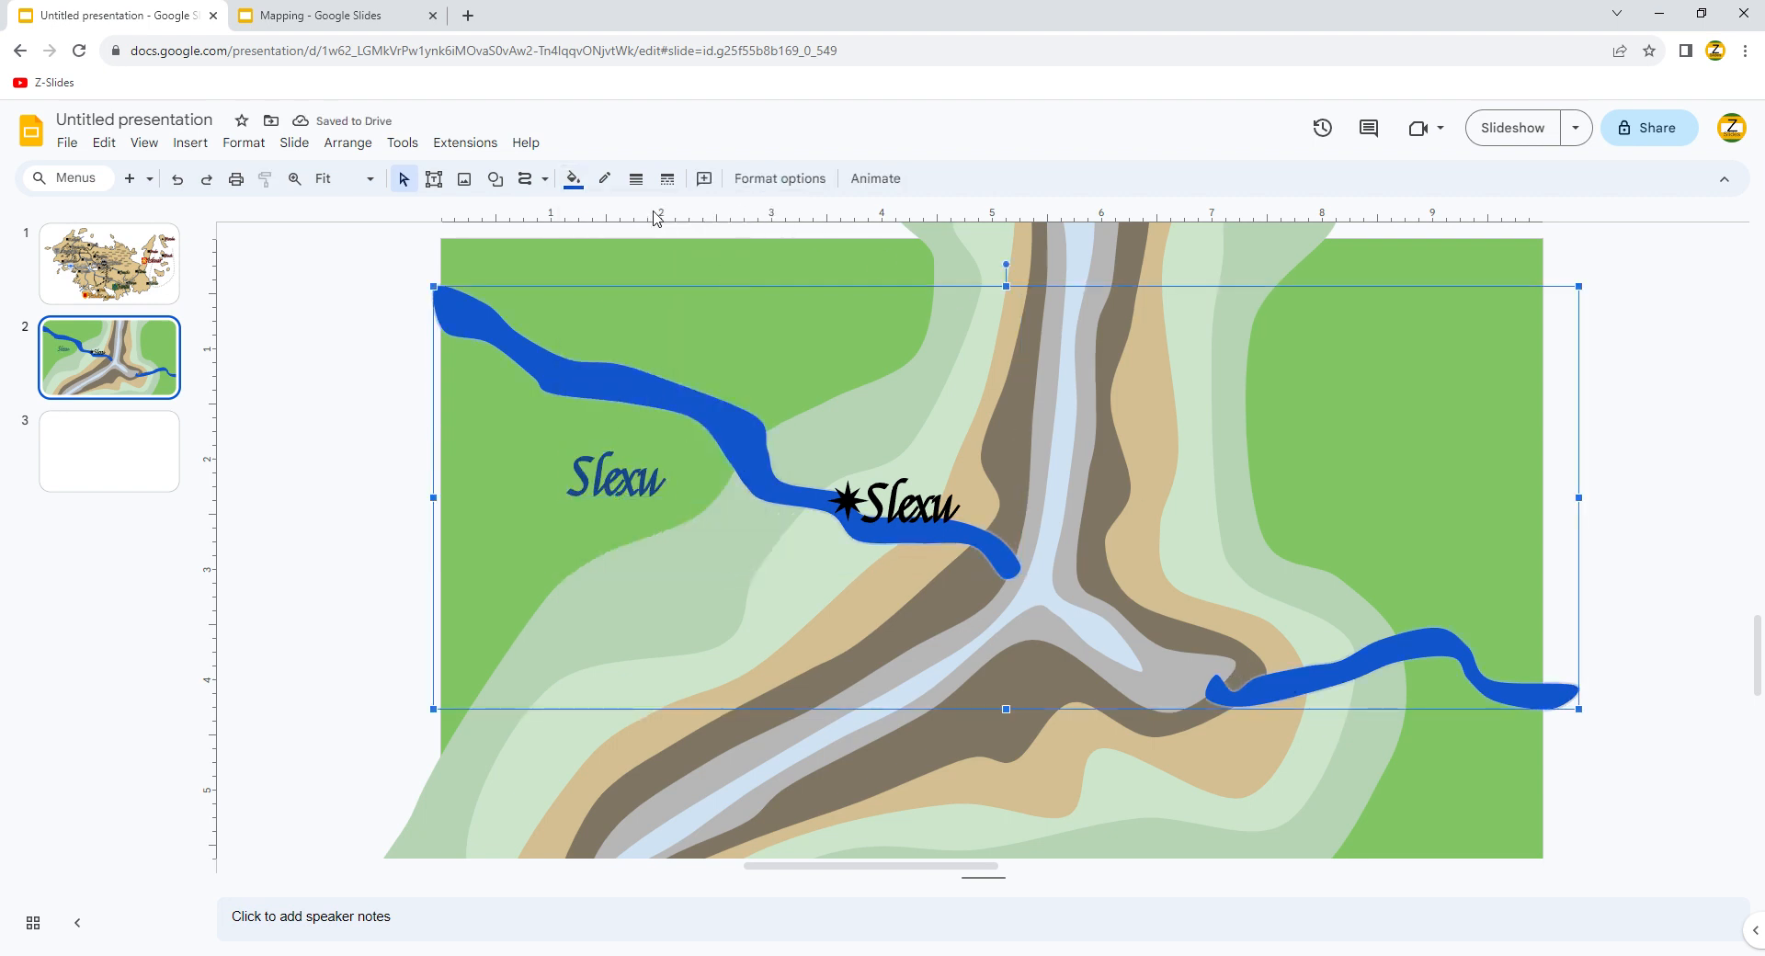
click(604, 178)
click(574, 178)
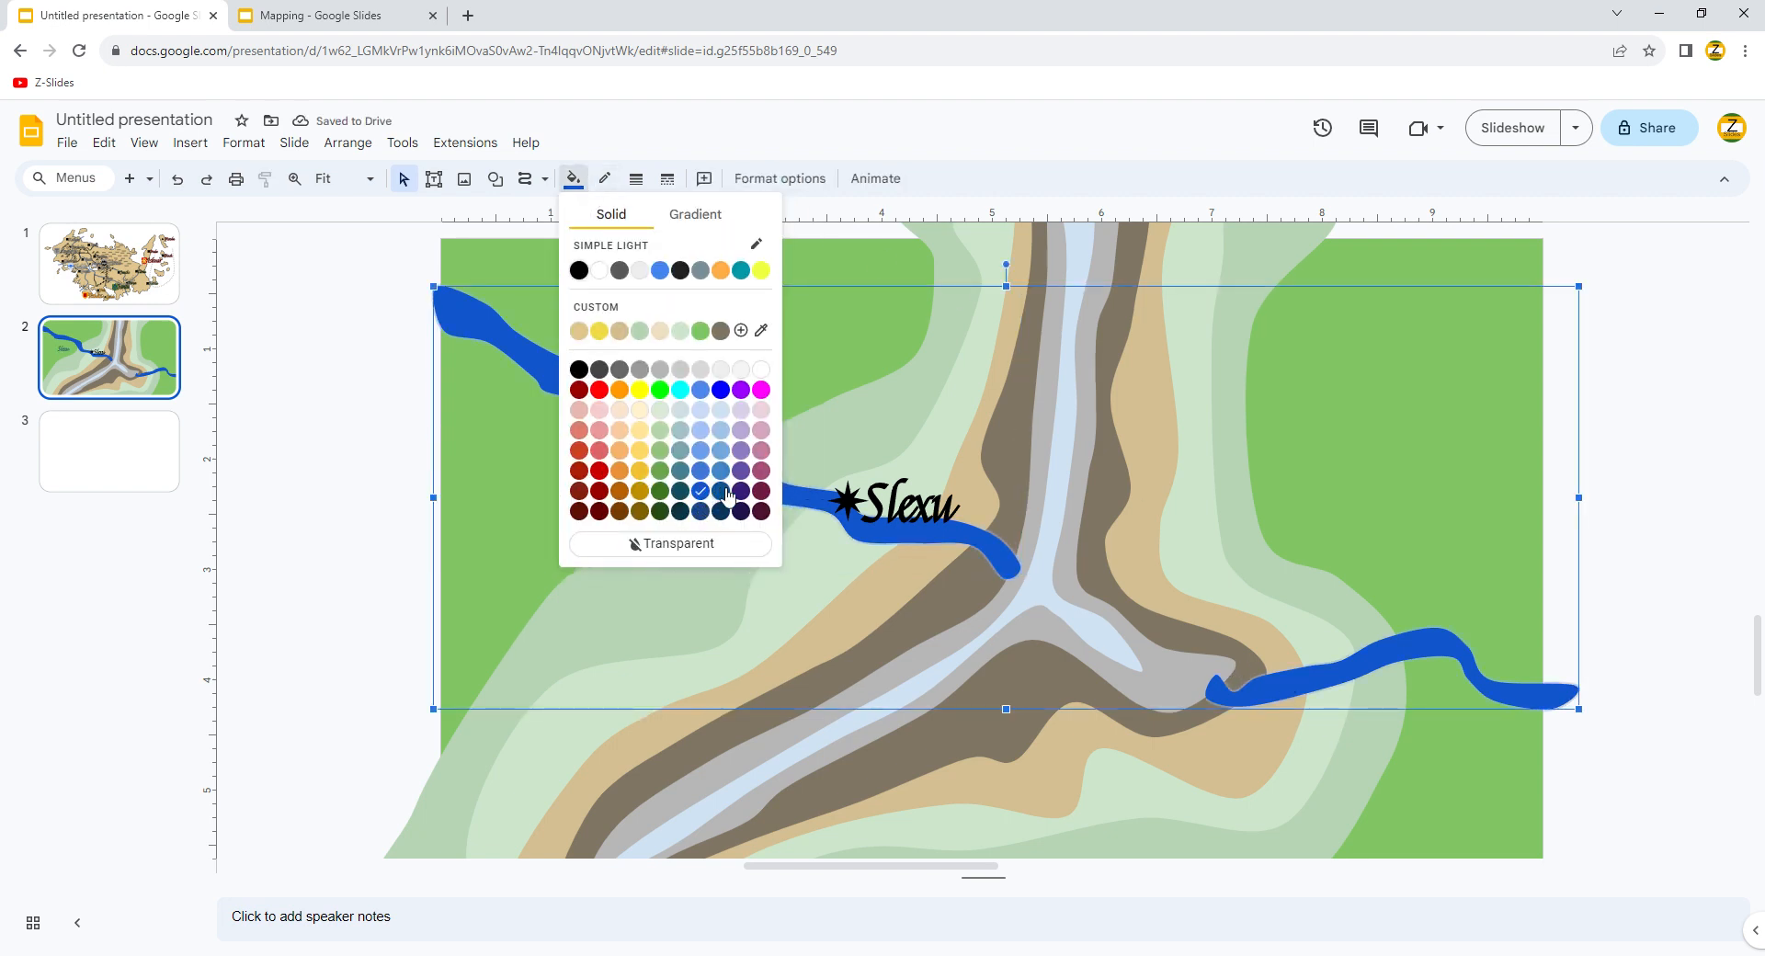
click(704, 508)
click(611, 478)
click(573, 178)
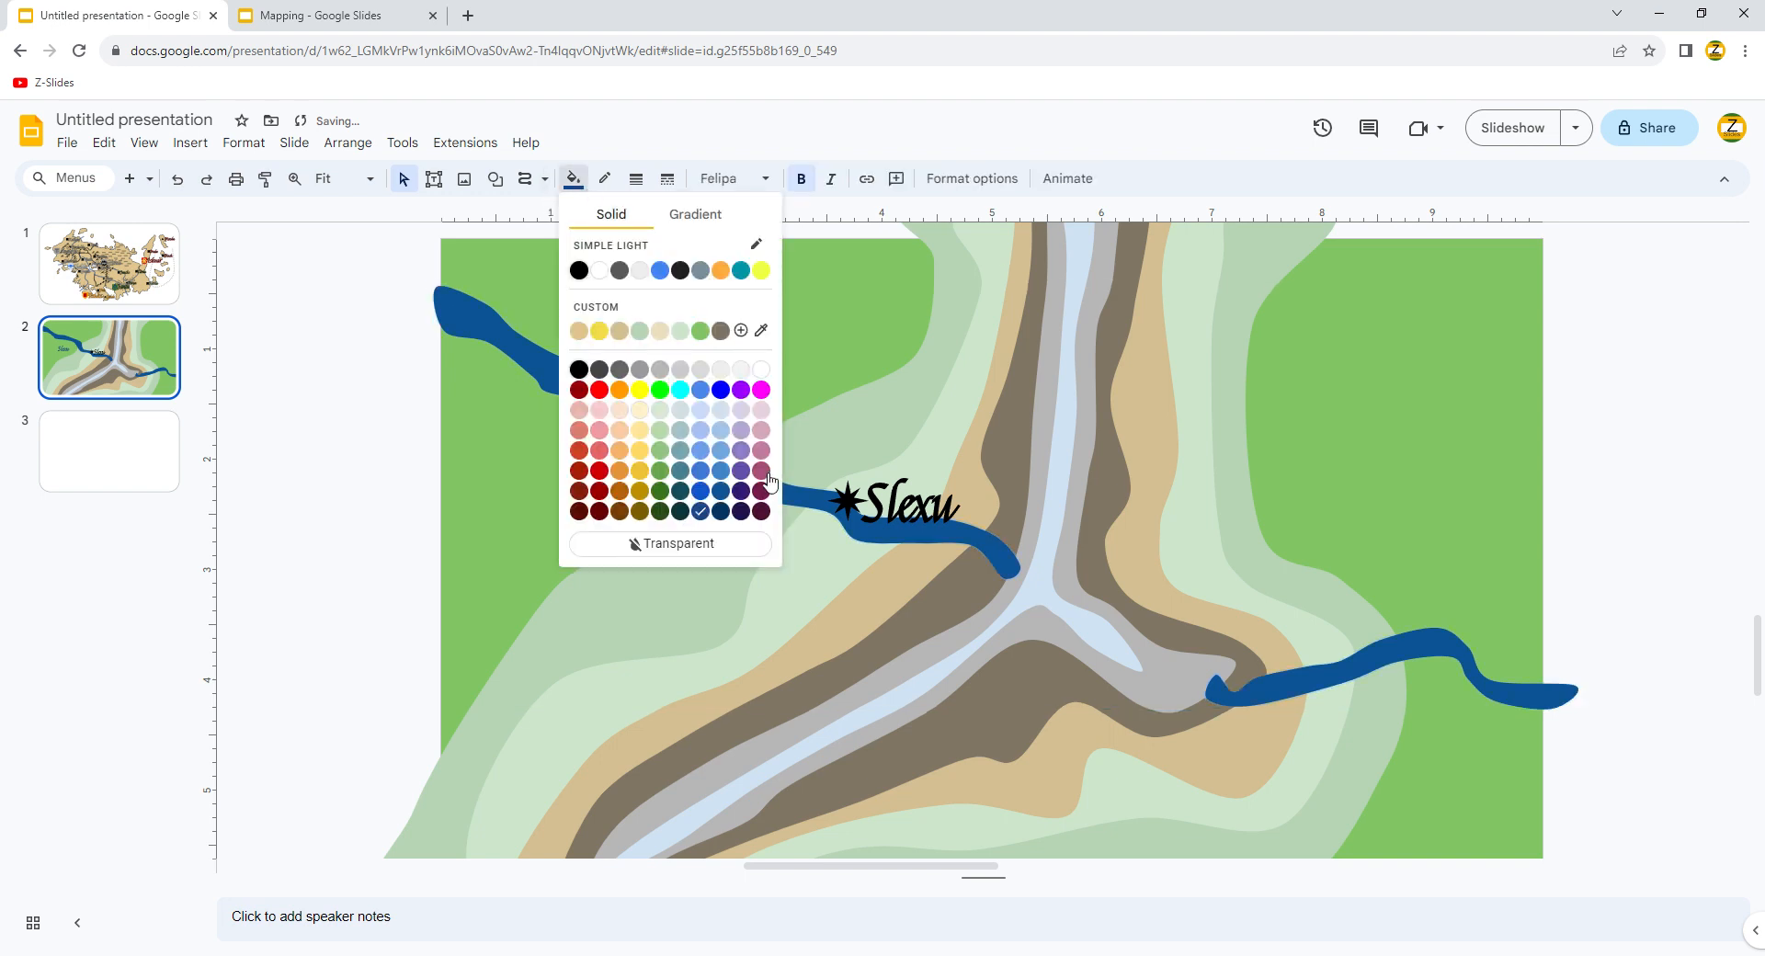
click(724, 515)
- Rename the dark blue label as Vurnu River and tilt it along the lower bank of the western river
click(512, 484)
mouse_move(607, 487)
mouse_down()
mouse_move(600, 424)
mouse_move(604, 460)
mouse_up()
click(580, 487)
double_click(597, 457)
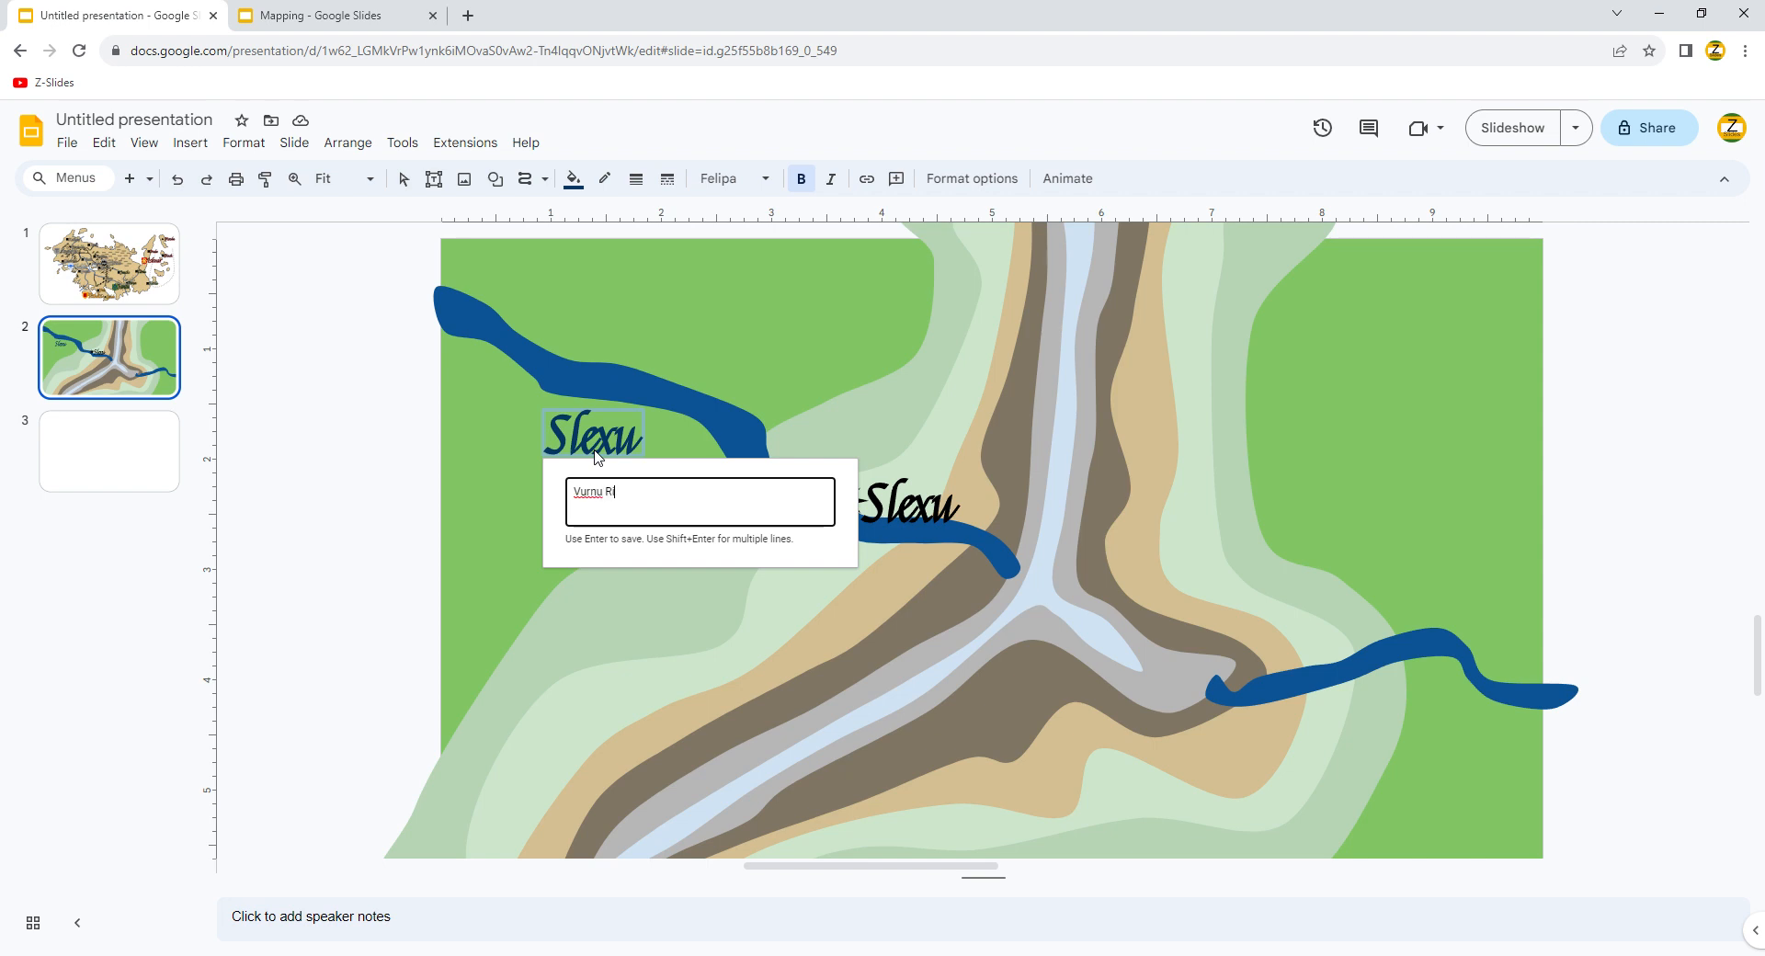
key(Return)
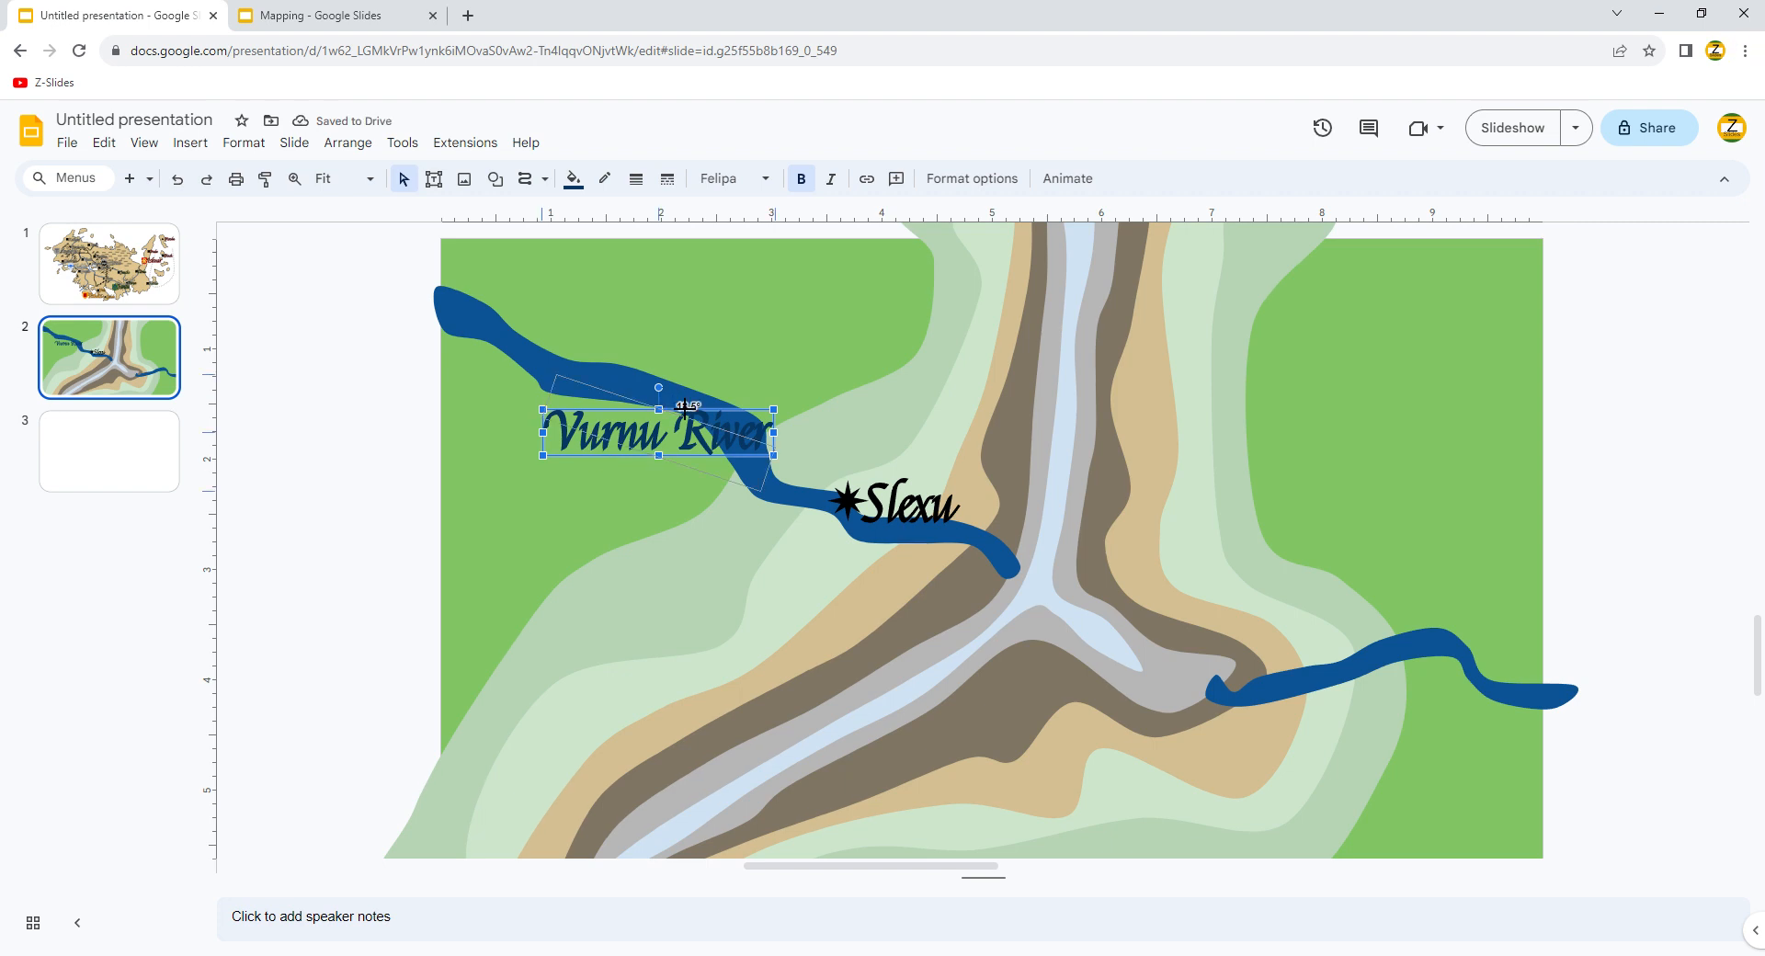
mouse_move(672, 402)
mouse_down()
mouse_move(684, 487)
mouse_move(671, 402)
mouse_up()
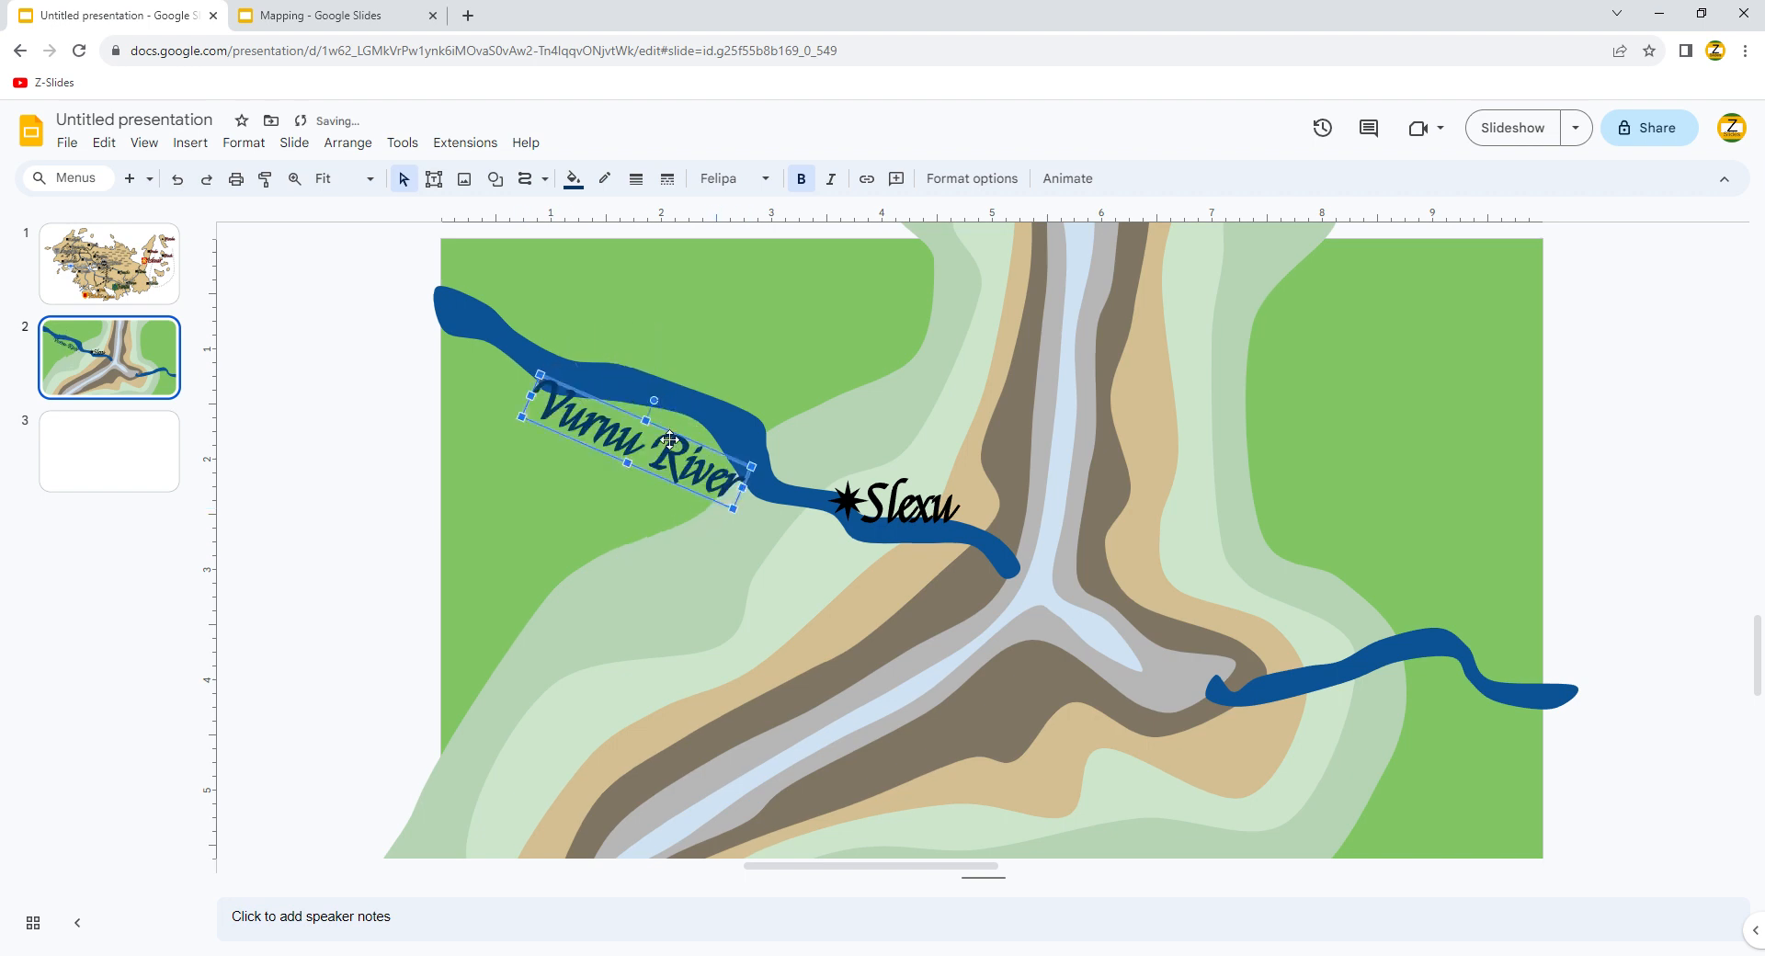
- Place a slightly tilted copy of the Vurnu River label just below the eastern river
drag(641, 460, 1416, 549)
click(570, 512)
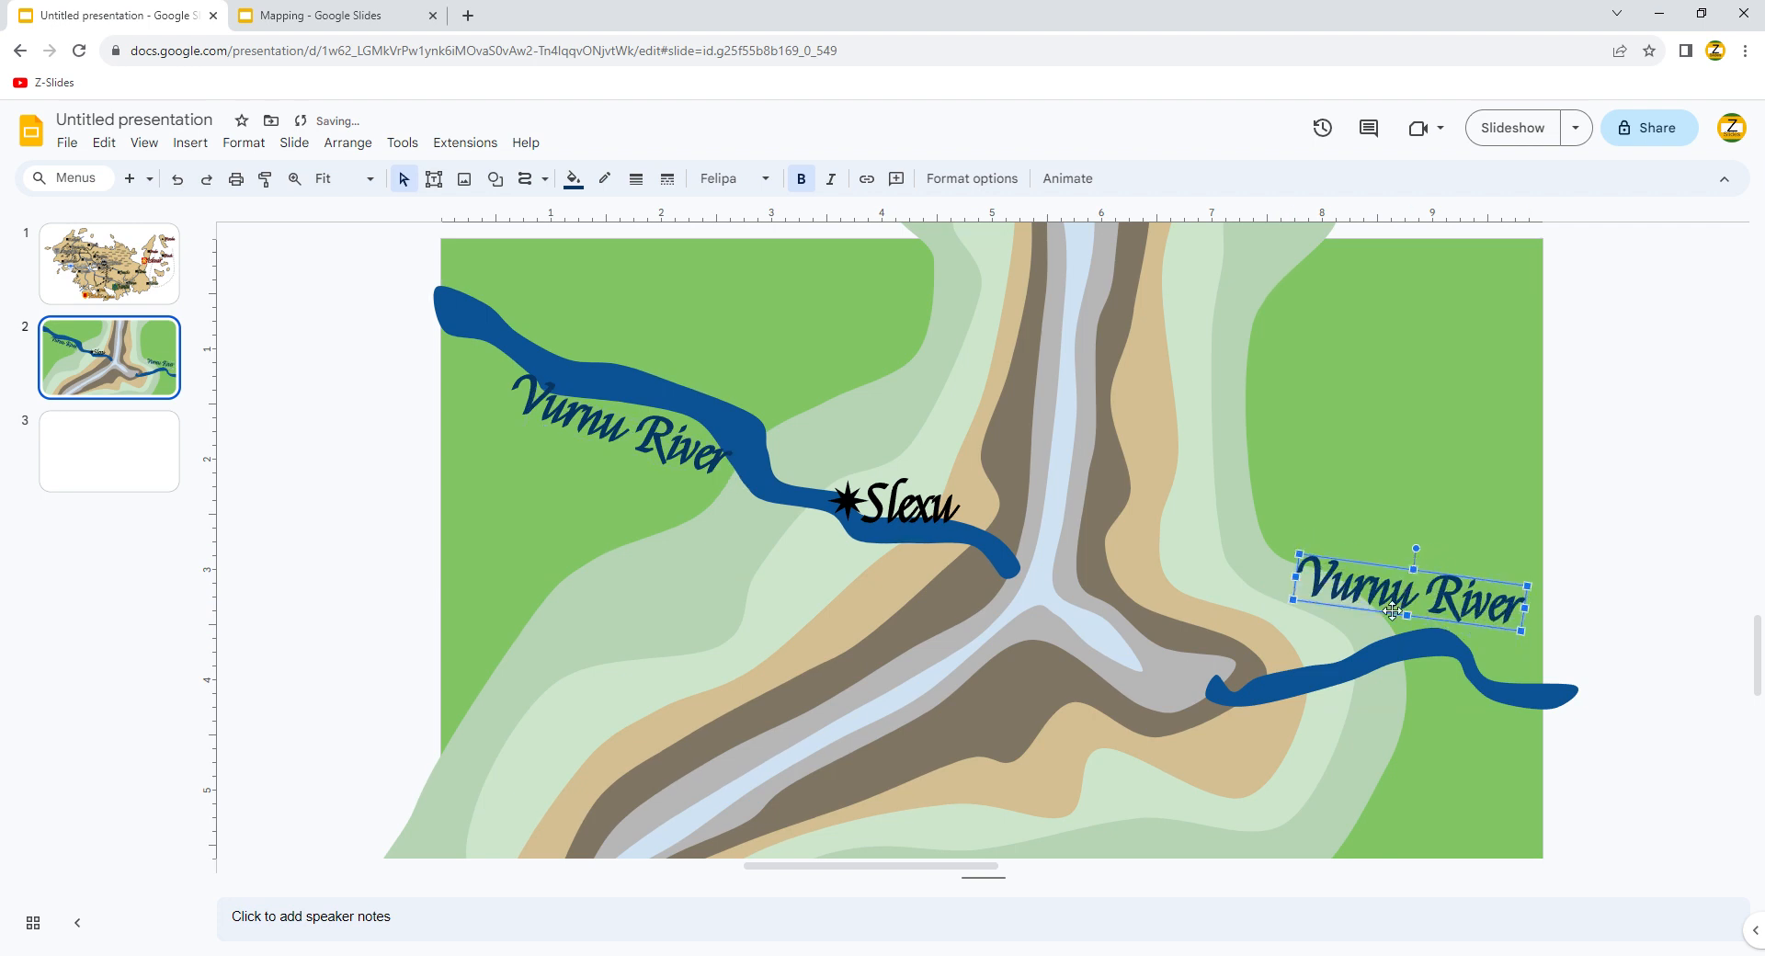
drag(1392, 610, 1388, 727)
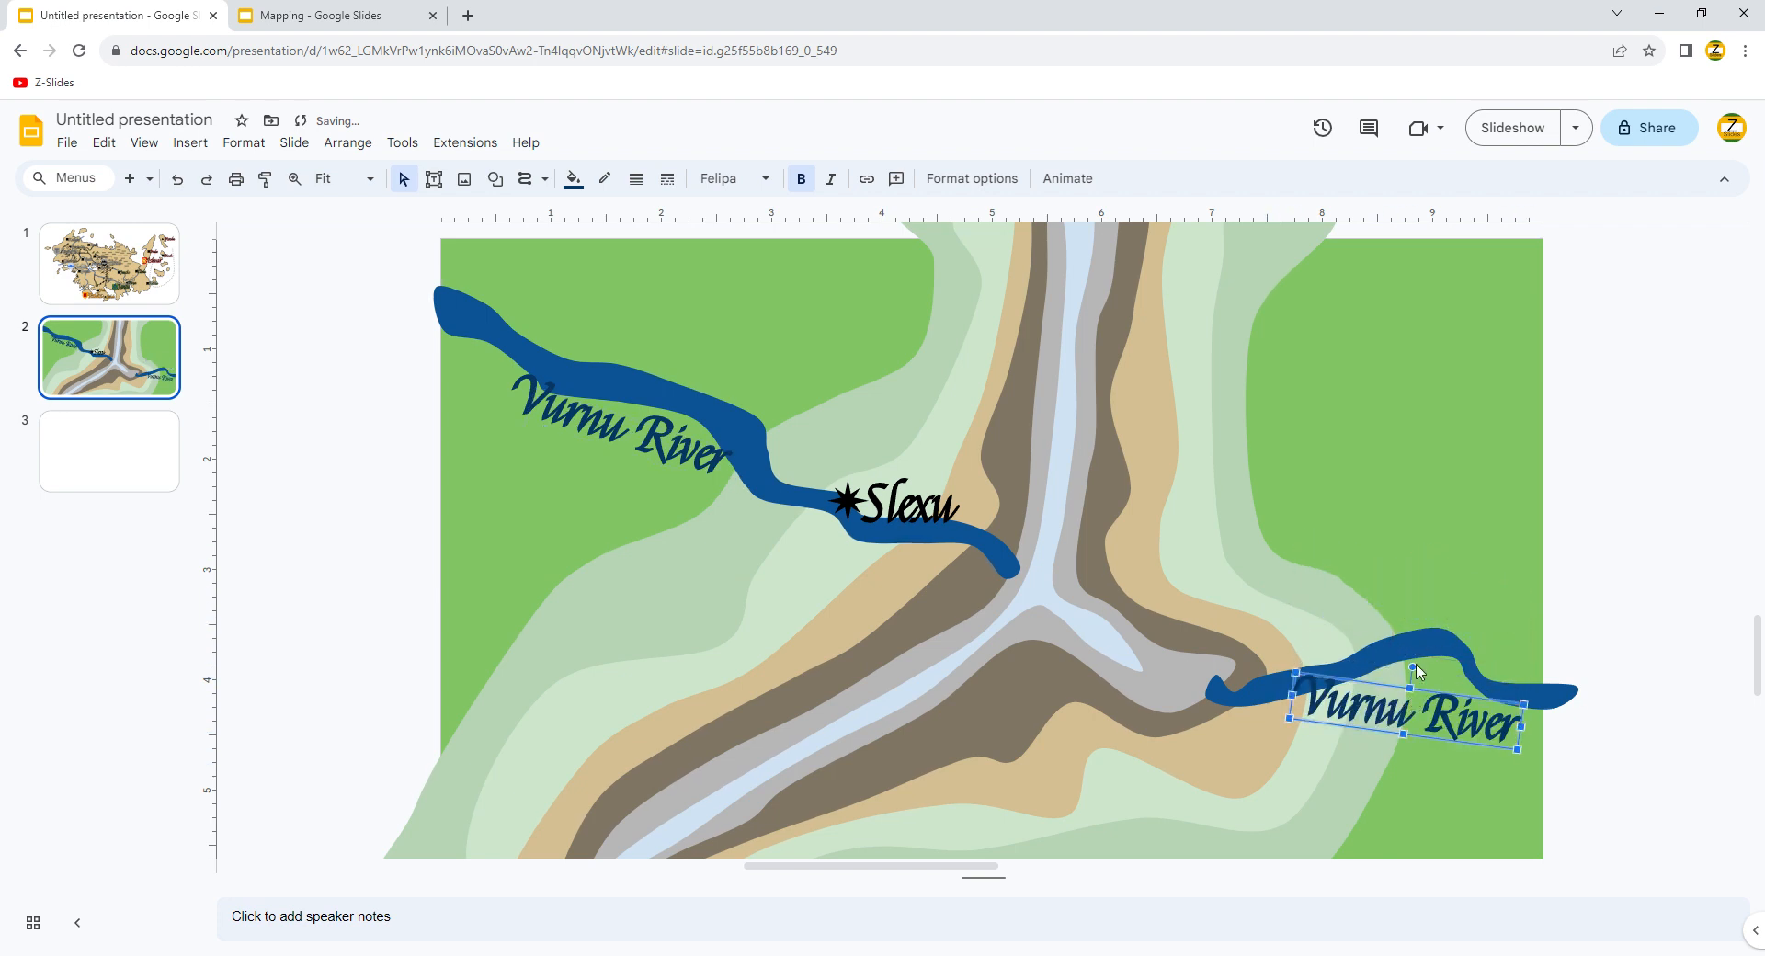
- Rename the eastern river's label as Jelkar River and set it horizontally under the river
double_click(1397, 715)
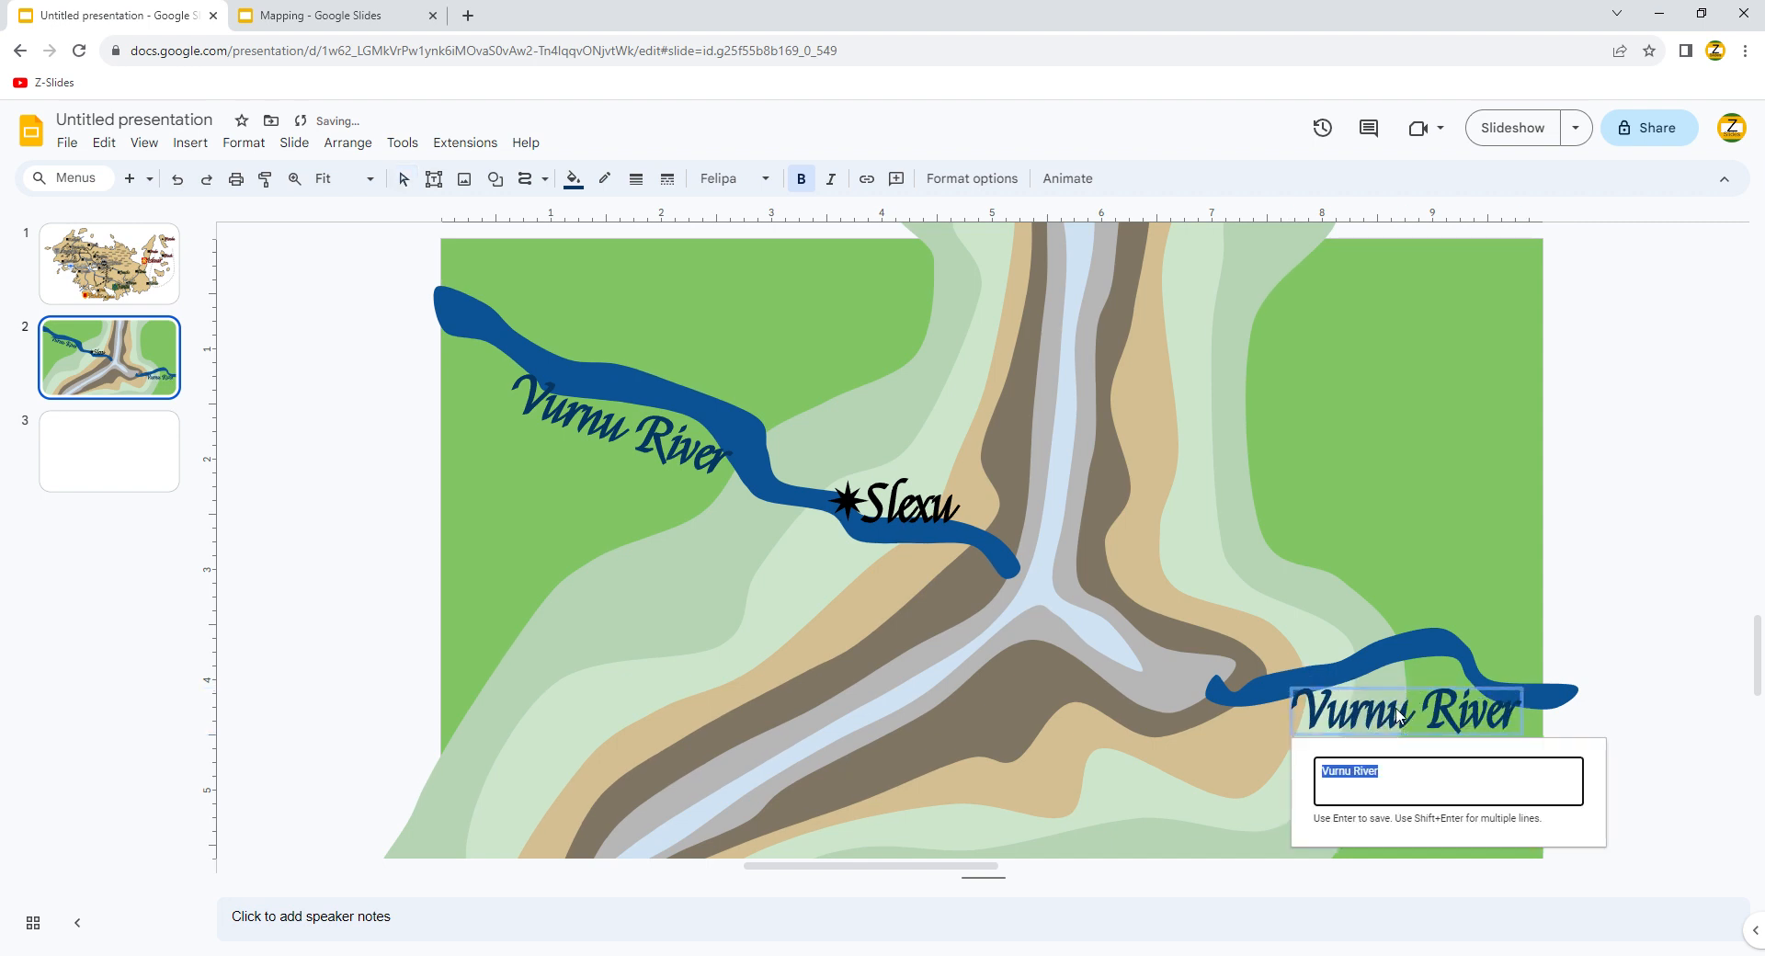
text(Me)
text(J)
text(elkar River)
key(Return)
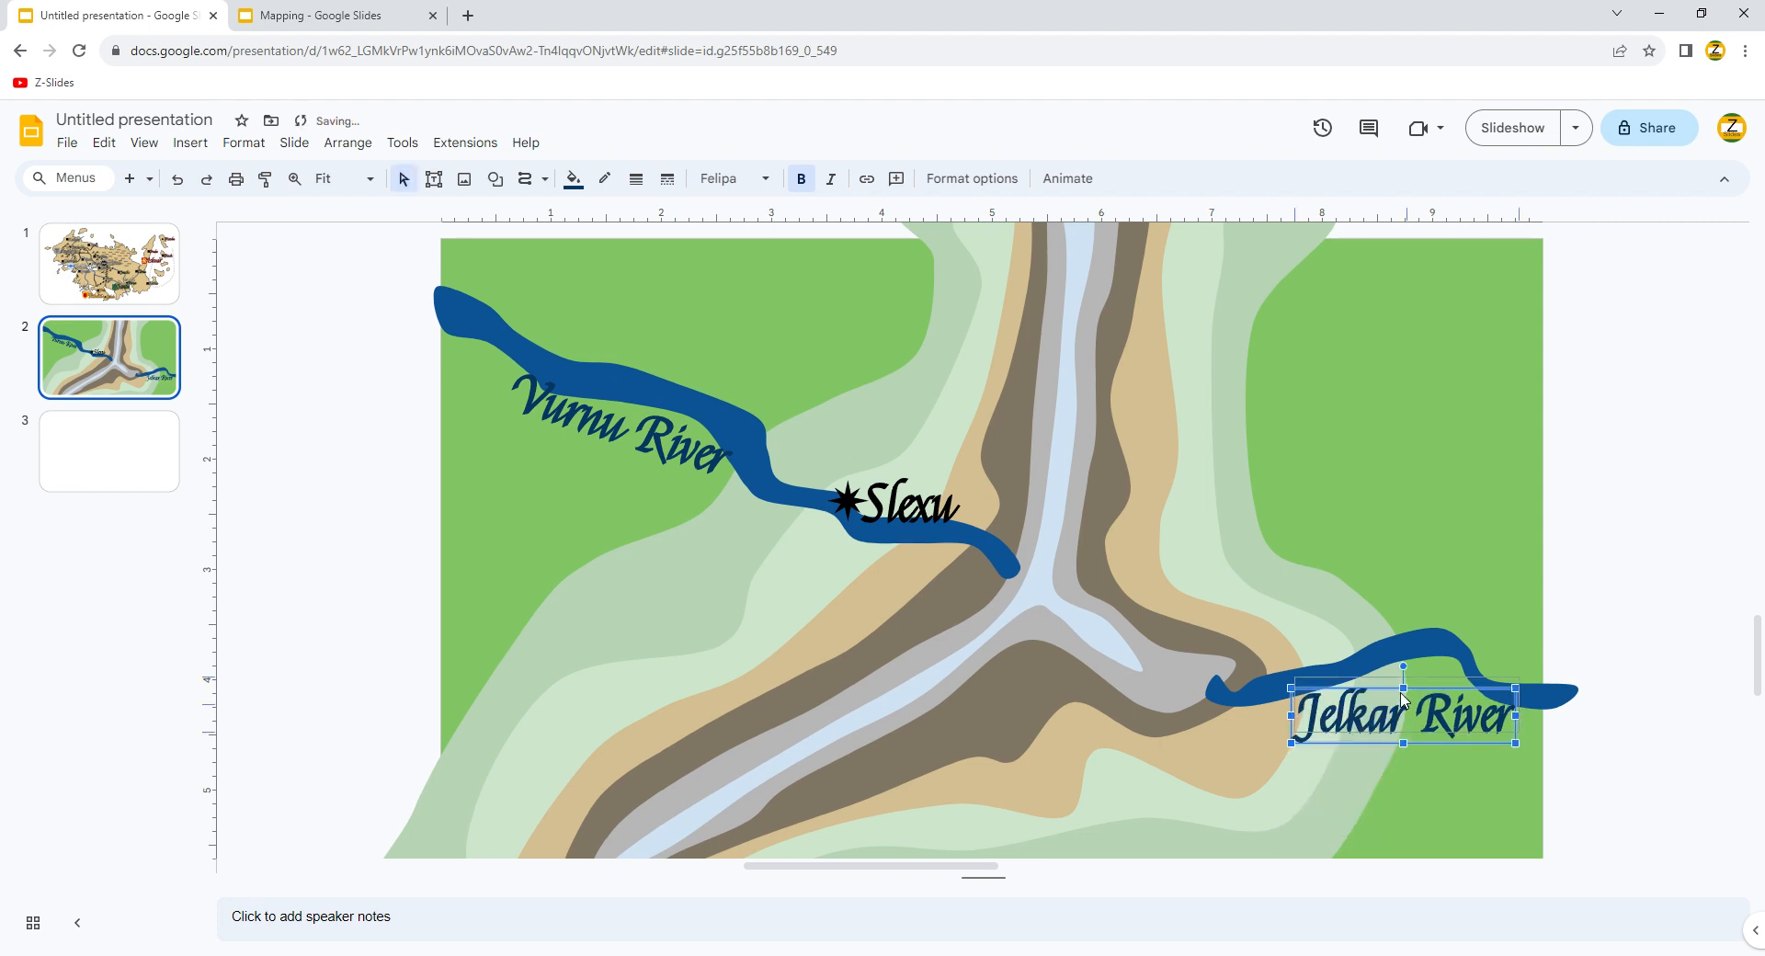
drag(1401, 706, 1403, 699)
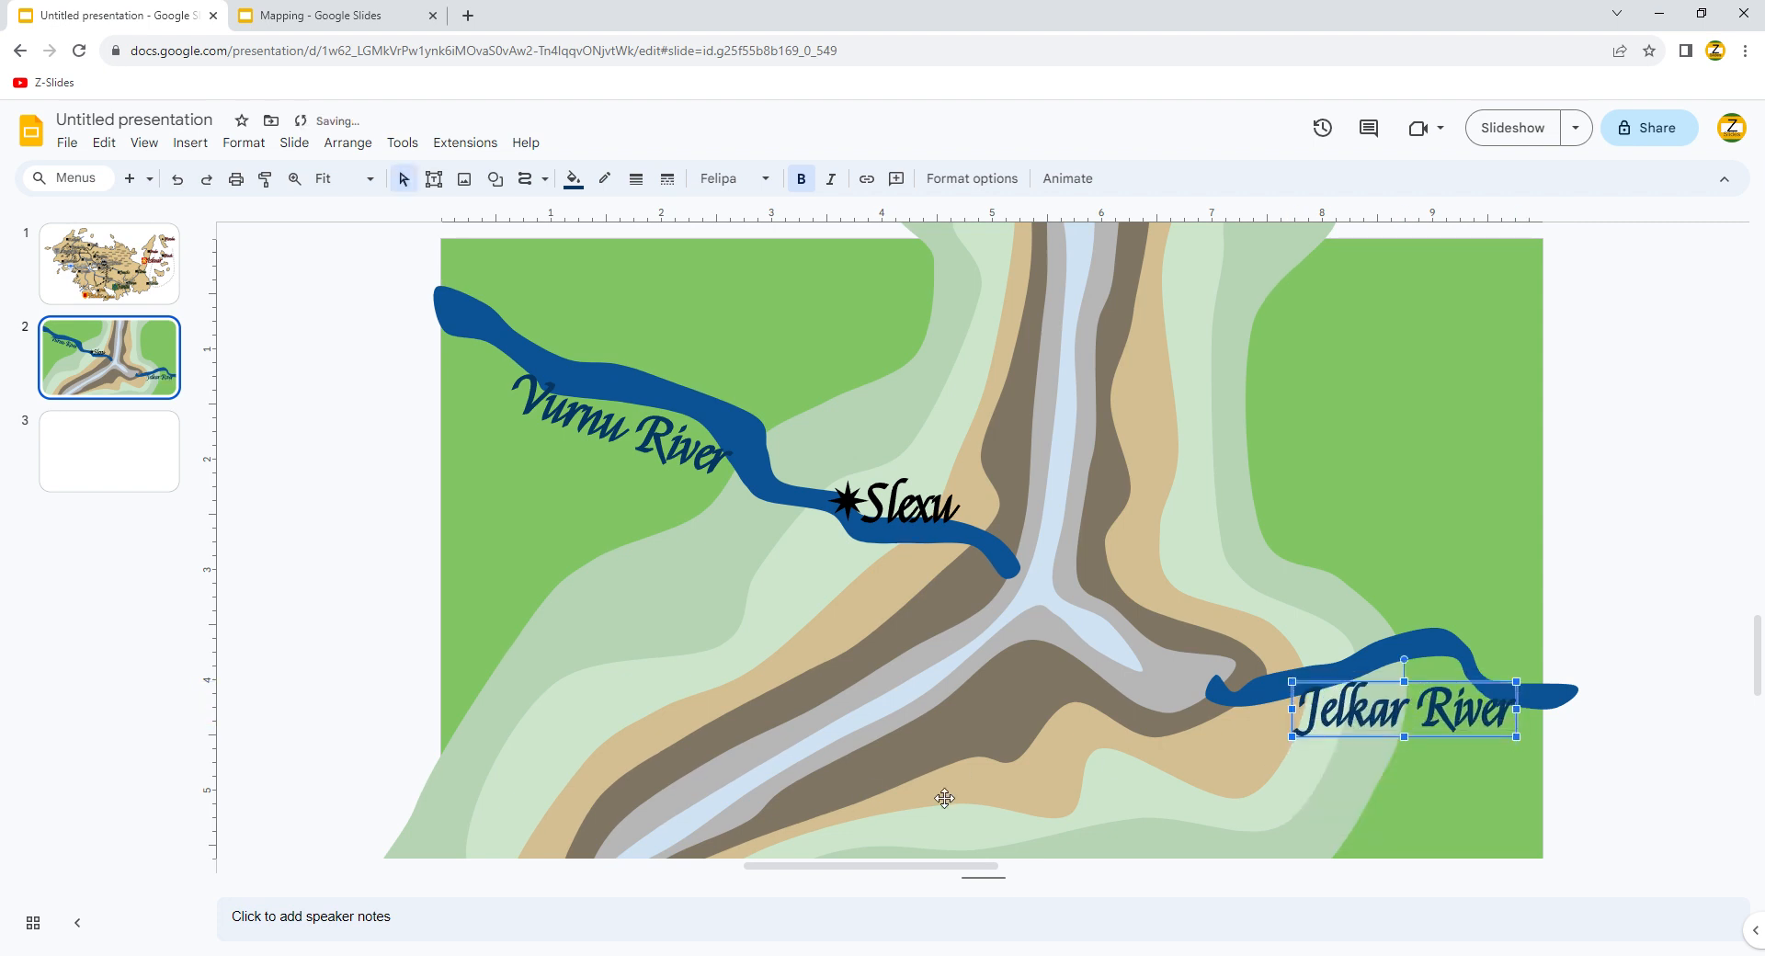
- Copy the Jelkar River label onto the southwestern ridge and tilt it to follow the ridge's slope
drag(1400, 720, 1043, 476)
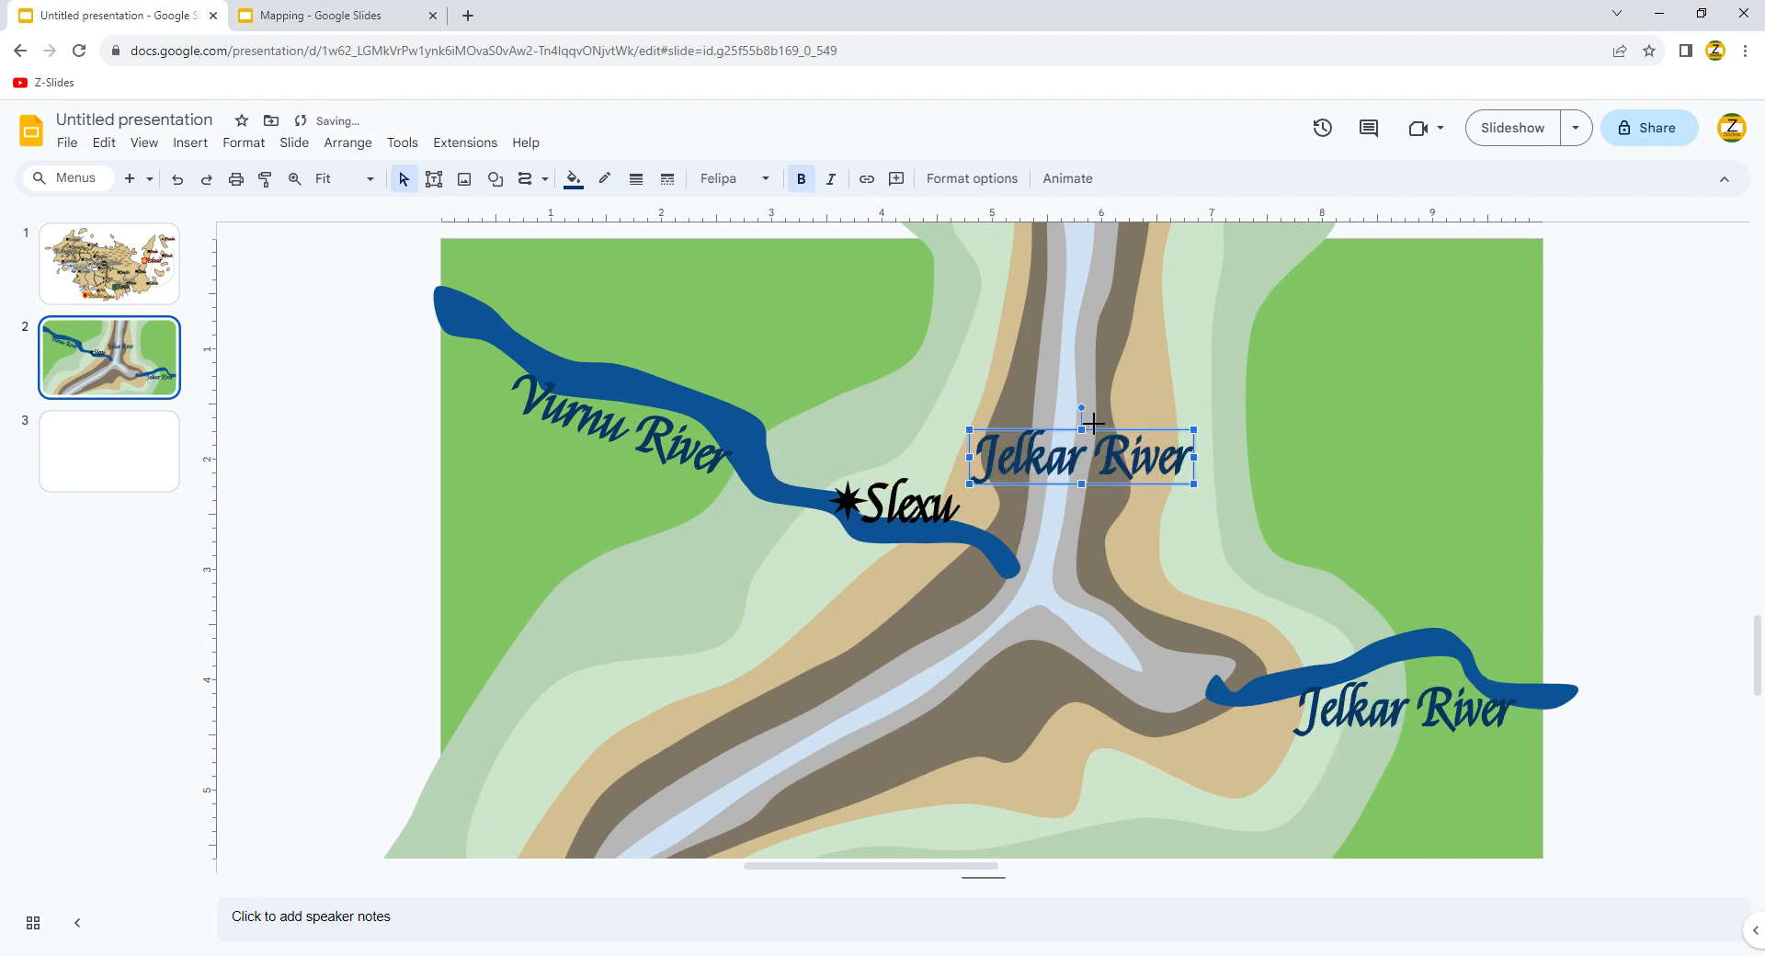
drag(1080, 407, 1130, 450)
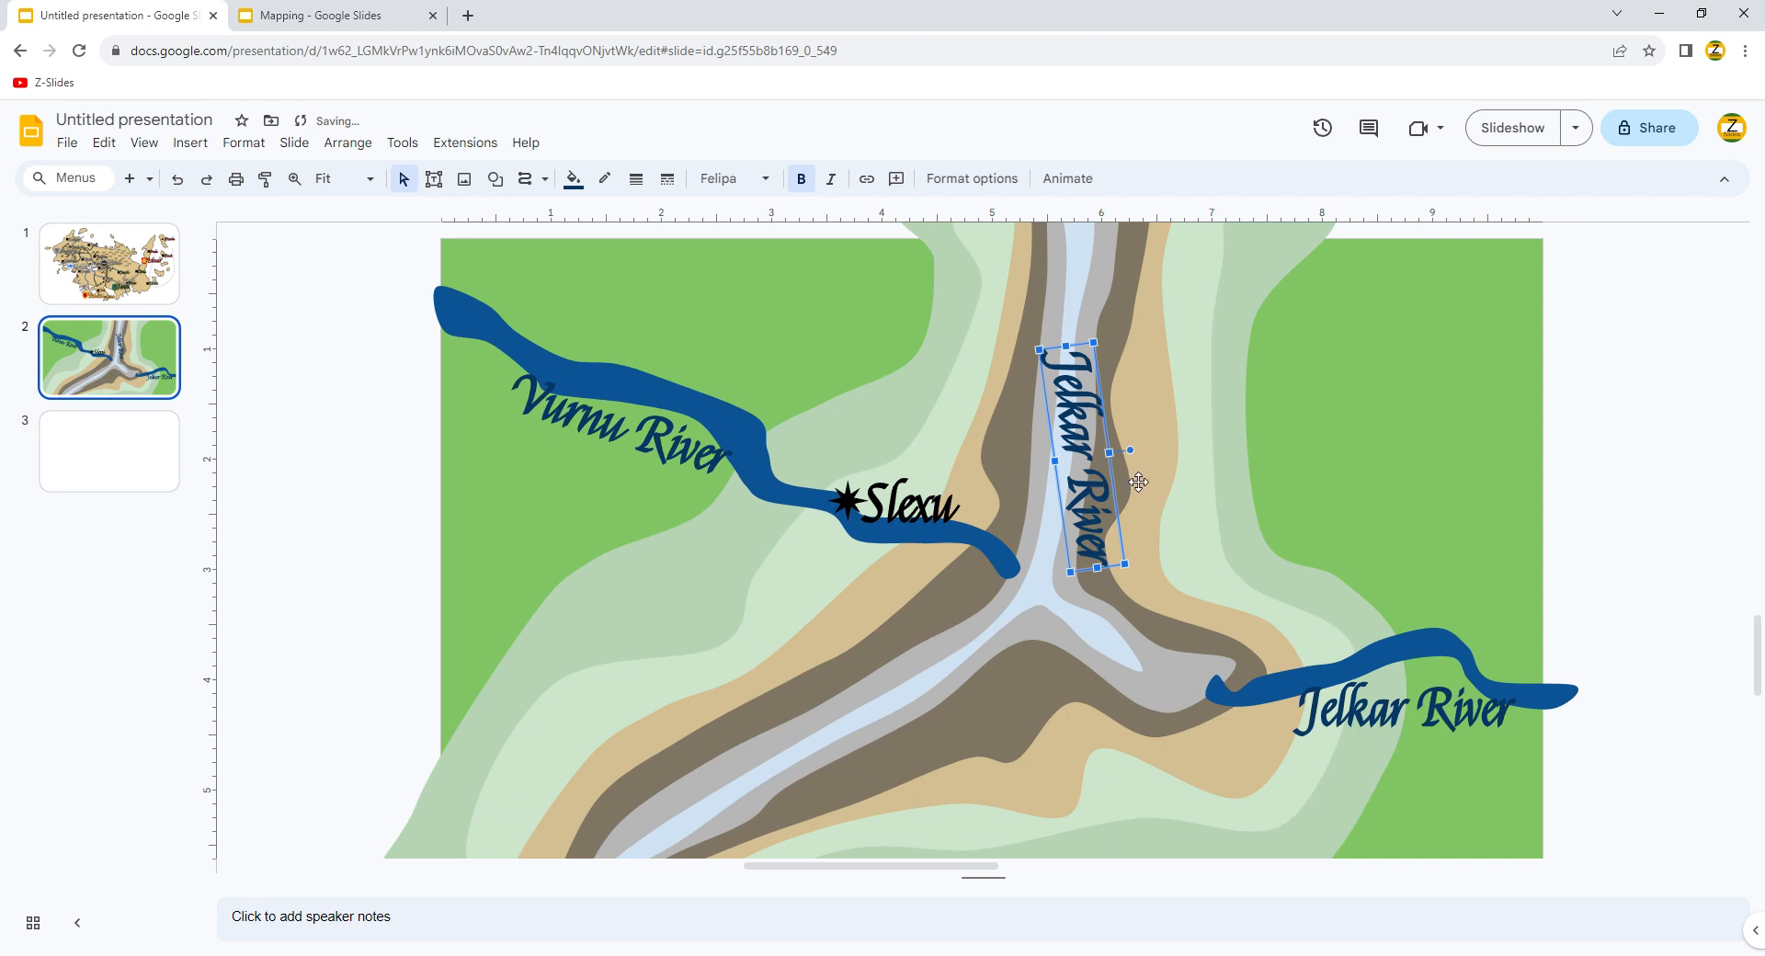
key(ctrl+z)
drag(1093, 486, 853, 670)
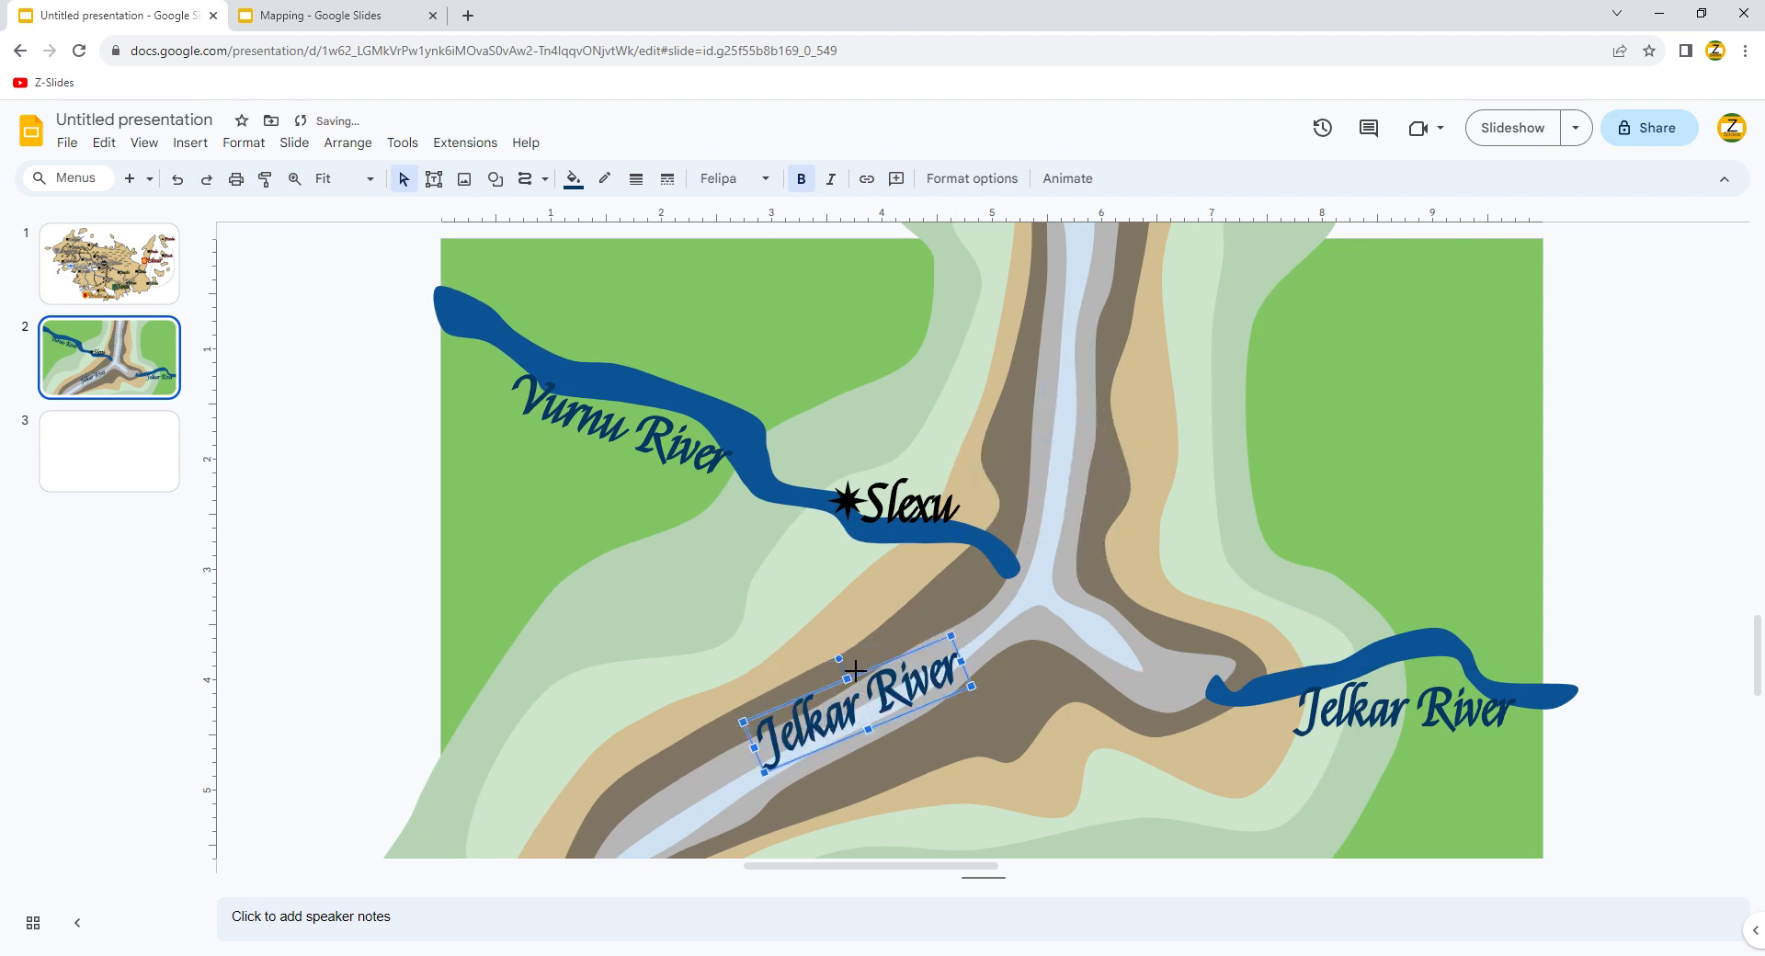
- Replace the ridge label's text with Guntalian Mountians
double_click(838, 708)
text(Guntalian Mountians)
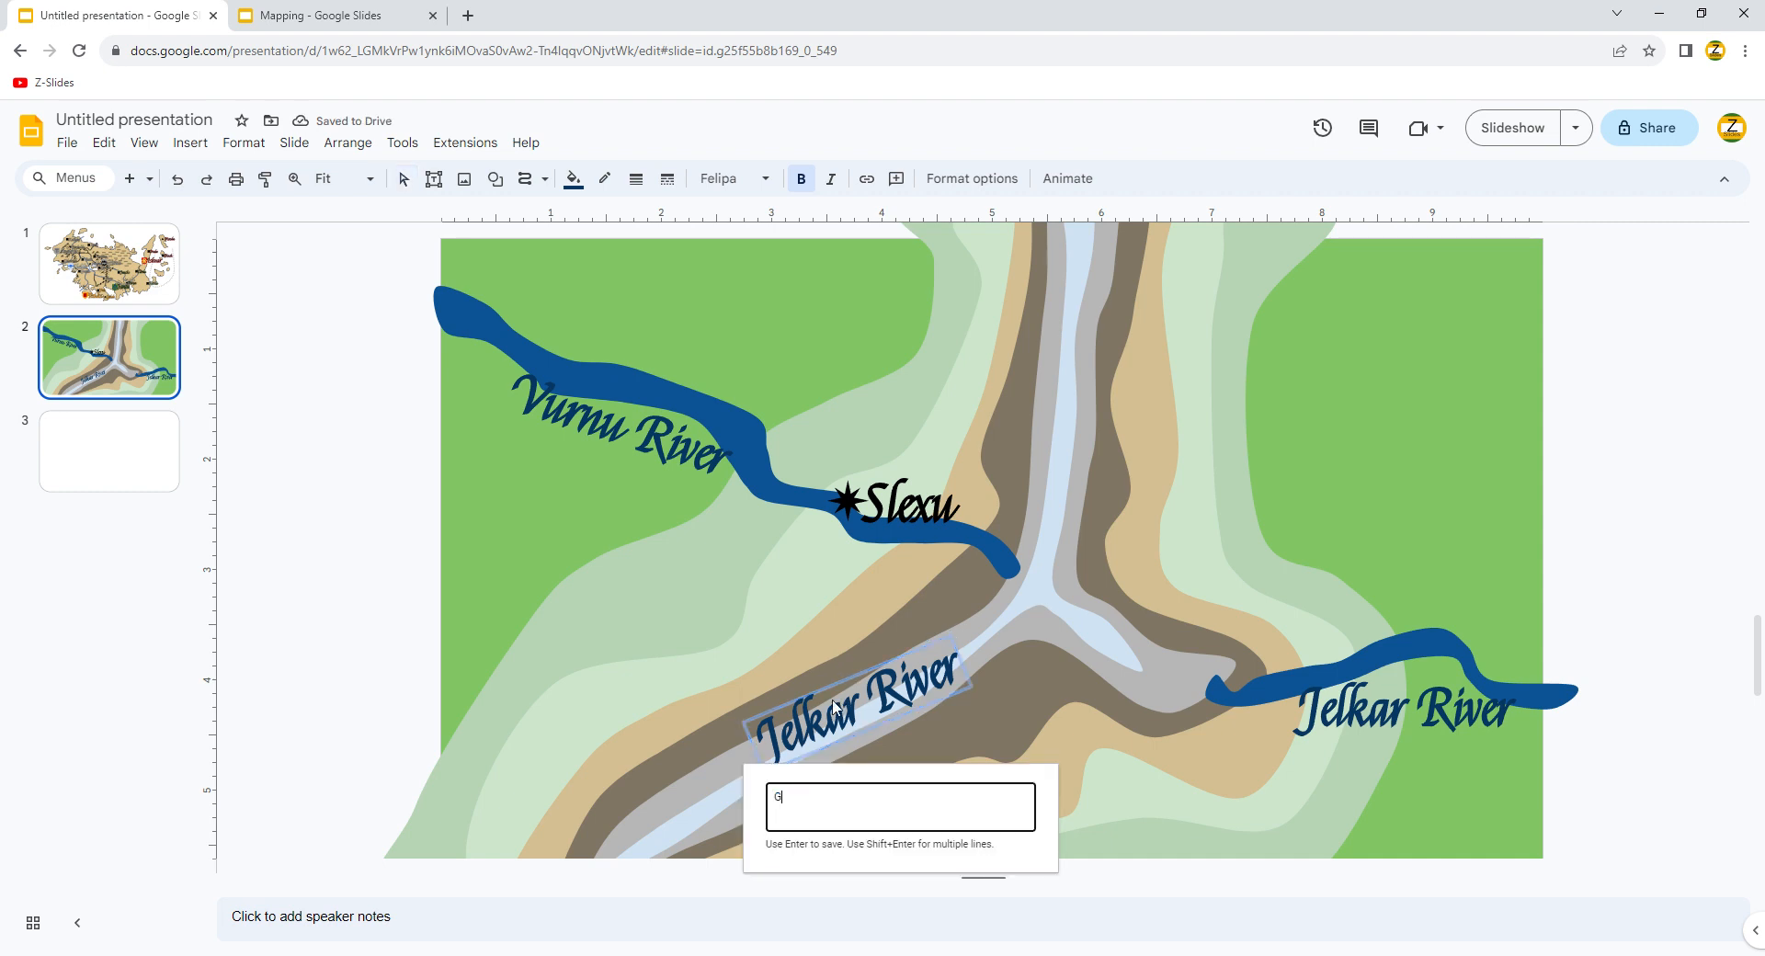